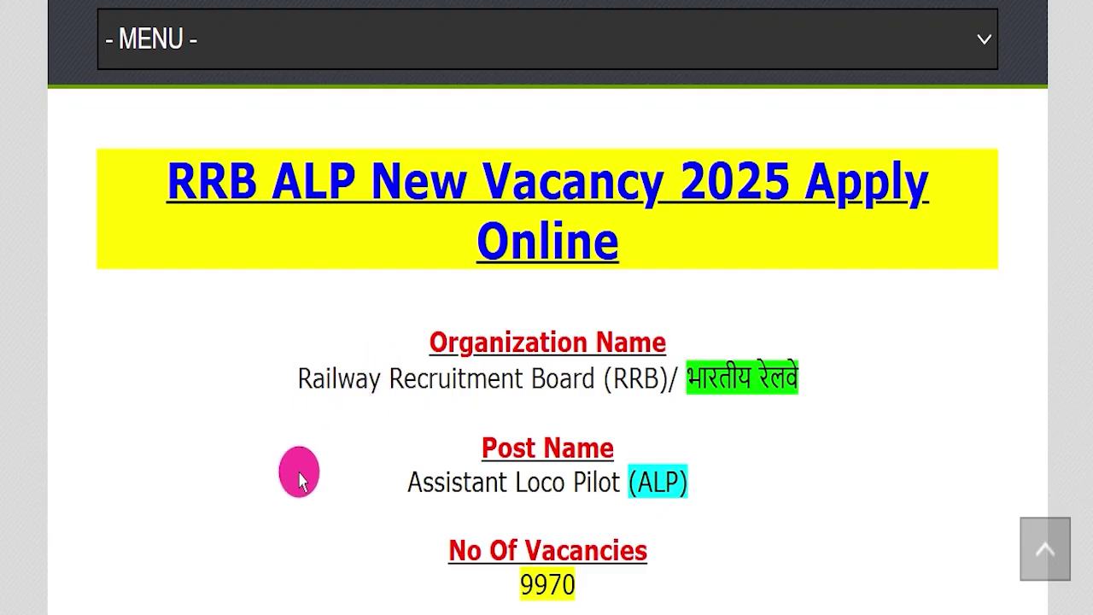
- Highlight the post name and the number of vacancies in the RRB ALP New Vacancy 2025 article
drag(295, 470, 693, 492)
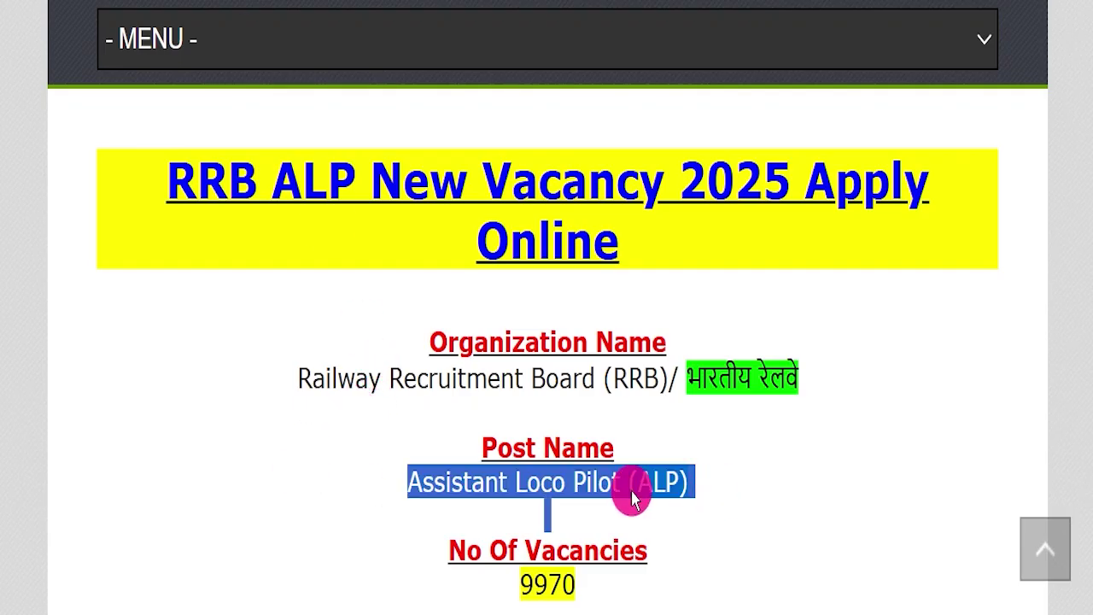
drag(515, 584, 595, 572)
click(733, 555)
scroll(746, 415, down, 4)
scroll(688, 407, up, 4)
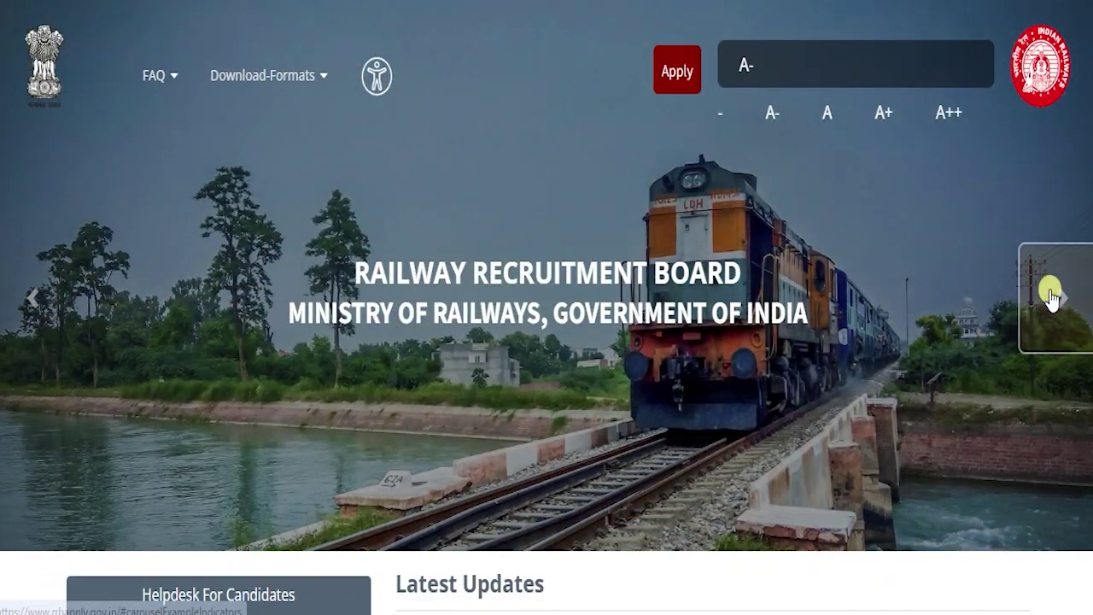
- Browse through the banner images on the Railway Recruitment Board application site's home page
click(1050, 295)
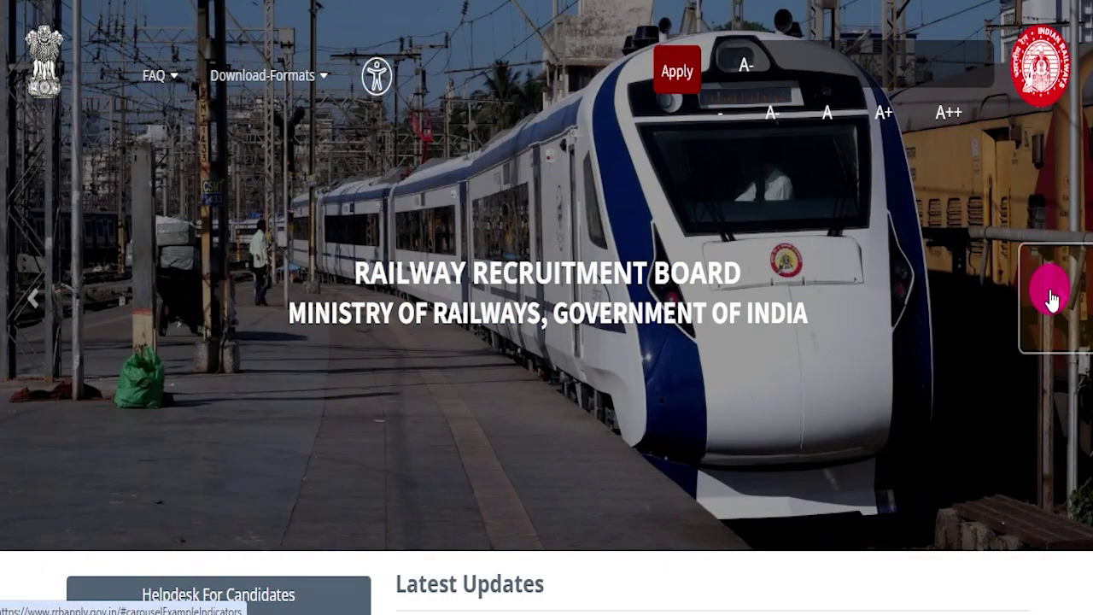
click(1050, 295)
click(1050, 294)
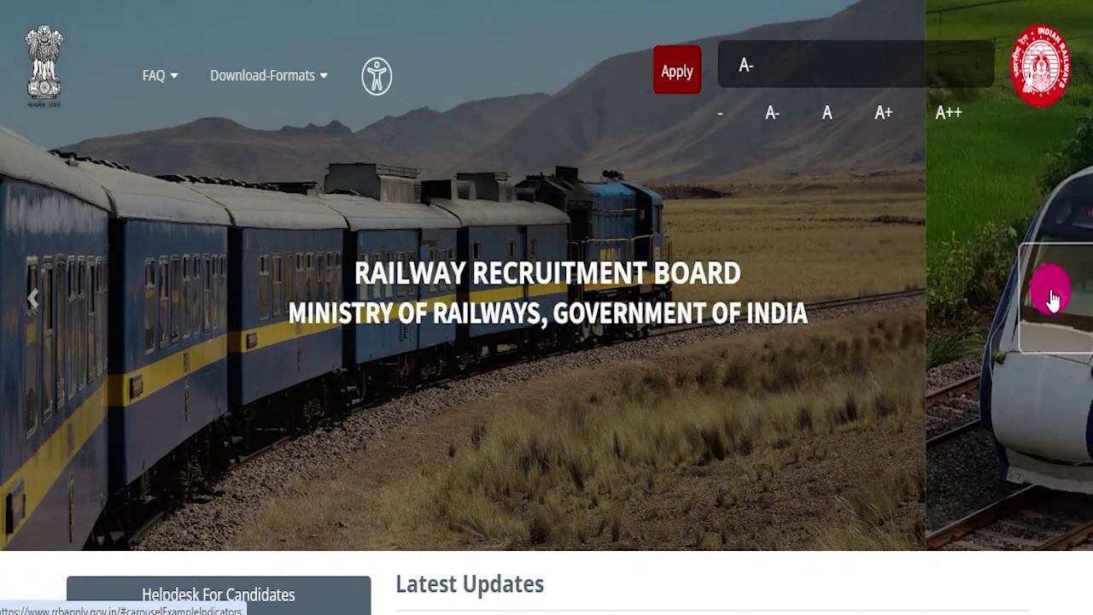
click(1050, 294)
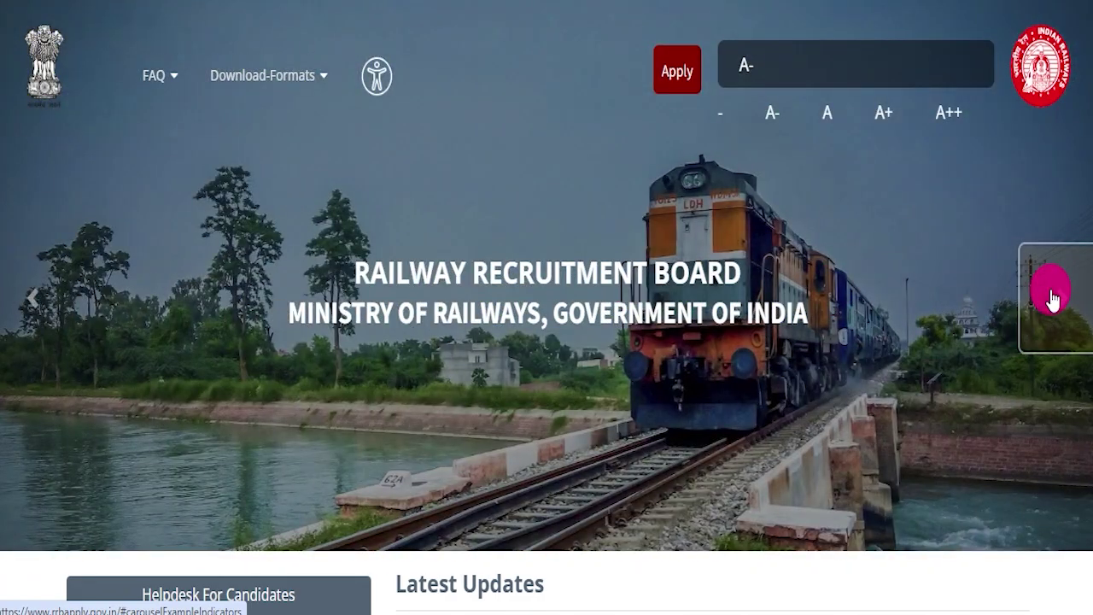
click(1050, 295)
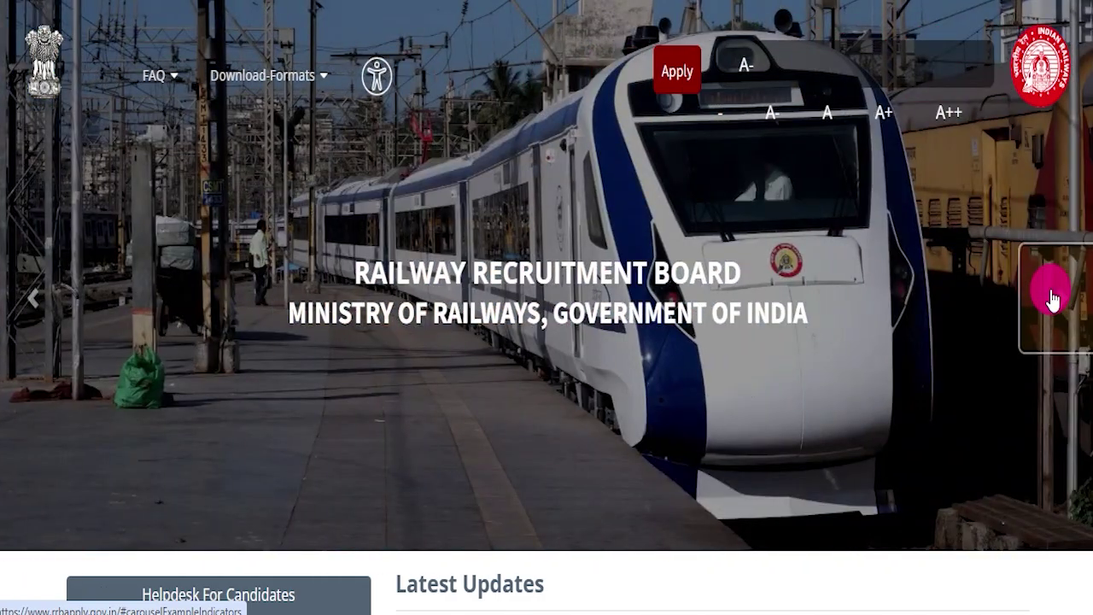
click(1050, 294)
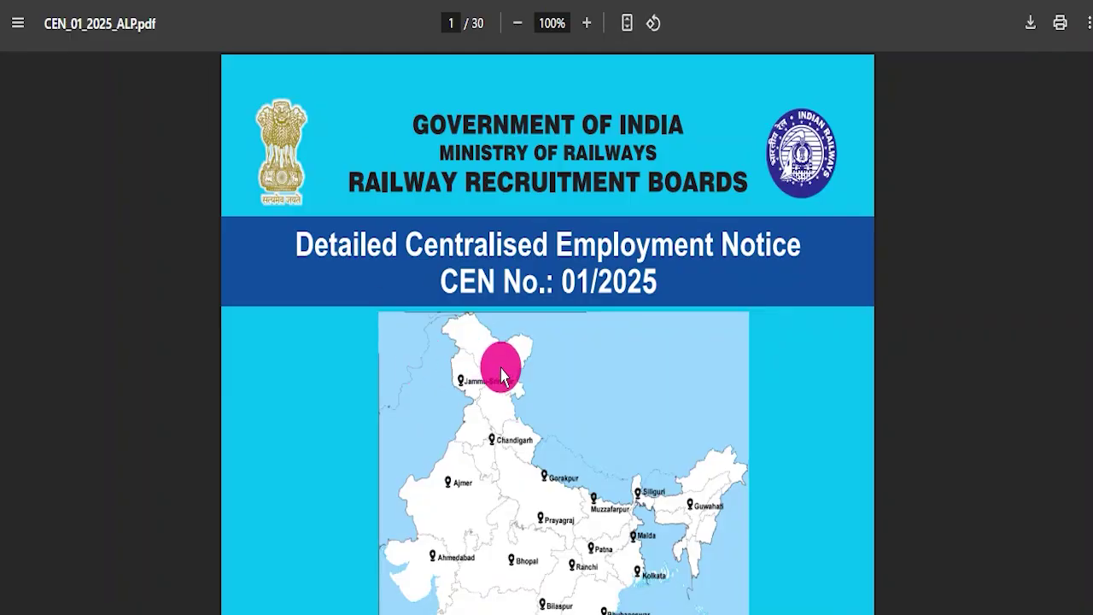
- Skim the opening pages of the CEN_01_2025_ALP.pdf employment notice and return to its beginning
scroll(501, 366, down, 8)
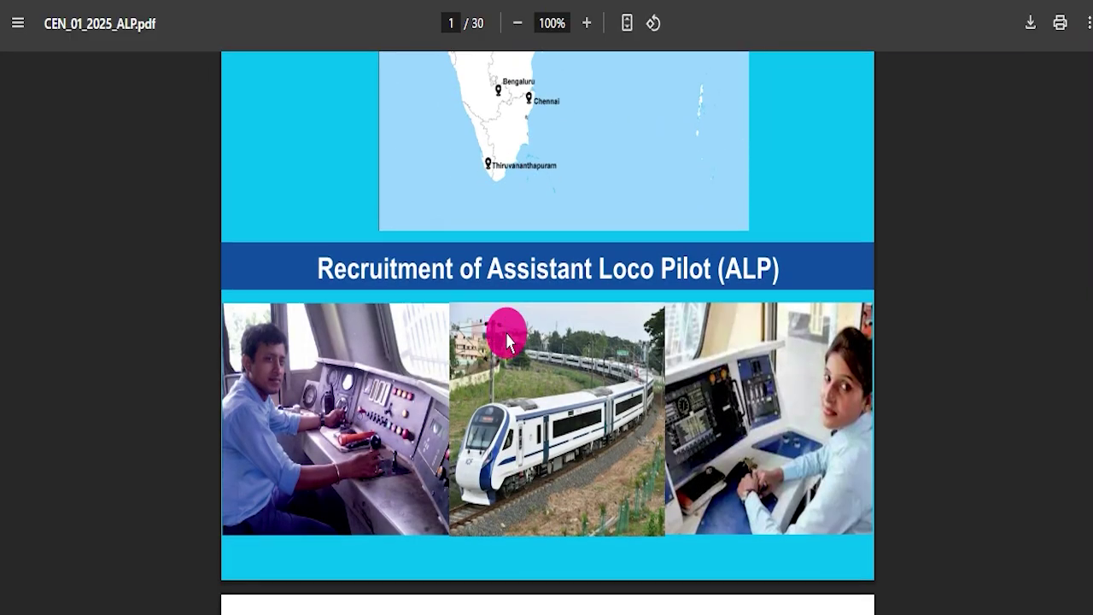
scroll(506, 340, down, 12)
scroll(533, 328, down, 6)
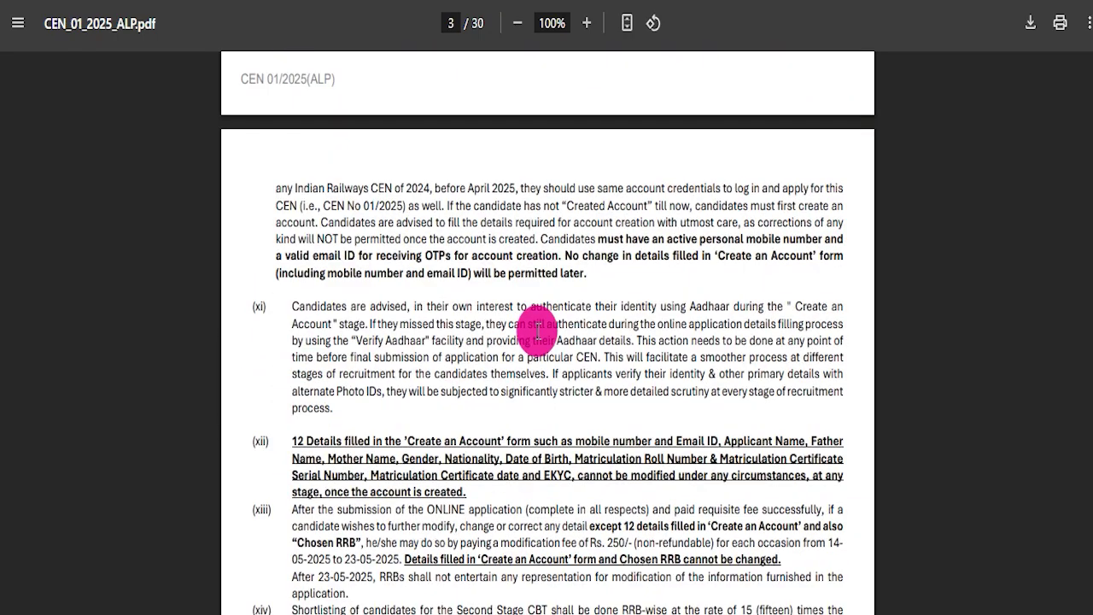
scroll(536, 328, up, 20)
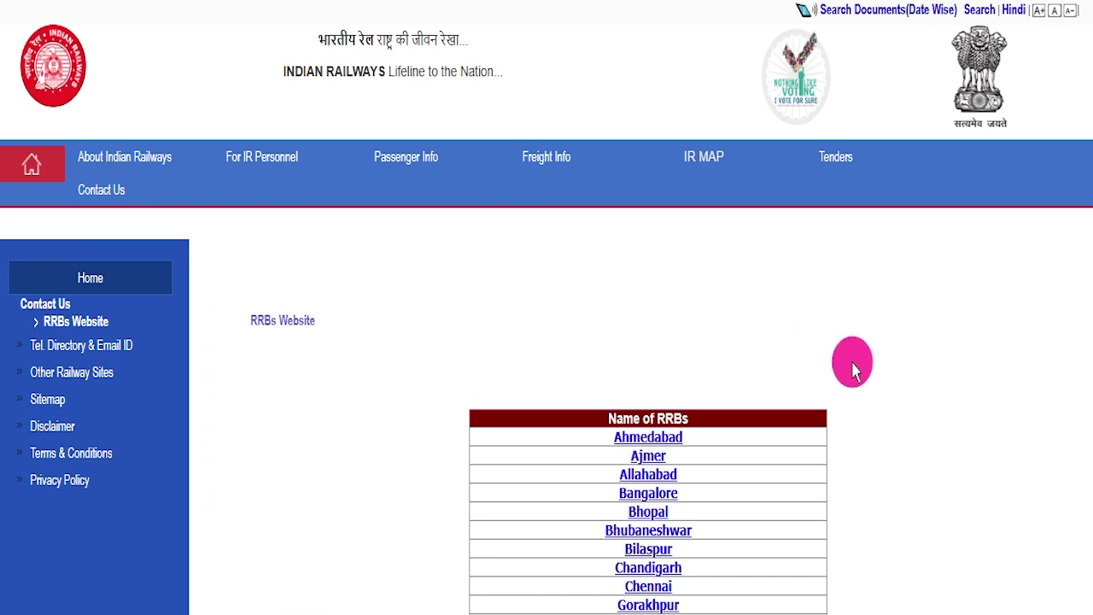
- Review the list of regional RRB websites and advance the banner on the RRB application site's home page
scroll(866, 358, down, 5)
scroll(893, 392, down, 2)
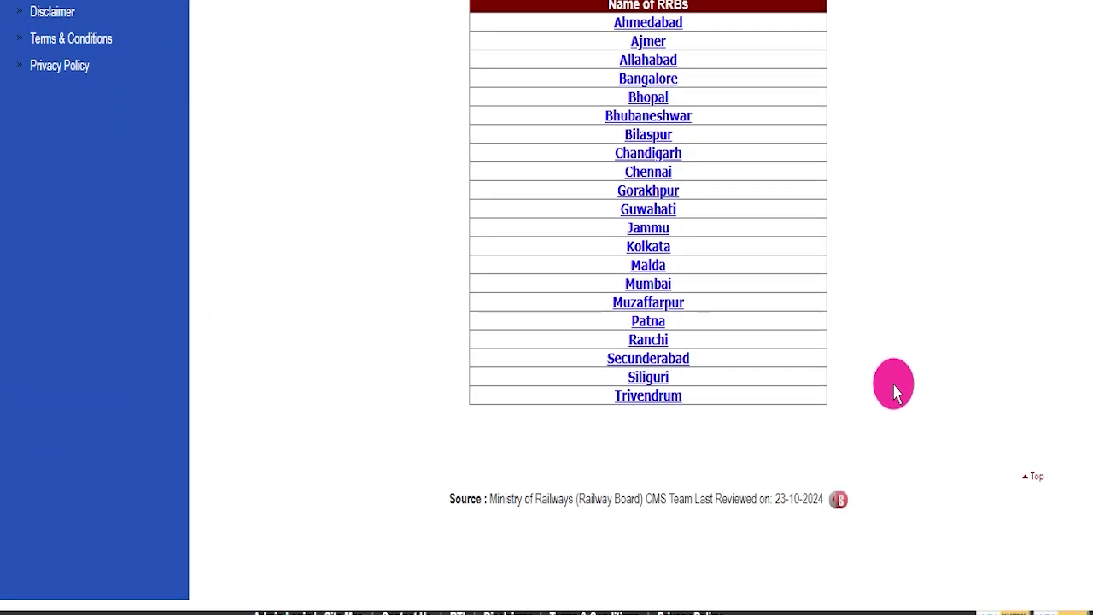
scroll(893, 391, up, 2)
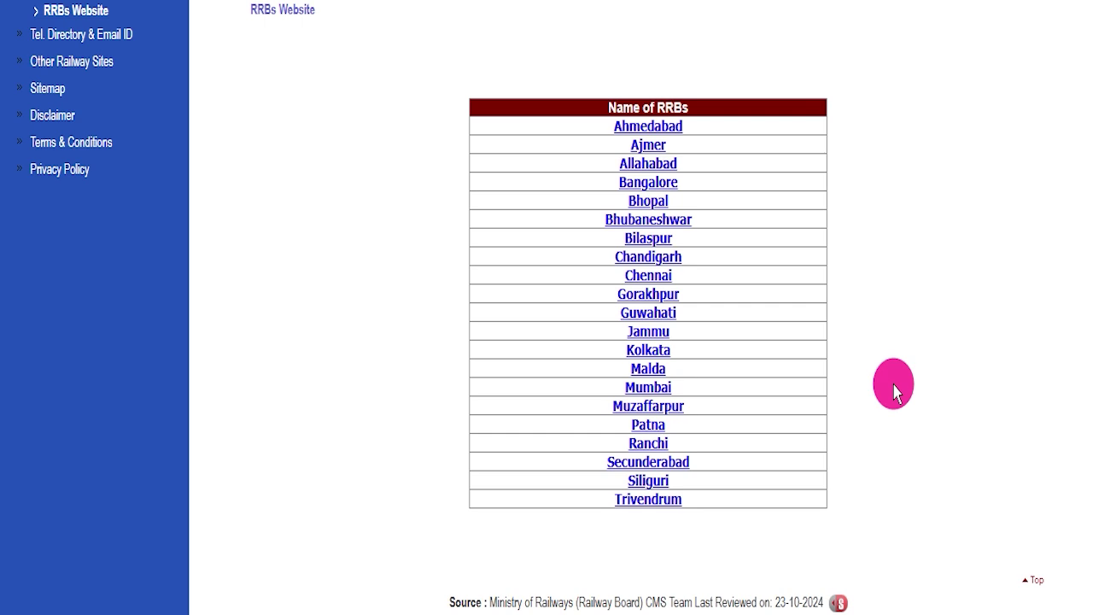
scroll(893, 392, up, 4)
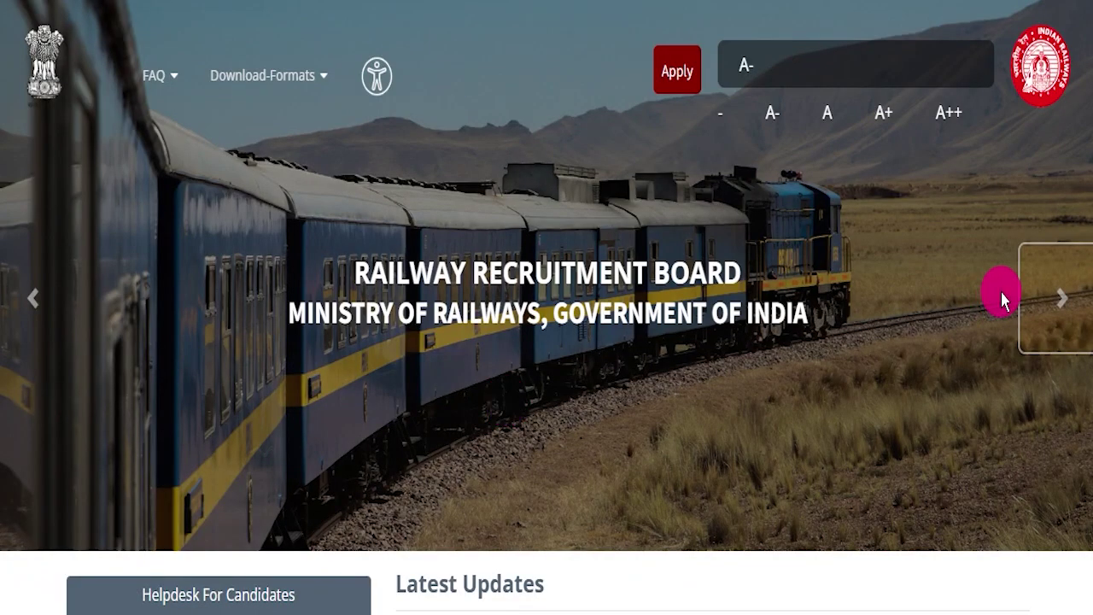
click(1050, 313)
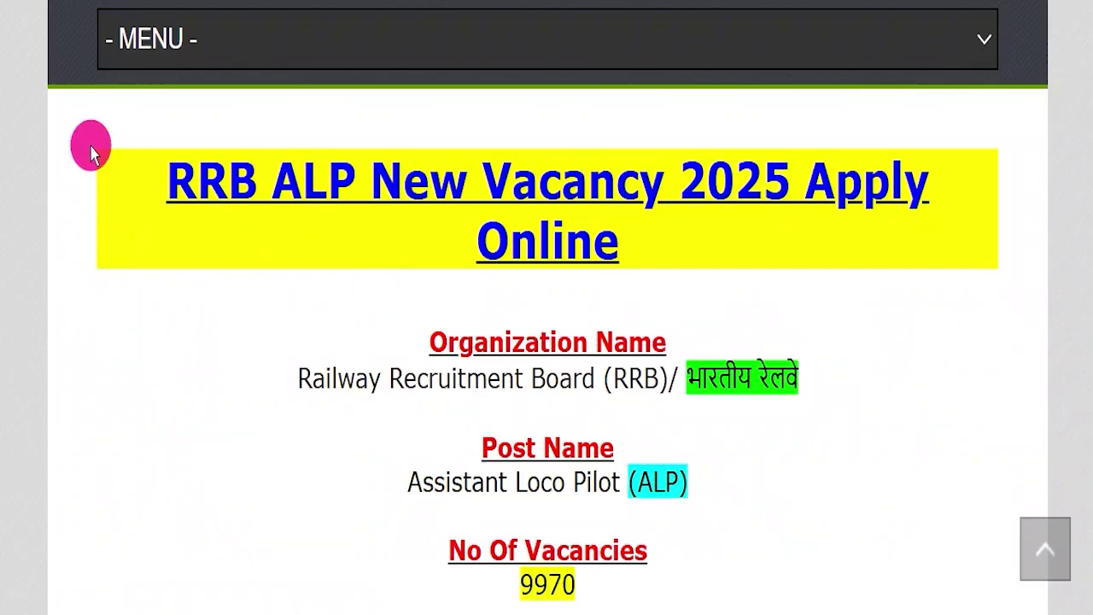
- Highlight the RRB ALP New Vacancy 2025 article's title and skim the site header and recruitment introduction above it
drag(91, 149, 708, 235)
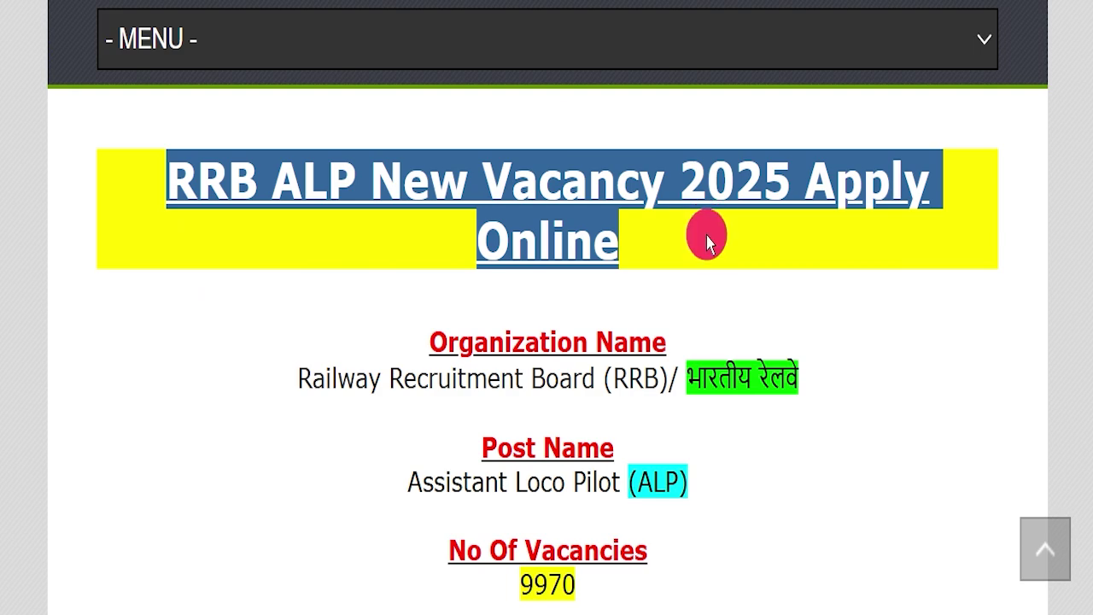
click(706, 240)
scroll(370, 303, up, 6)
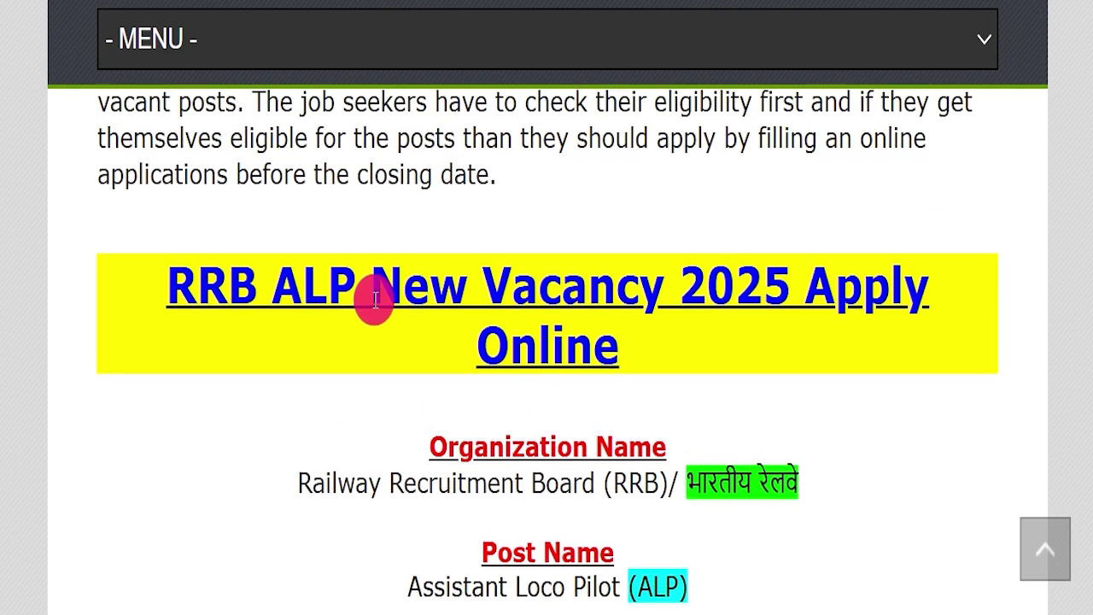
scroll(379, 340, up, 5)
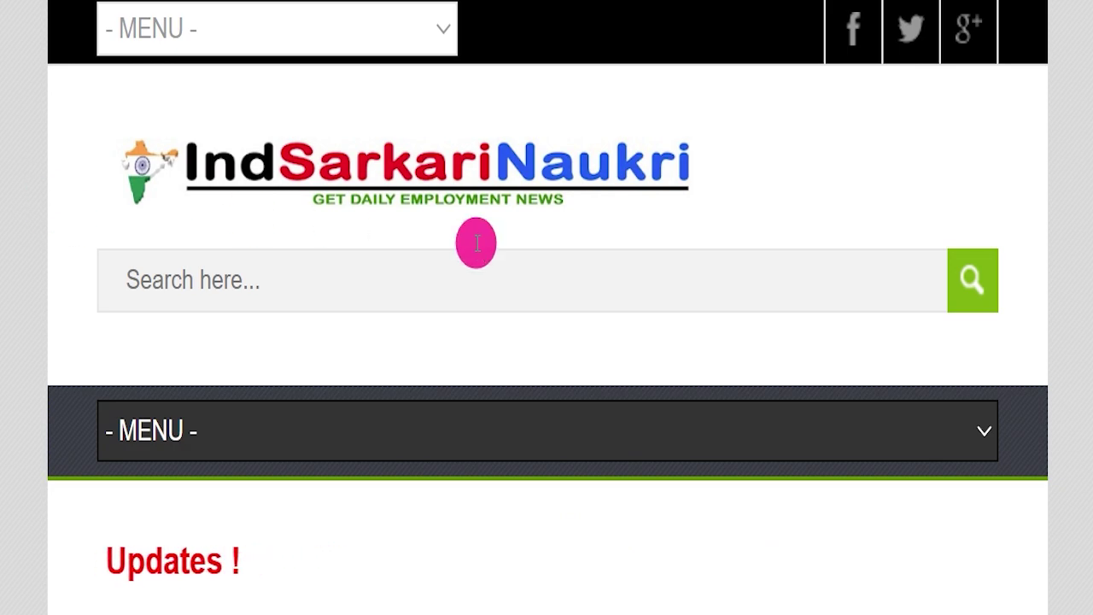
scroll(482, 264, down, 7)
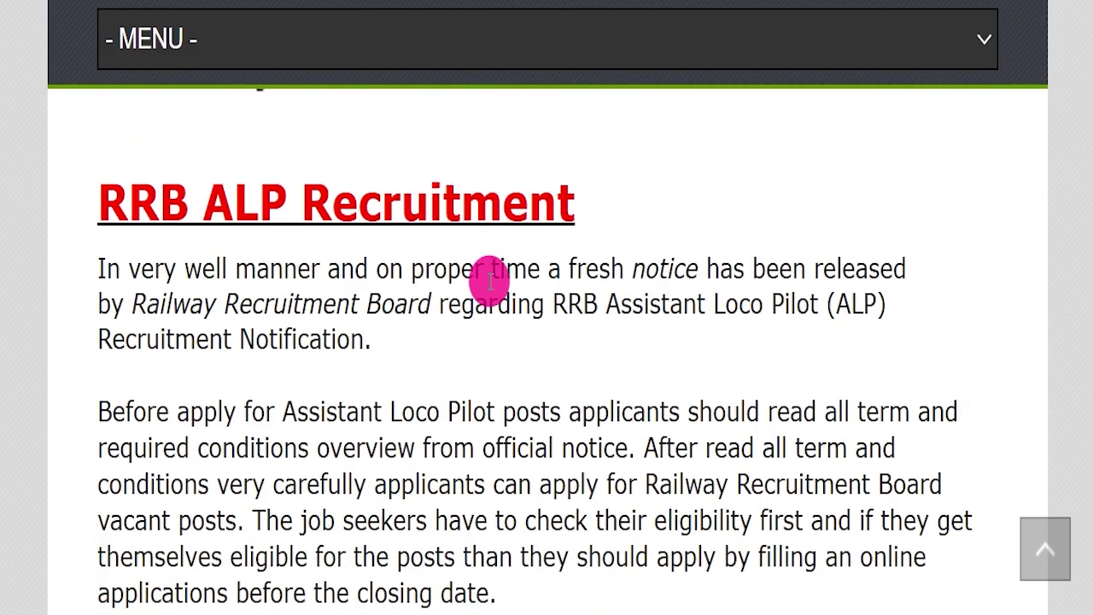
scroll(488, 274, down, 6)
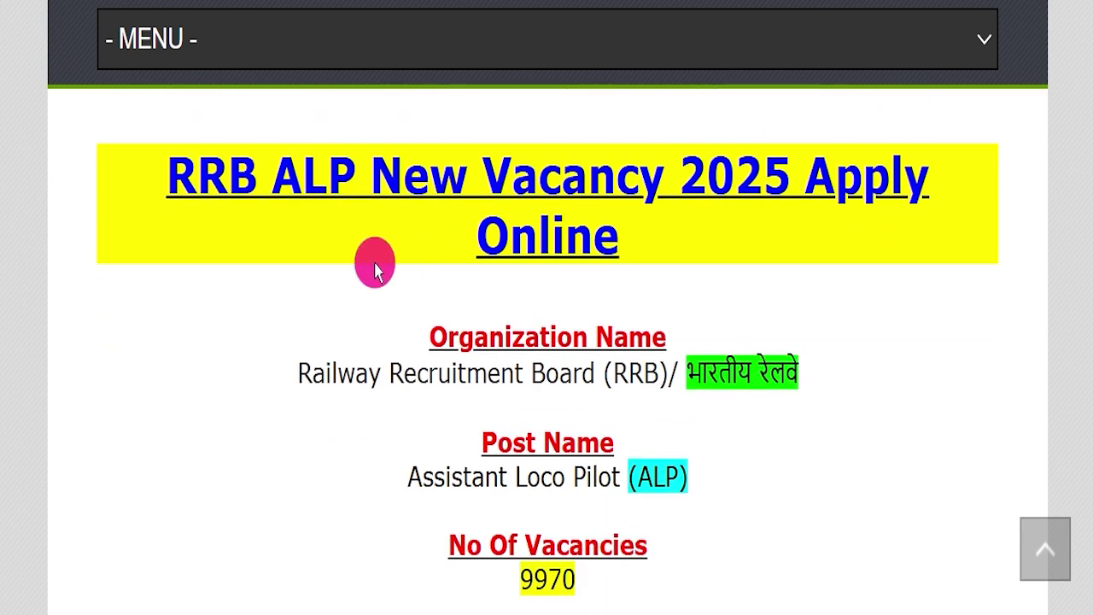
- Highlight in turn the article's title, organization name, post name and number of vacancies
drag(119, 165, 715, 236)
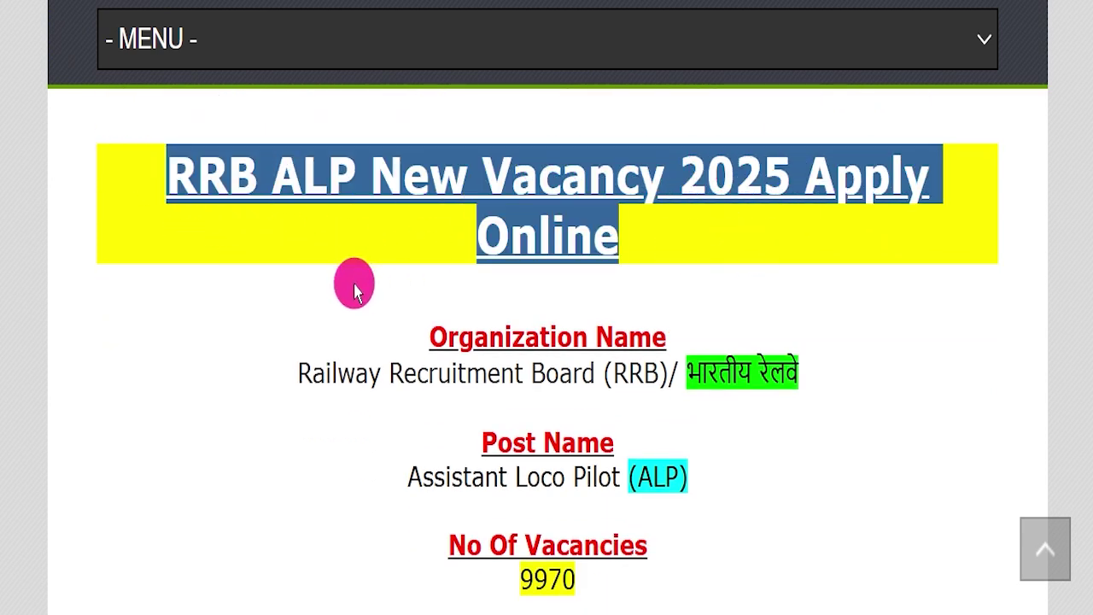
drag(234, 371, 842, 349)
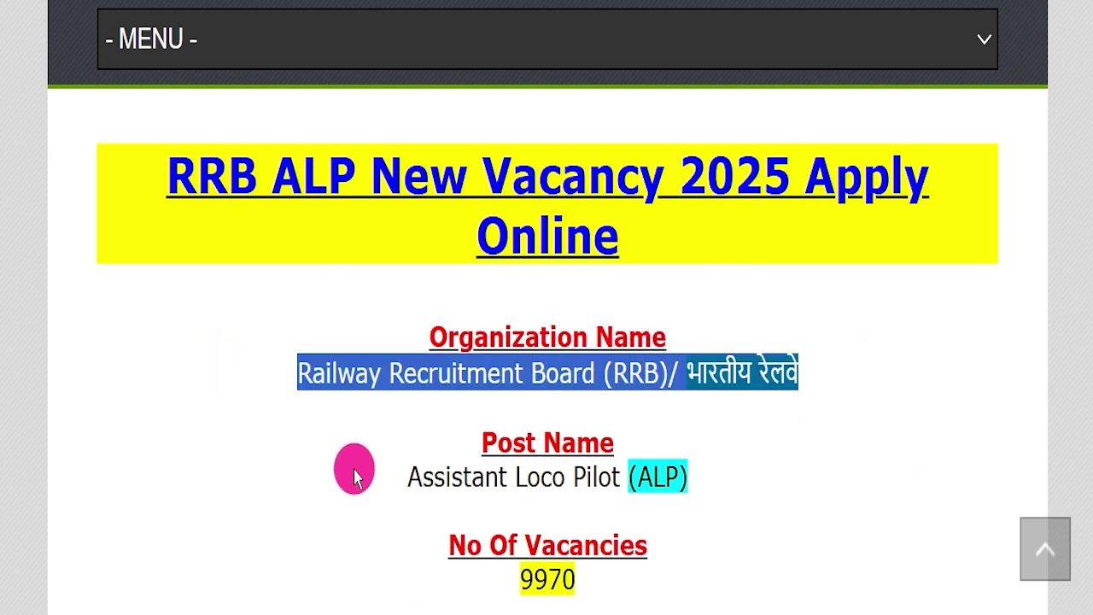
drag(354, 471, 736, 483)
scroll(641, 439, down, 1)
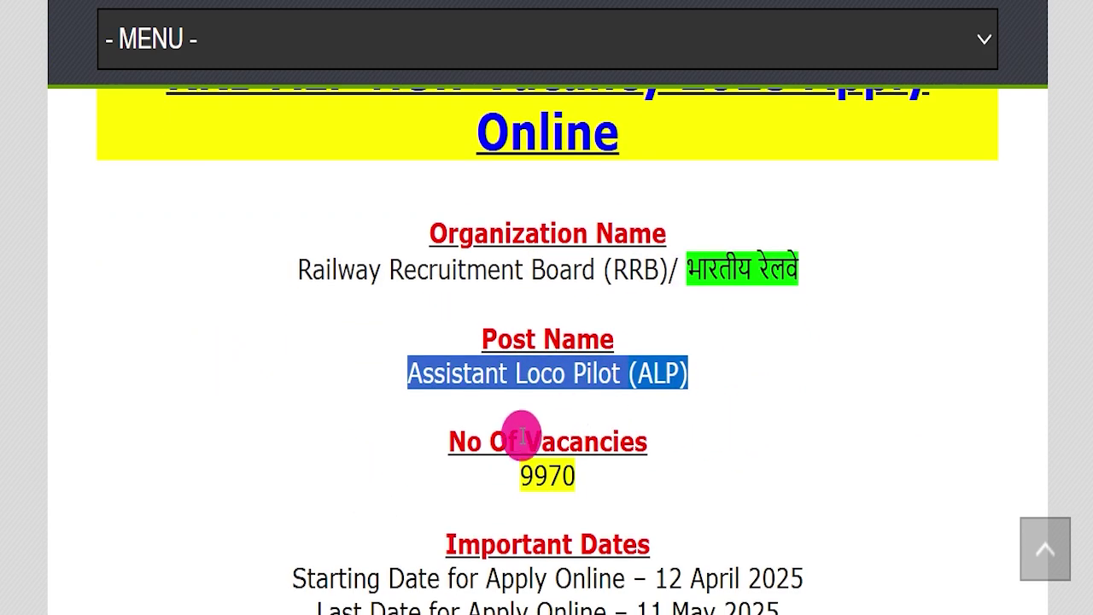
drag(390, 453, 636, 468)
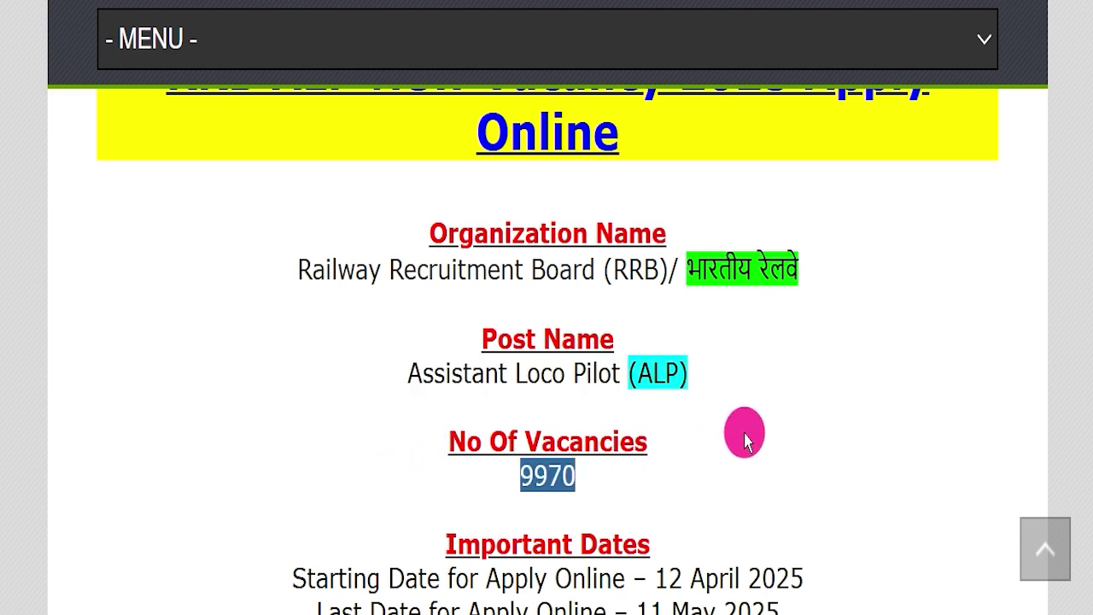
- Underline and tick the last date for applying online, underline the pay scale, and clear the annotations
scroll(744, 440, down, 2)
click(742, 489)
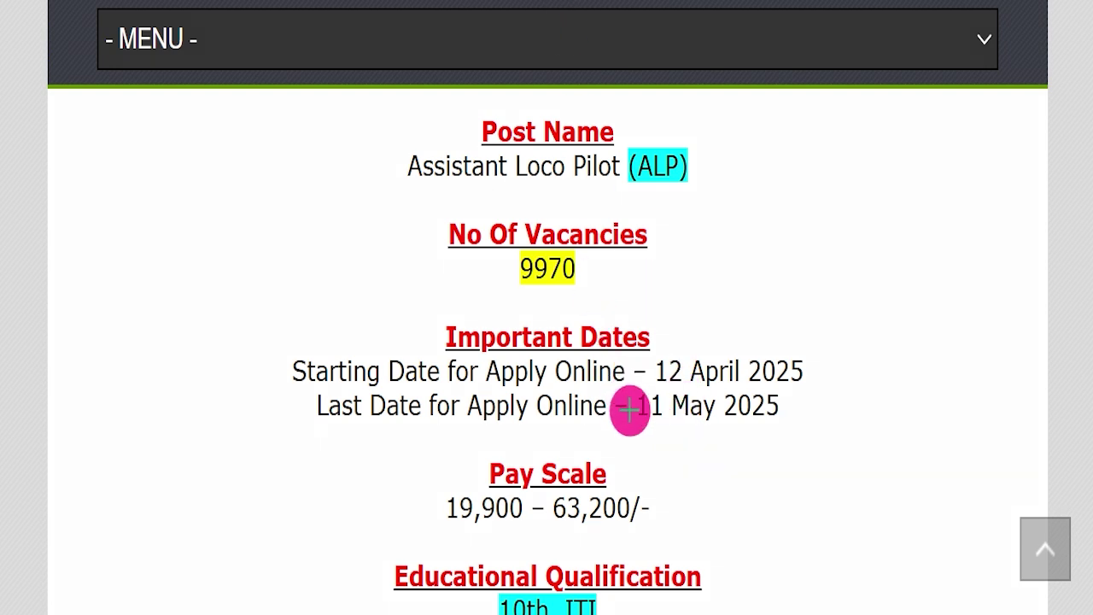
drag(798, 408, 913, 305)
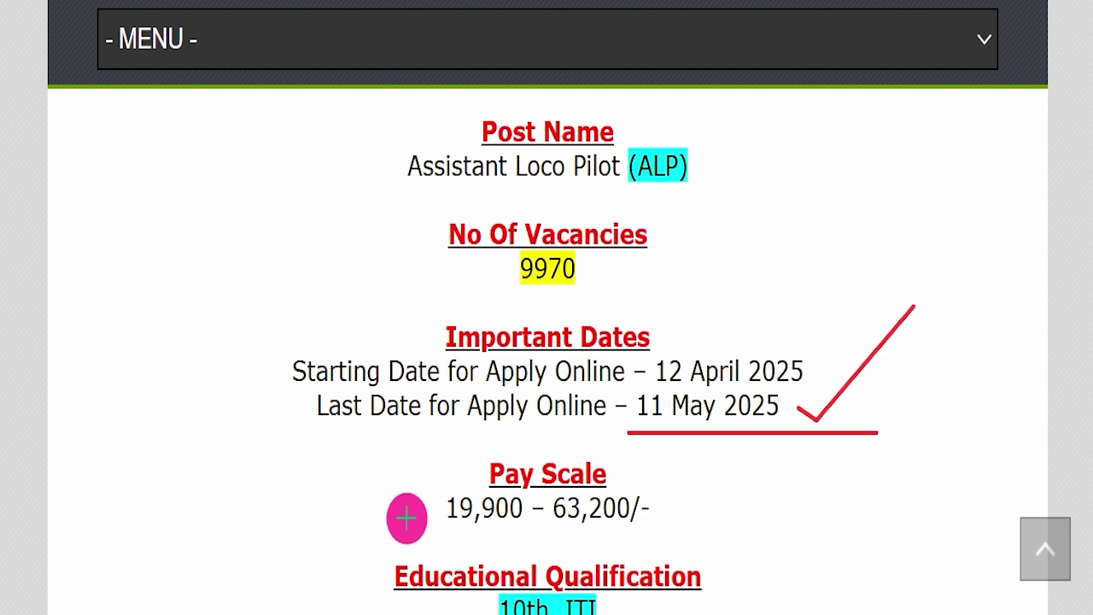
drag(407, 509, 694, 513)
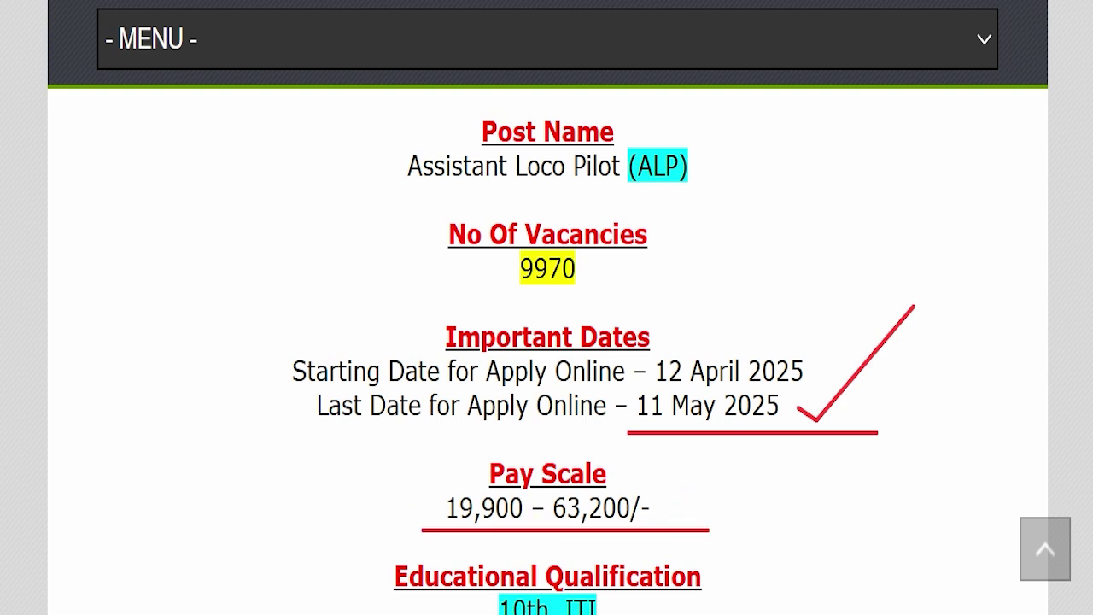
key(Escape)
- Highlight the required educational qualification and the age limit for the post
scroll(678, 244, down, 3)
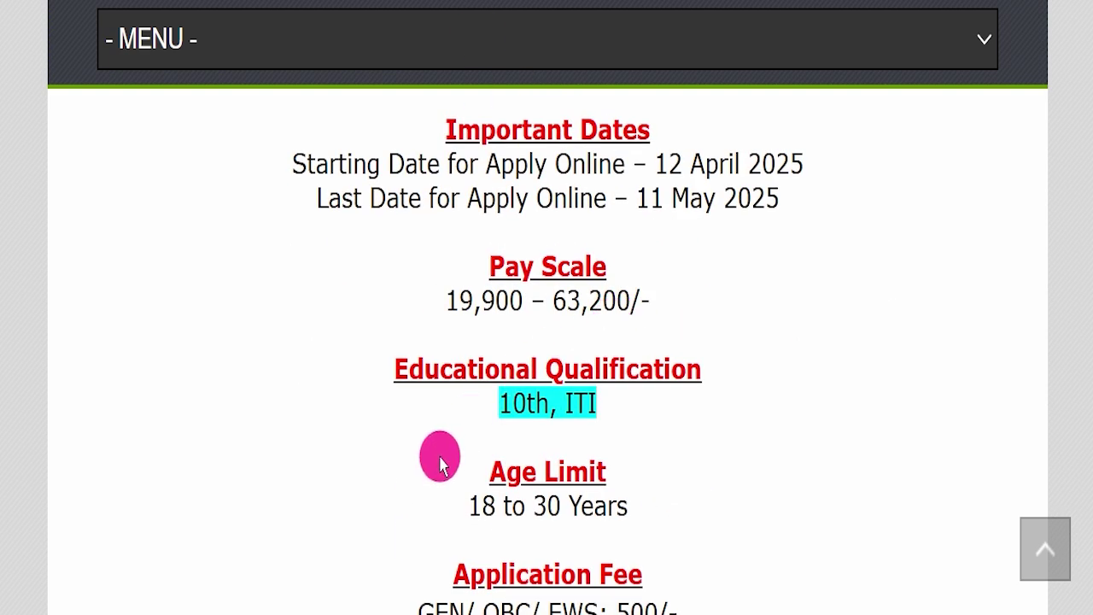
drag(358, 400, 628, 402)
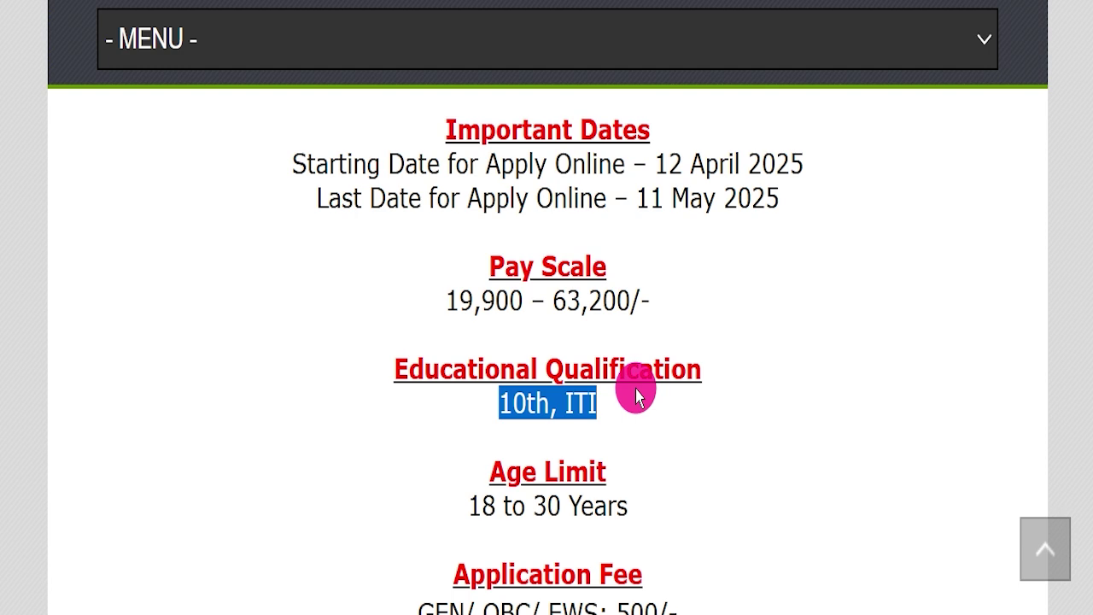
scroll(636, 395, down, 1)
drag(429, 393, 777, 389)
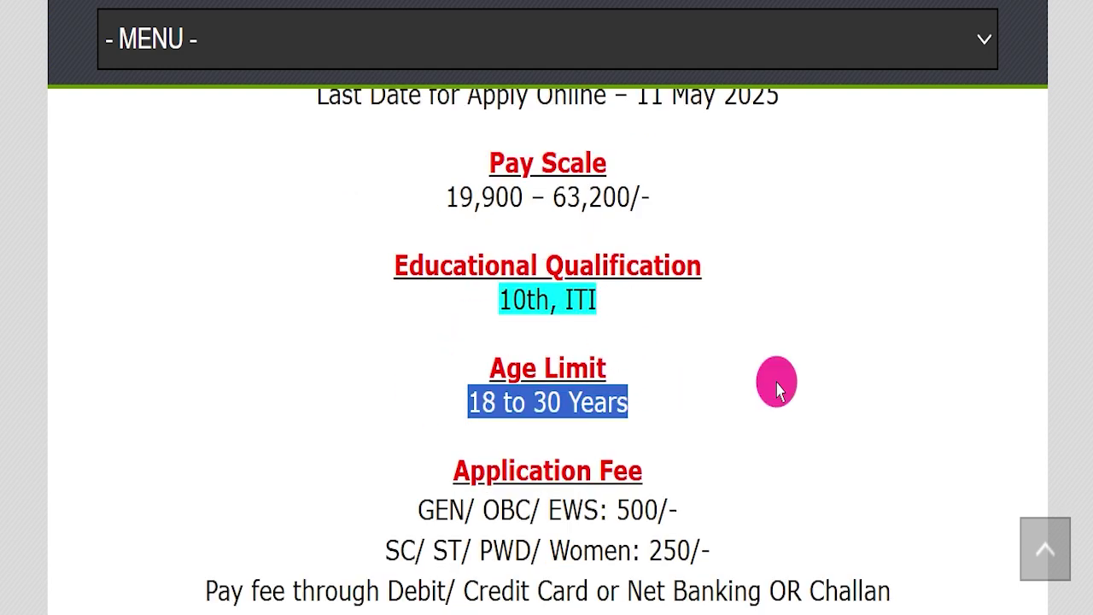
- Highlight the application fee amounts for GEN/OBC/EWS and for SC/ST/PWD/Women candidates
scroll(777, 388, down, 2)
drag(376, 299, 805, 334)
click(806, 334)
drag(379, 295, 725, 293)
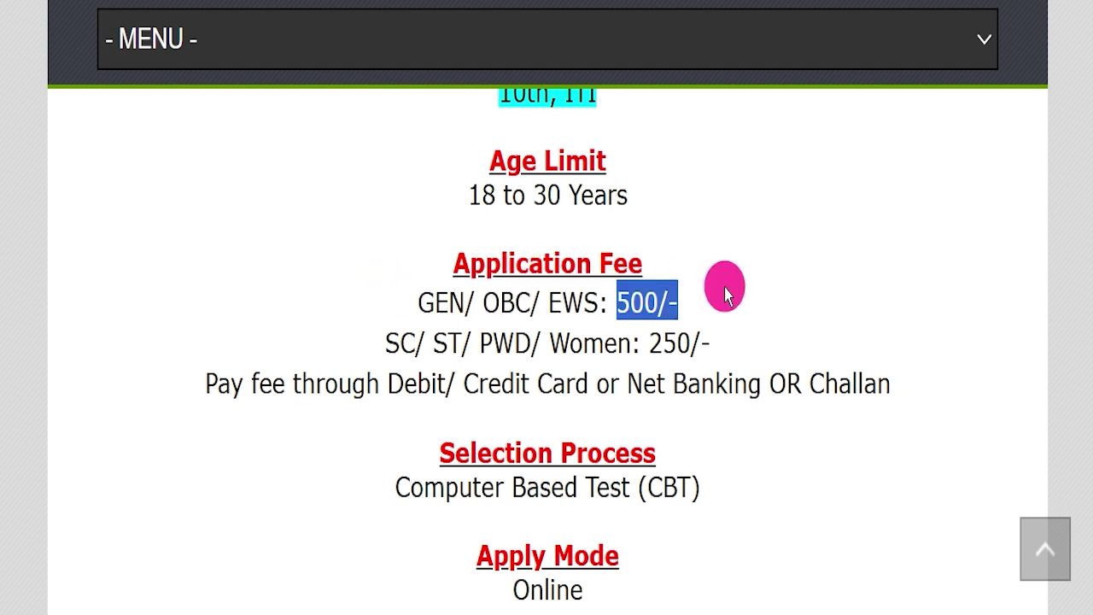
drag(361, 324, 732, 330)
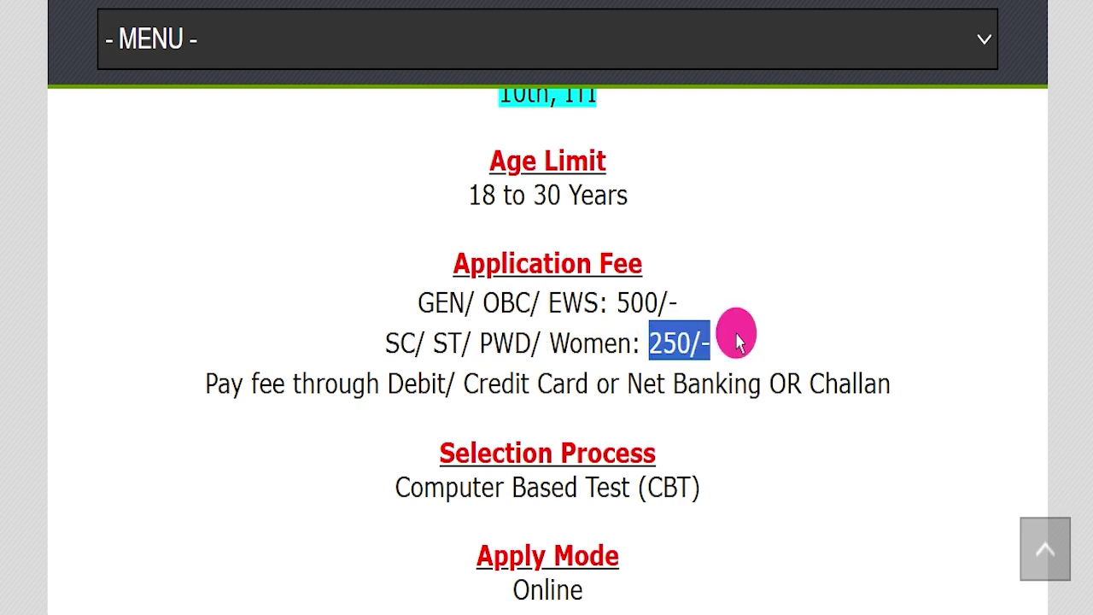
click(622, 390)
- Highlight the selection process and the apply mode in the vacancy details
scroll(577, 400, down, 1)
scroll(578, 399, down, 1)
drag(359, 367, 741, 369)
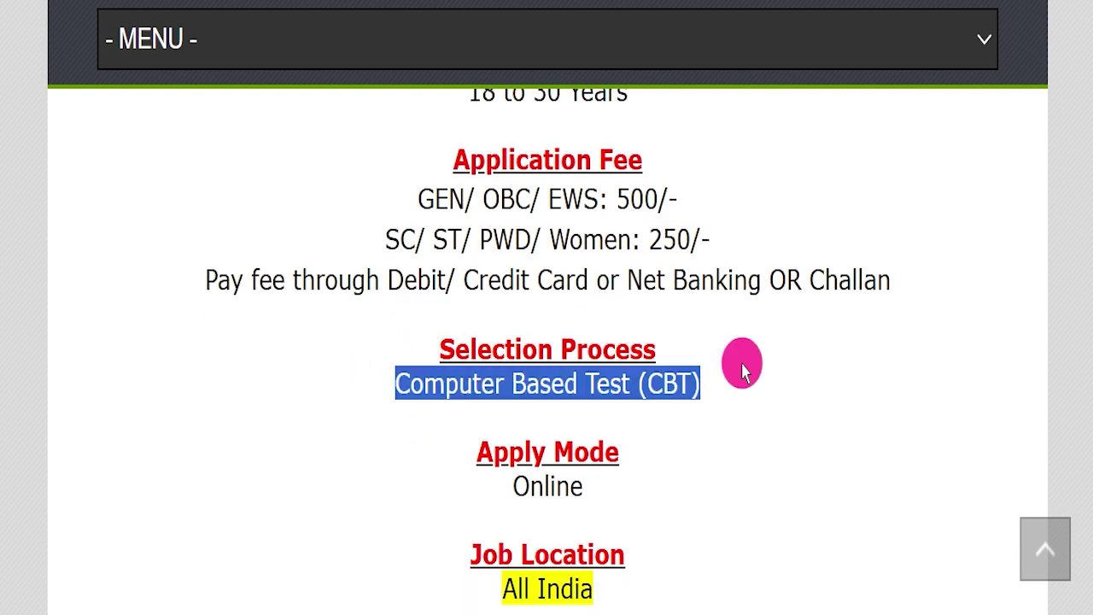
scroll(751, 367, down, 1)
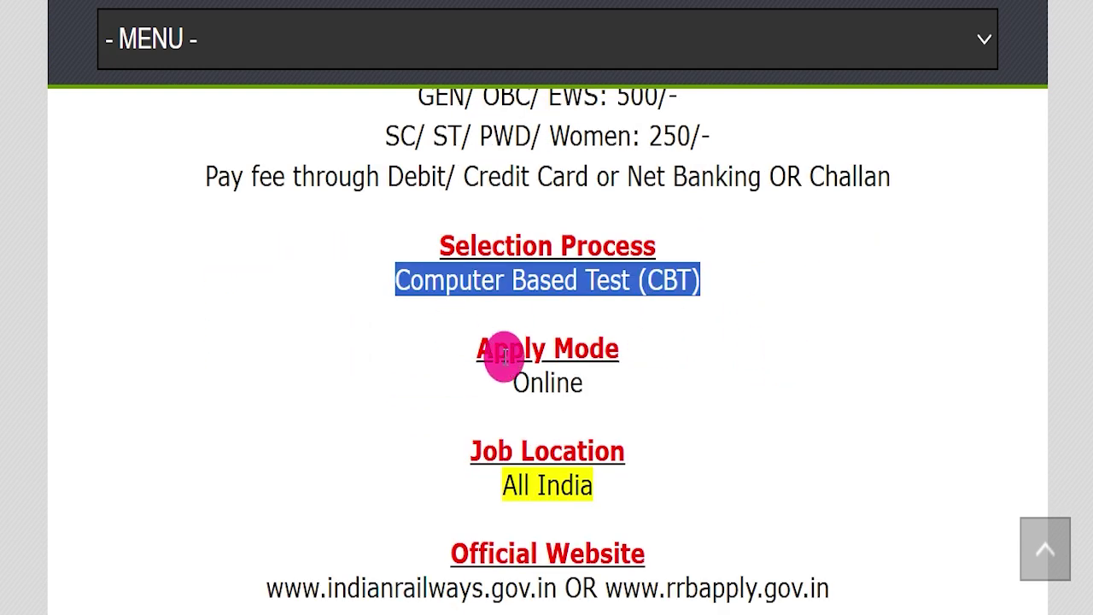
drag(475, 378, 691, 371)
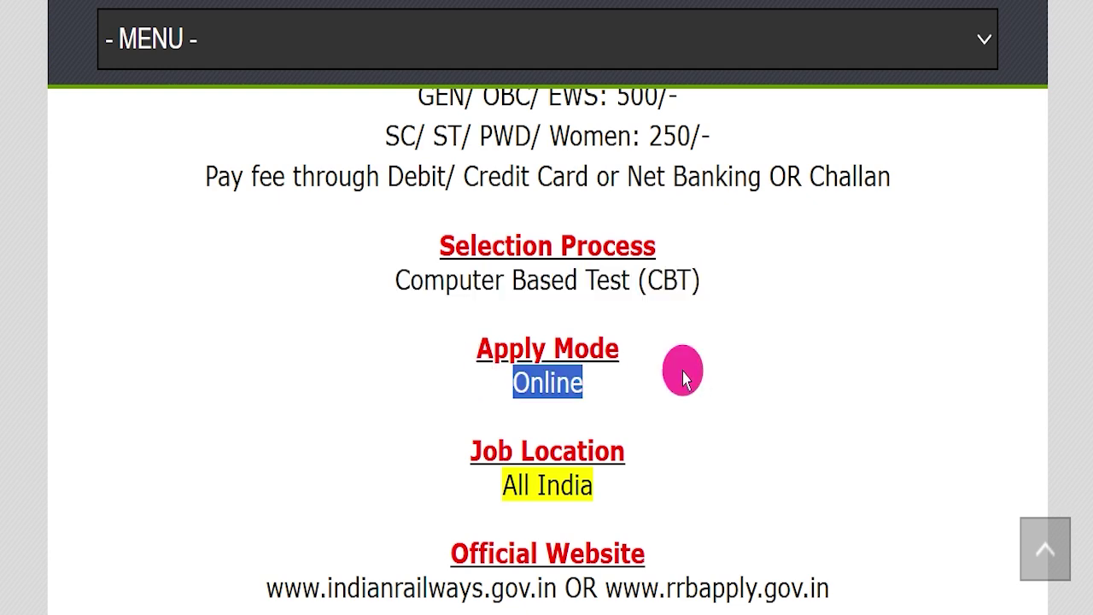
click(654, 461)
drag(653, 461, 857, 485)
scroll(703, 356, down, 1)
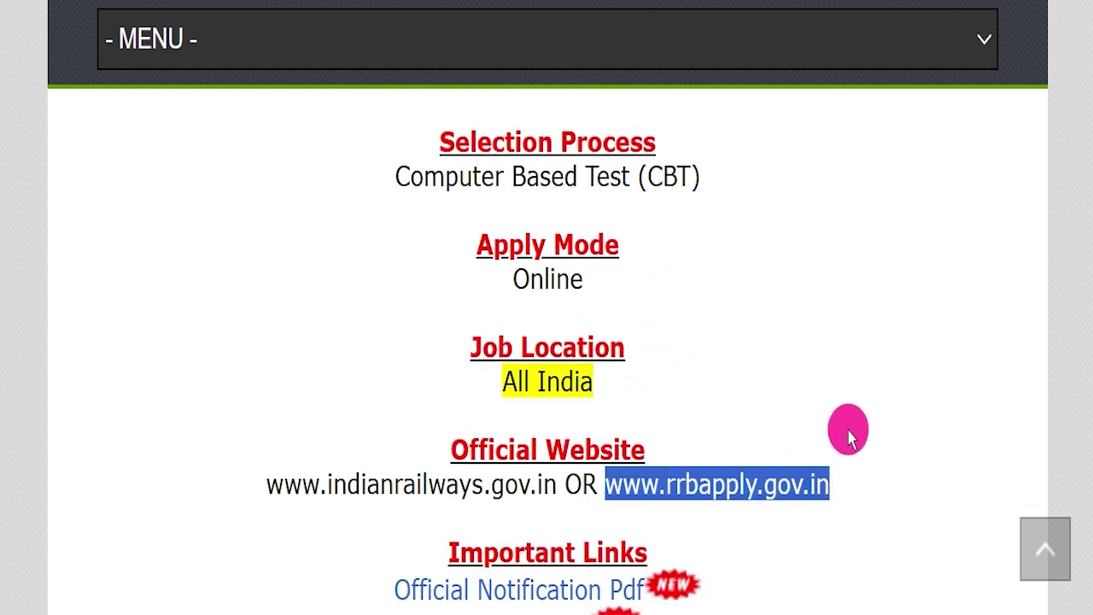
- Highlight the entries under Important Links and open the Official Notification Pdf
scroll(841, 414, down, 2)
click(812, 419)
scroll(812, 414, up, 1)
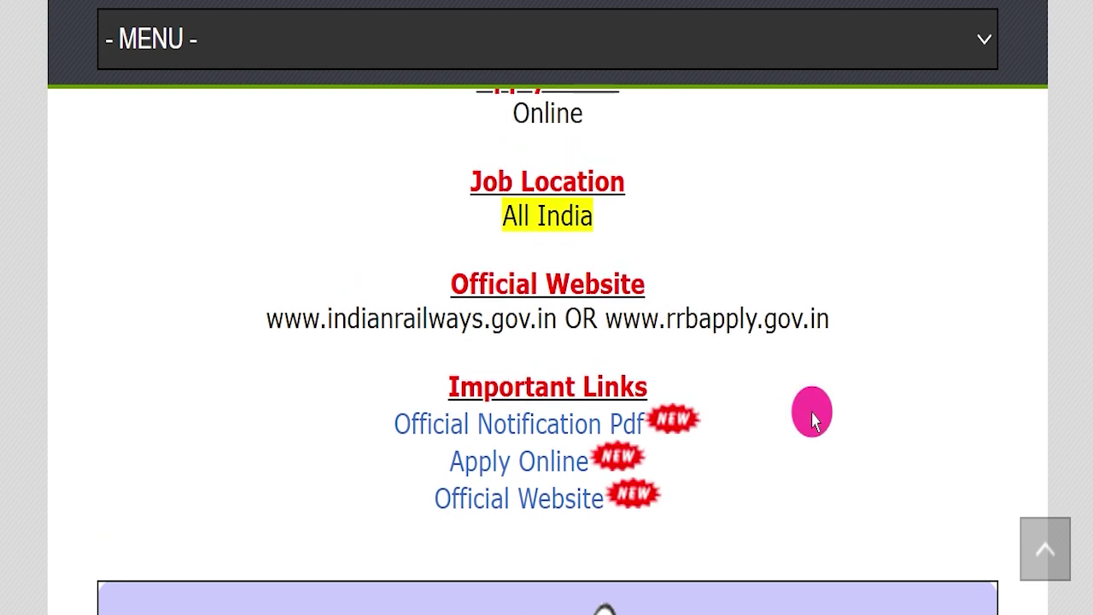
drag(394, 367, 729, 473)
click(620, 438)
click(358, 434)
drag(359, 434, 381, 216)
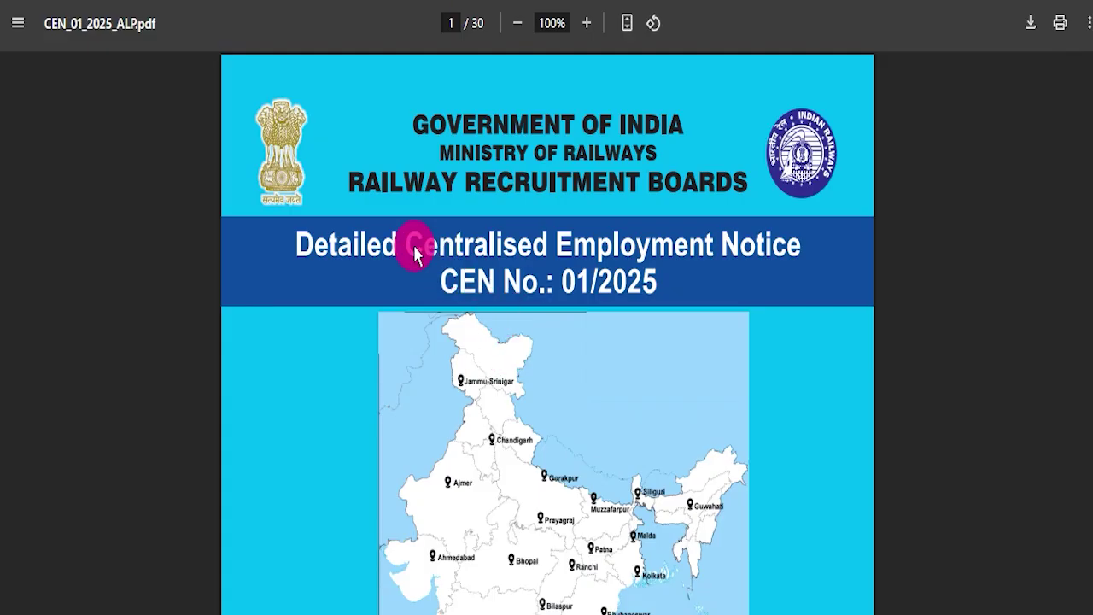
- Examine the CEN 01/2025 notice, from its key dates and vacancy table through the syllabus to the participating RRB websites
scroll(586, 419, down, 10)
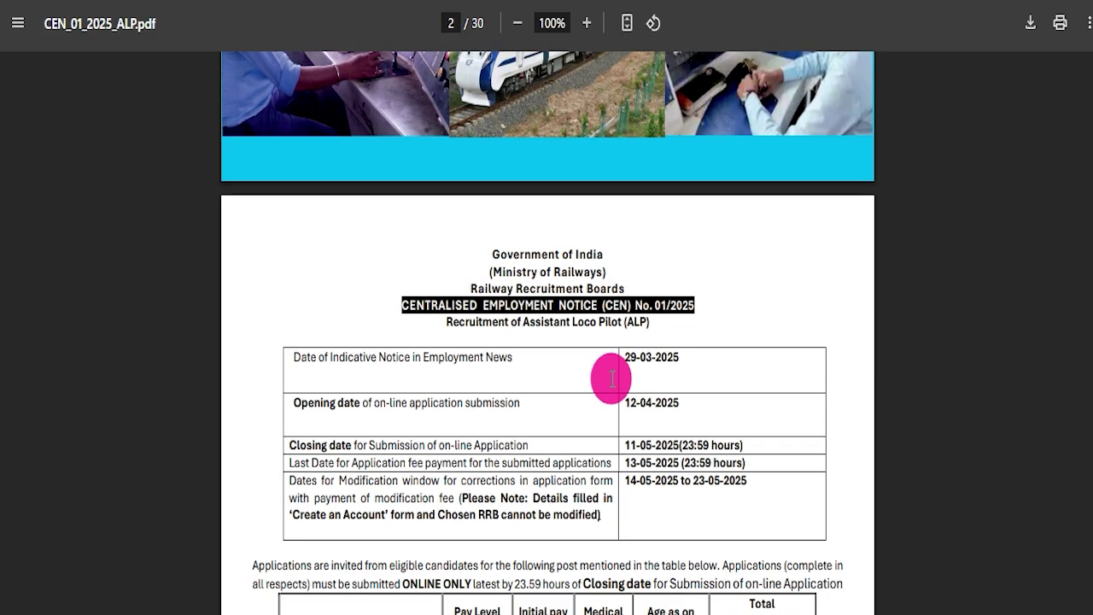
scroll(524, 373, down, 3)
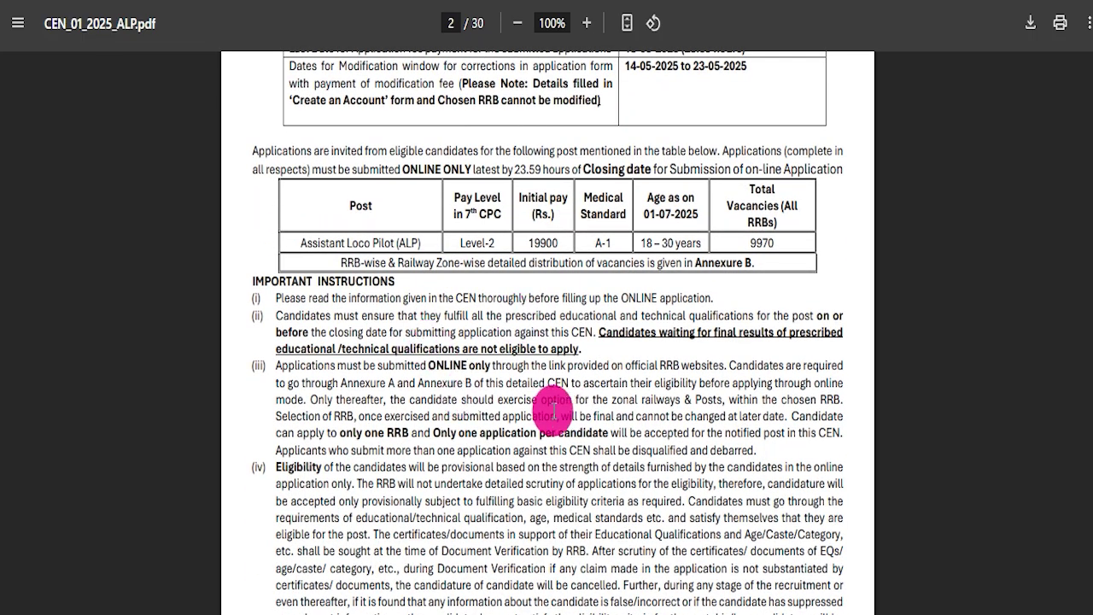
scroll(555, 413, down, 15)
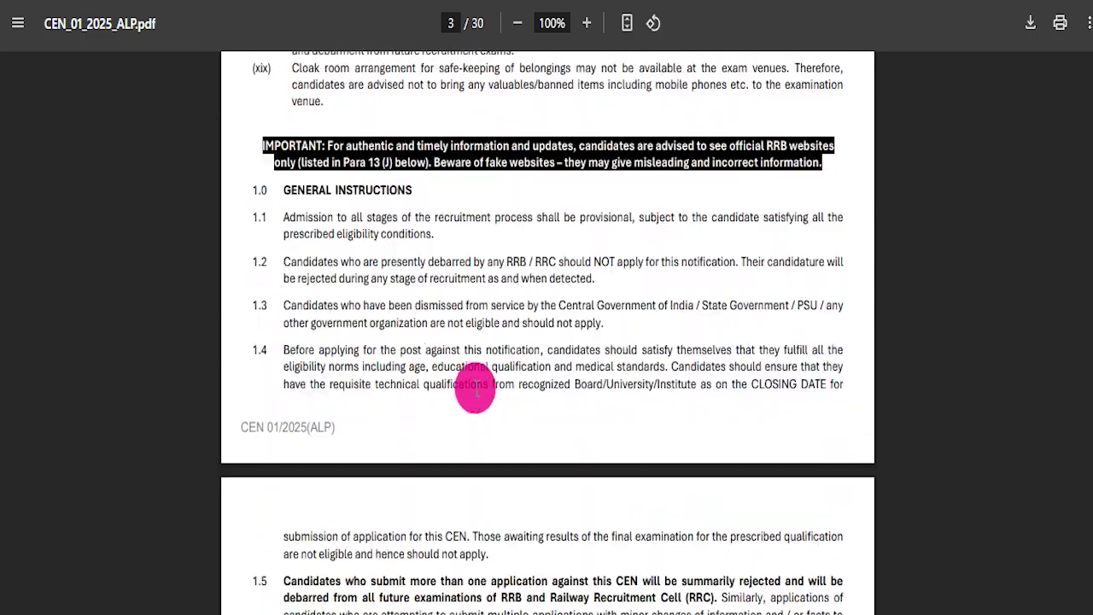
scroll(476, 389, down, 4)
scroll(487, 381, down, 20)
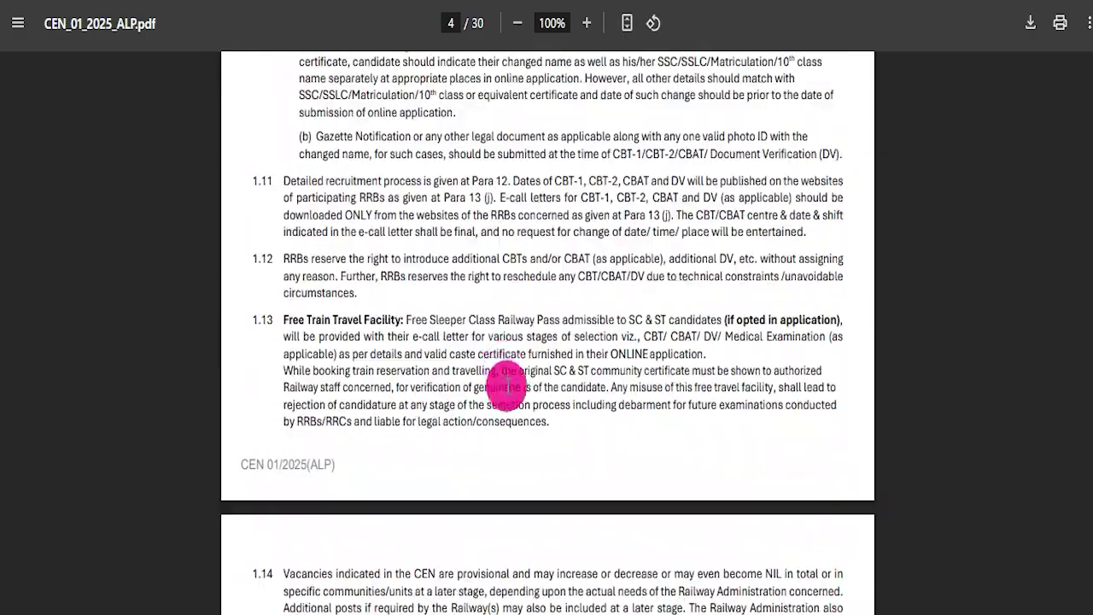
scroll(521, 361, down, 20)
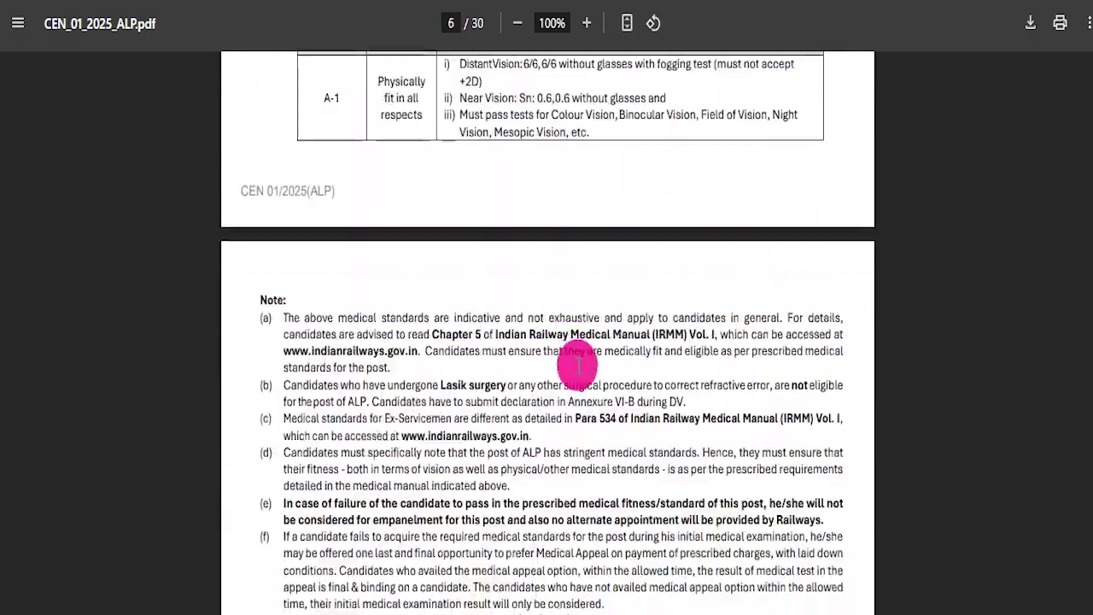
scroll(528, 367, down, 20)
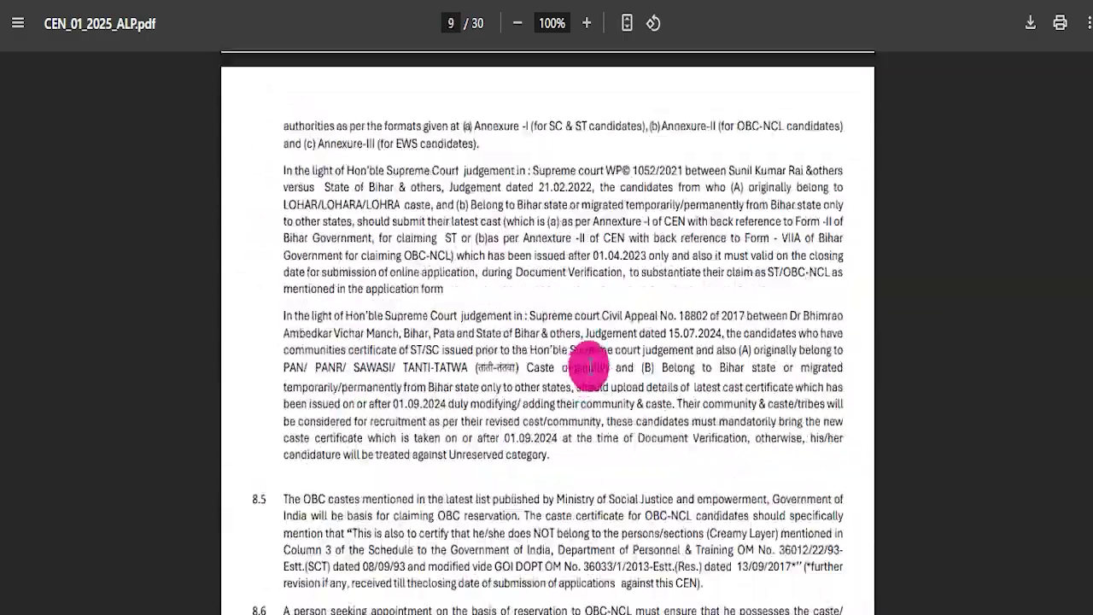
scroll(603, 385, down, 20)
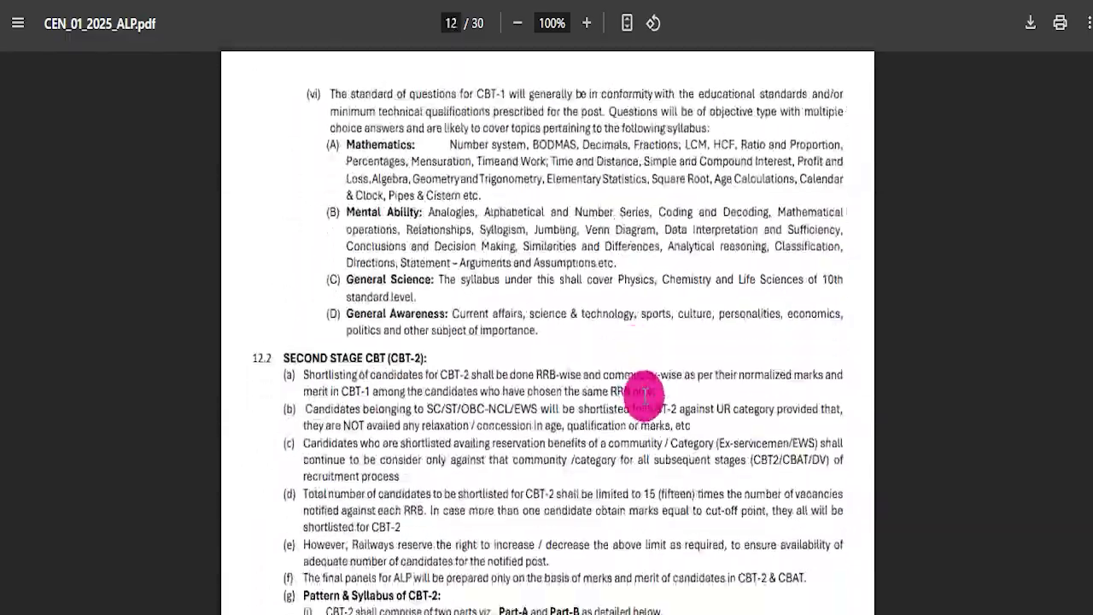
scroll(603, 385, down, 10)
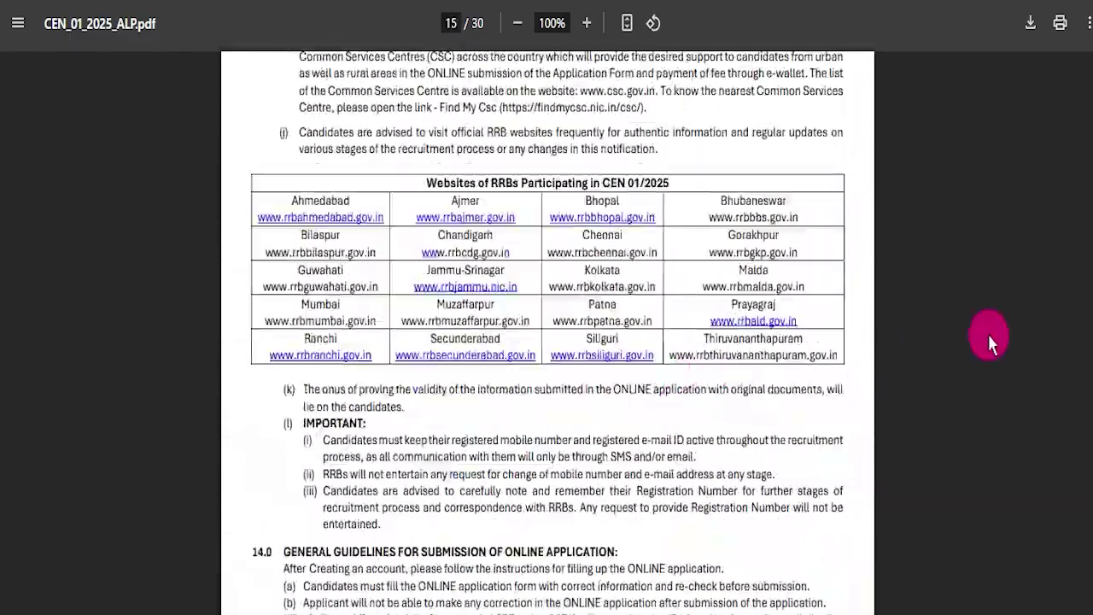
drag(1088, 313, 1091, 53)
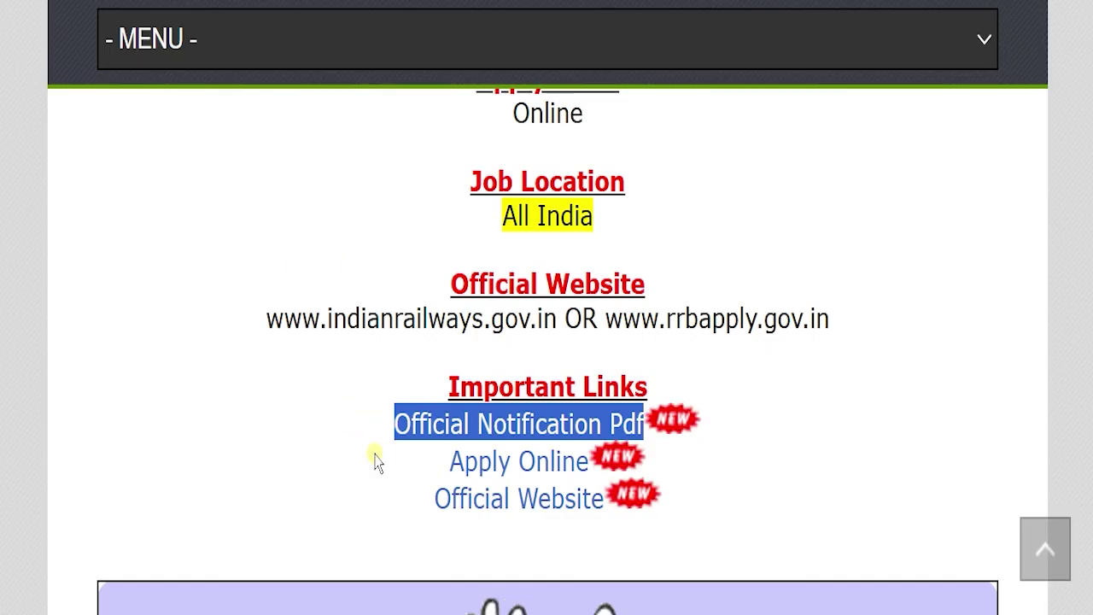
- Highlight the Apply Online link, switch to the Railway Recruitment Board application site and advance its banner images
drag(371, 461, 580, 451)
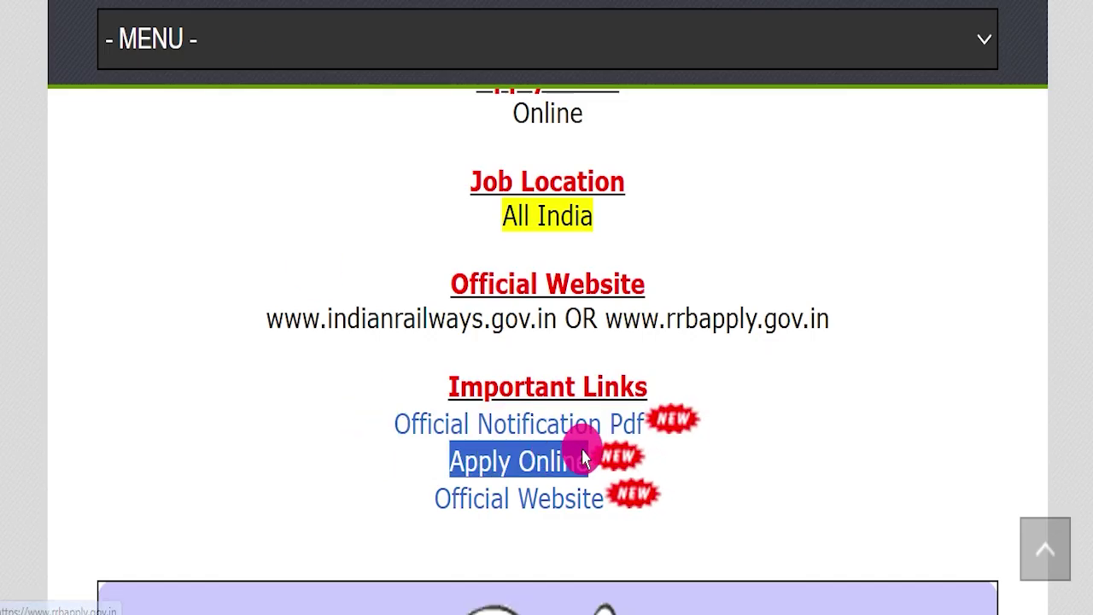
click(362, 8)
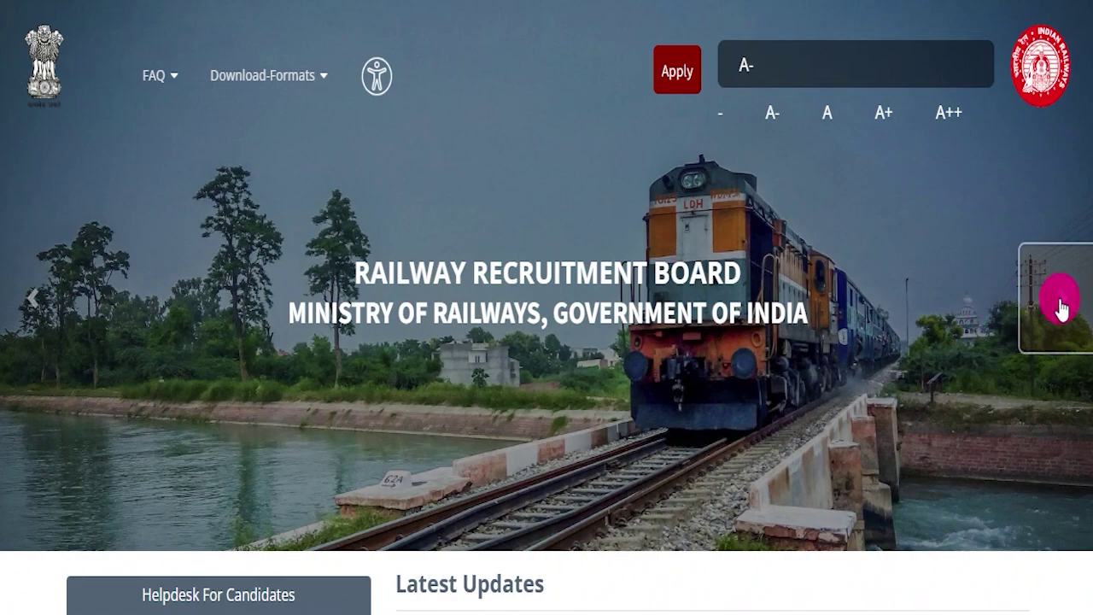
click(1057, 300)
click(1059, 300)
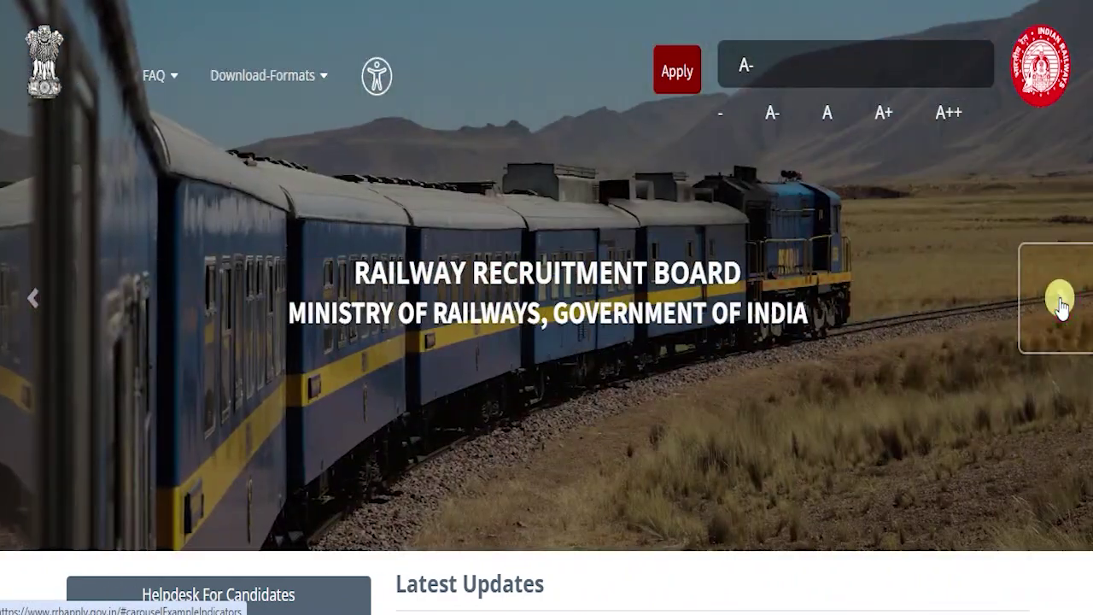
click(1059, 300)
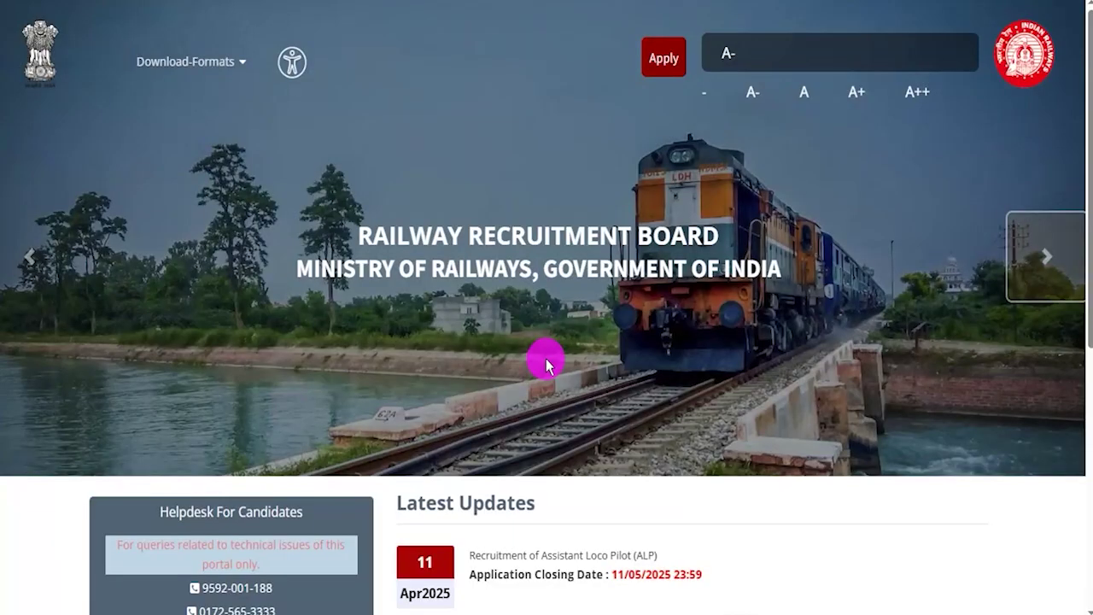
- Look through the certificate and declaration formats offered for download under CEN-01/2025
click(230, 61)
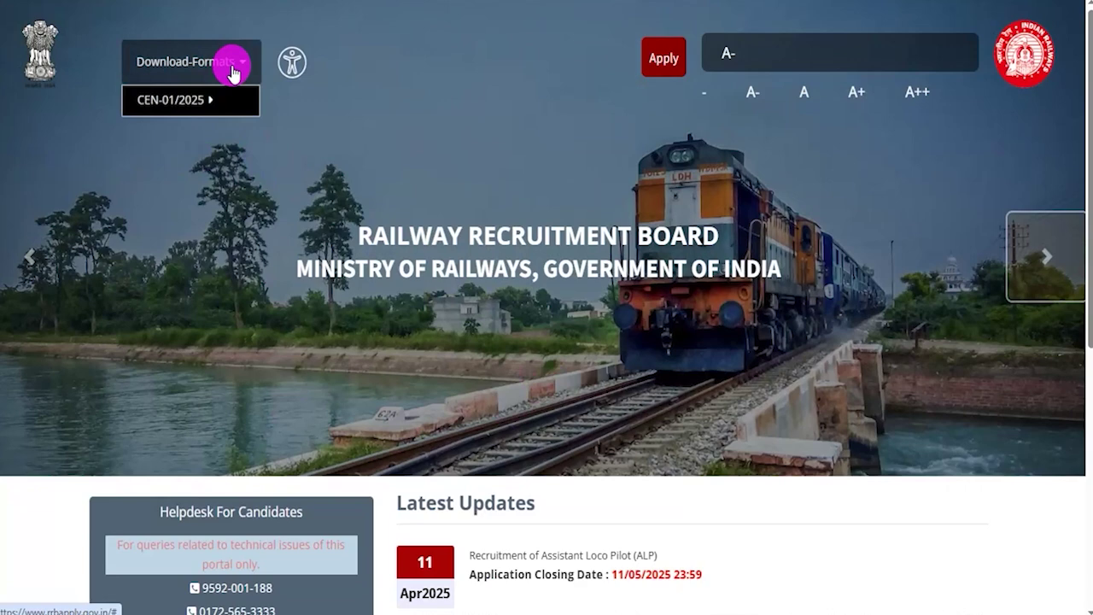
click(195, 99)
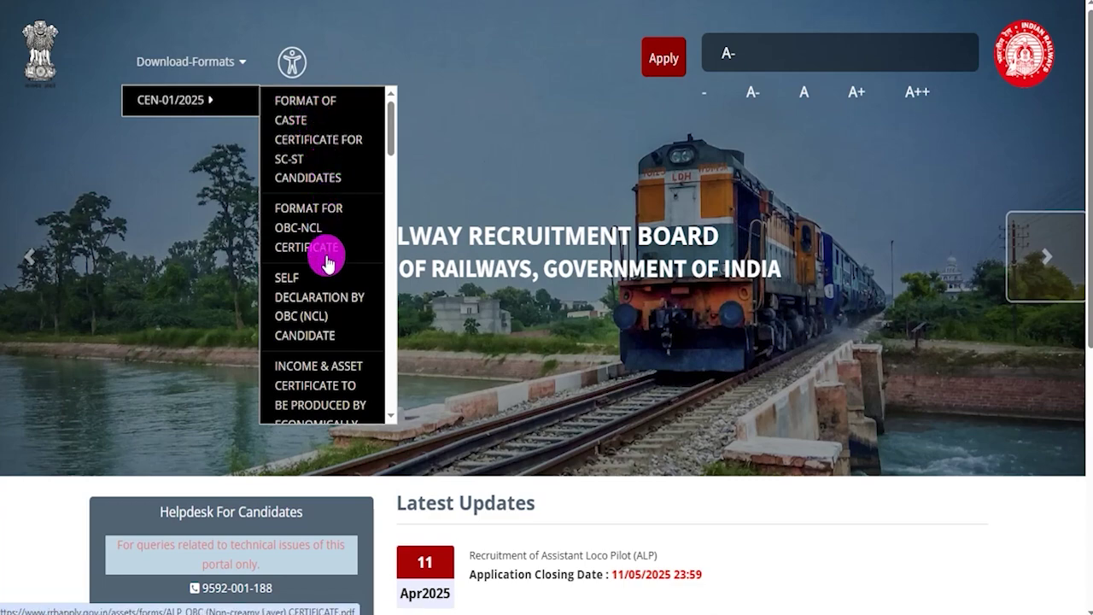
scroll(327, 261, down, 10)
scroll(327, 261, down, 5)
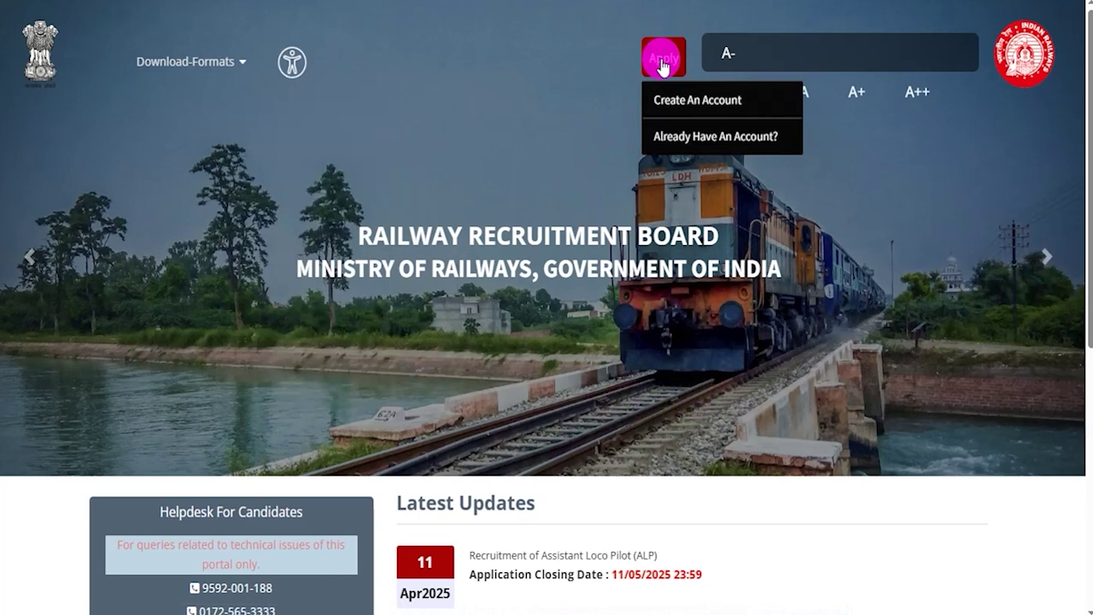
- Go to the sign-in page for existing accounts and open the Create an Account form from there
click(686, 142)
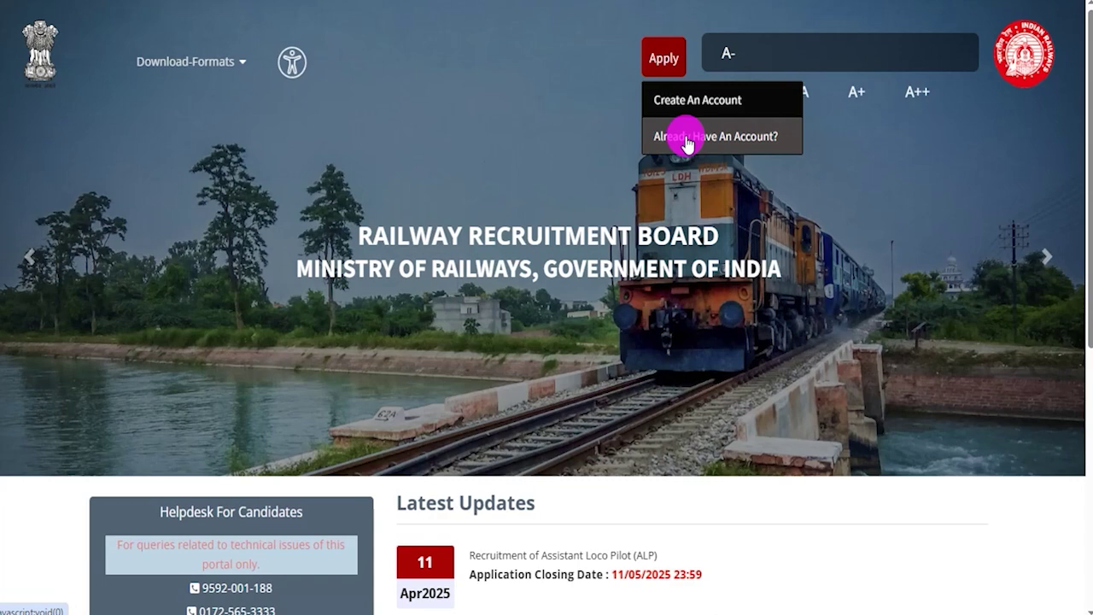
click(718, 140)
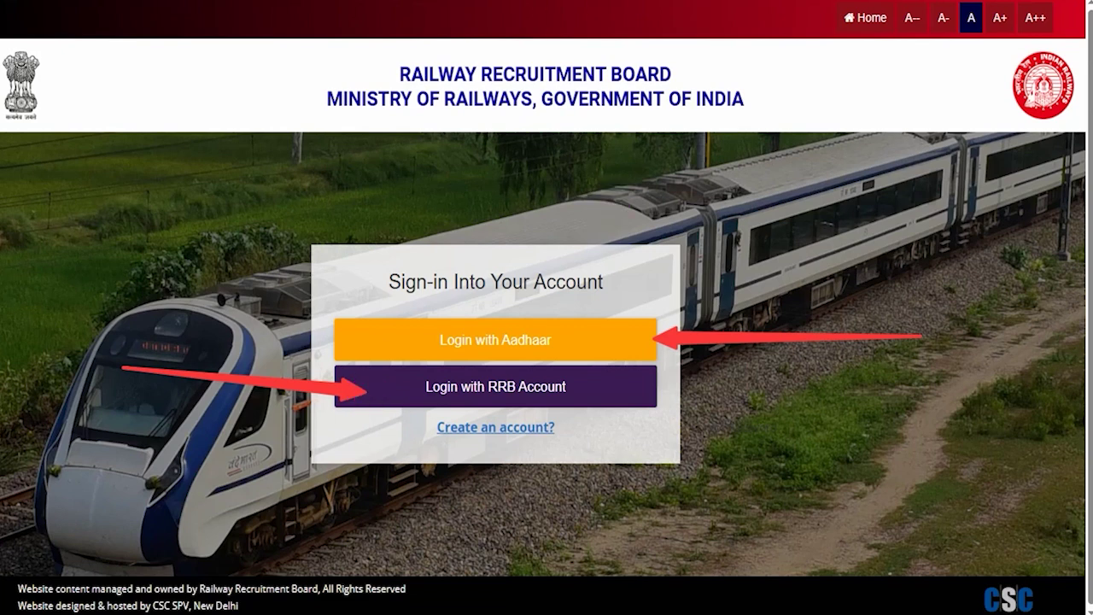
mouse_move(385, 412)
mouse_down()
mouse_move(534, 415)
mouse_move(586, 446)
mouse_up()
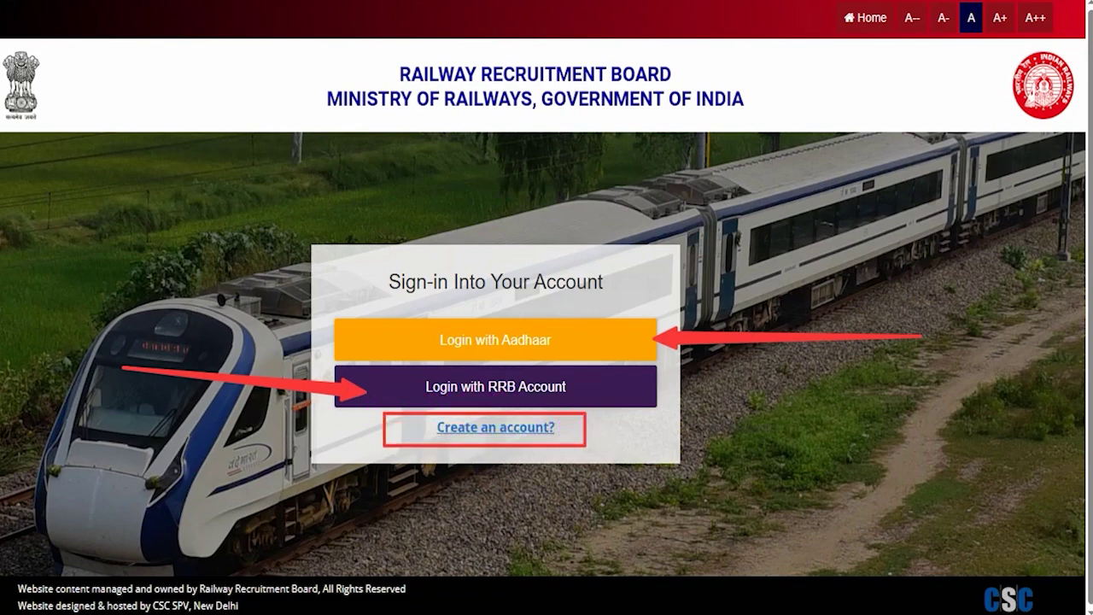
click(481, 427)
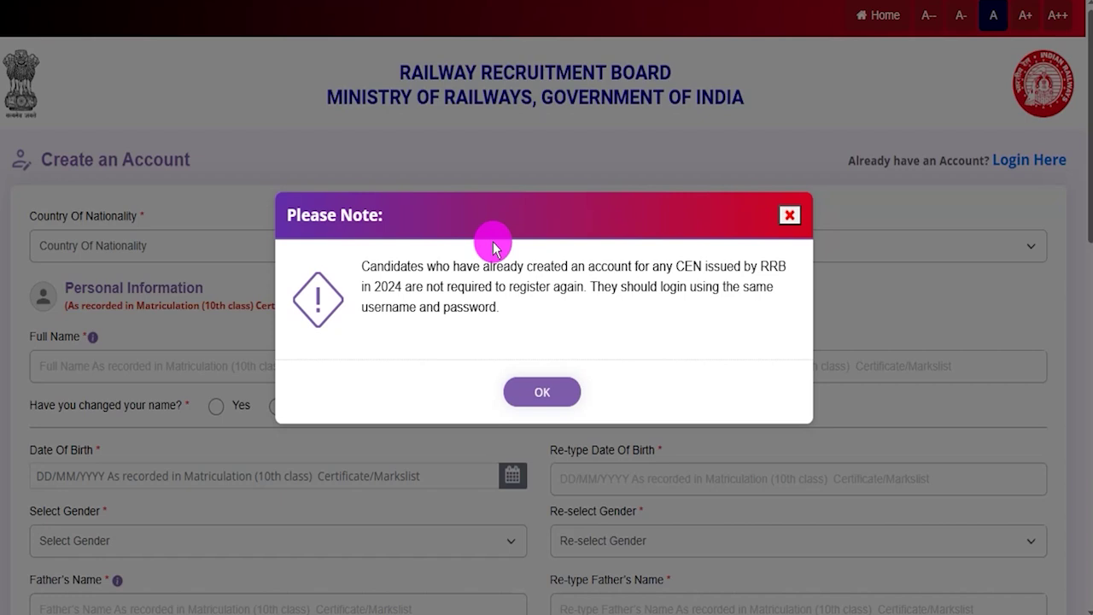
- Acknowledge the note about existing accounts and set the country of nationality to India
click(540, 391)
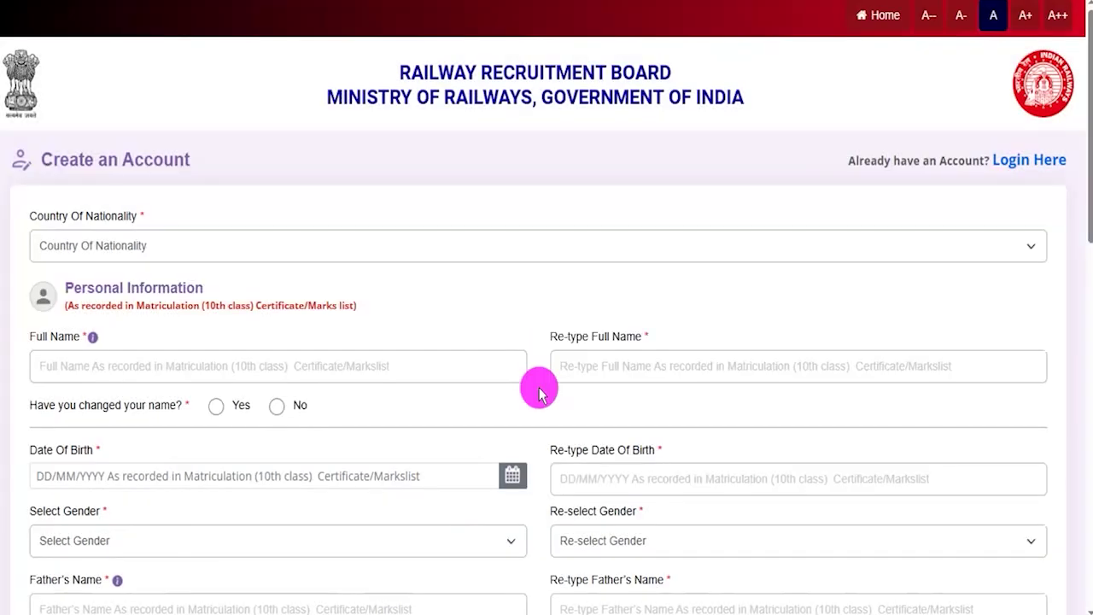
click(385, 243)
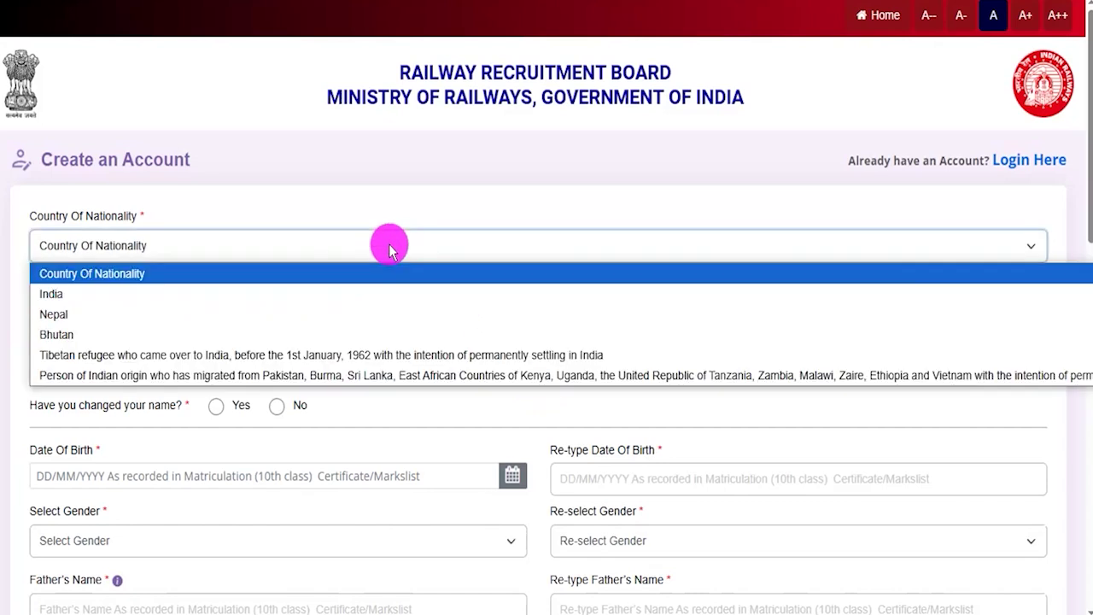
click(77, 294)
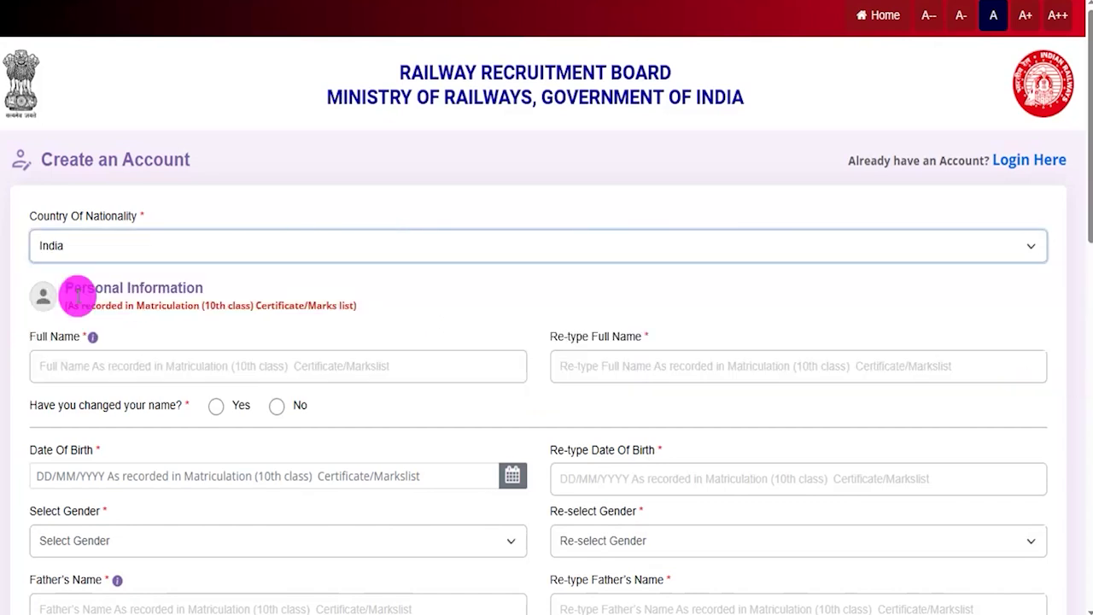
- Highlight the Full Name and Re-type Full Name labels and place the cursor in each of the two fields
drag(36, 338, 154, 369)
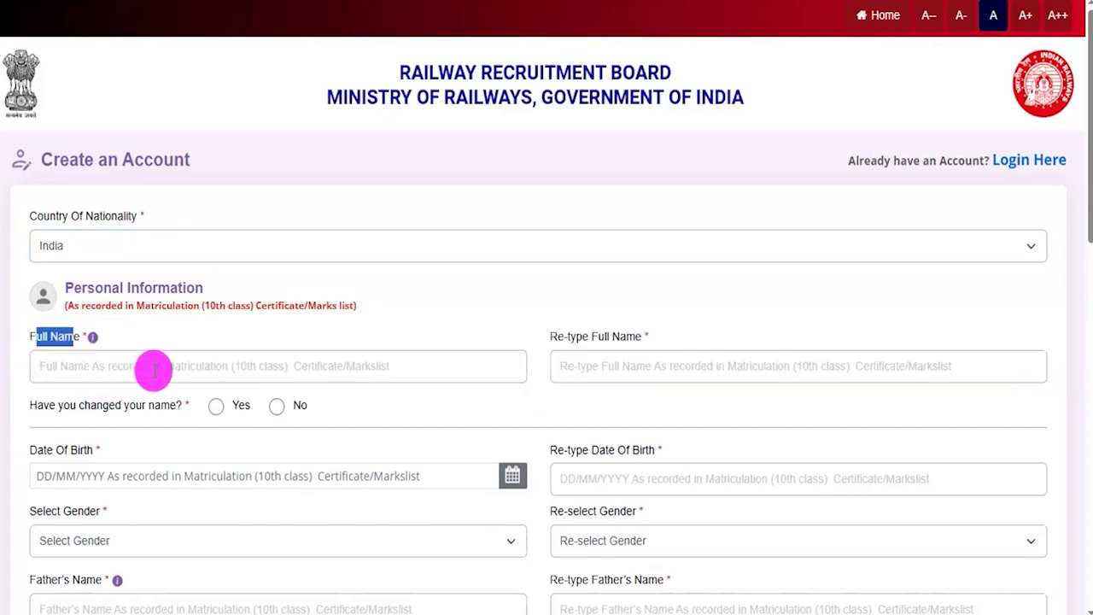
click(154, 369)
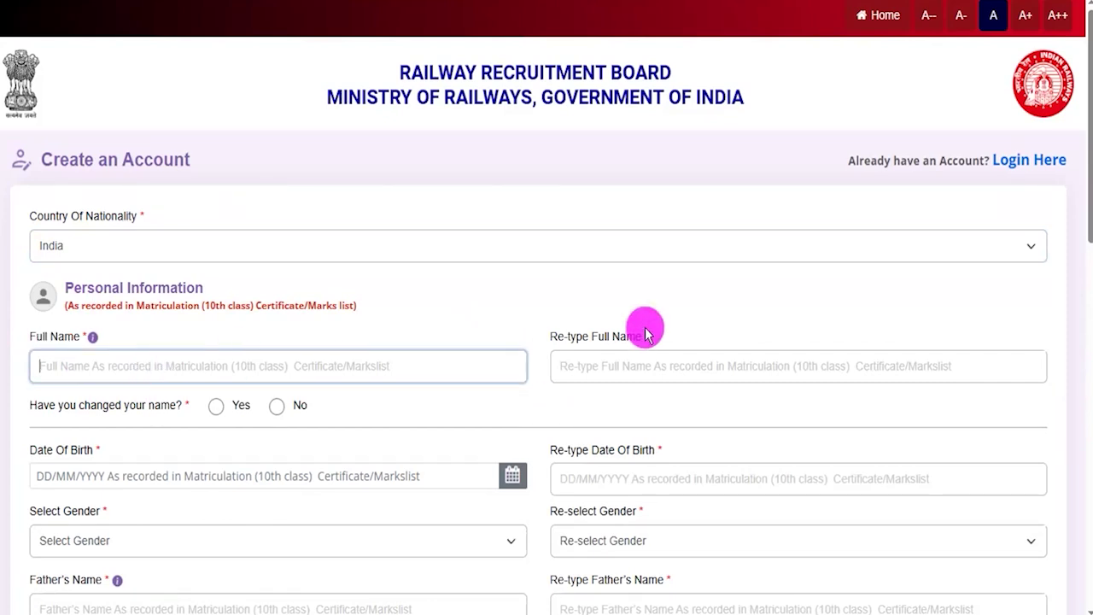
drag(564, 337, 618, 365)
click(617, 366)
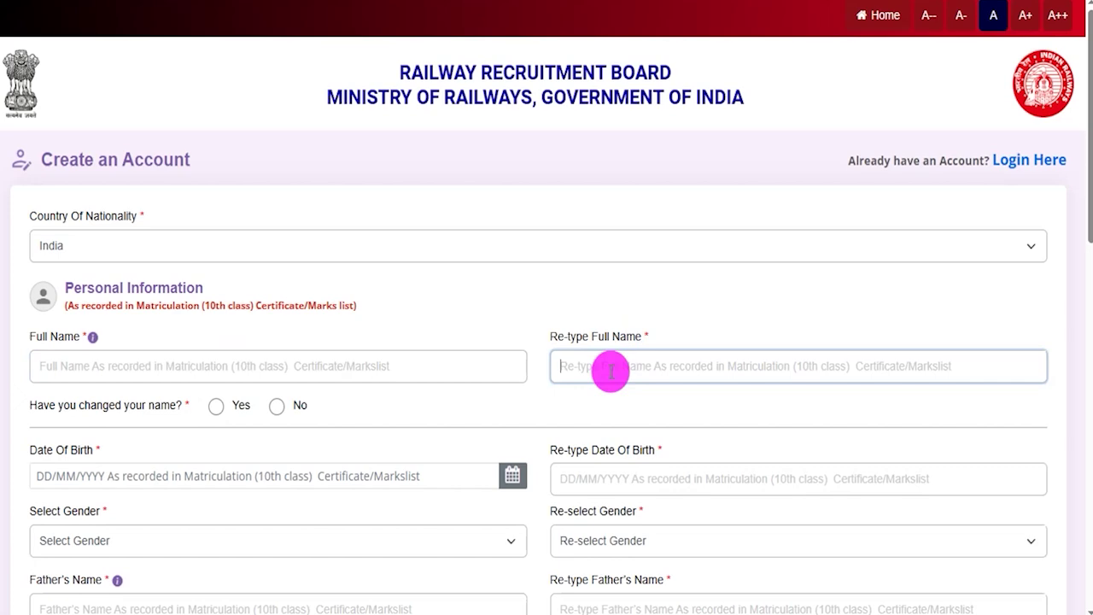
- Answer Yes to the name-change question, agree to the documentation notice and place the cursor in both New/Changed Name fields
scroll(408, 401, down, 4)
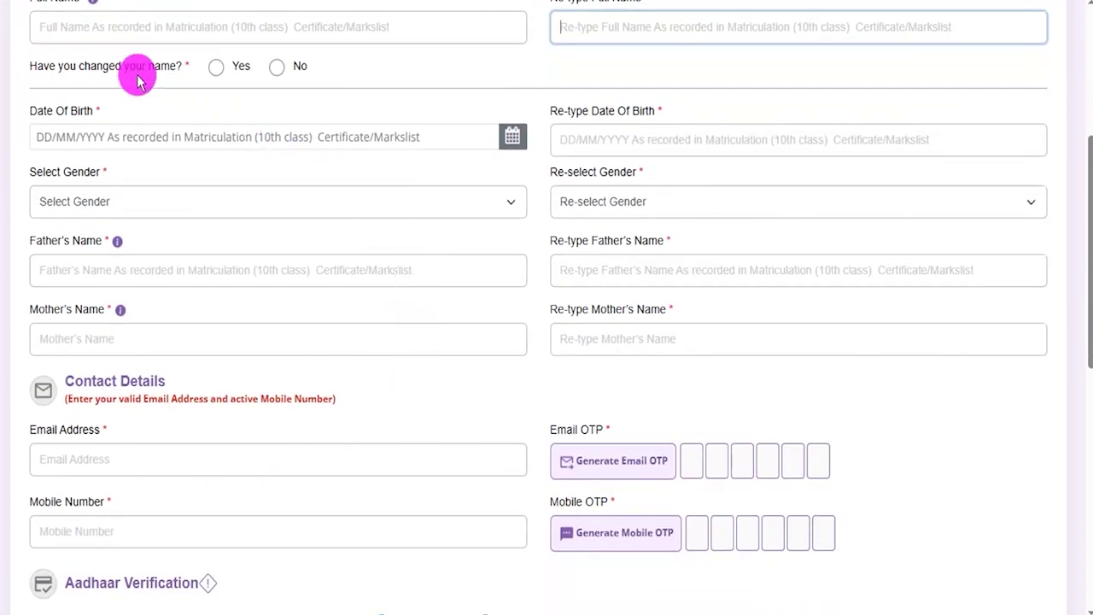
drag(43, 65, 130, 67)
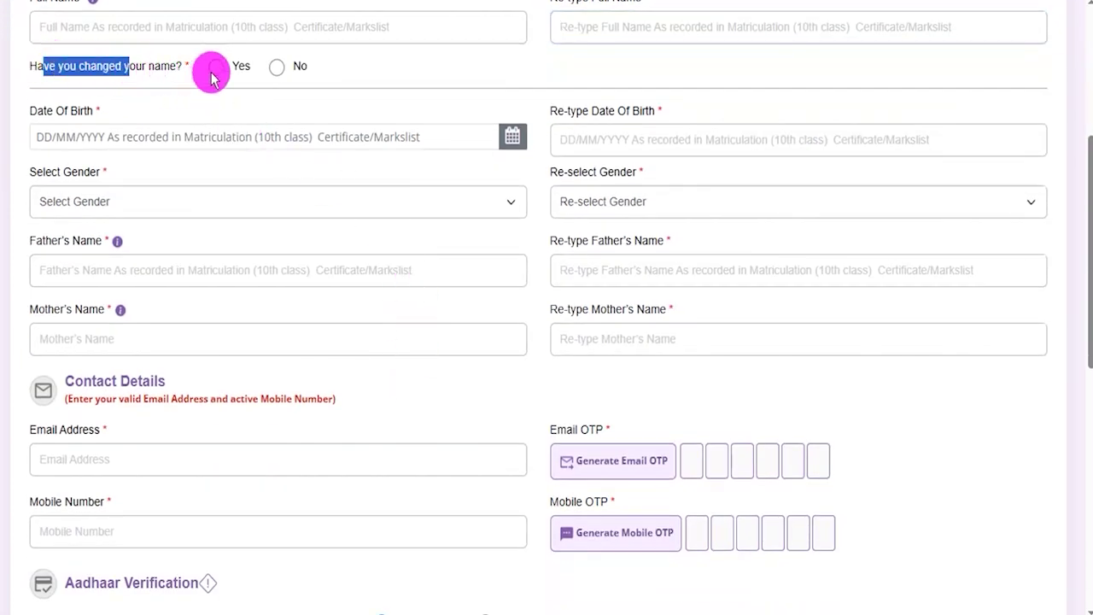
click(216, 67)
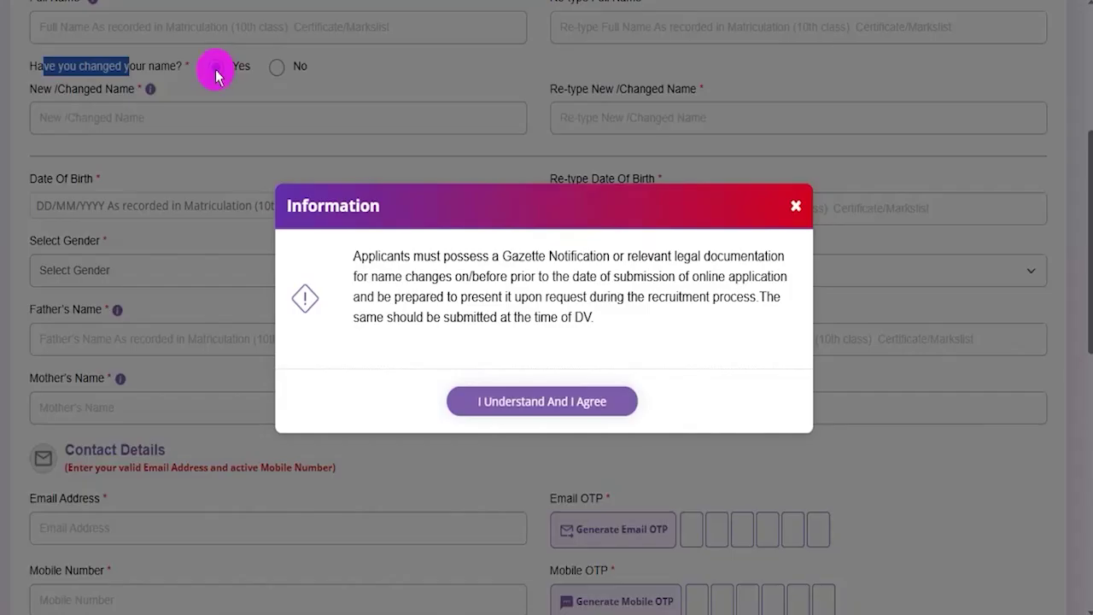
click(513, 407)
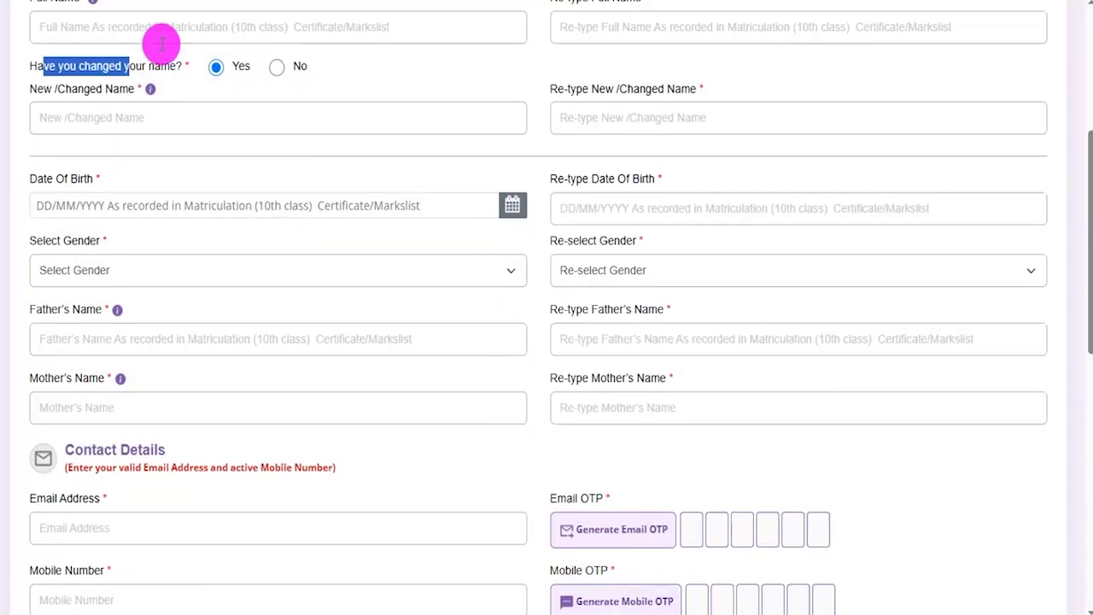
click(103, 117)
click(104, 117)
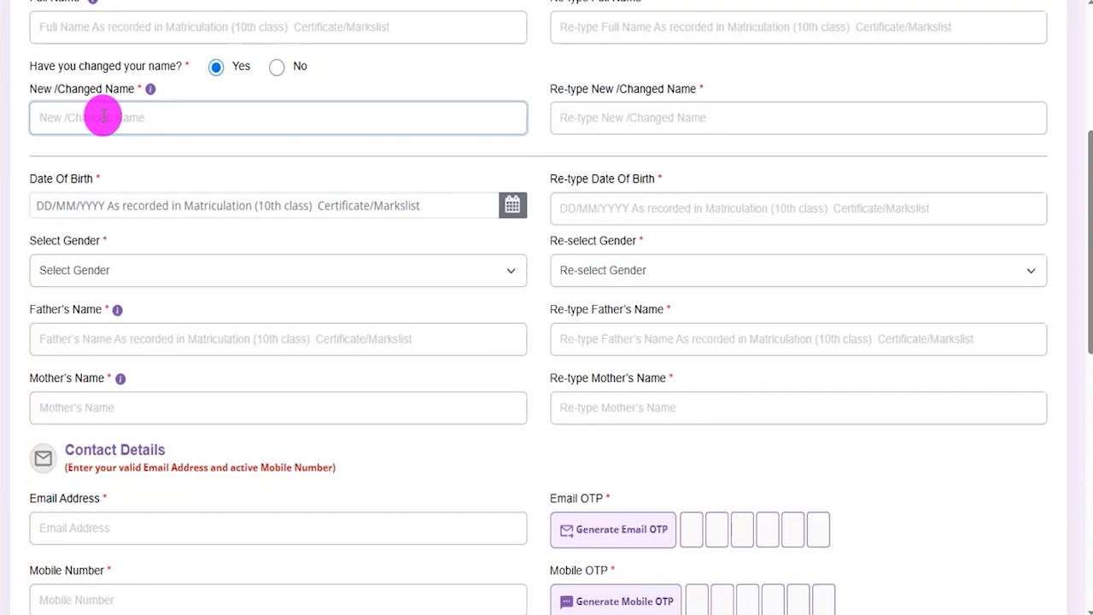
click(630, 117)
- Highlight the name-change question and answer it with No
drag(68, 73, 274, 73)
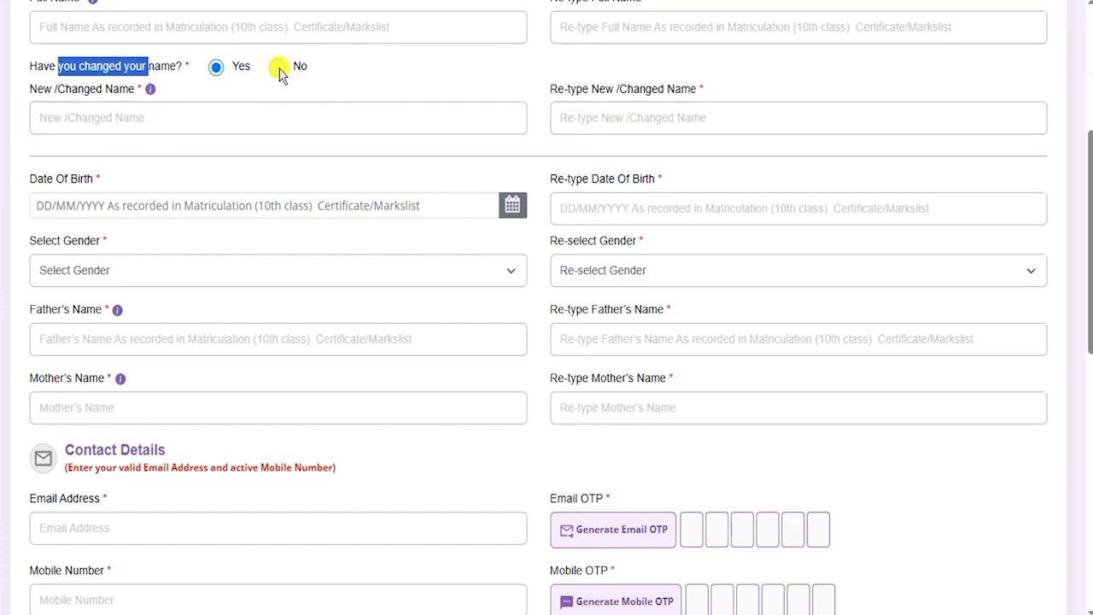
click(275, 68)
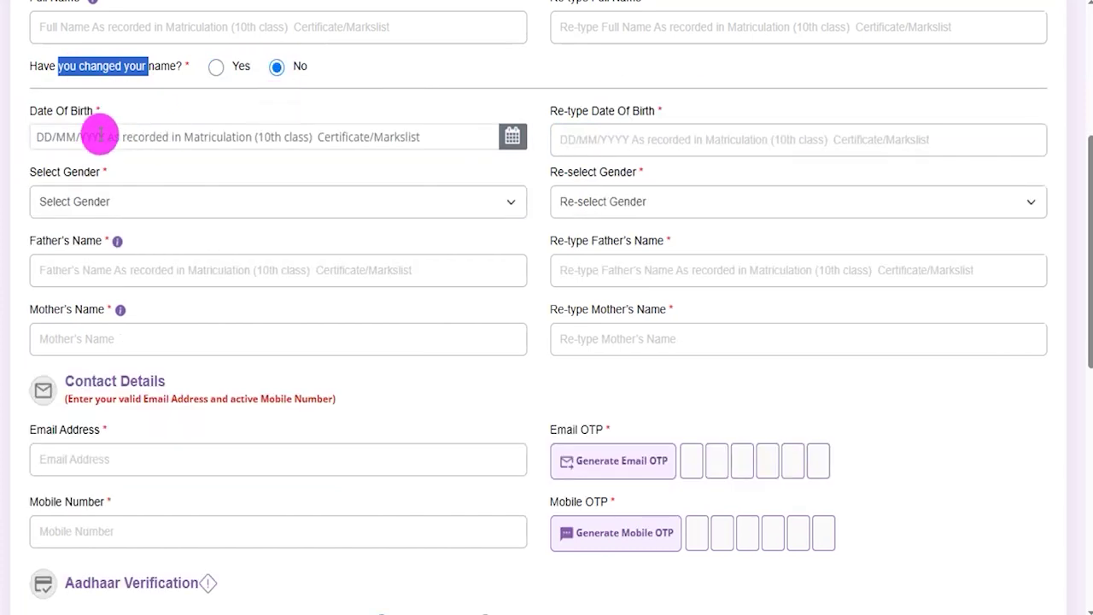
- Highlight the Date Of Birth label, look at its date picker and place the cursor in the Re-type Date Of Birth field
drag(37, 112, 92, 109)
click(175, 147)
click(175, 147)
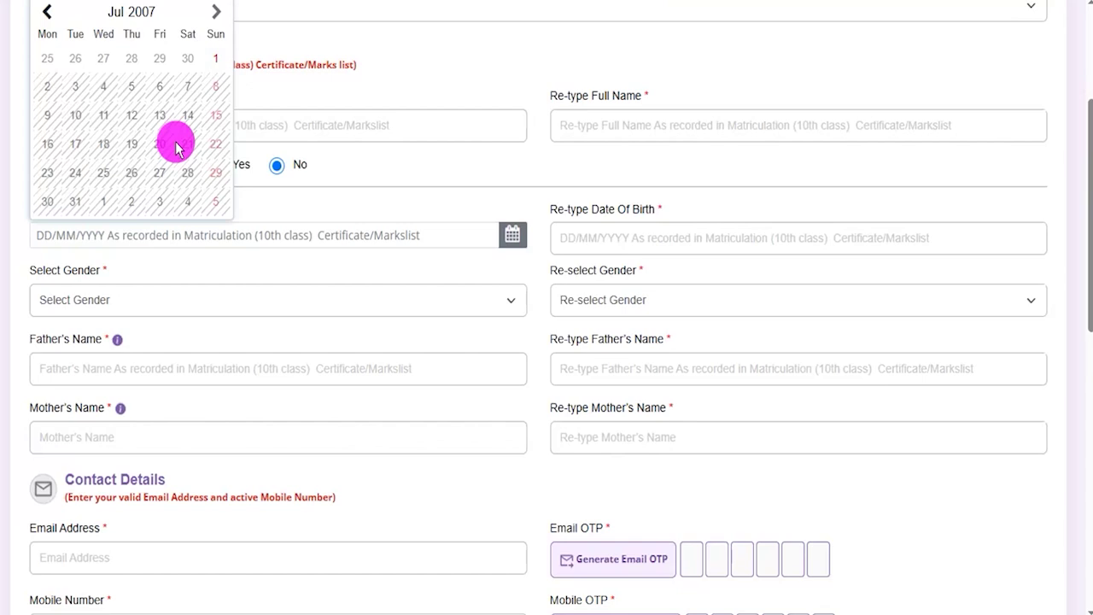
click(453, 175)
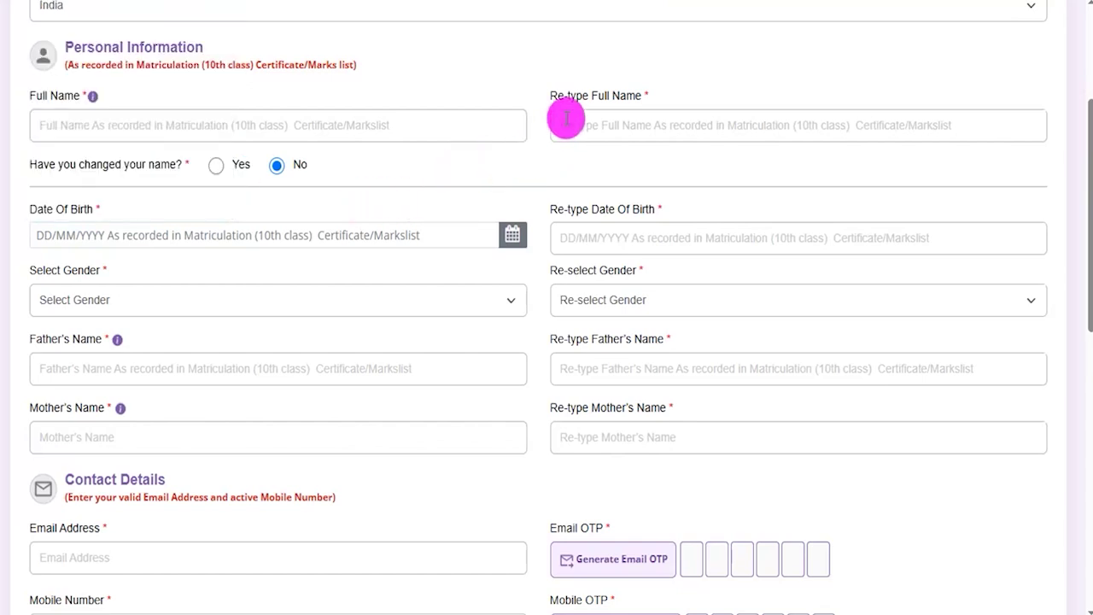
click(603, 240)
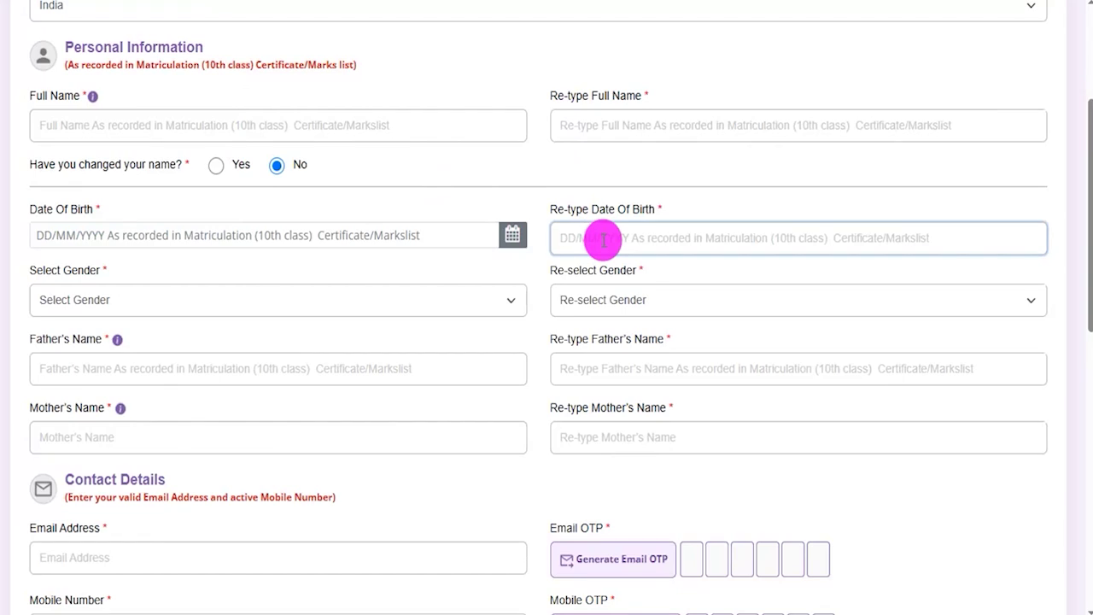
- Set both Select Gender and Re-select Gender to Male
drag(52, 271, 77, 270)
click(109, 304)
click(88, 347)
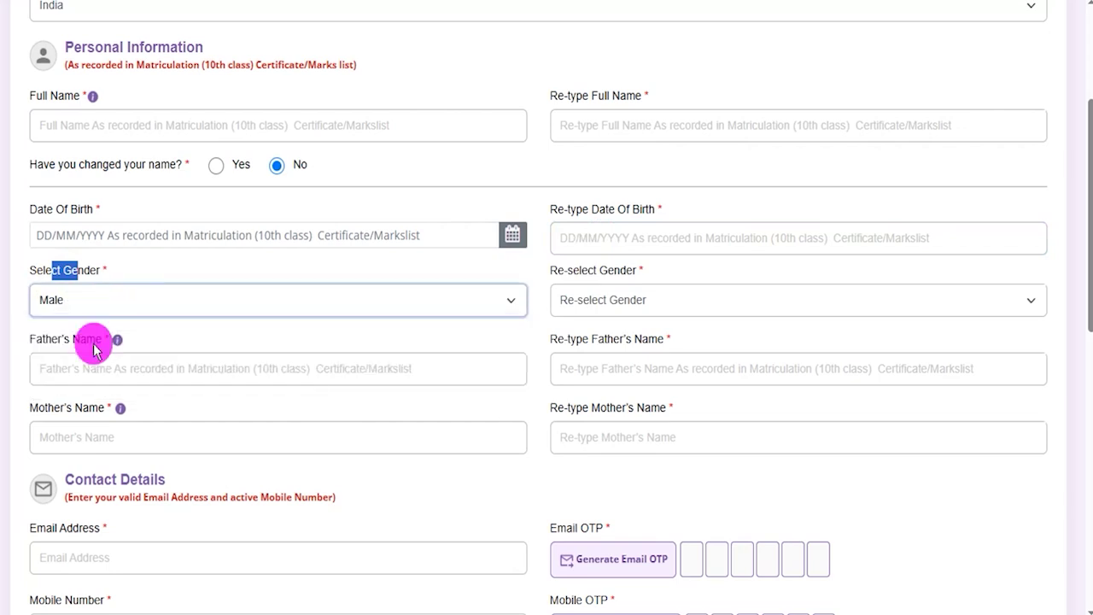
click(626, 303)
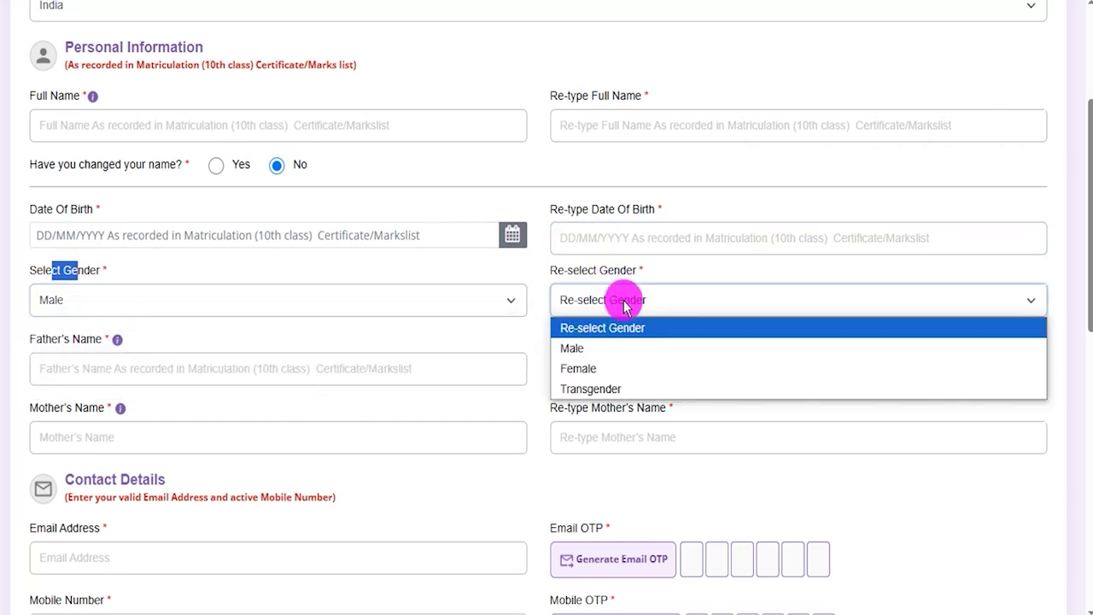
click(601, 349)
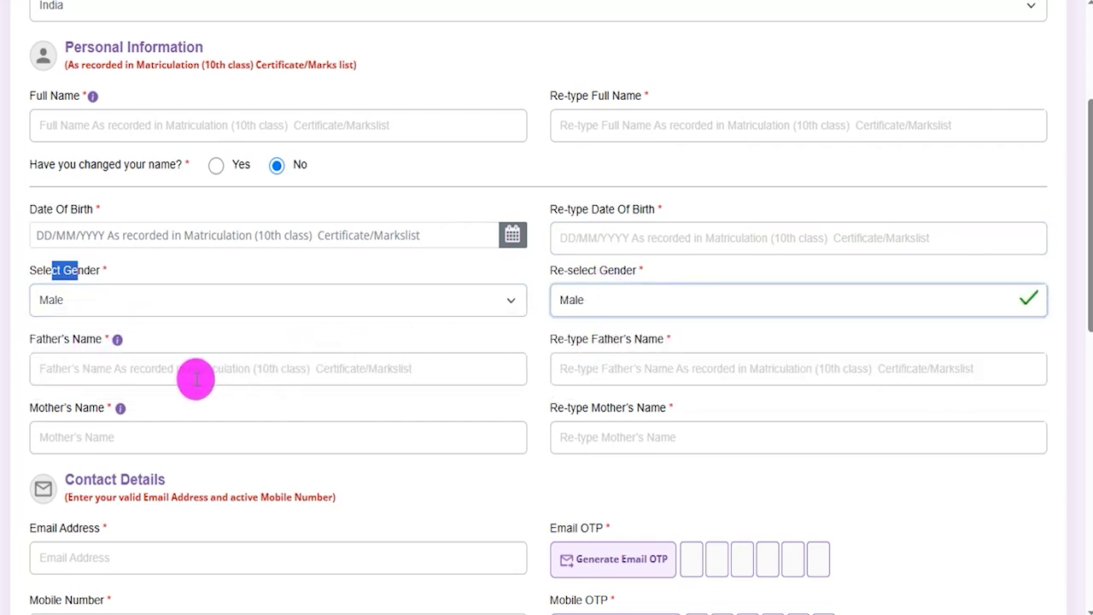
- Highlight the parents' name labels and place the cursor in the Father's Name and Mother's Name fields and their re-type fields
click(171, 368)
drag(44, 337, 132, 356)
click(188, 369)
drag(576, 343, 639, 361)
click(640, 363)
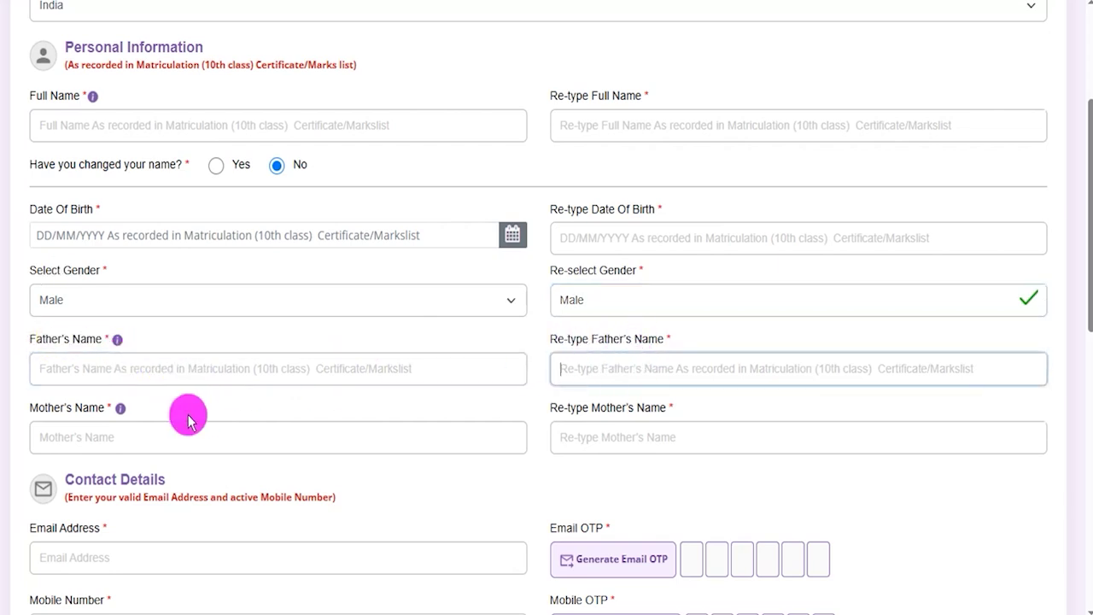
click(116, 436)
drag(567, 408, 654, 420)
click(629, 439)
- Highlight the Contact Details heading and place the cursor in the Email Address, Mobile Number and Email OTP fields
scroll(376, 383, down, 4)
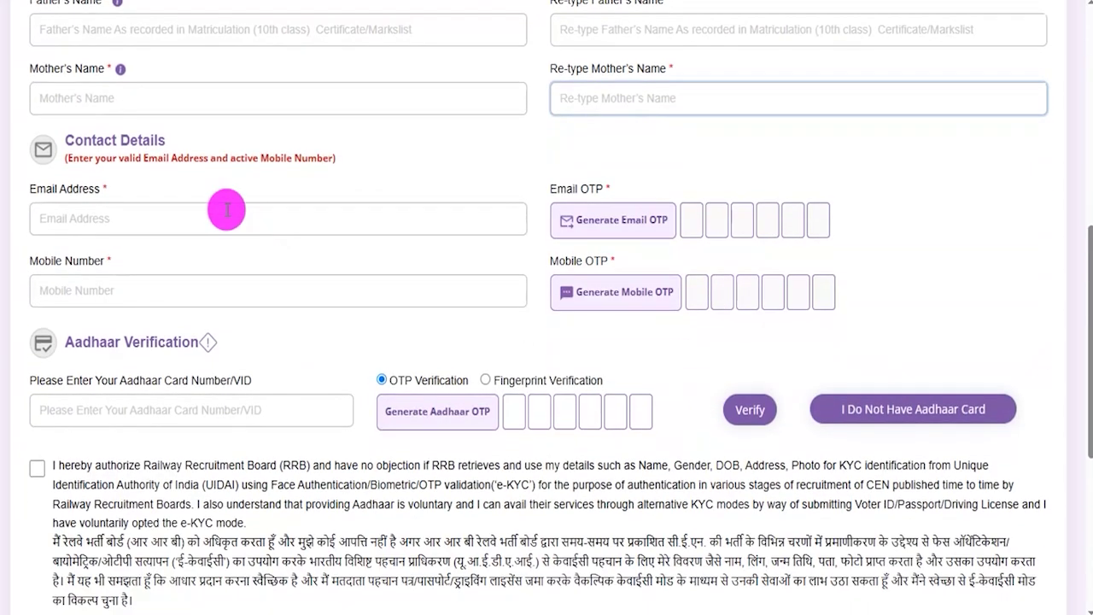
drag(65, 140, 151, 142)
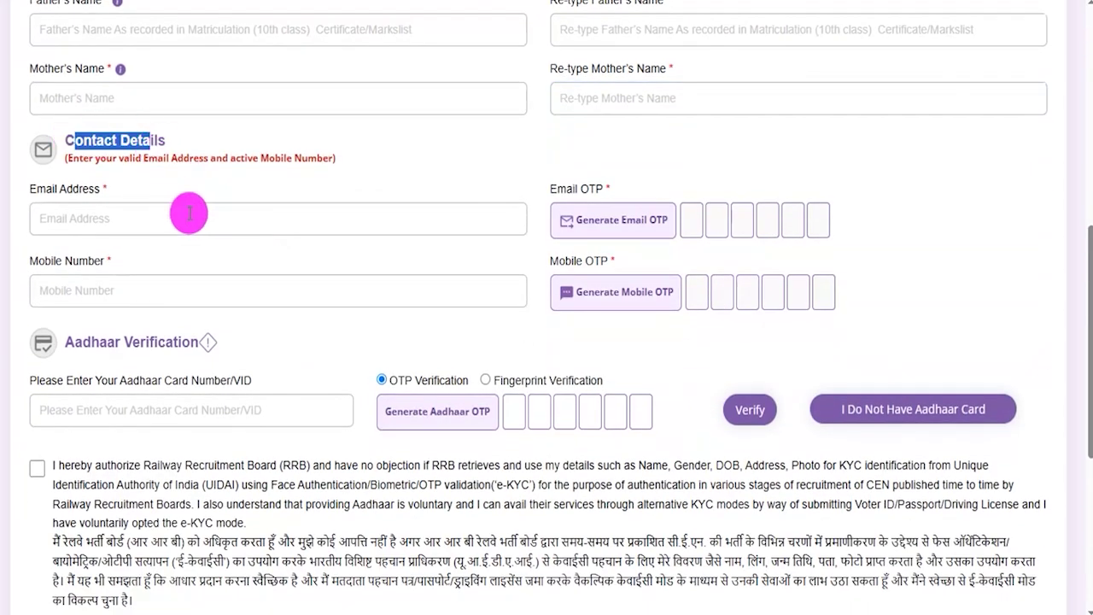
drag(34, 189, 115, 214)
click(116, 216)
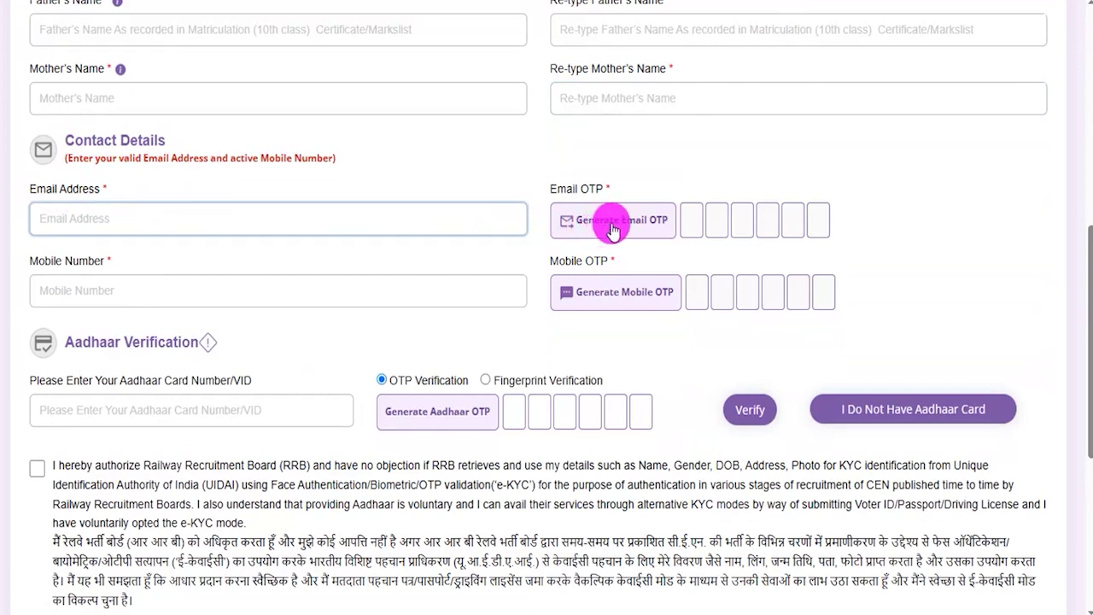
click(129, 289)
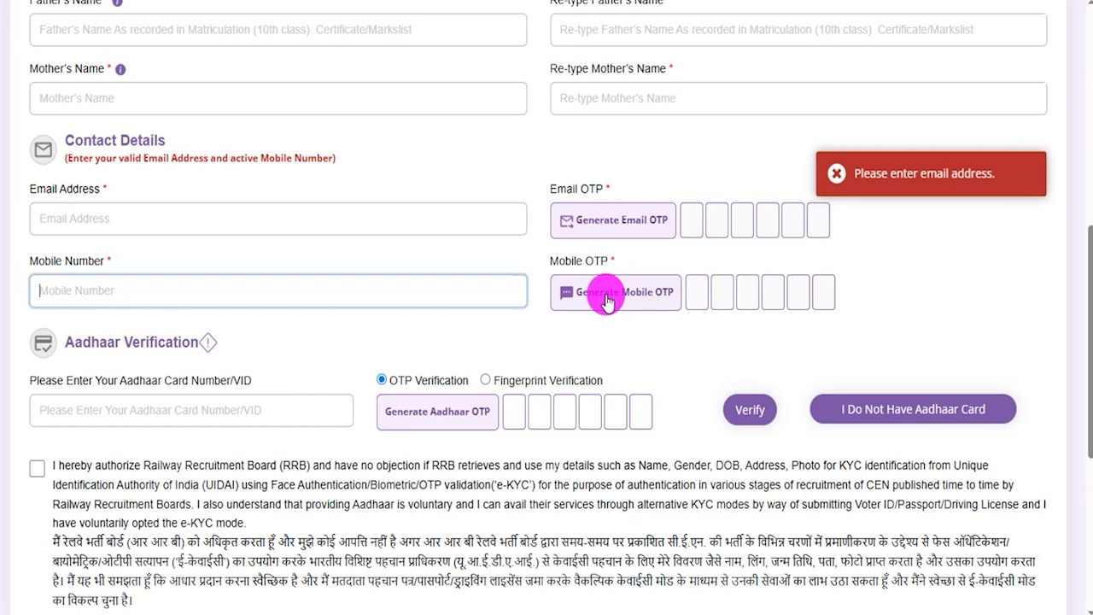
click(786, 224)
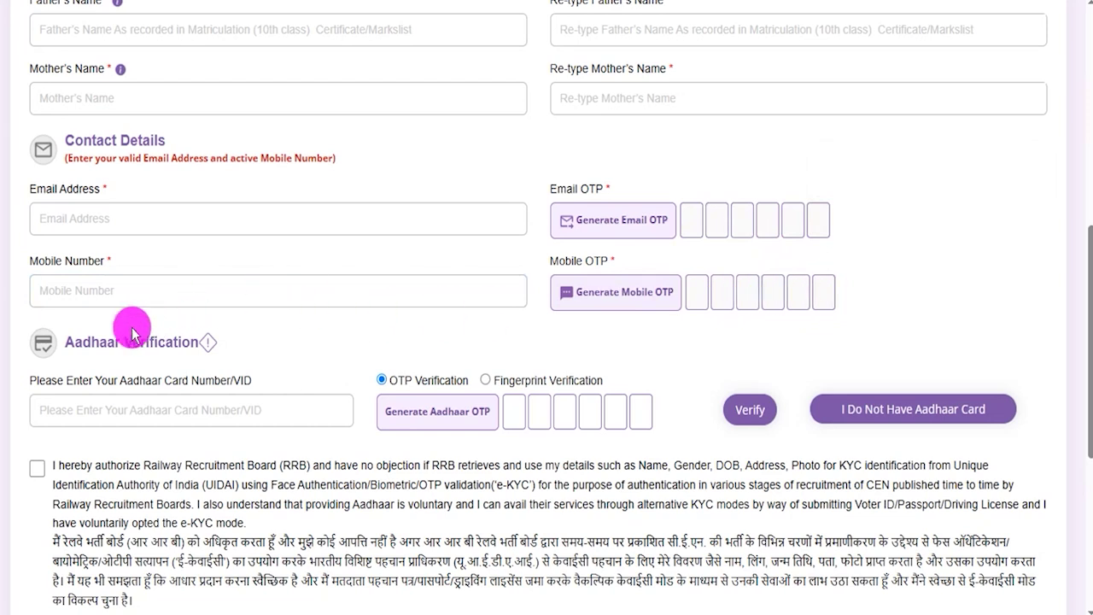
- Place the cursor in the Aadhaar card number field and tick the authorization for RRB to use the details for e-KYC
drag(77, 340, 205, 338)
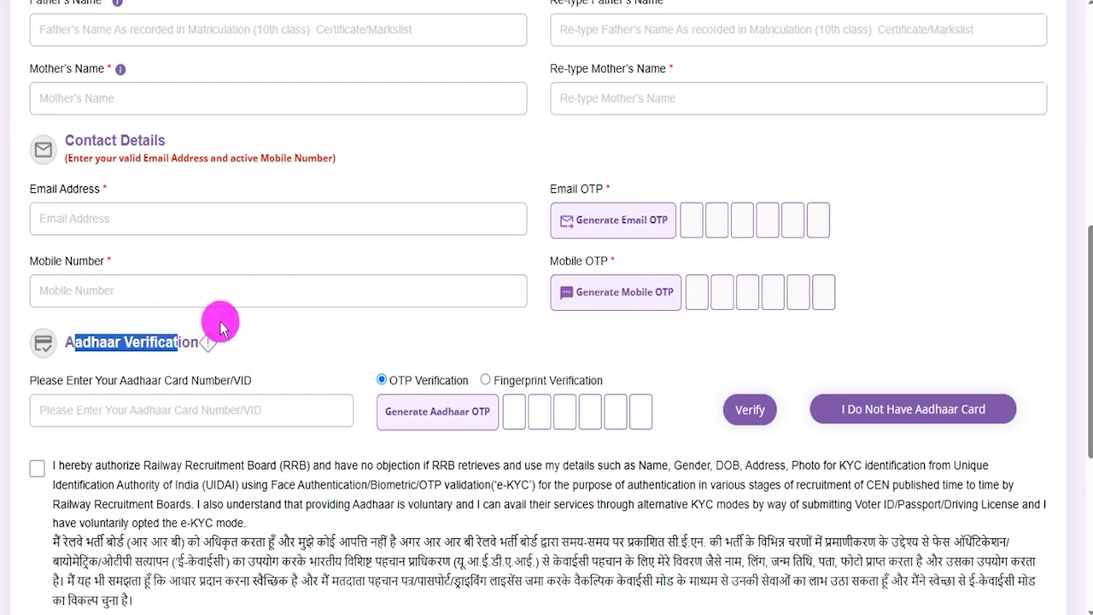
scroll(183, 285, down, 1)
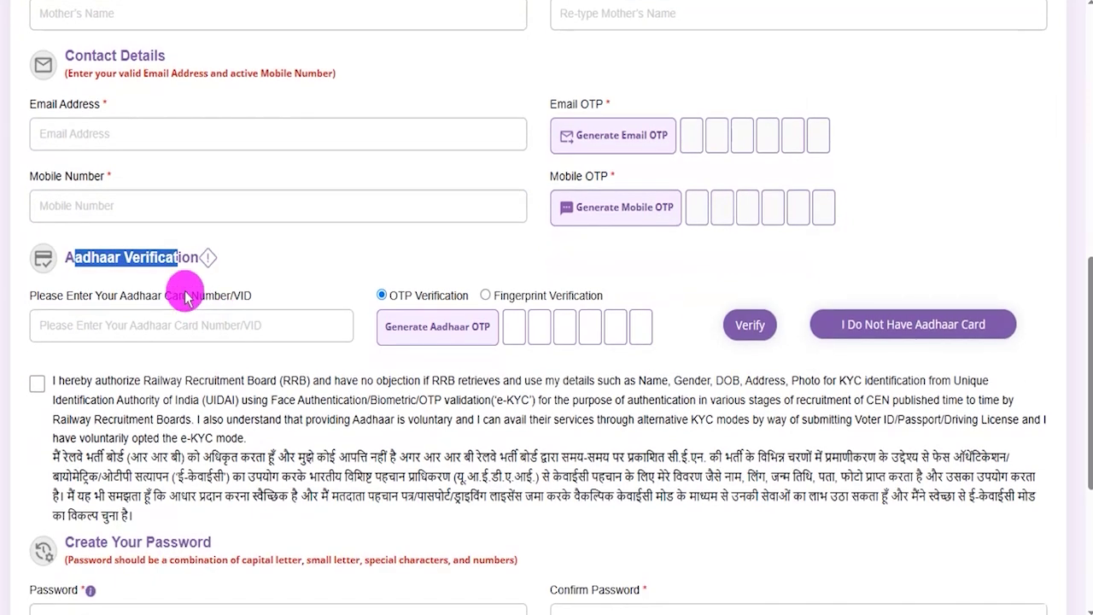
click(133, 326)
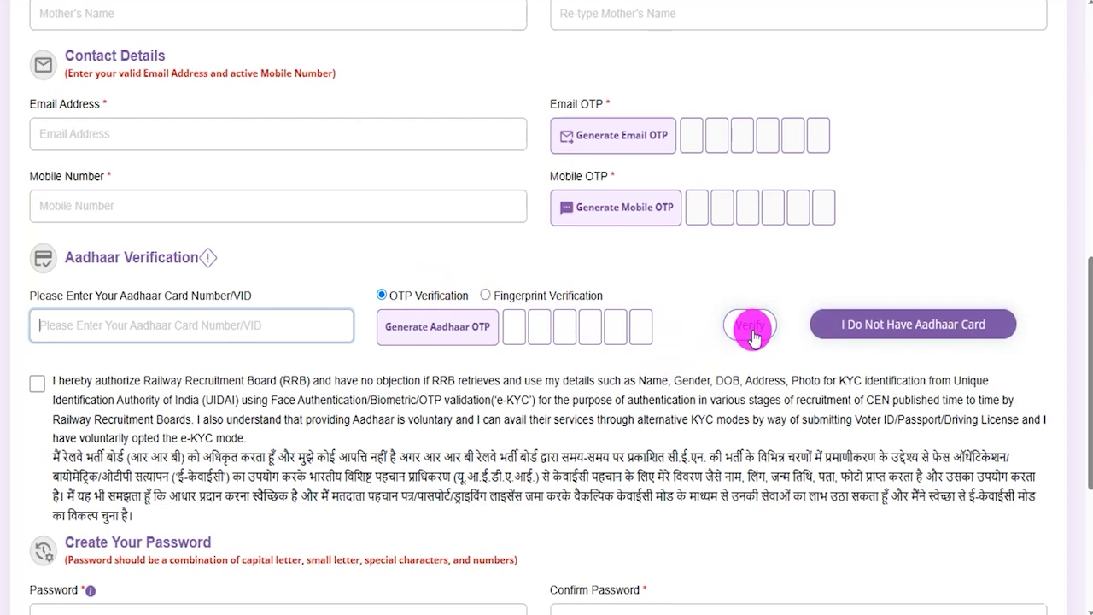
scroll(700, 320, down, 1)
click(647, 301)
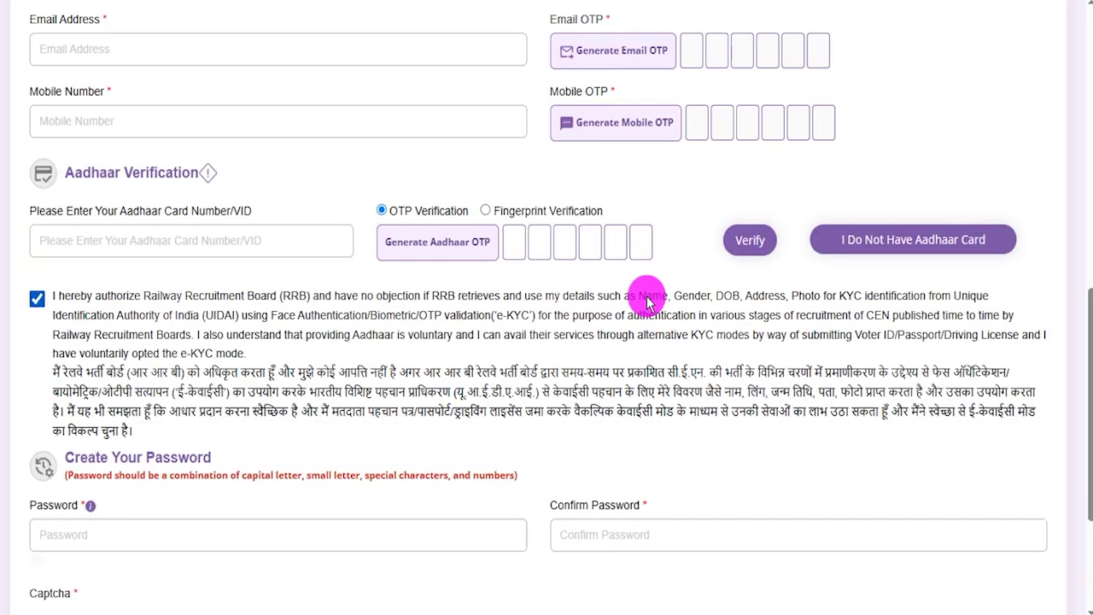
- Choose and confirm not having an Aadhaar card, and highlight the labels of the alternative ID proof fields
click(941, 243)
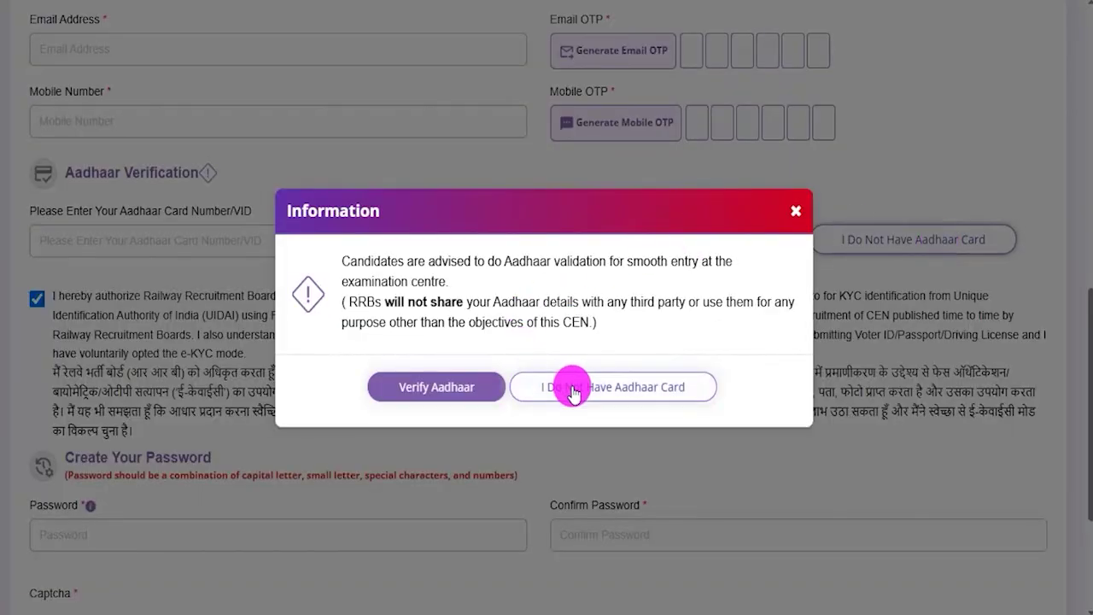
click(610, 390)
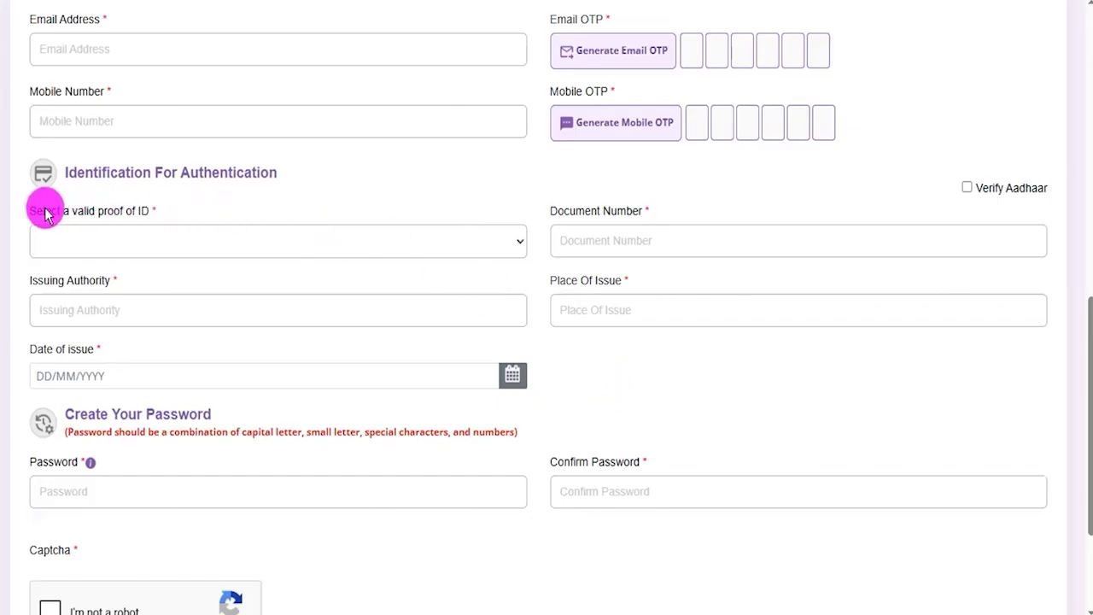
drag(41, 211, 131, 212)
drag(605, 210, 576, 212)
drag(43, 282, 90, 283)
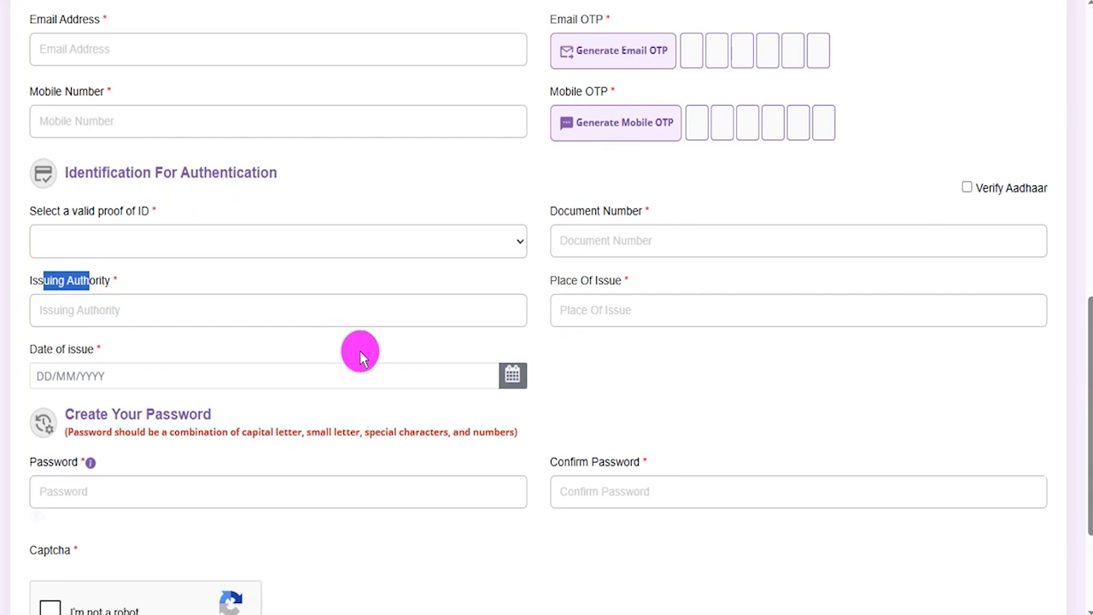
drag(559, 281, 614, 281)
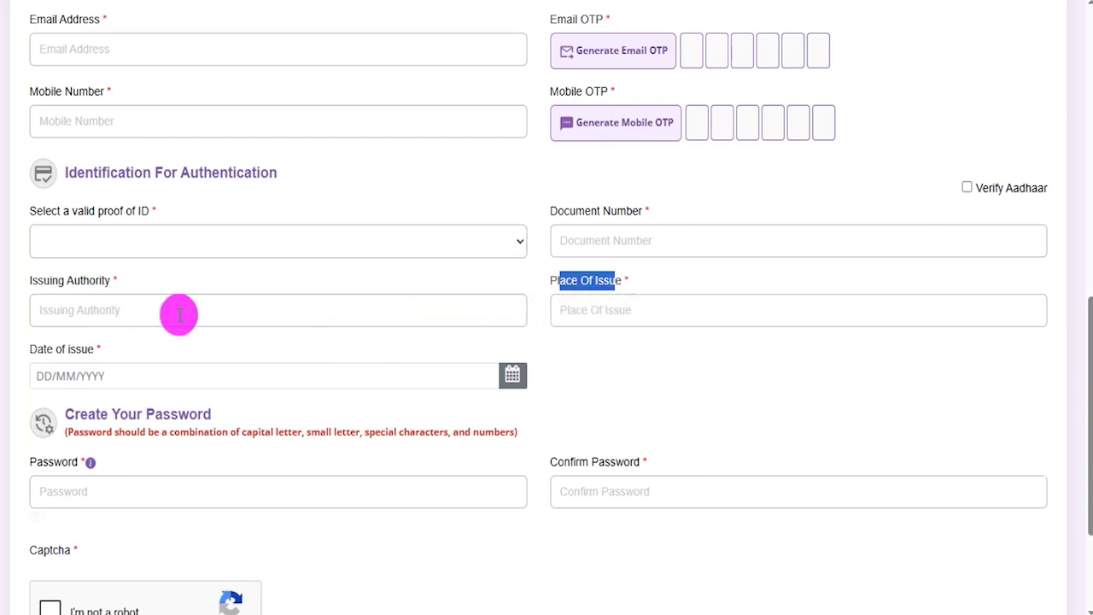
drag(44, 349, 105, 349)
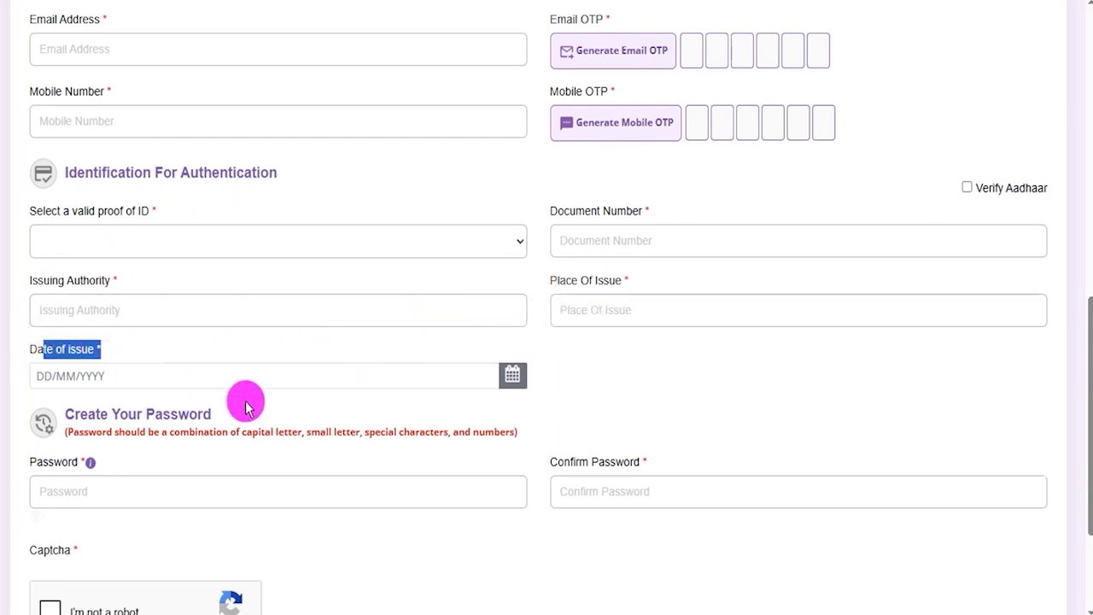
- Switch the identification section back to Verify Aadhaar and highlight the Aadhaar Verification heading
click(967, 187)
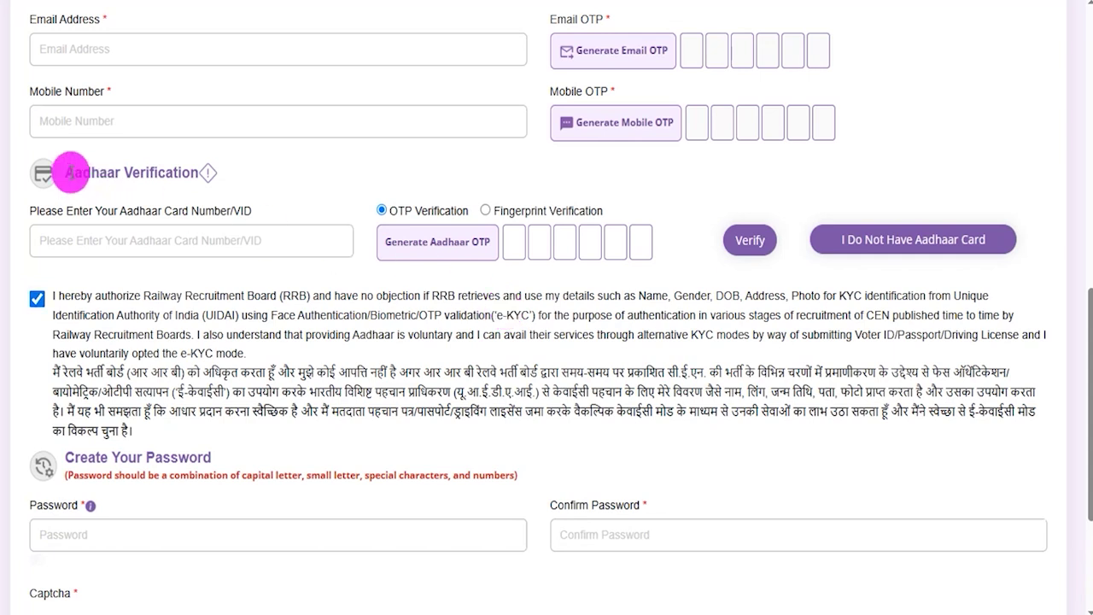
drag(82, 173, 154, 173)
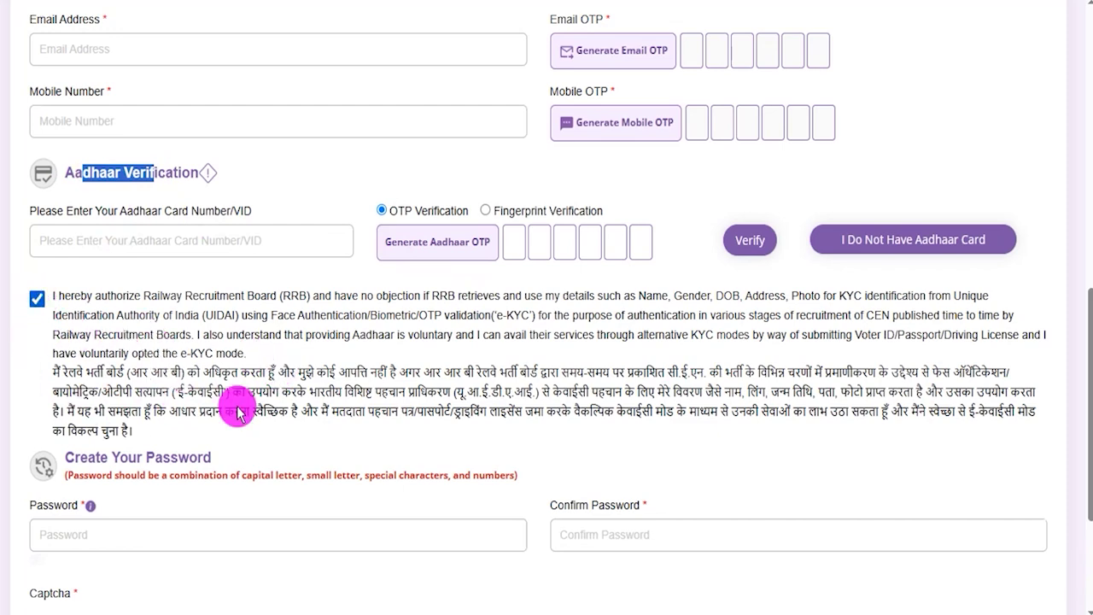
- Highlight the Create Your Password heading and place the cursor in the Password field
scroll(238, 414, down, 2)
drag(79, 288, 179, 288)
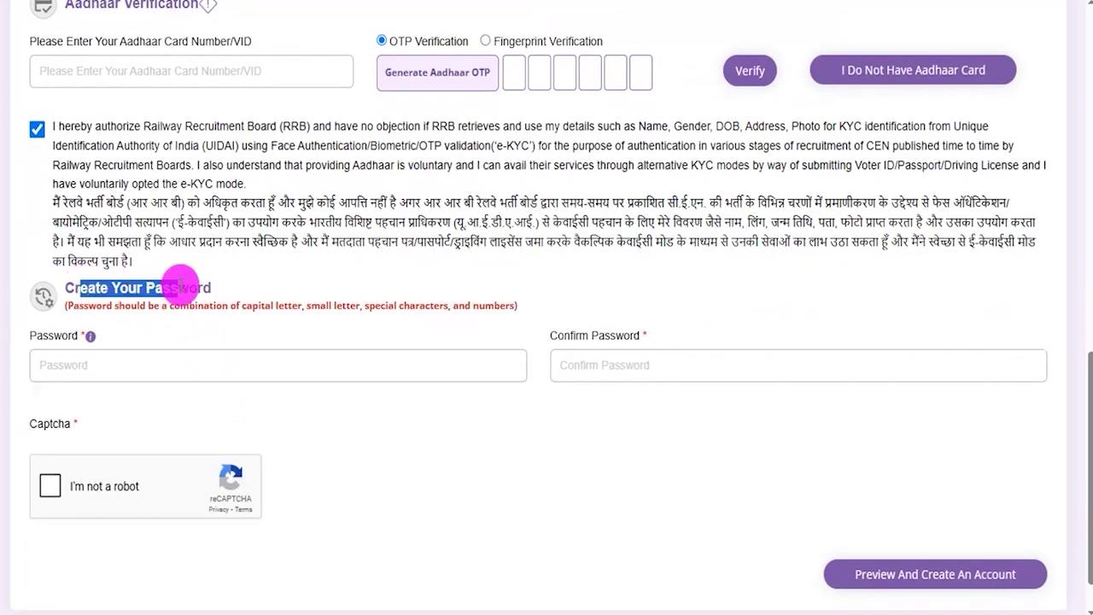
click(181, 366)
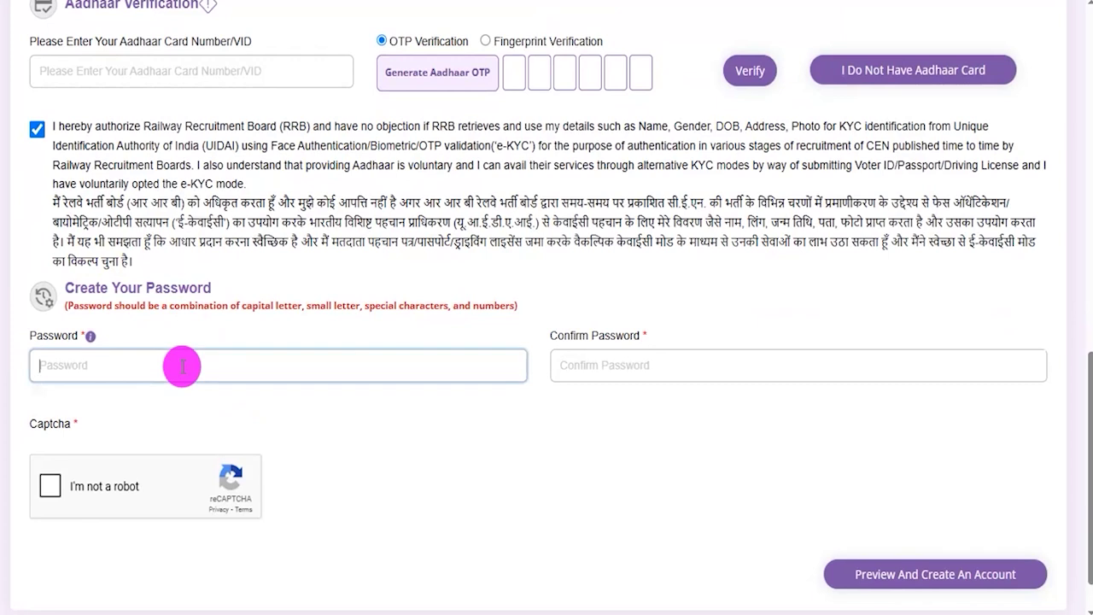
- Switch to Notepad to highlight the sample password, and return to the form to place the cursor in Confirm Password
key(alt+Tab)
drag(754, 99, 765, 99)
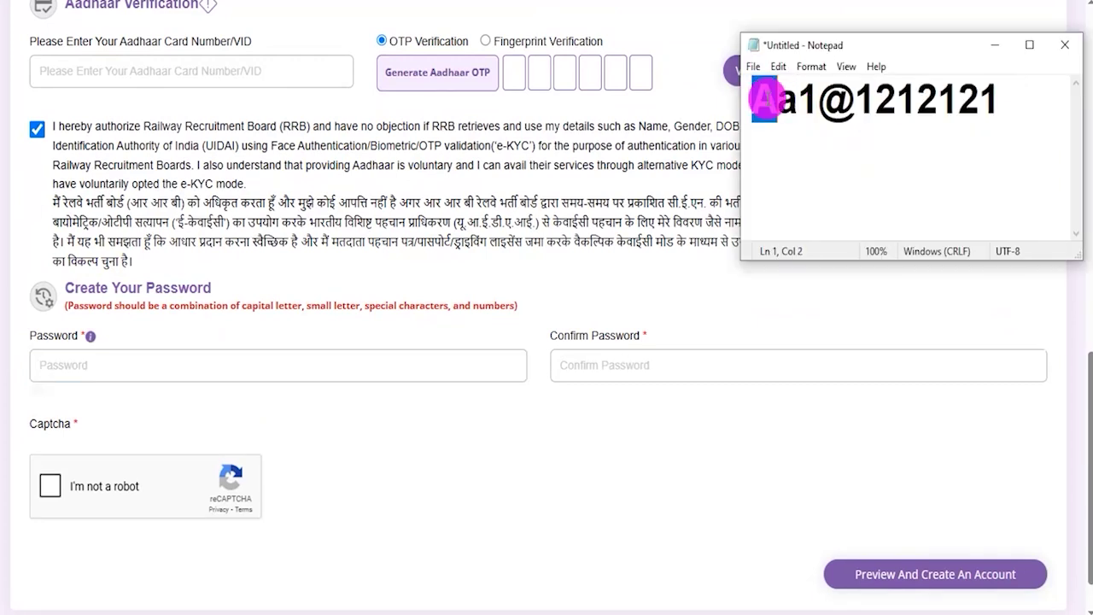
drag(765, 100, 1043, 101)
drag(1046, 100, 761, 97)
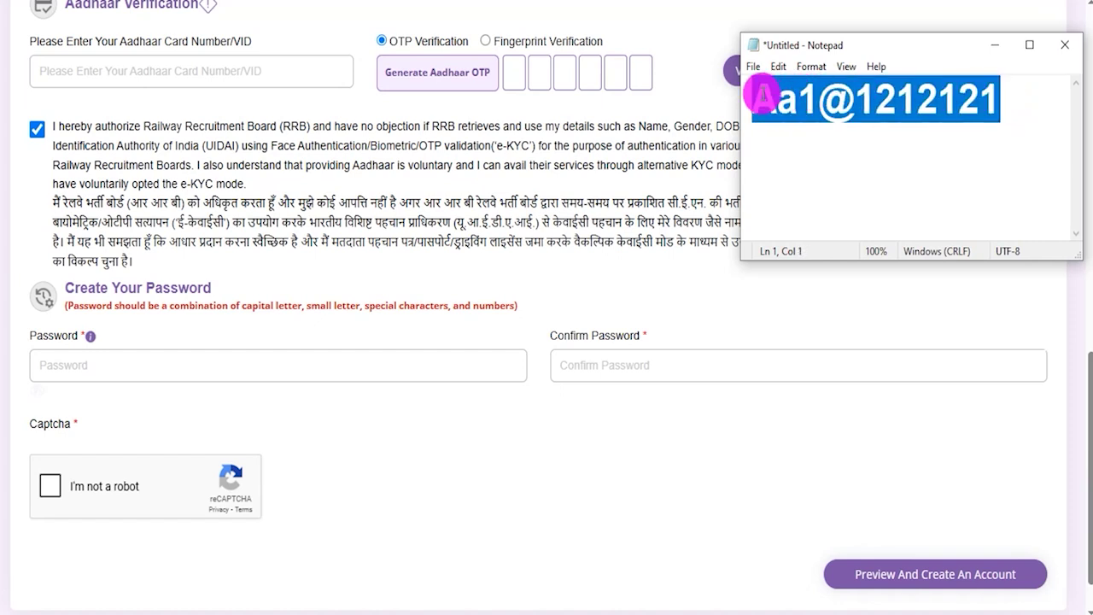
drag(558, 335, 629, 337)
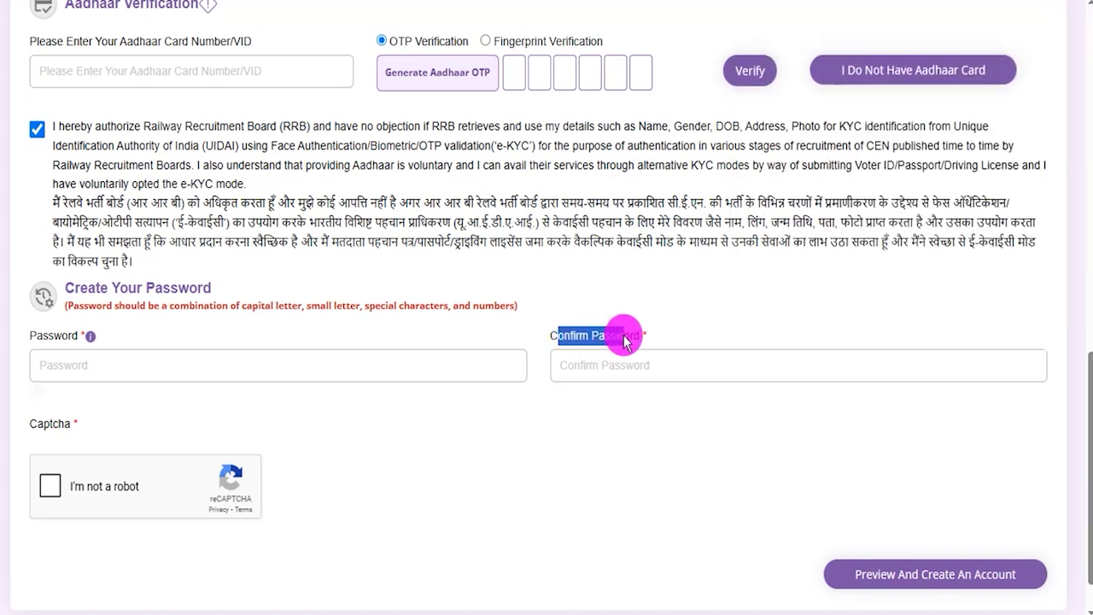
click(616, 362)
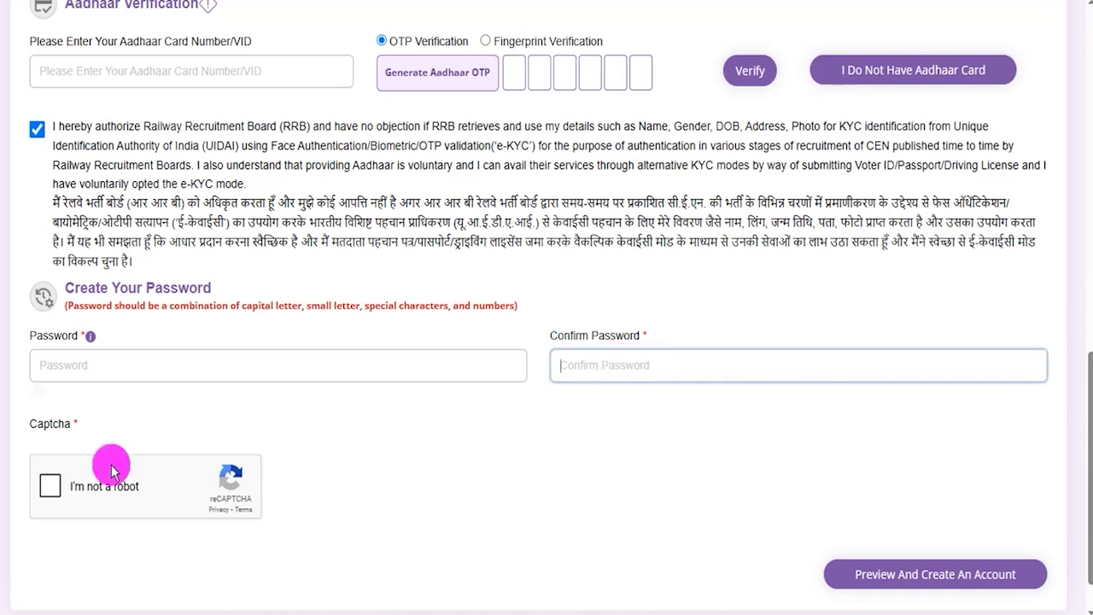
- Complete the "I'm not a robot" captcha and mark the area around Preview And Create An Account
click(47, 488)
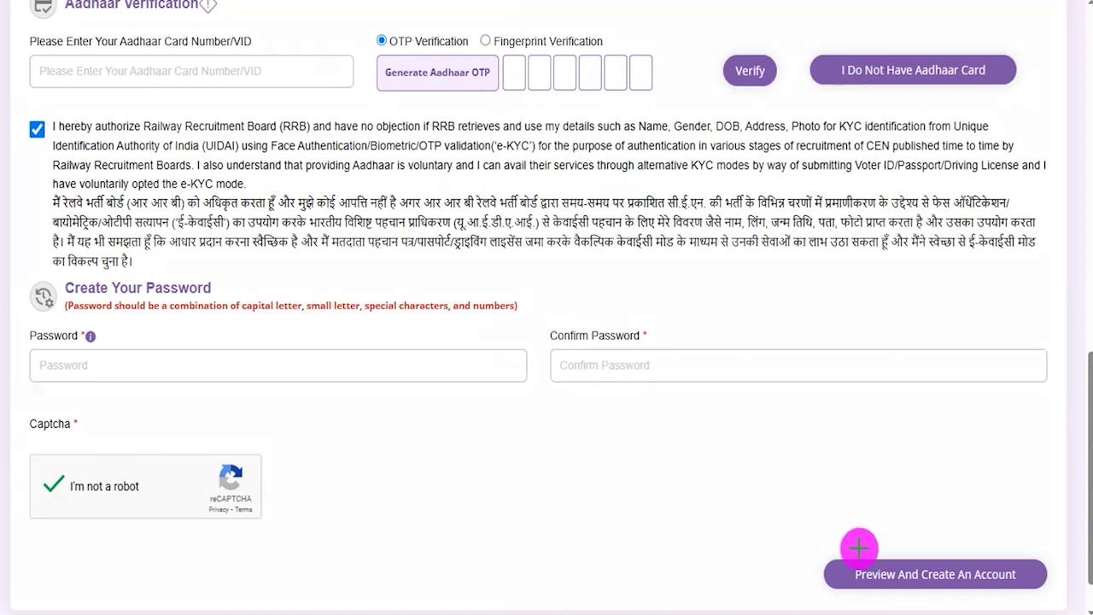
mouse_move(753, 520)
mouse_down()
mouse_move(971, 564)
mouse_move(1068, 608)
mouse_up()
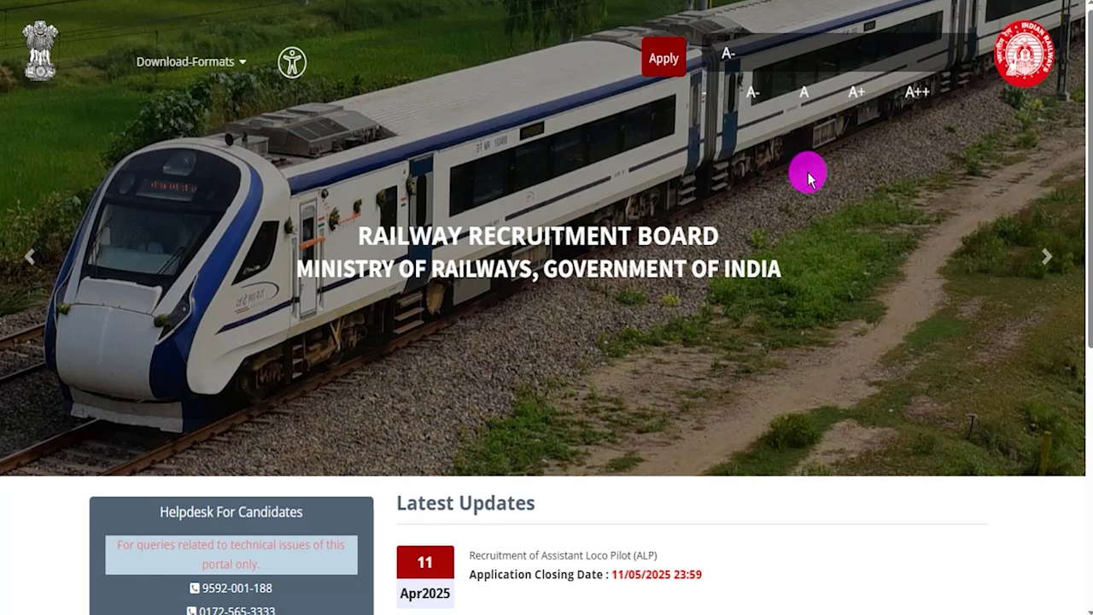
- Open the sign-in page for existing accounts and mark Login with Aadhaar and Login with RRB Account with red arrows
click(662, 65)
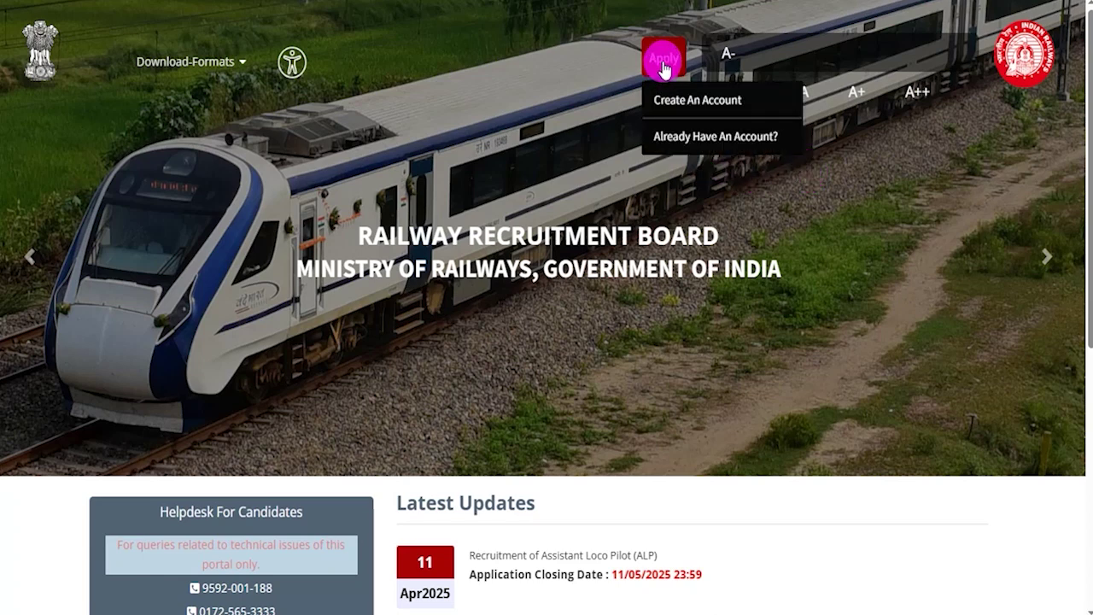
click(691, 140)
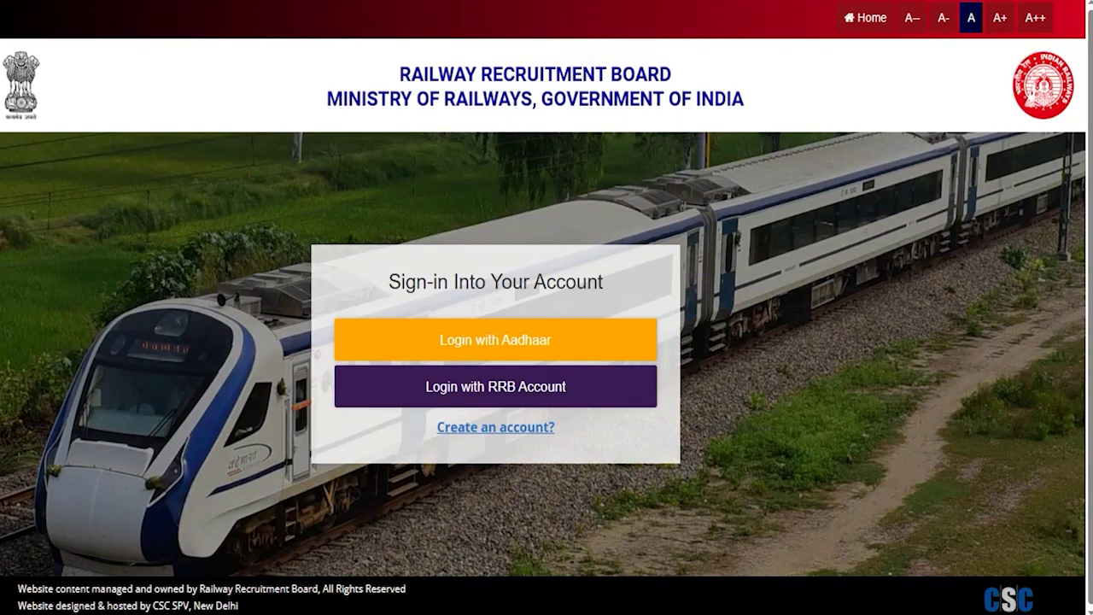
drag(805, 230, 620, 332)
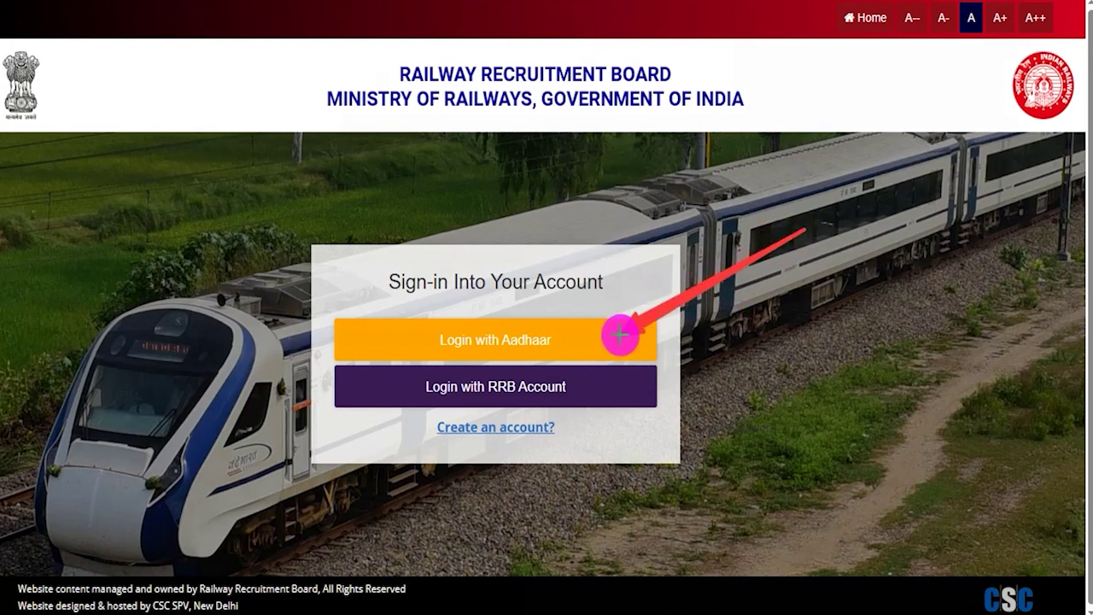
drag(171, 275, 343, 377)
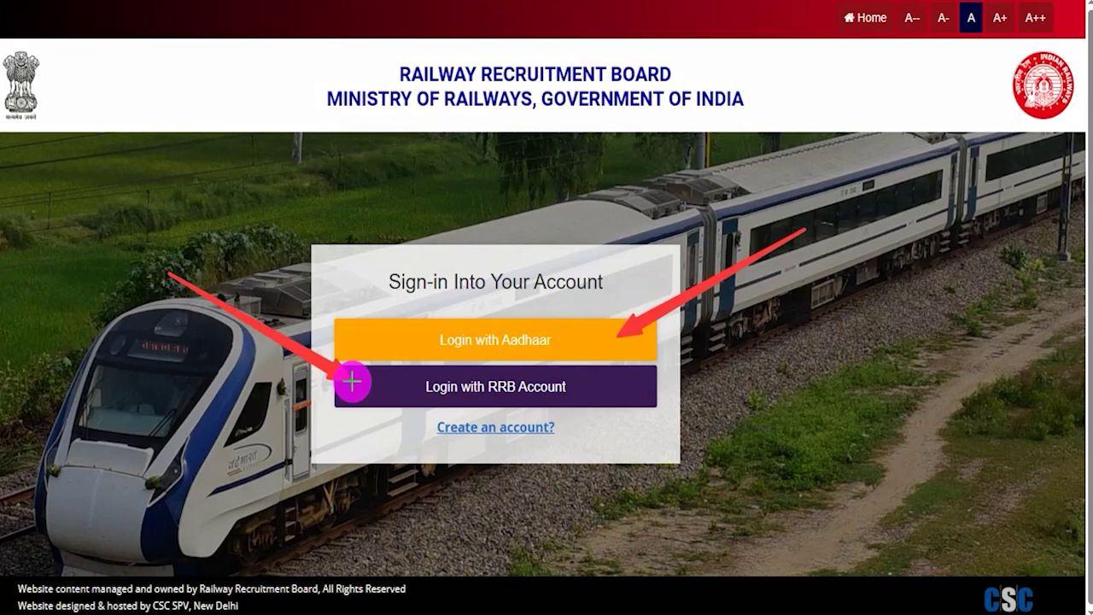
- Clear the arrows, open the Aadhaar login form, and mark the Aadhaar number field, Generate Aadhaar OTP, the OTP boxes and Login in red
key(Escape)
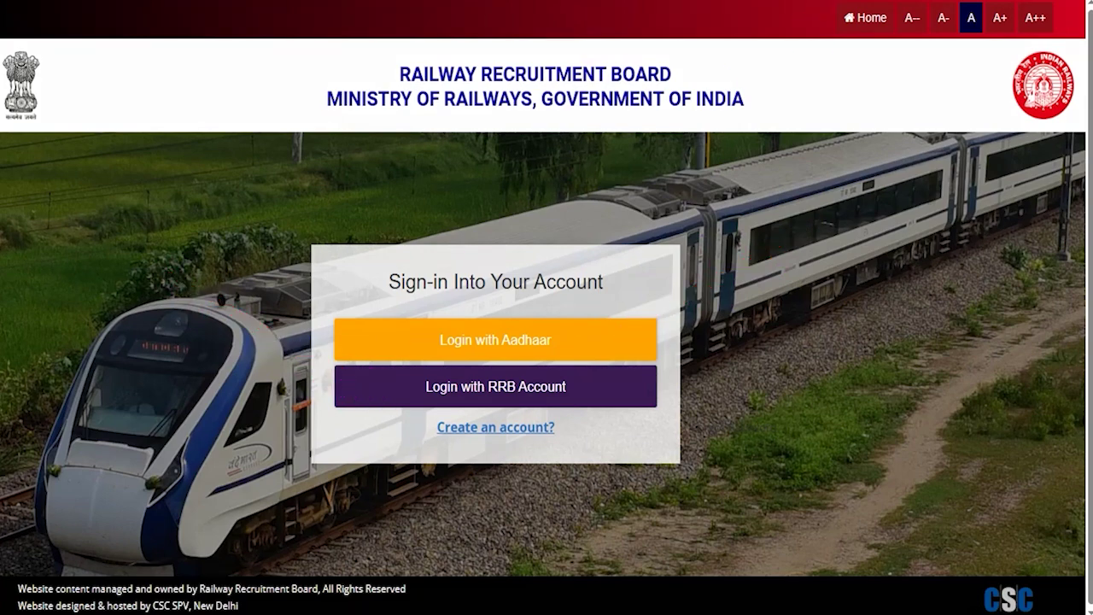
click(500, 336)
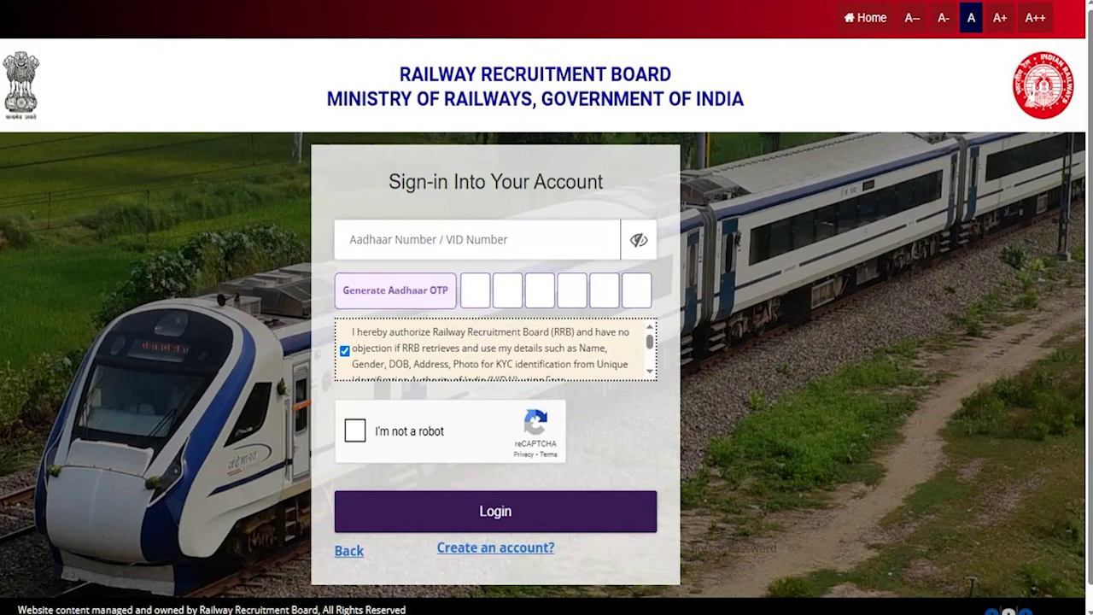
drag(526, 245, 574, 206)
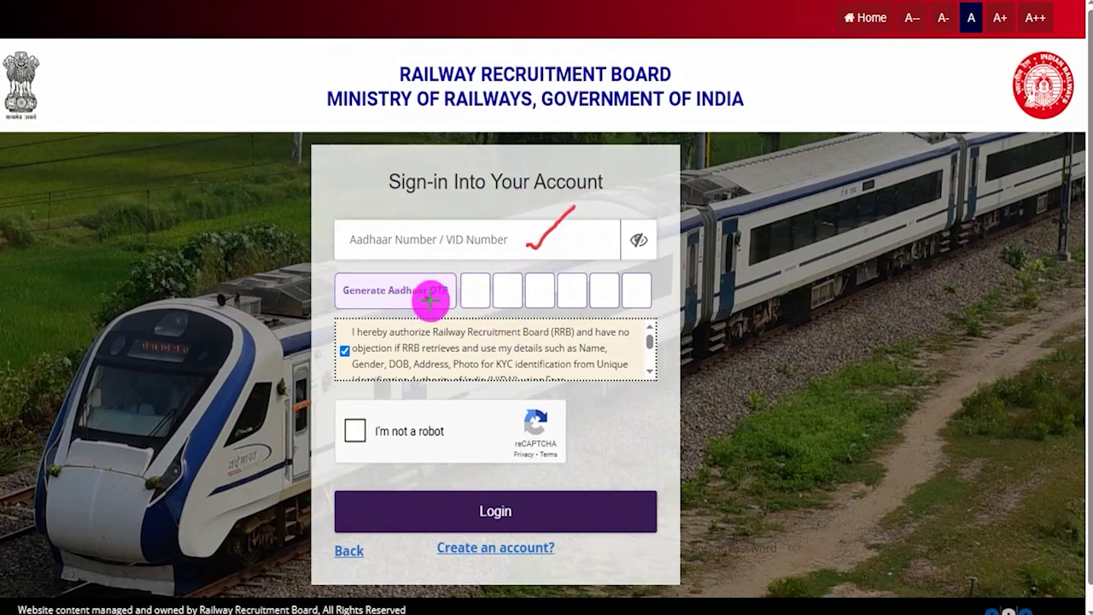
drag(427, 300, 460, 276)
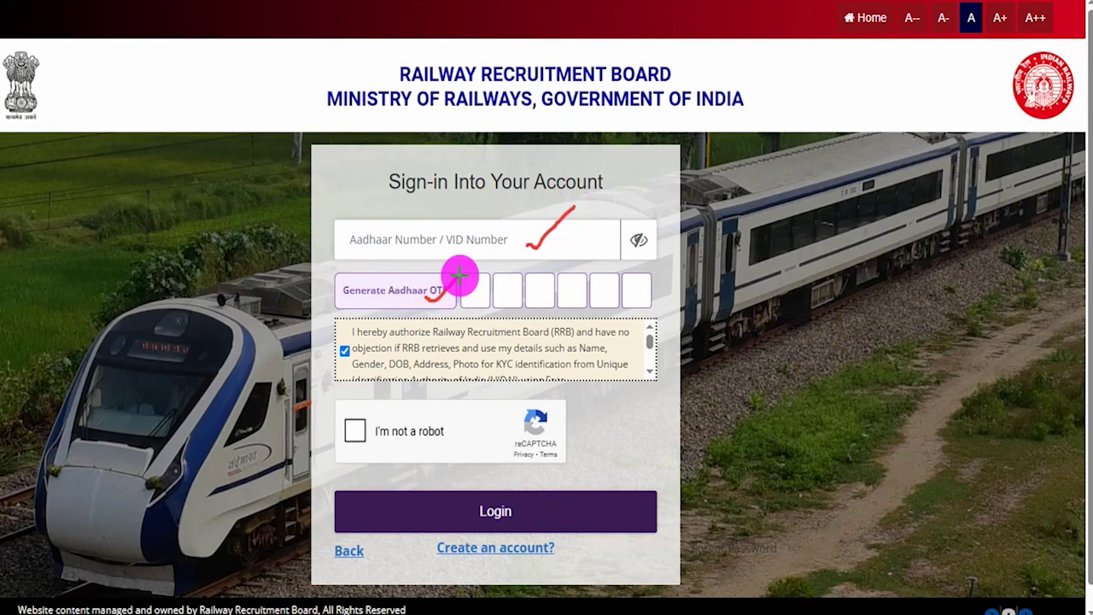
drag(471, 292, 637, 292)
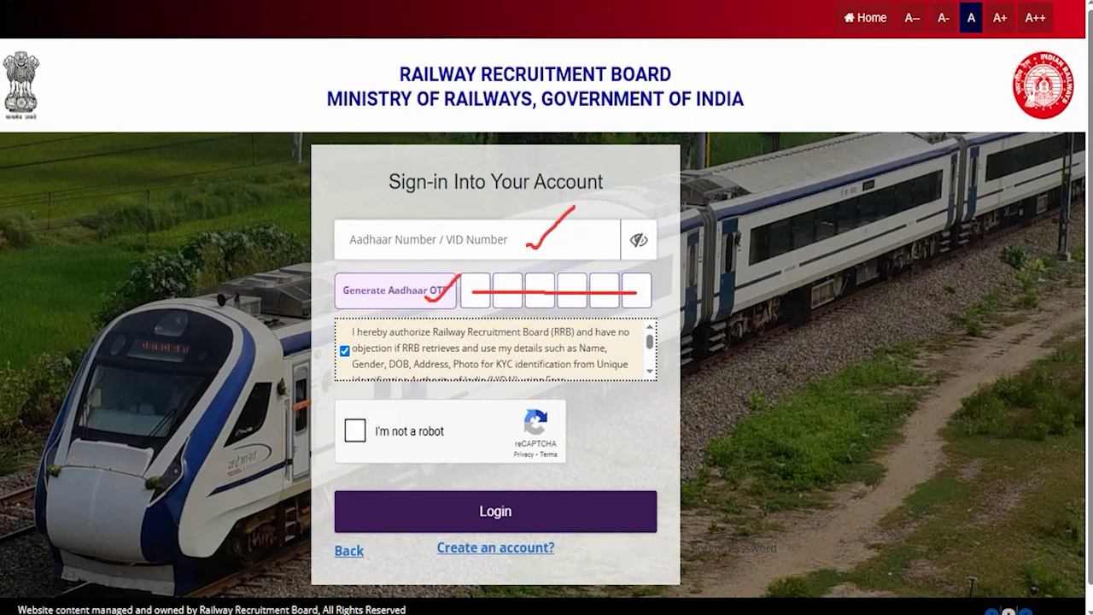
key(Escape)
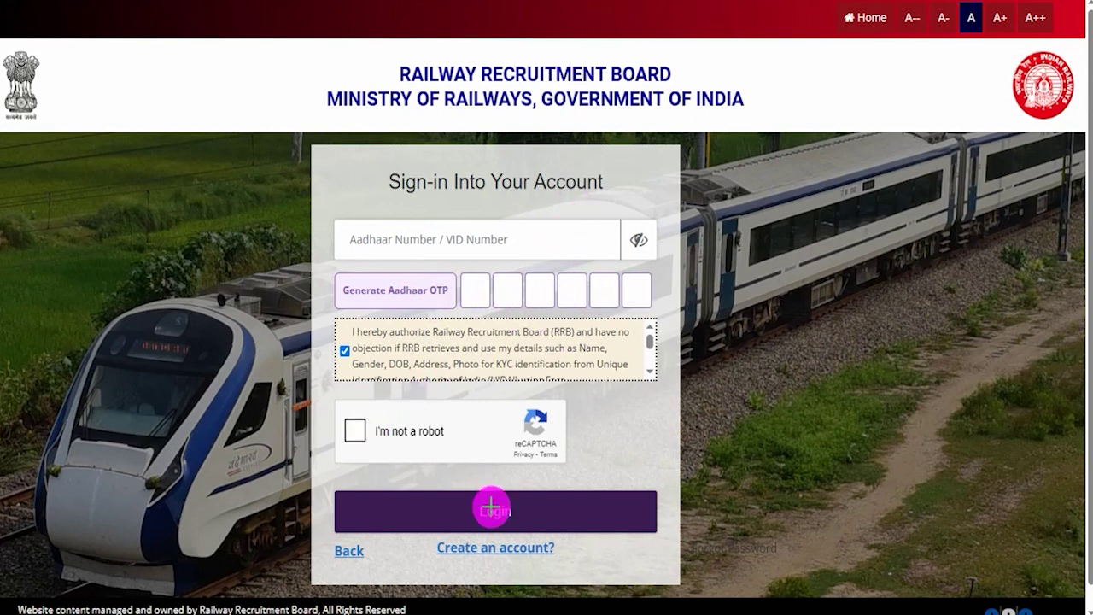
mouse_move(422, 503)
mouse_down()
mouse_move(419, 487)
mouse_move(534, 505)
mouse_move(570, 529)
mouse_up()
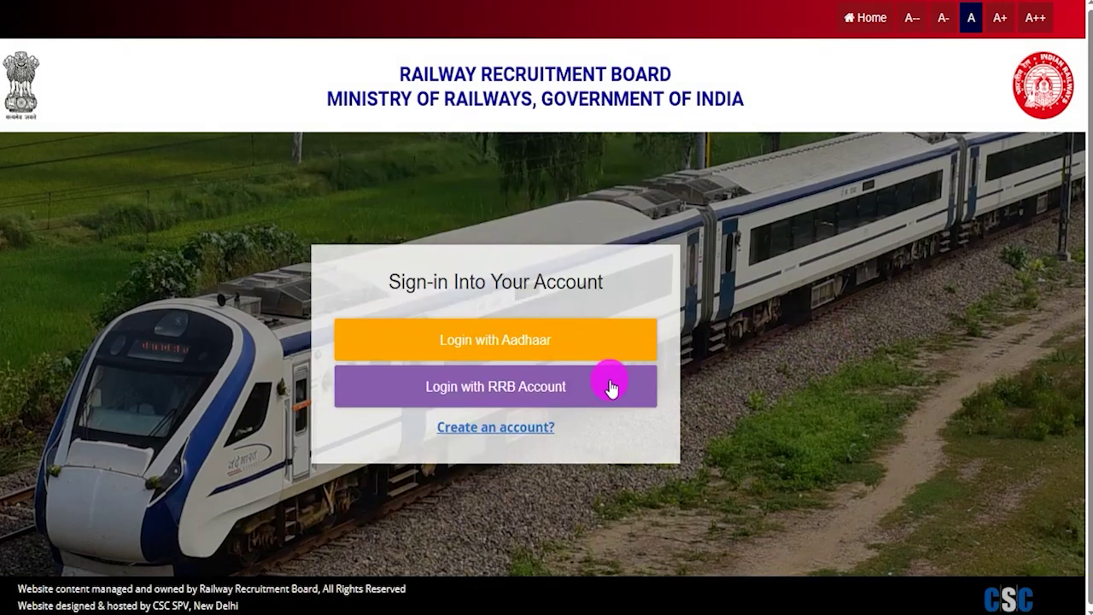
- Open the RRB Account login form, tick-mark the mobile number/email address and Password fields in red, and complete the "I'm not a robot" captcha
click(508, 388)
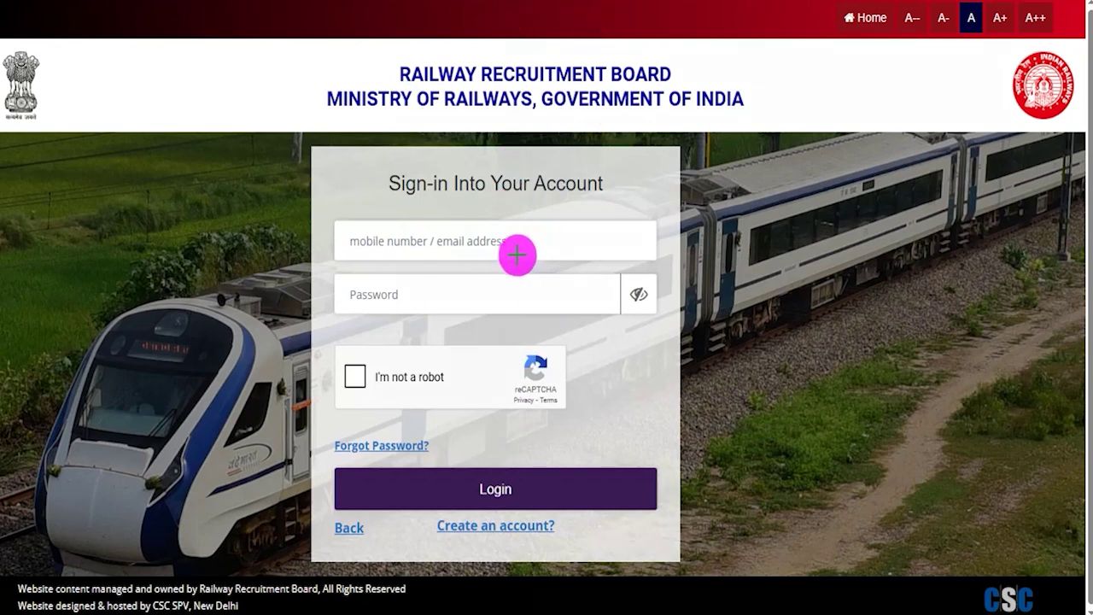
drag(533, 247, 578, 212)
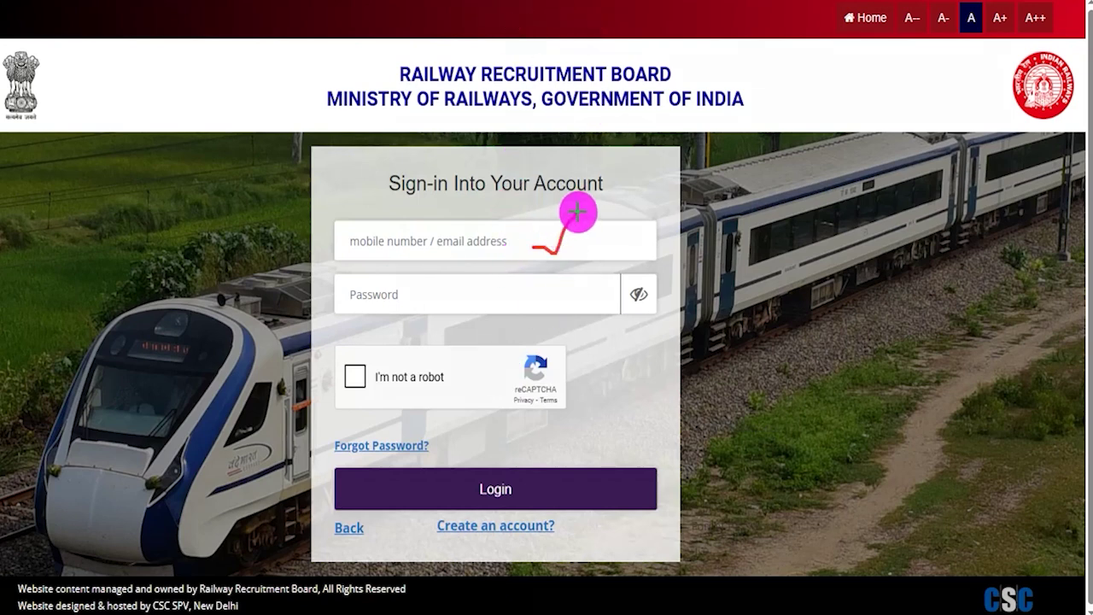
drag(513, 299, 566, 270)
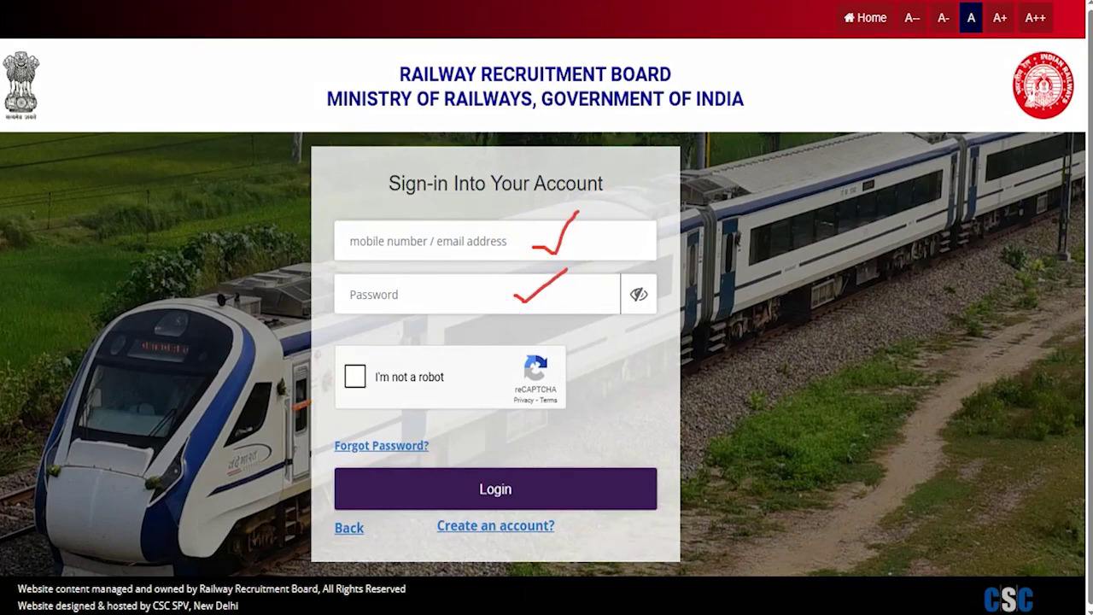
click(353, 378)
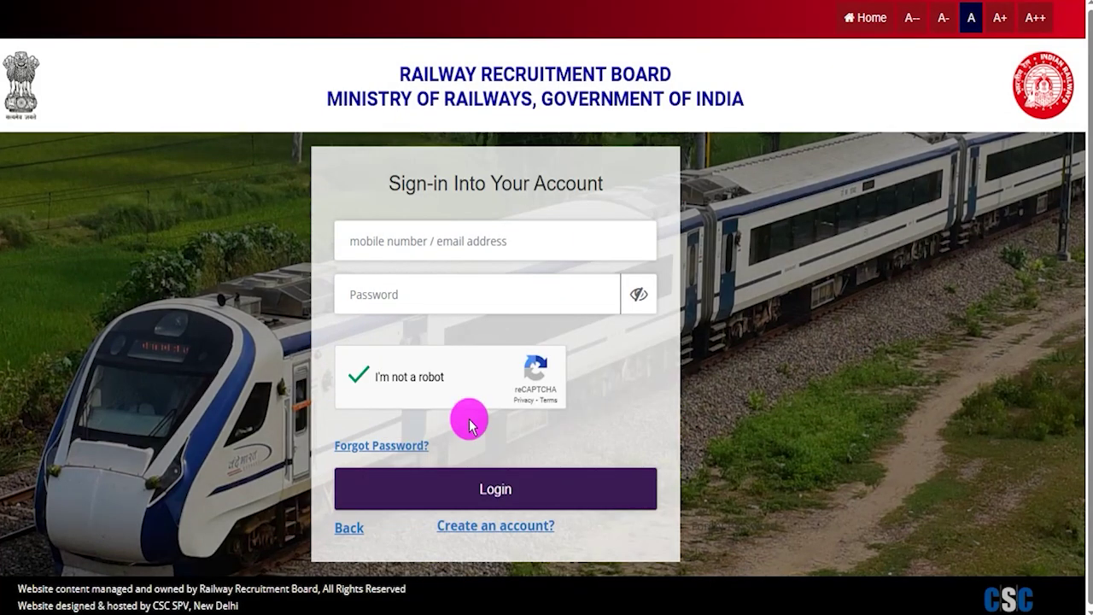
- Outline Login on the sign-in form and the Send OTP to Email and Send OTP to Phone options under Two-factor Authentication with boxes
mouse_move(325, 462)
mouse_down()
mouse_move(571, 510)
mouse_move(664, 512)
mouse_up()
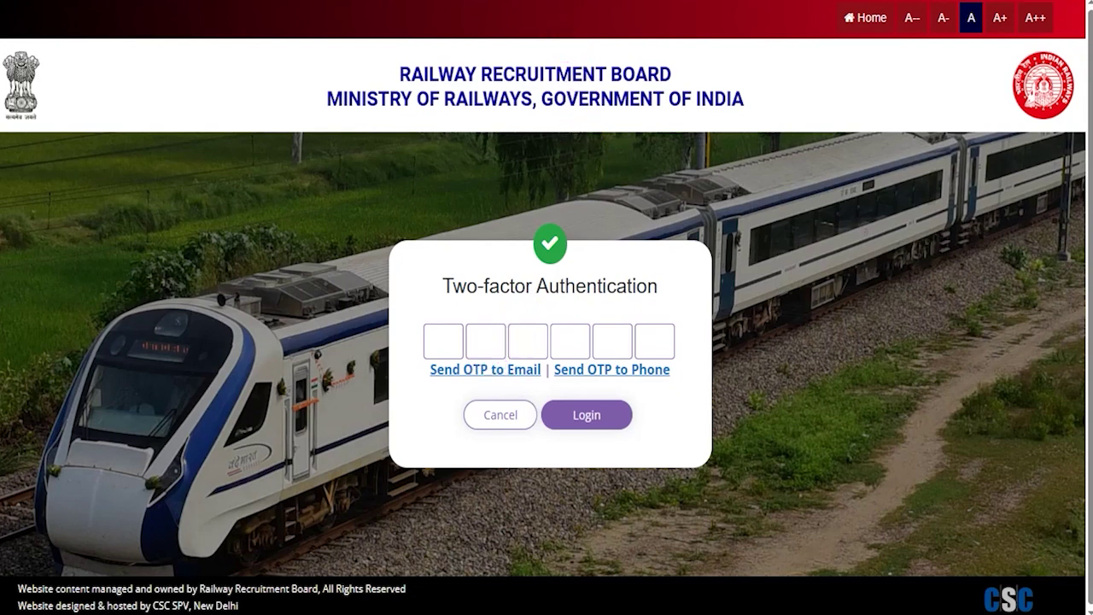
drag(414, 361, 543, 381)
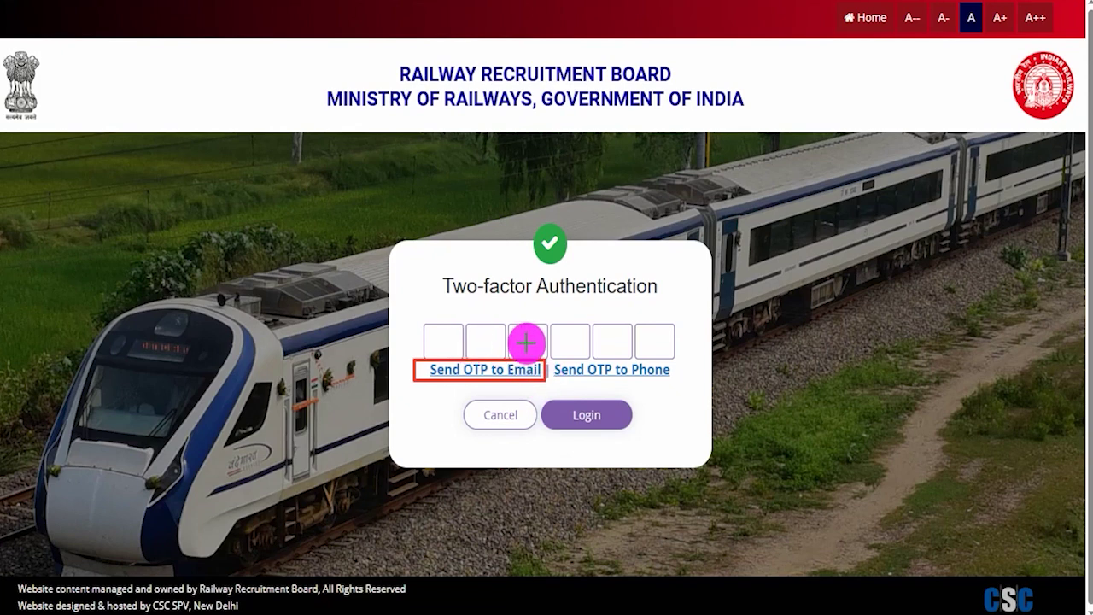
drag(552, 361, 676, 381)
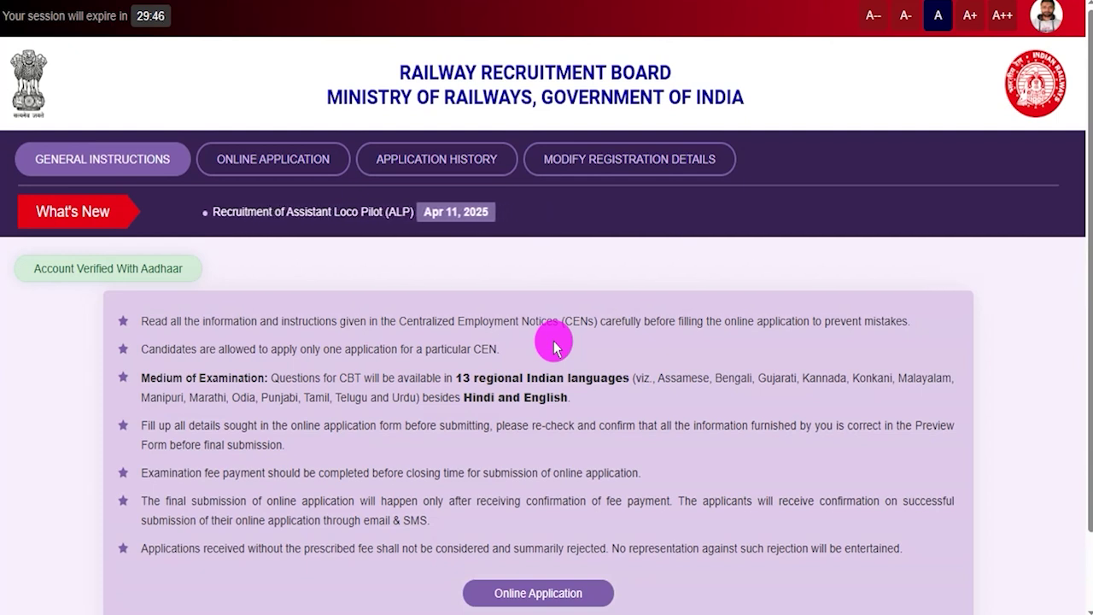
- Go through the General Instructions, highlighting parts of the lines on filling in details and examination fee payment
click(128, 162)
drag(128, 167, 332, 398)
drag(241, 425, 290, 427)
drag(249, 472, 320, 475)
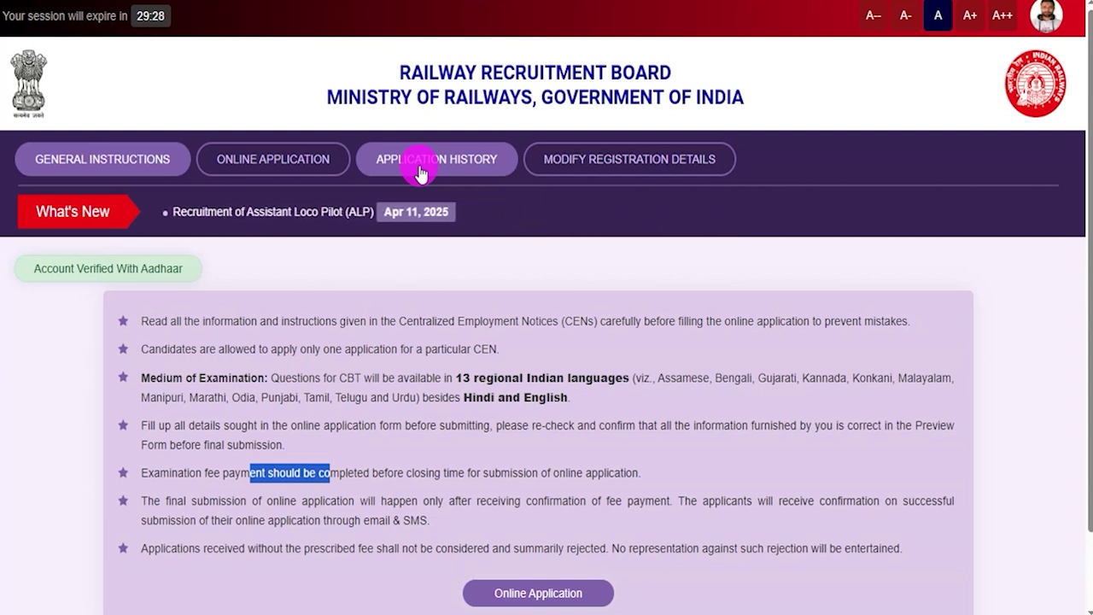
- View the Modify Registration Details page and highlight its expected live date, then return to General Instructions by way of Online Application
click(677, 164)
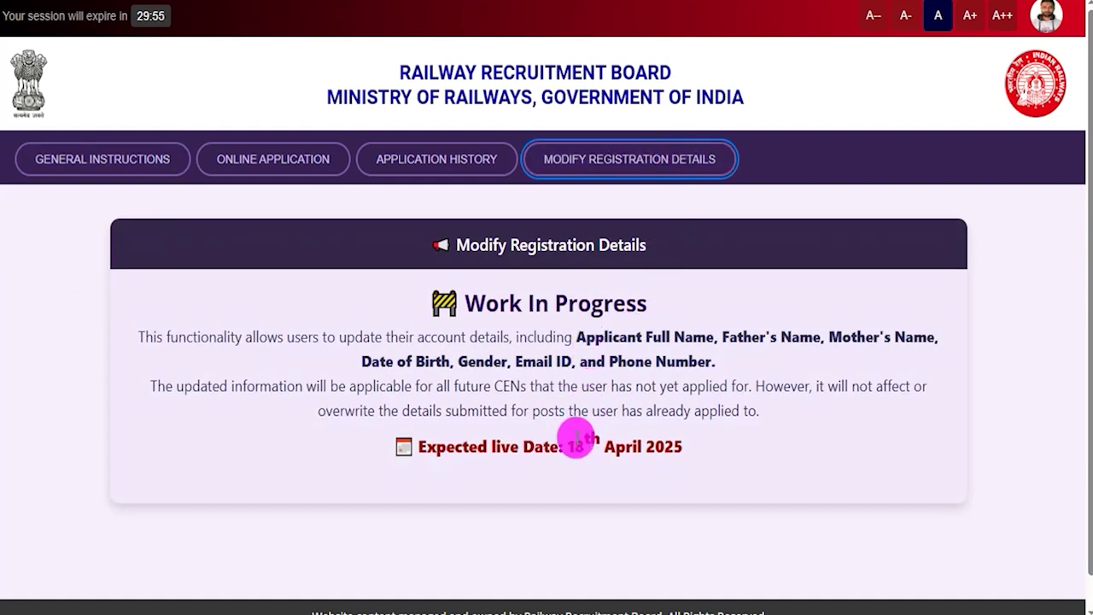
drag(576, 444, 662, 448)
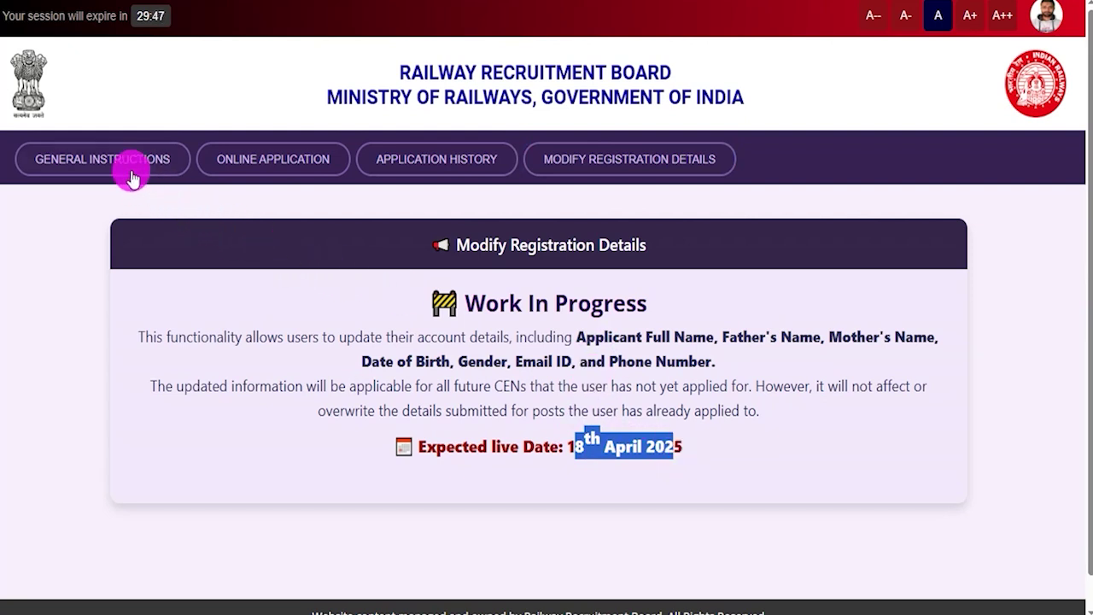
click(255, 164)
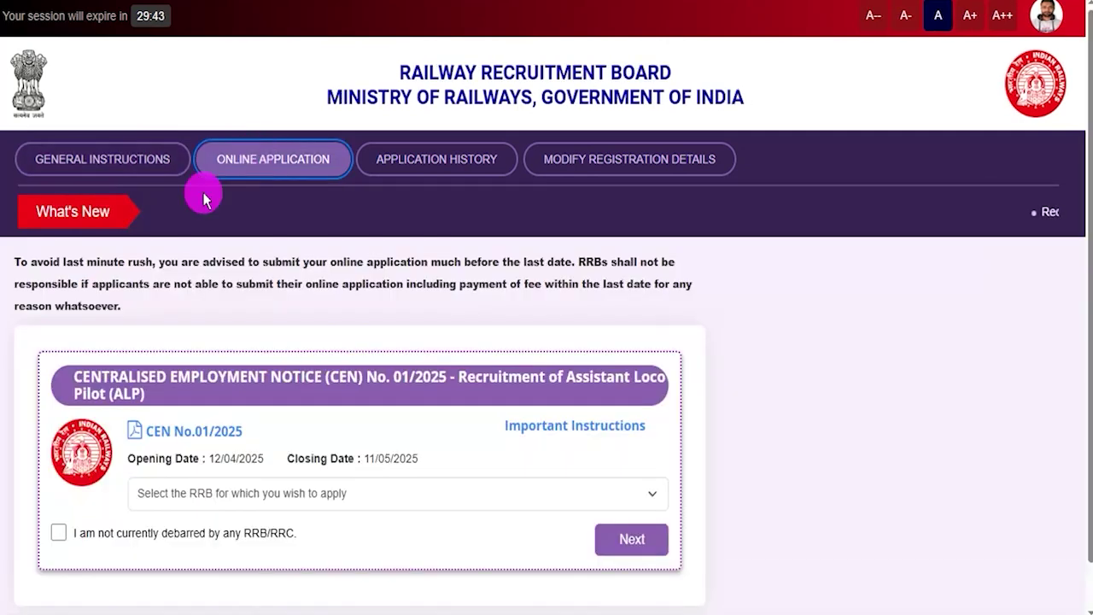
click(146, 162)
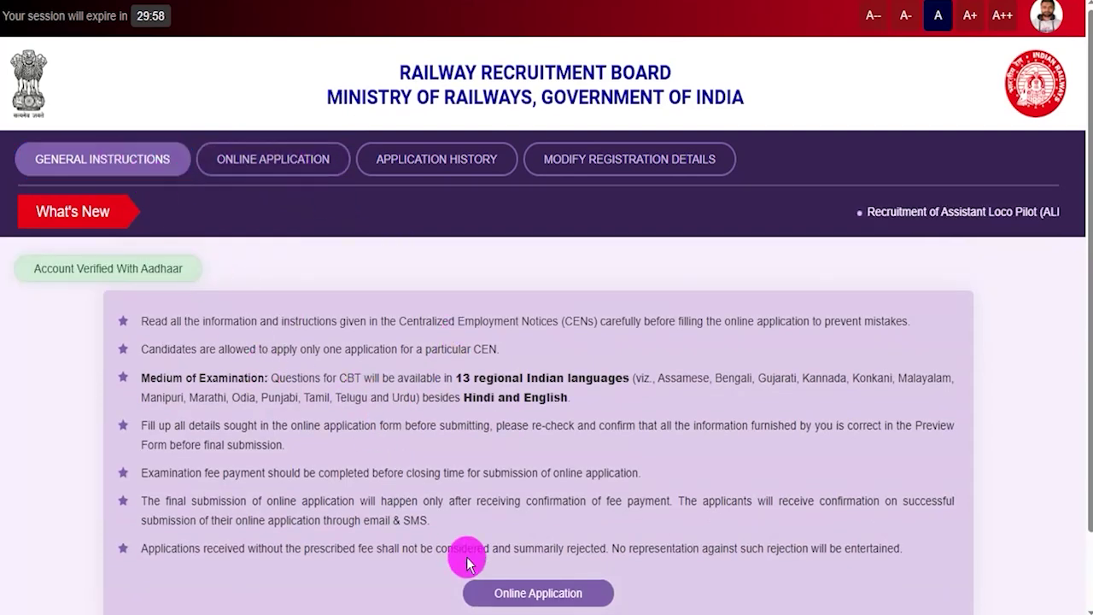
- Open the online application page and highlight the Centralised Employment Notice (CEN) No. 01/2025 heading
click(555, 595)
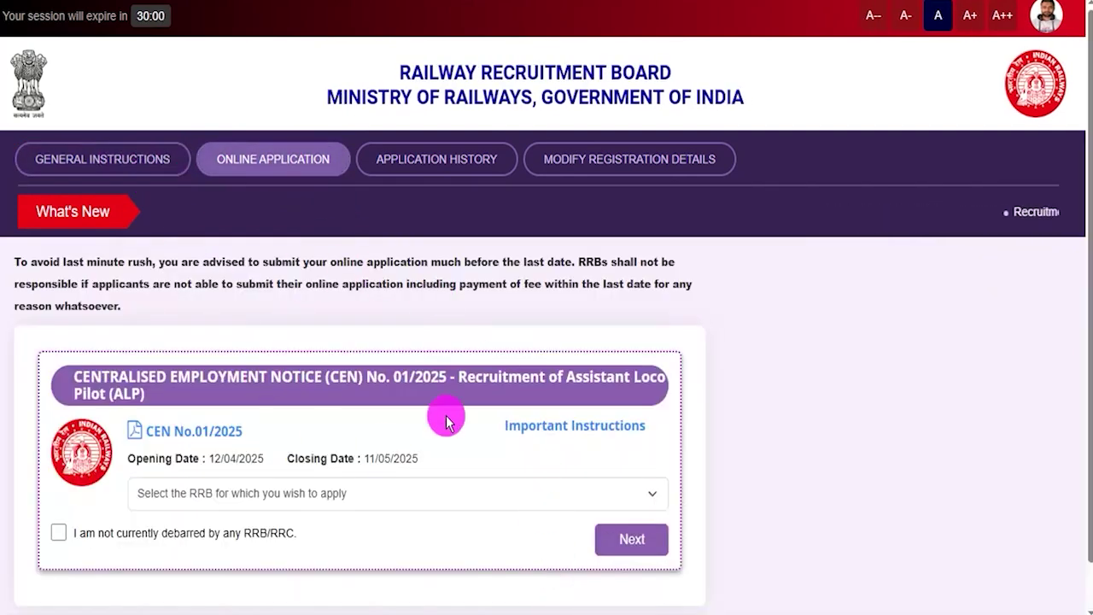
scroll(798, 376, down, 2)
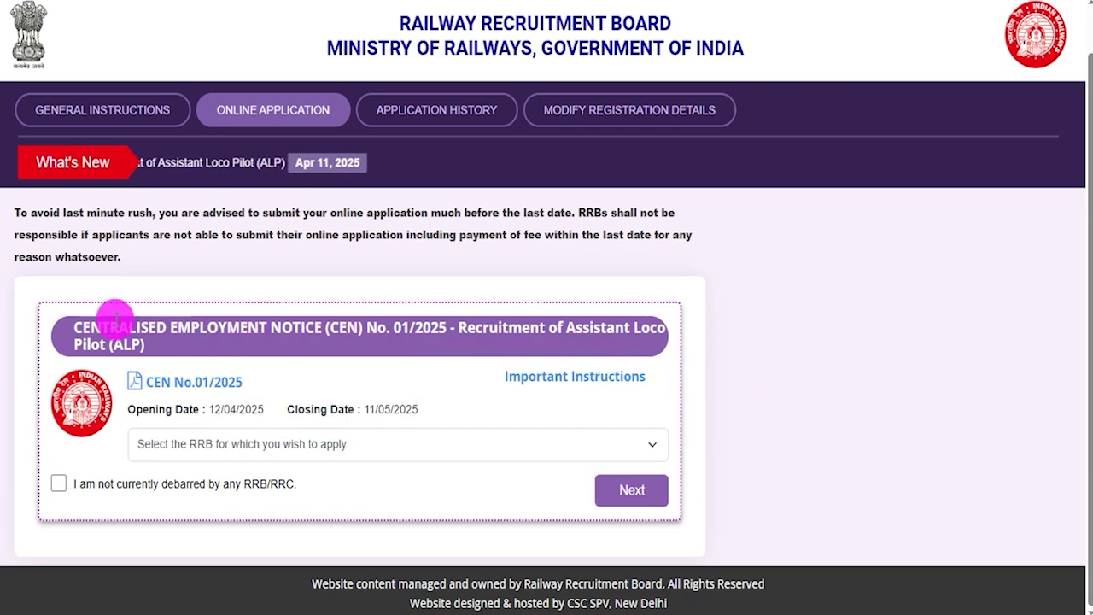
drag(85, 327, 250, 329)
drag(327, 327, 446, 330)
- Select Mumbai as the RRB to apply for, tick "I am not currently debarred by any RRB/RRC", and outline Next
click(362, 444)
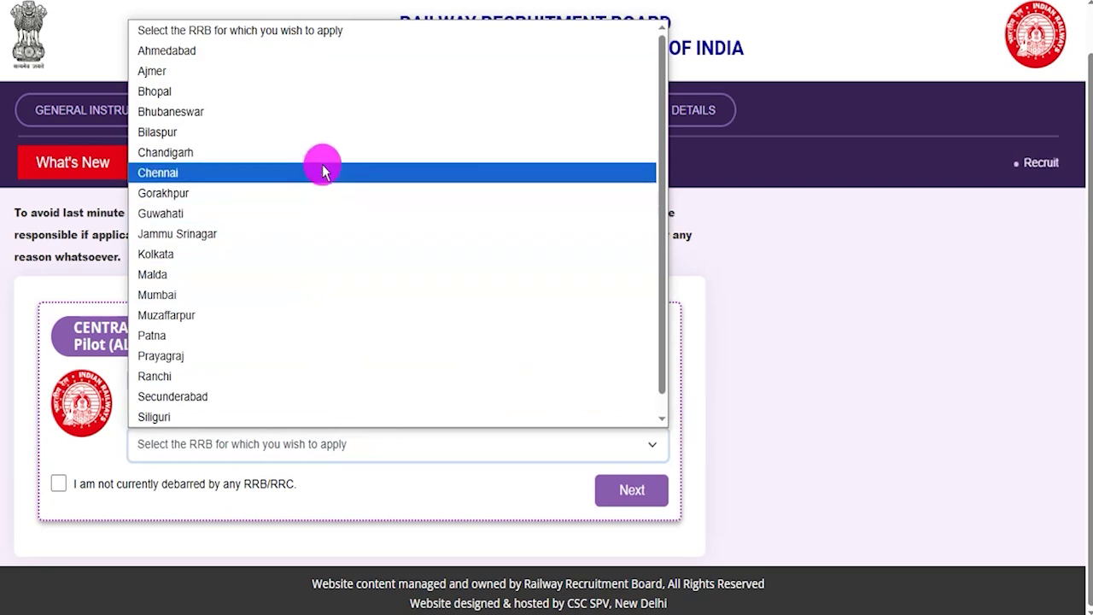
scroll(325, 281, down, 1)
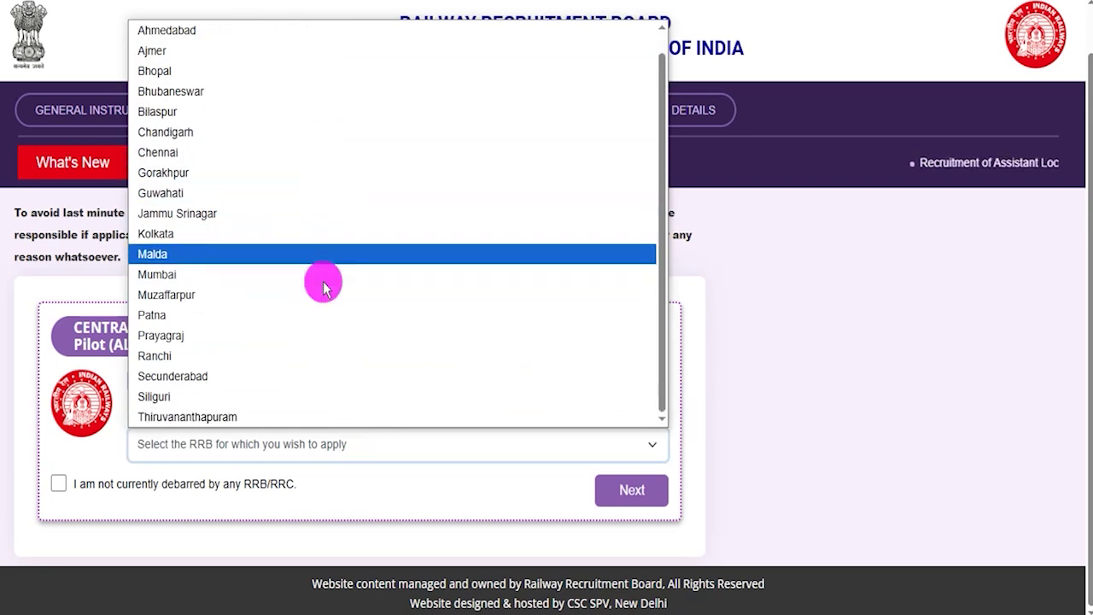
scroll(324, 286, up, 1)
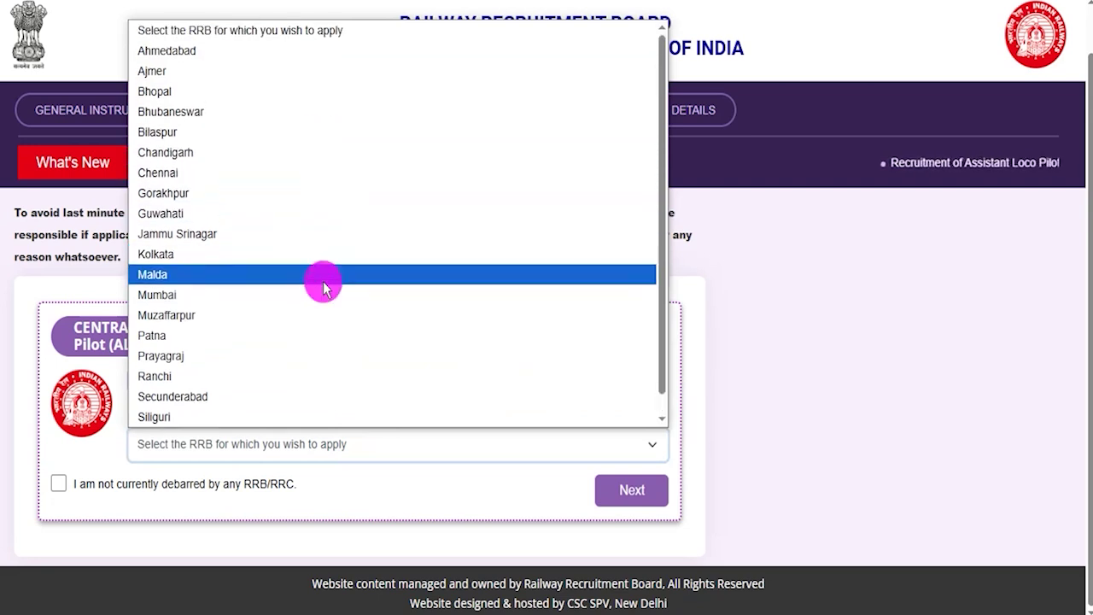
click(223, 296)
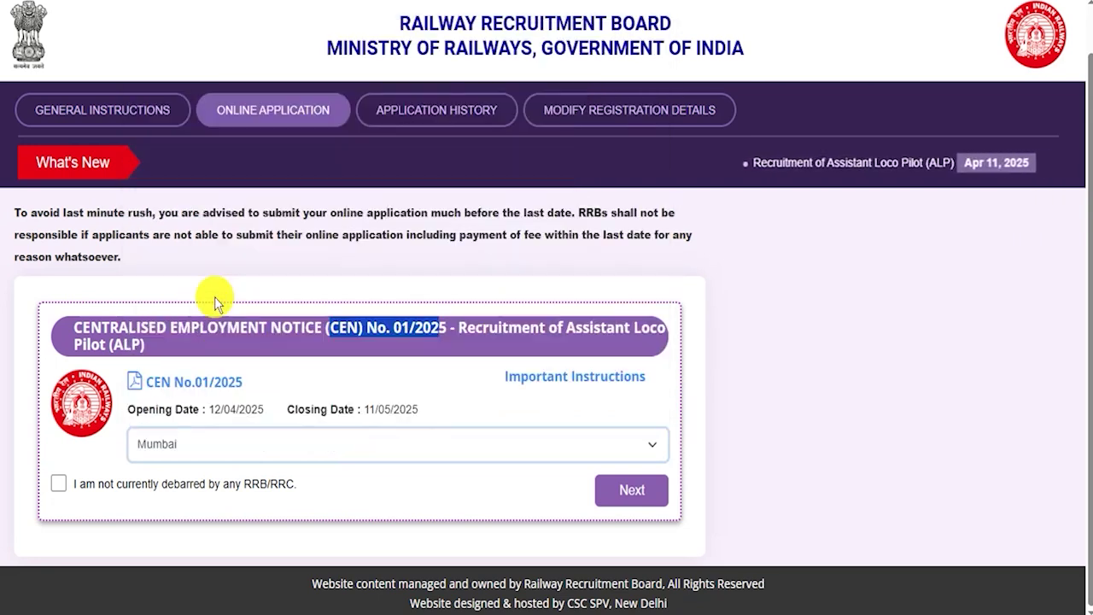
click(58, 484)
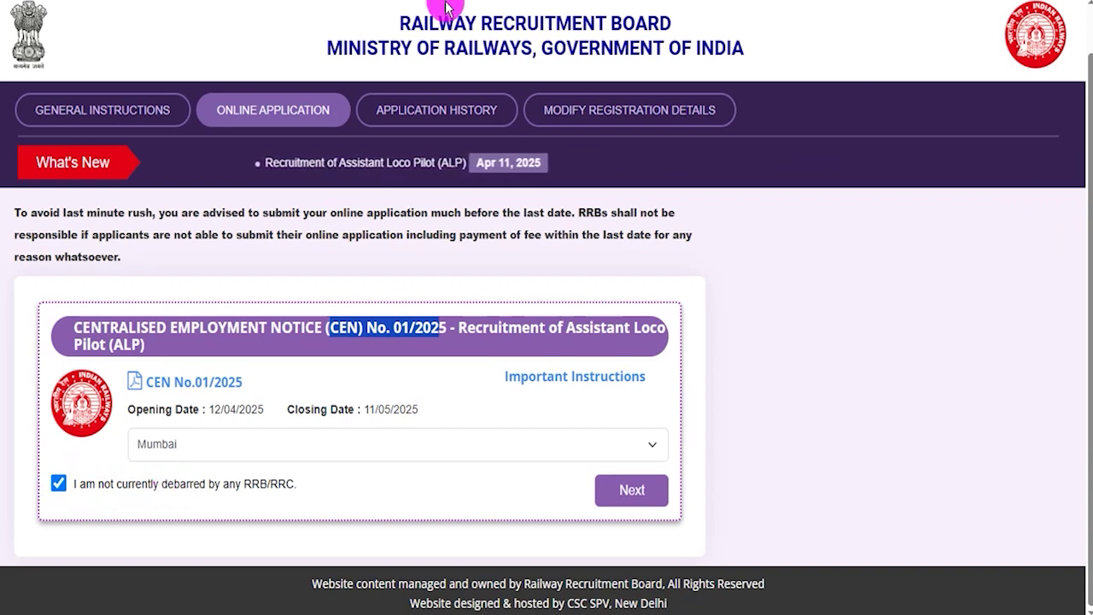
mouse_move(577, 465)
mouse_down()
mouse_move(658, 484)
mouse_move(677, 516)
mouse_up()
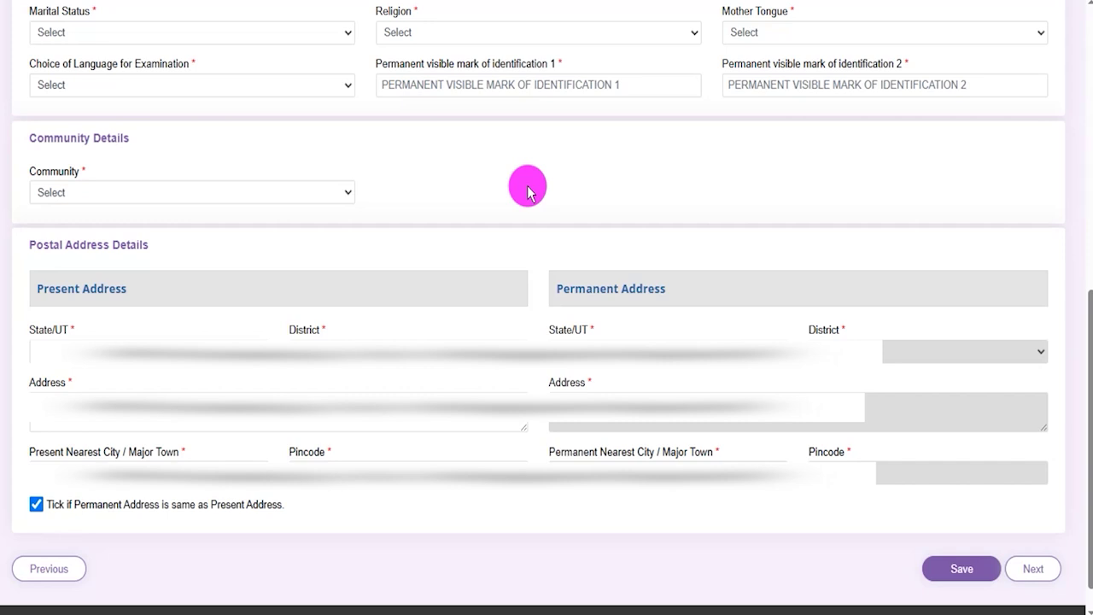
- Set Marital Status to Unmarried, Religion to Hindu, and both Mother Tongue and Choice of Language for Examination to Hindi
click(268, 34)
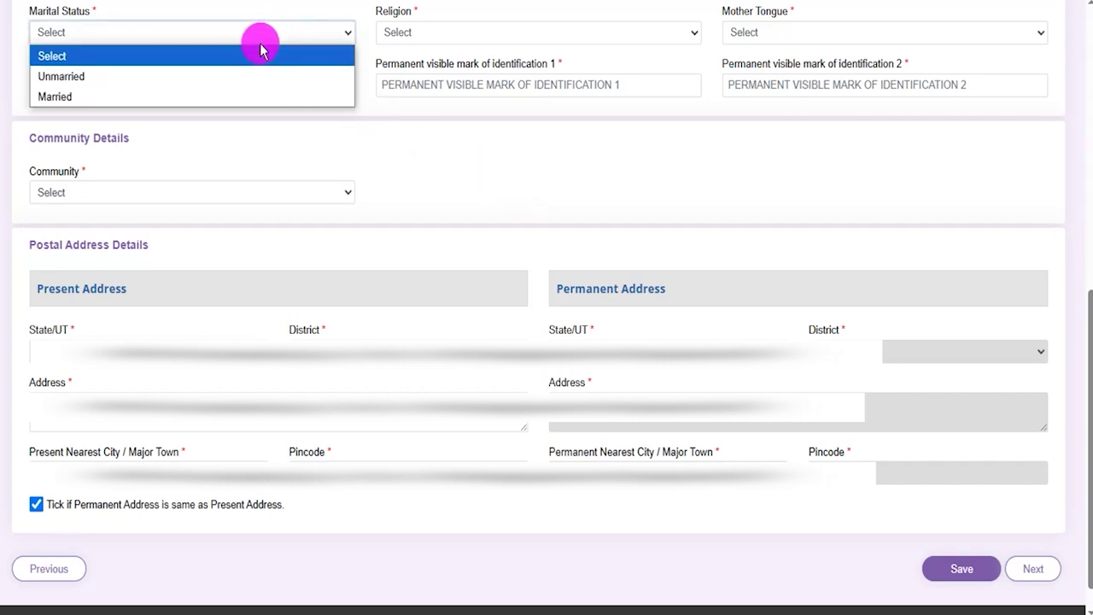
click(225, 77)
click(454, 36)
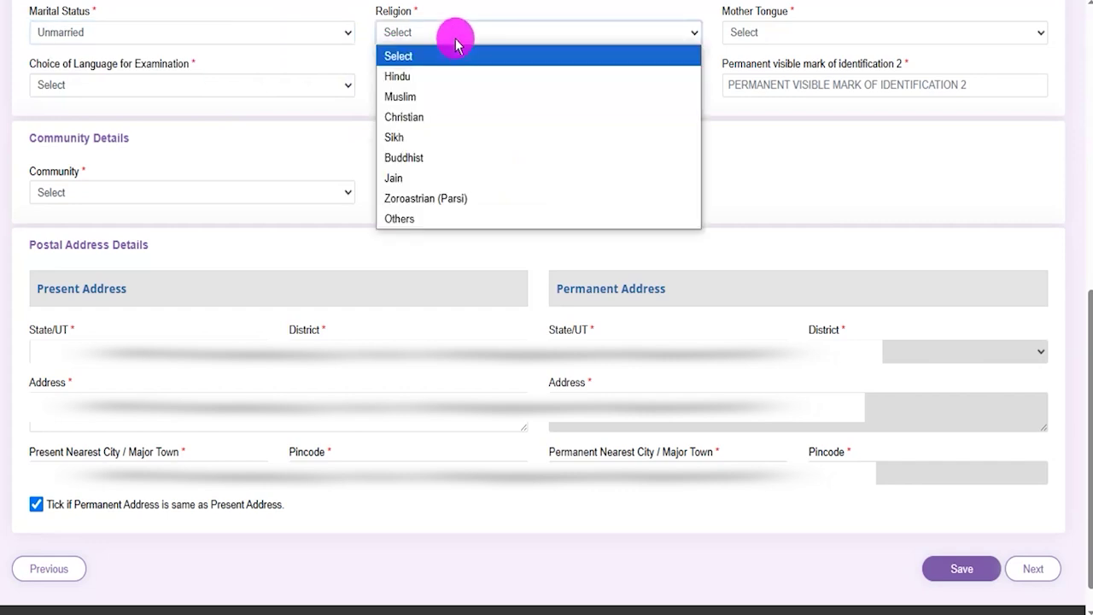
click(433, 79)
click(760, 28)
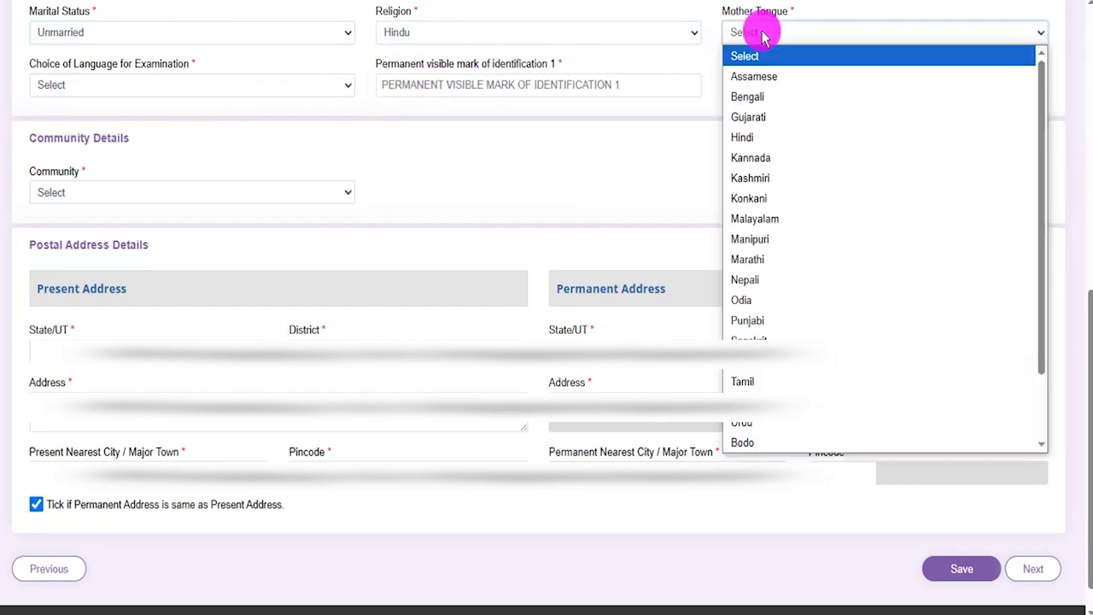
click(748, 135)
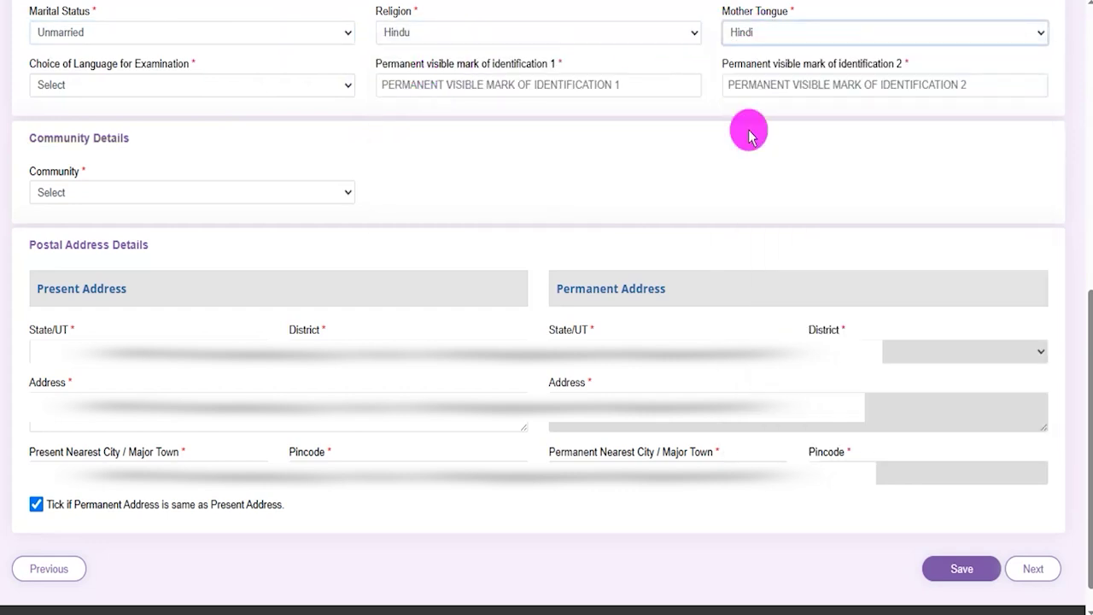
click(152, 86)
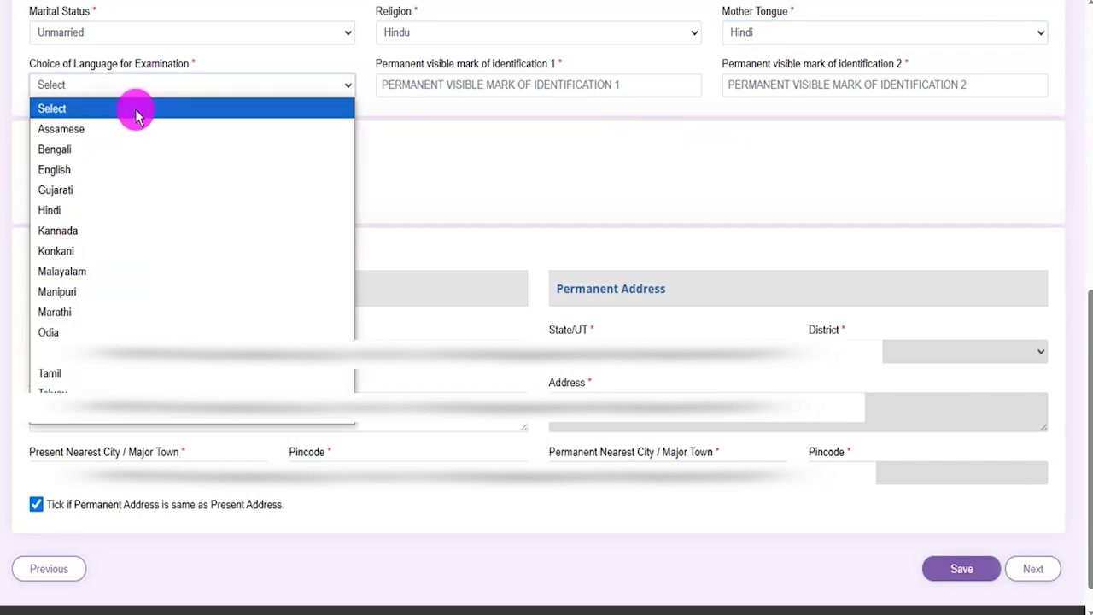
click(133, 216)
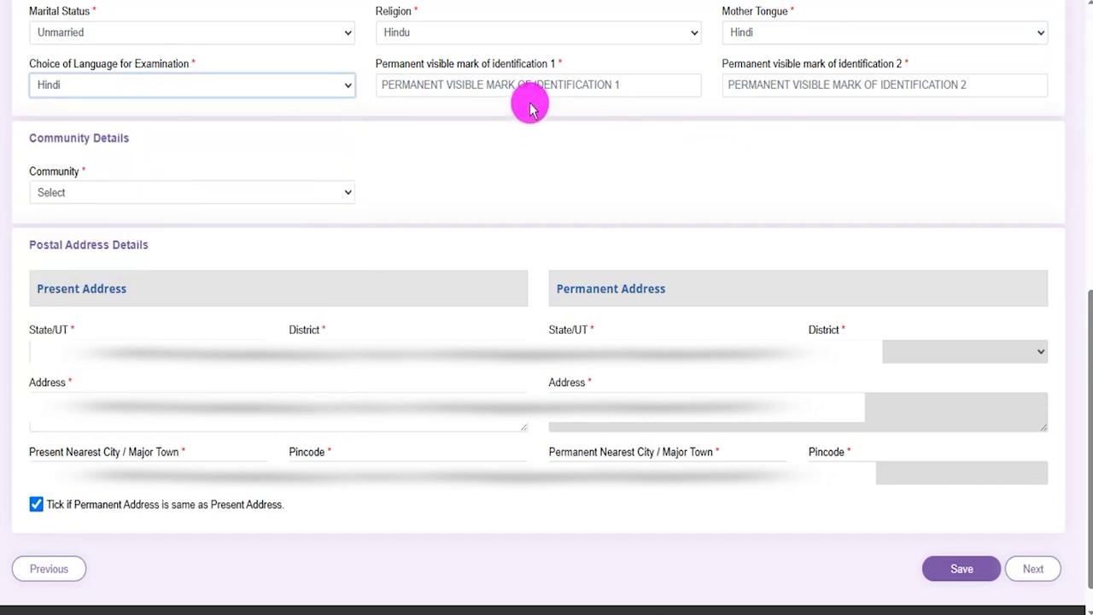
- Enter NECK as permanent visible mark of identification 1 and LEG as permanent visible mark of identification 2
drag(400, 65, 524, 67)
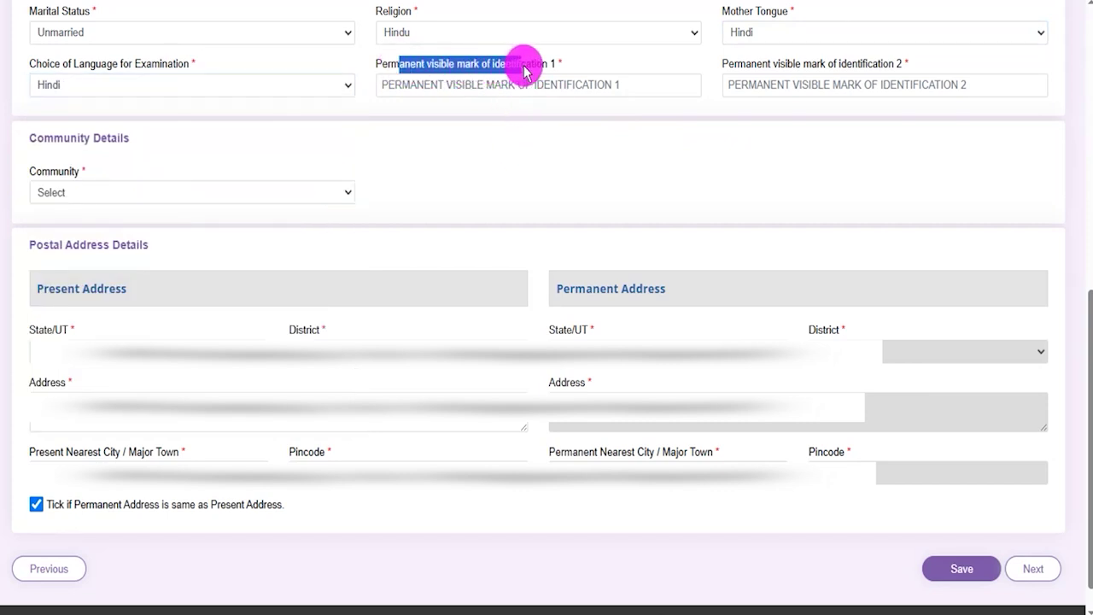
click(504, 84)
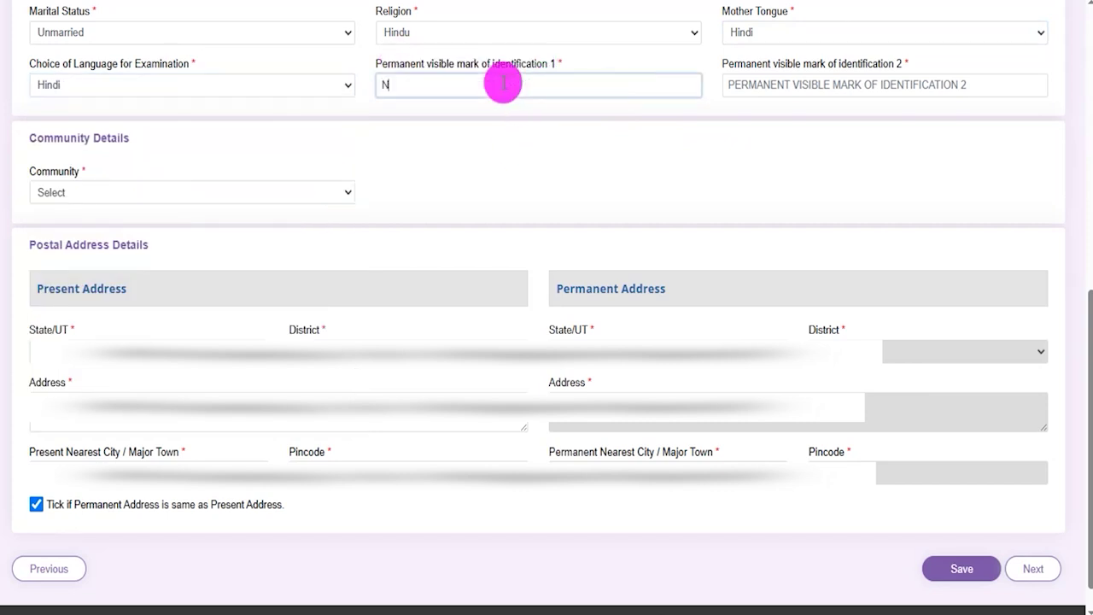
click(817, 87)
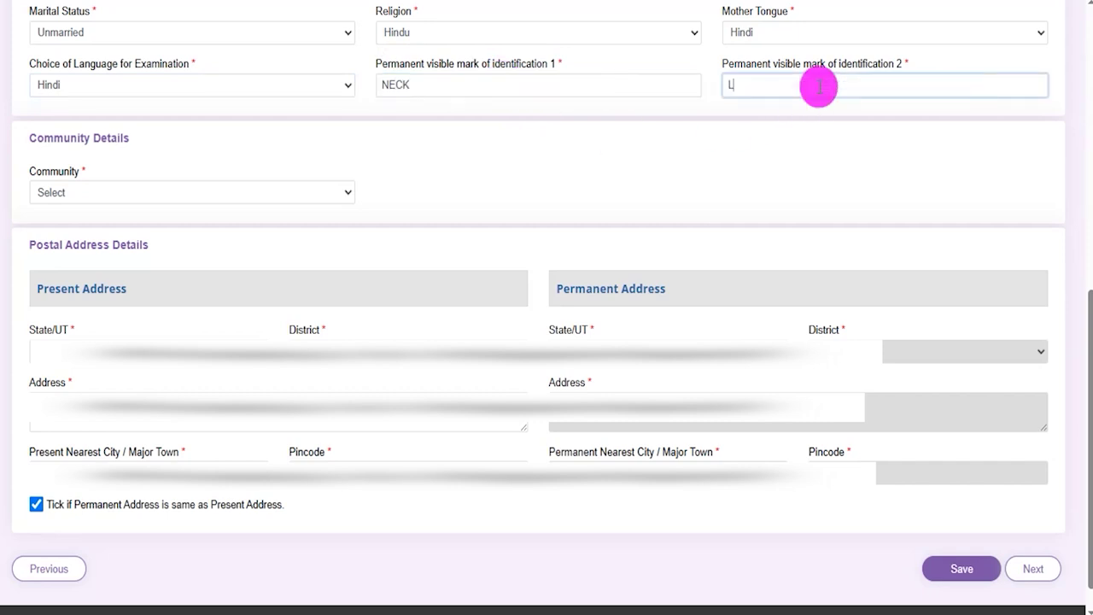
click(541, 176)
- Set Community to SC (Scheduled Caste) in Community Details
click(125, 190)
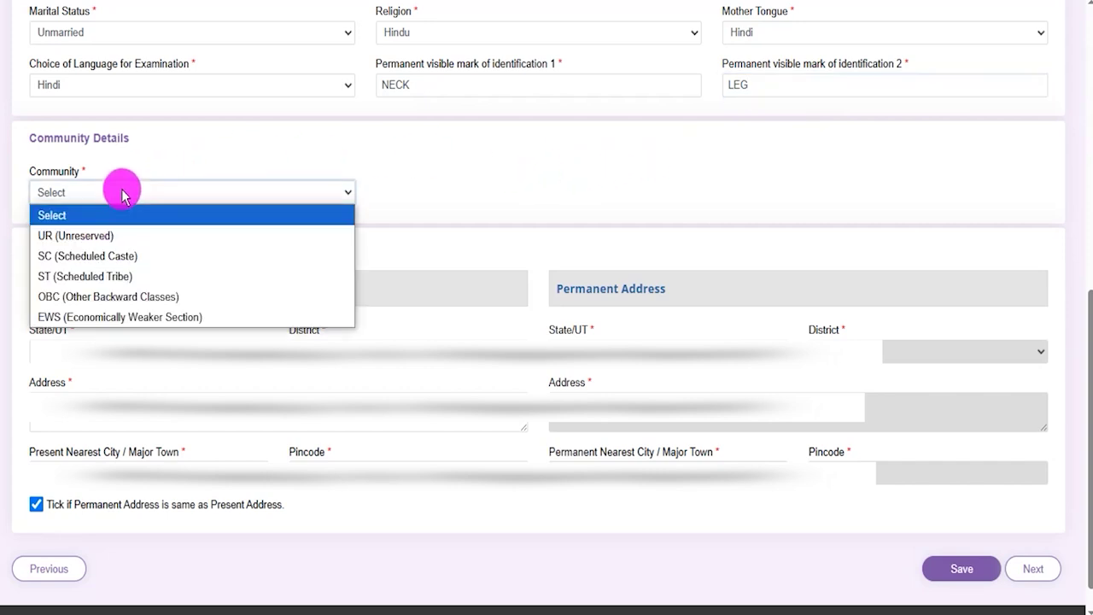
click(128, 252)
click(551, 373)
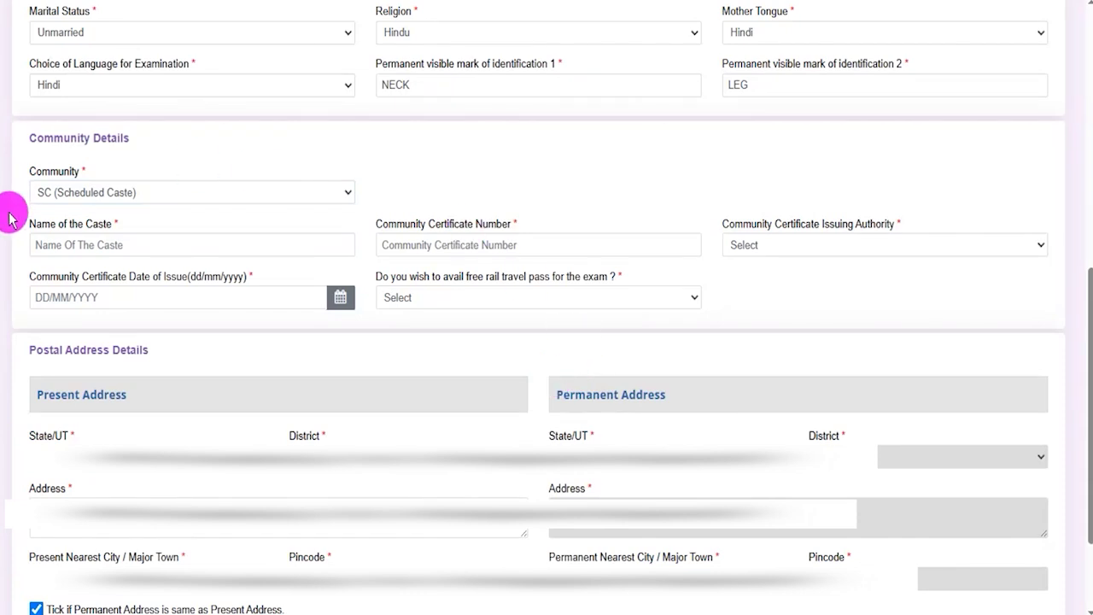
- Point out the caste name and community certificate number fields, and set Community Certificate Issuing Authority to Collector
click(129, 245)
drag(398, 225, 500, 239)
click(500, 244)
drag(744, 223, 844, 231)
click(818, 252)
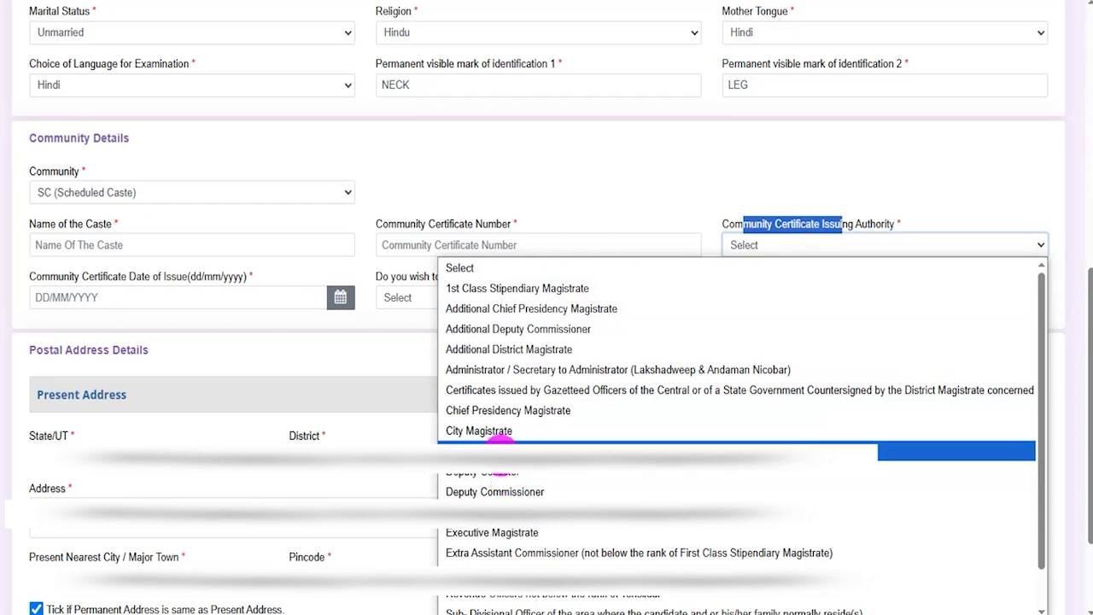
click(499, 448)
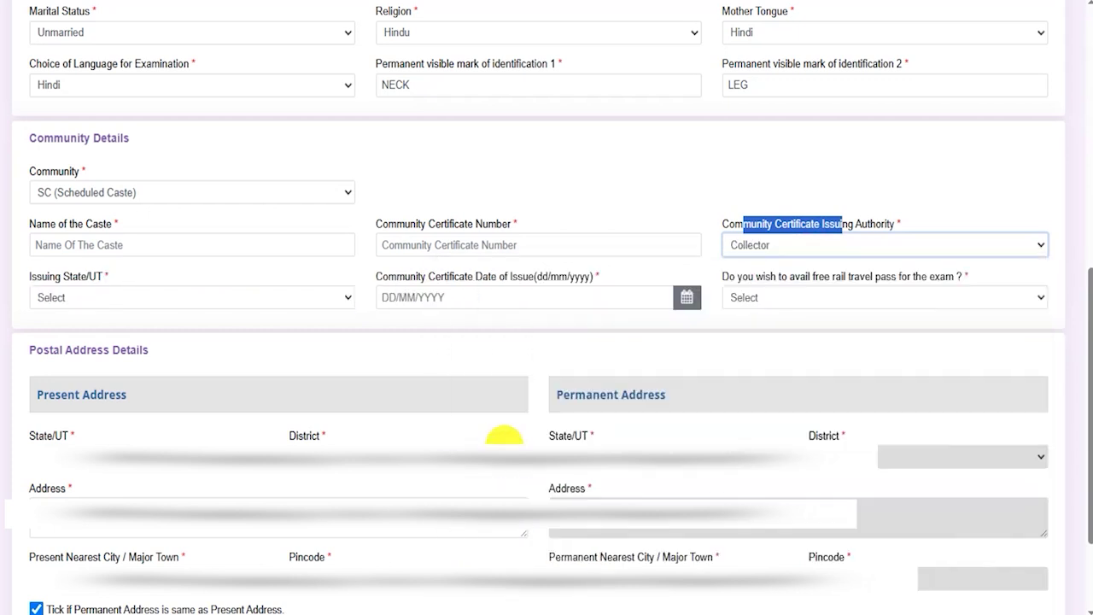
- Set the certificate's Issuing State/UT to UTTAR PRADESH, and point out the Date of Issue calendar without entering a date
click(98, 299)
scroll(115, 204, down, 5)
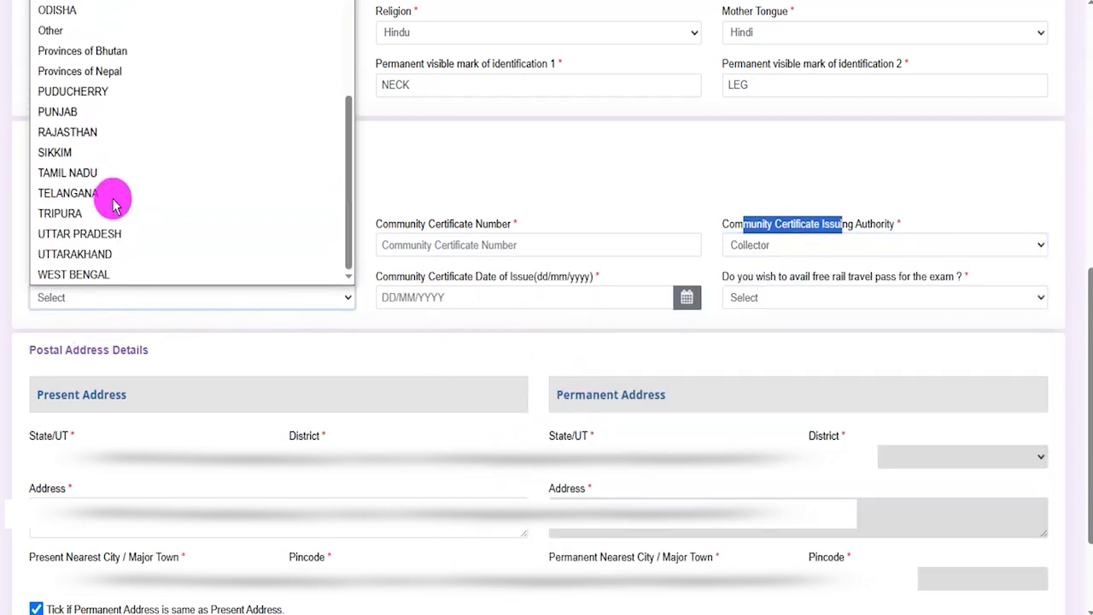
click(94, 234)
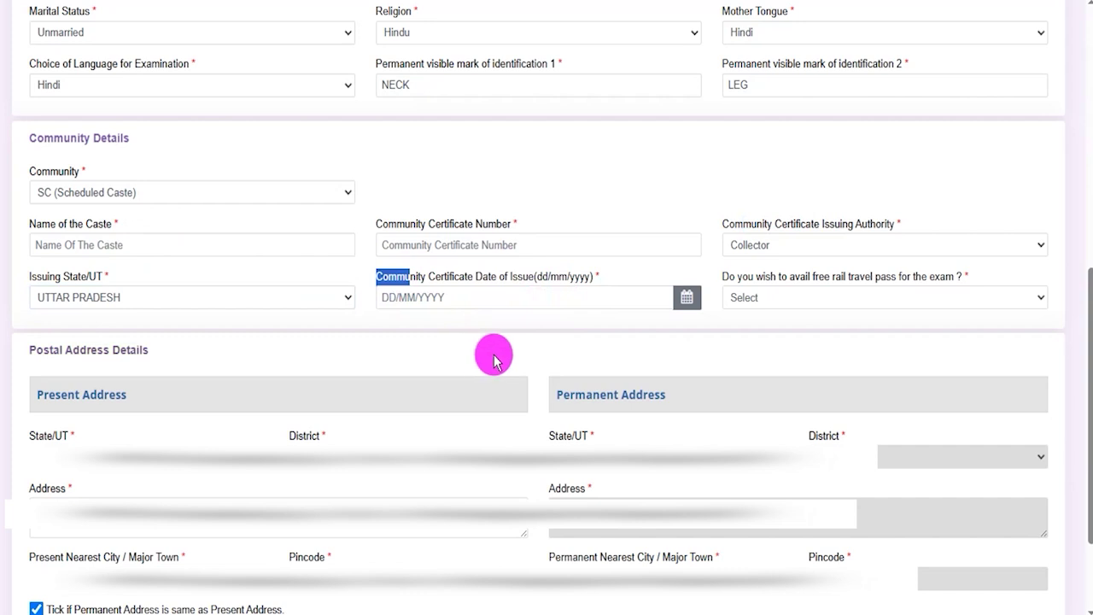
click(685, 297)
click(793, 342)
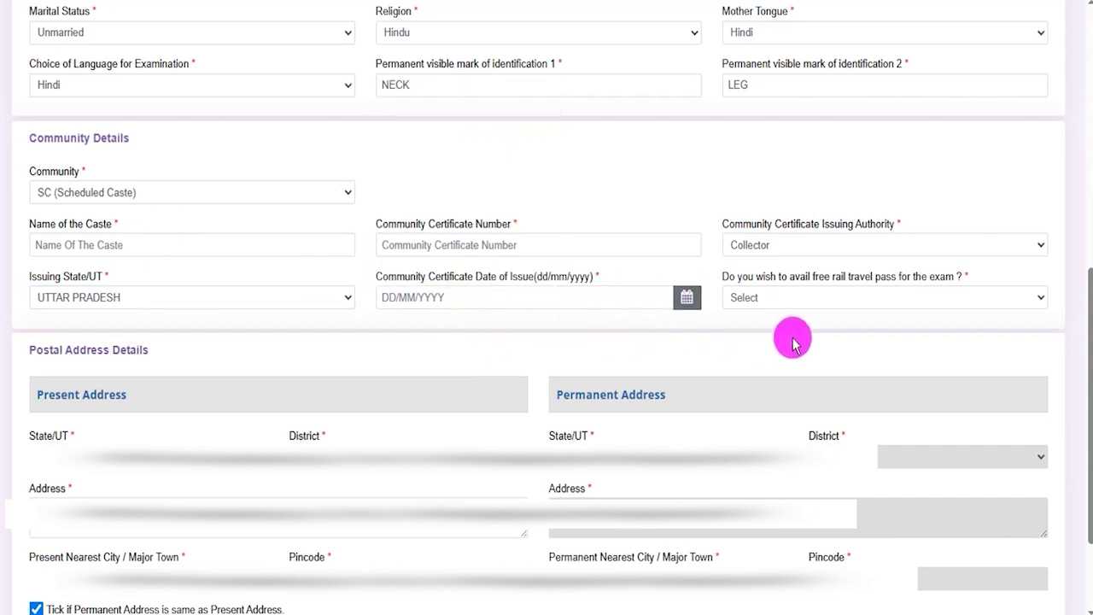
- Answer Yes to availing the free rail travel pass for the exam, and point out the nearest railway station field
drag(745, 284, 857, 282)
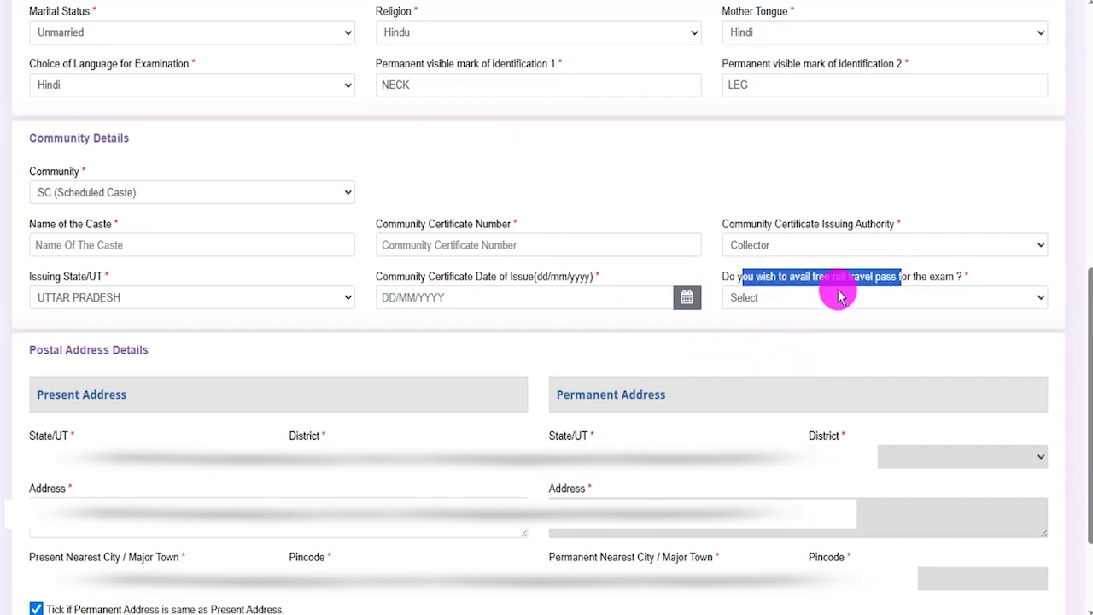
click(807, 297)
click(777, 342)
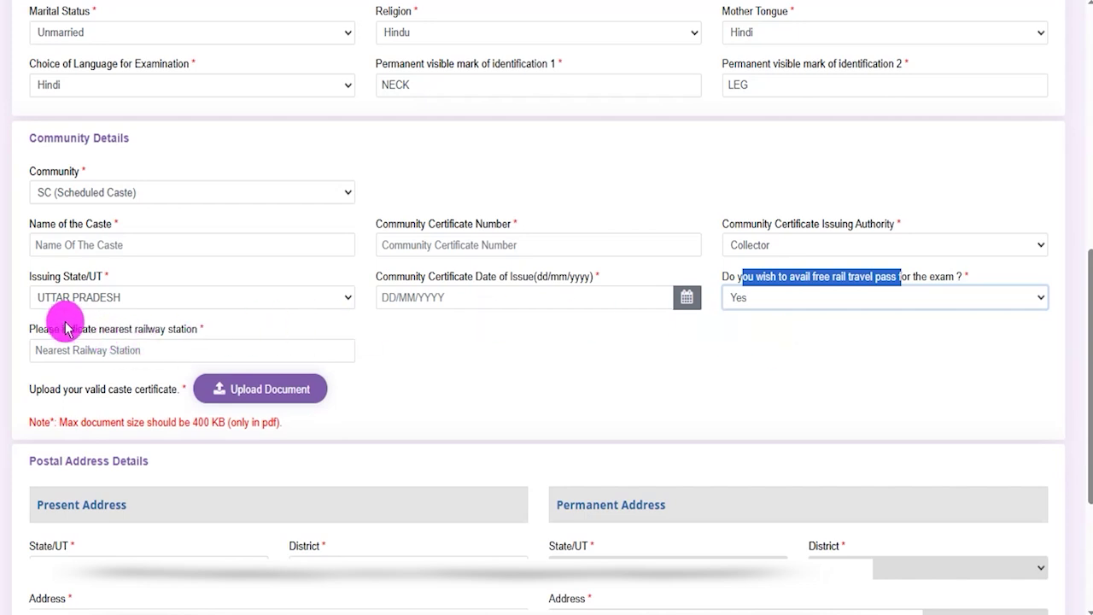
drag(31, 329, 98, 331)
click(124, 349)
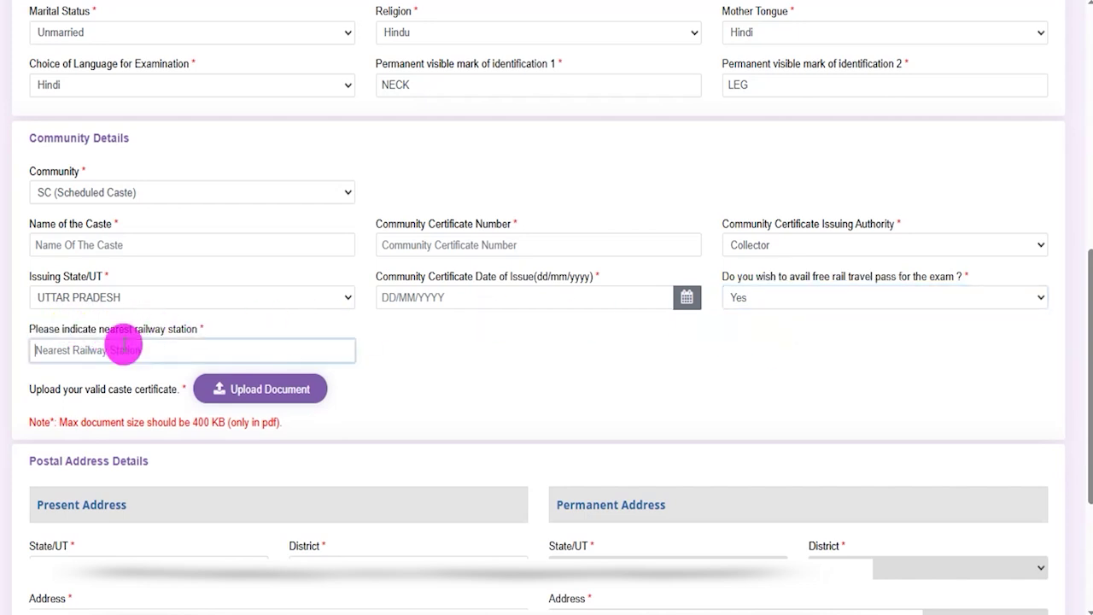
- Highlight the caste certificate upload label and the note on the document's maximum size and PDF format
drag(45, 390, 140, 390)
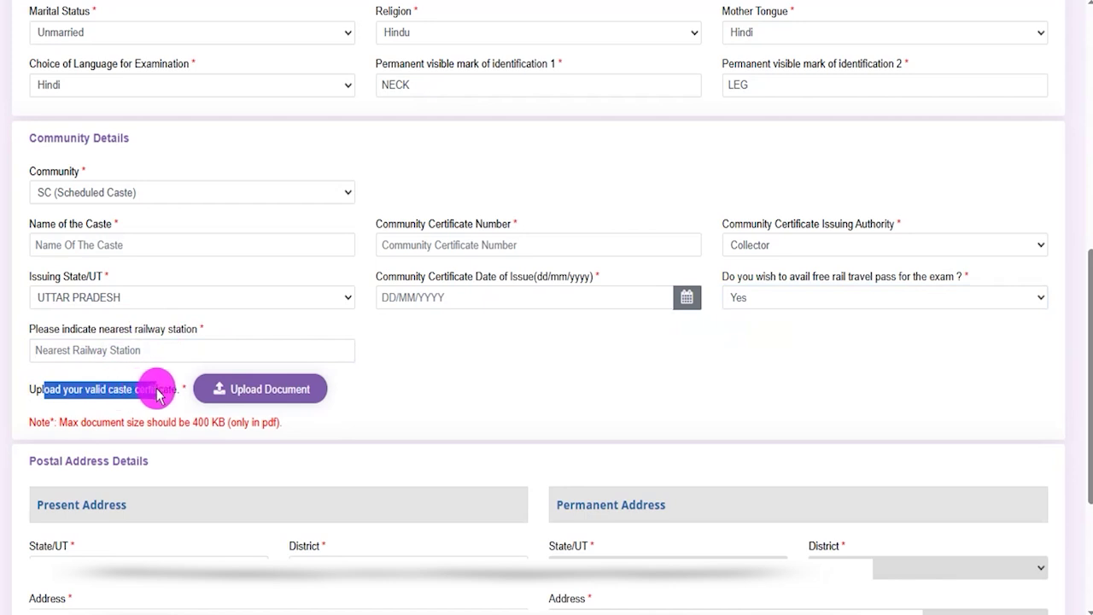
double_click(202, 422)
click(243, 420)
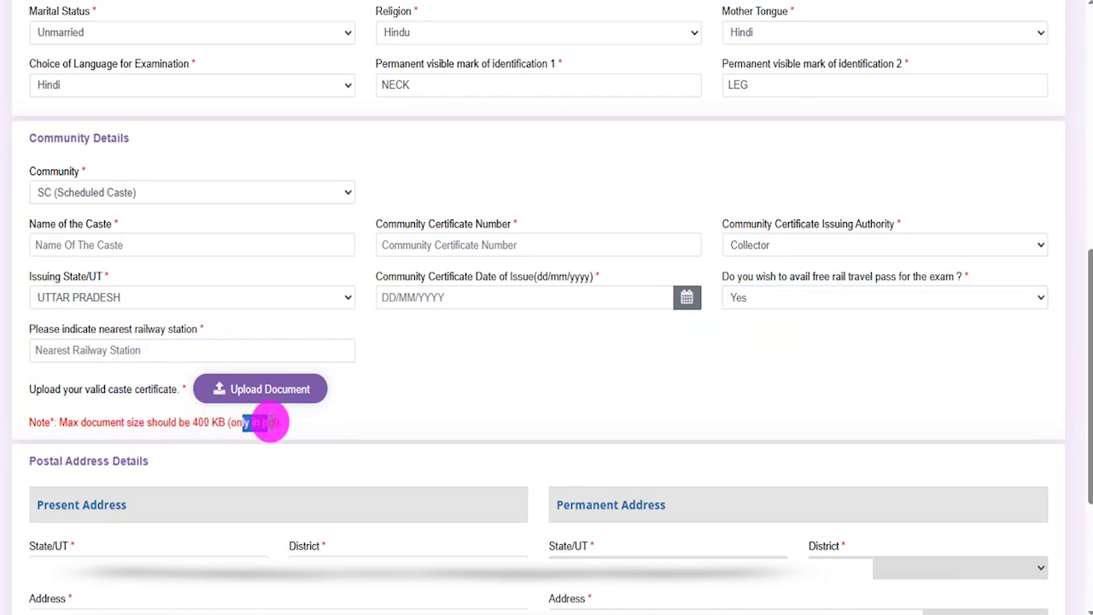
click(419, 402)
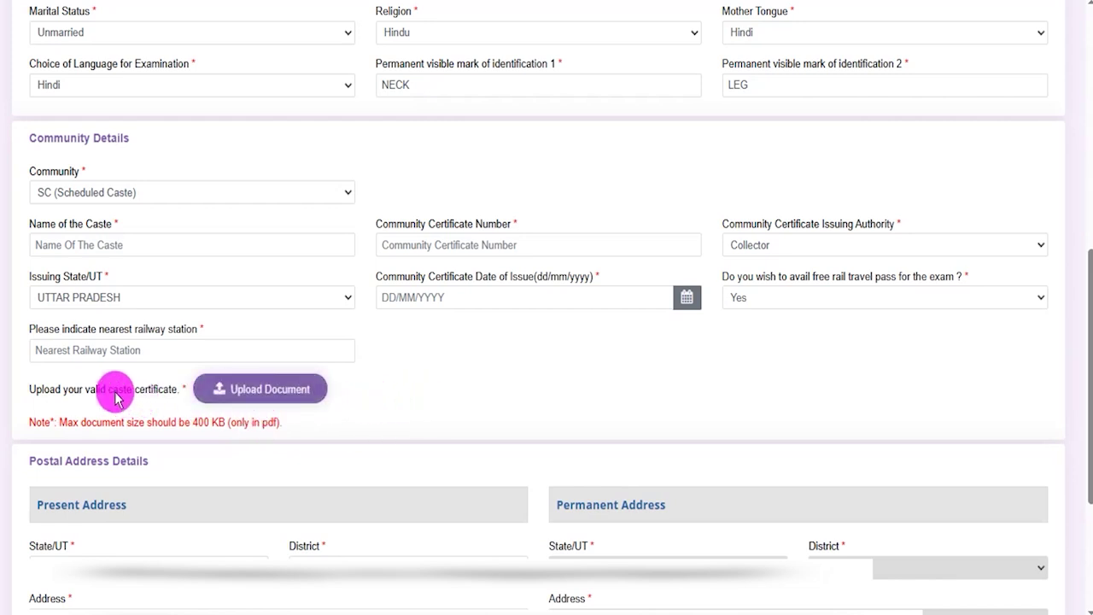
drag(112, 390, 154, 397)
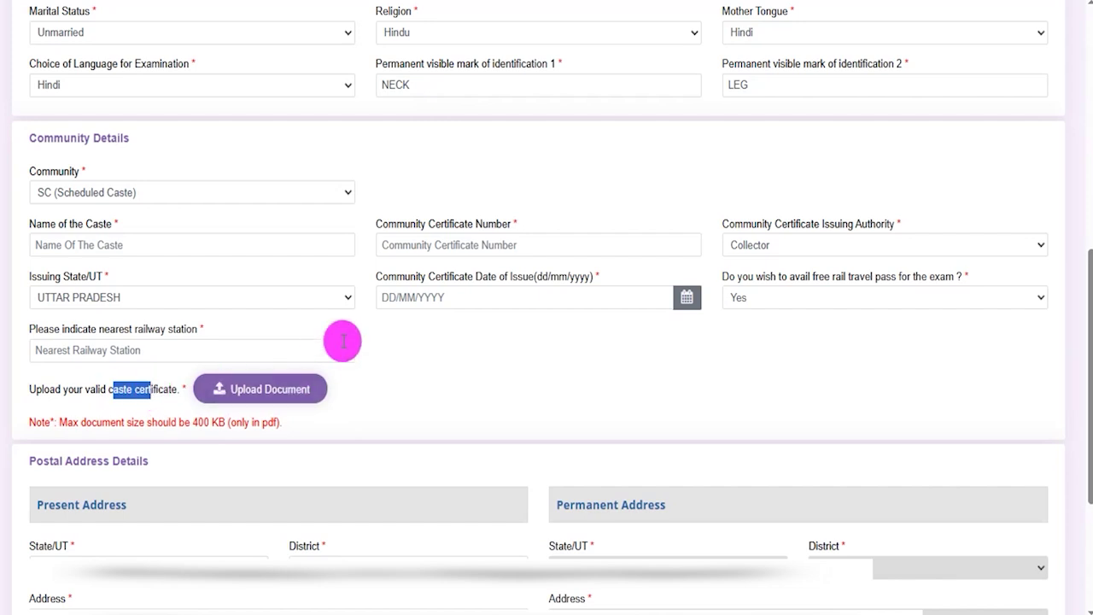
- Change Community to UR (Unreserved)
click(182, 194)
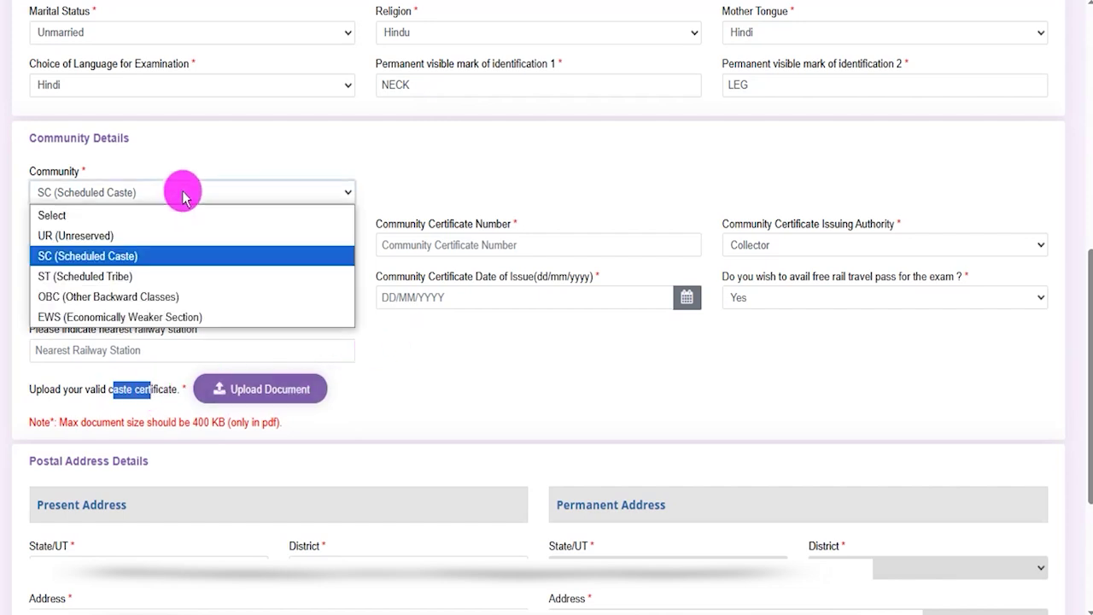
click(117, 234)
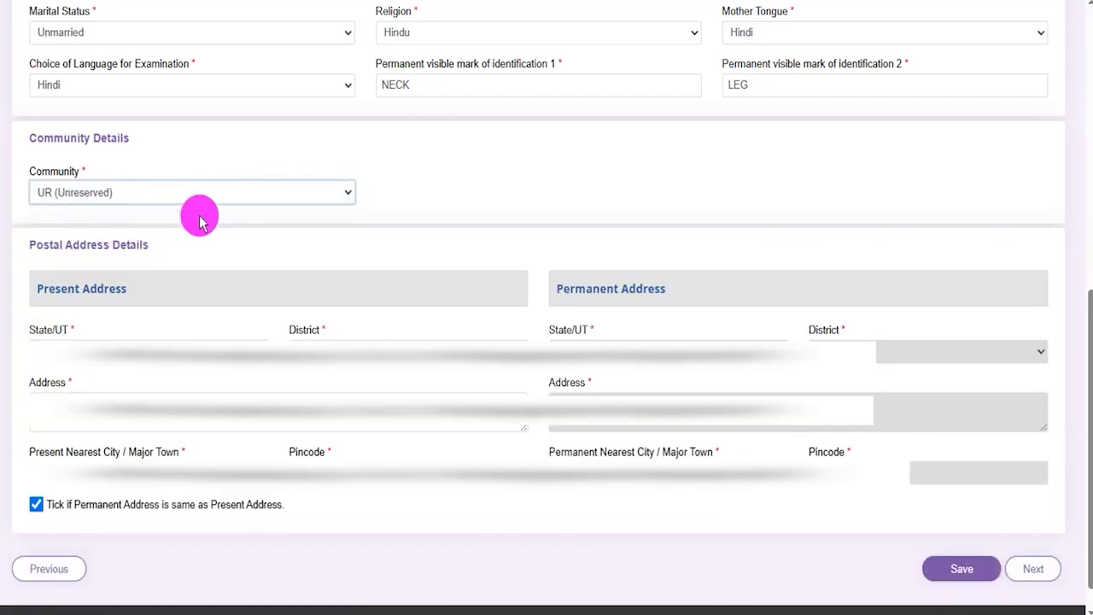
click(495, 245)
- Highlight the Present Address and Permanent Address headings and the label of the checkbox for using the same address
drag(51, 289, 99, 290)
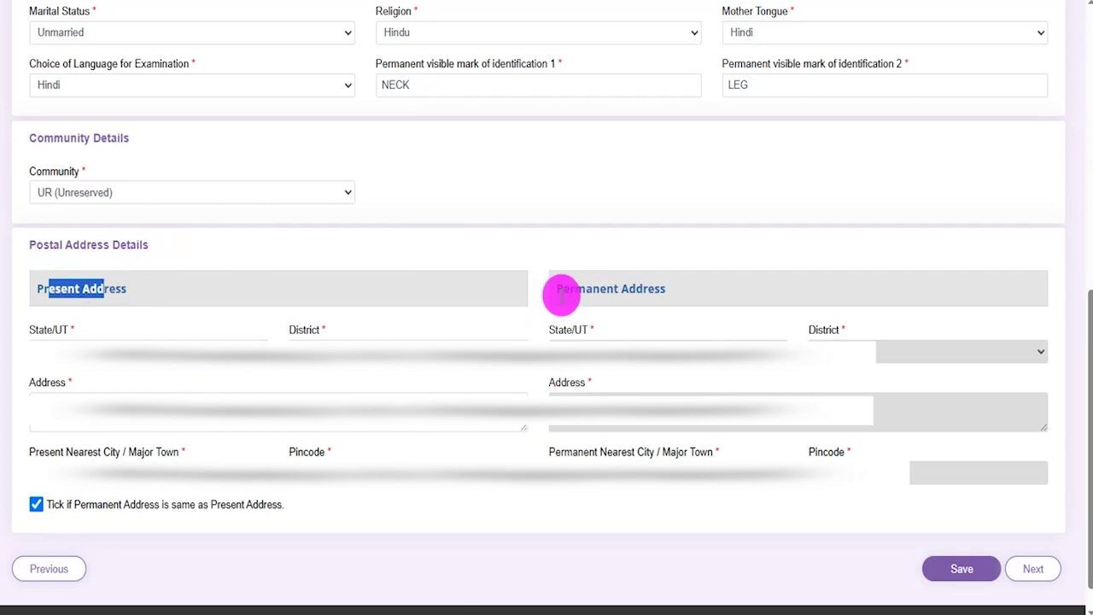
drag(556, 289, 620, 290)
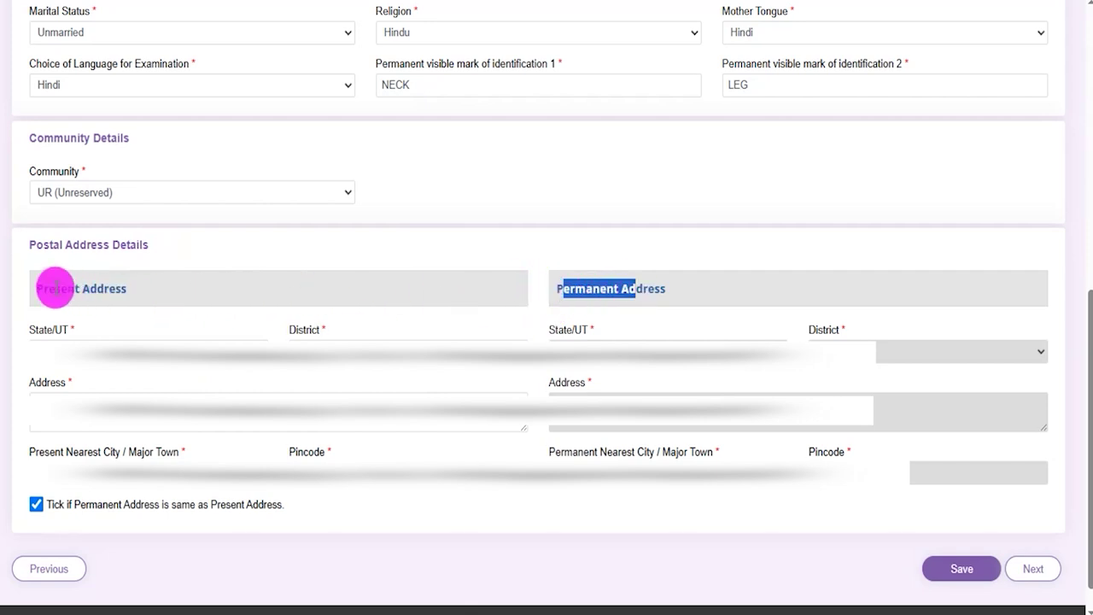
drag(48, 289, 88, 289)
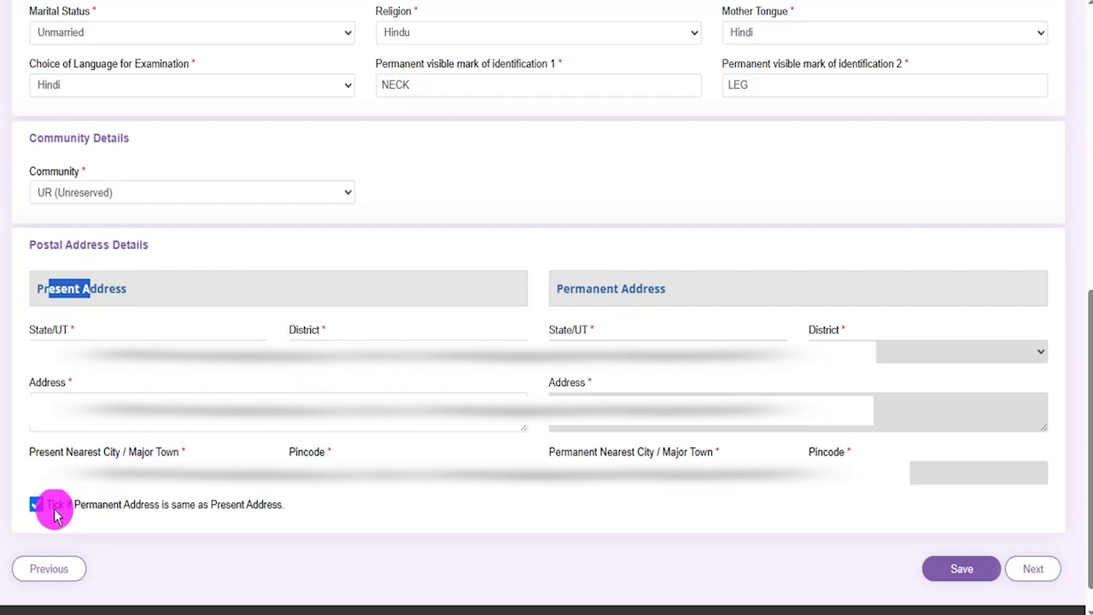
drag(80, 504, 189, 505)
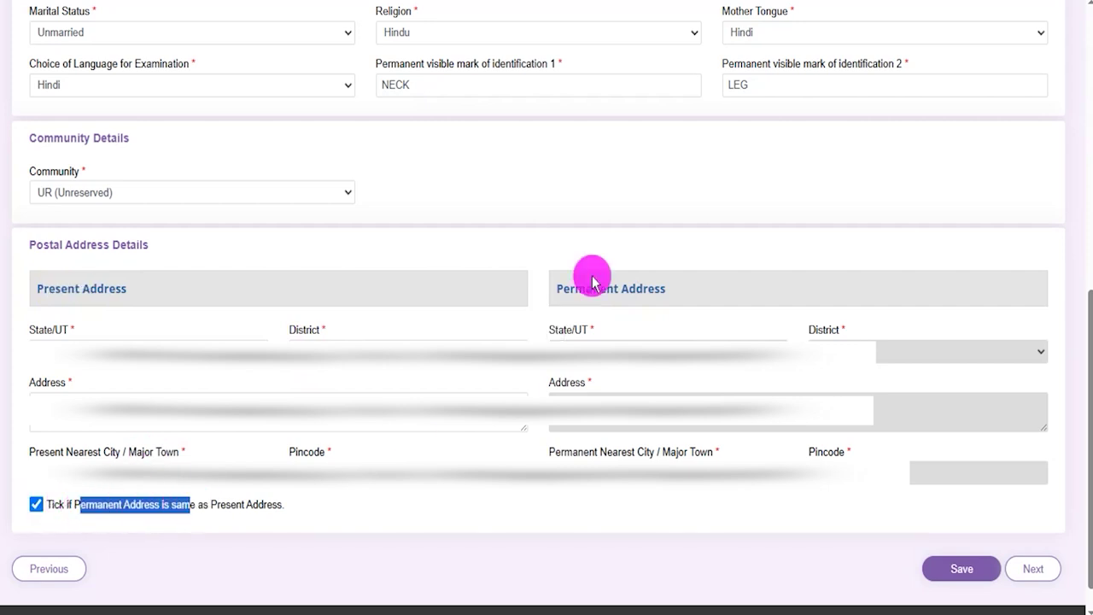
drag(579, 290, 659, 289)
drag(49, 289, 115, 288)
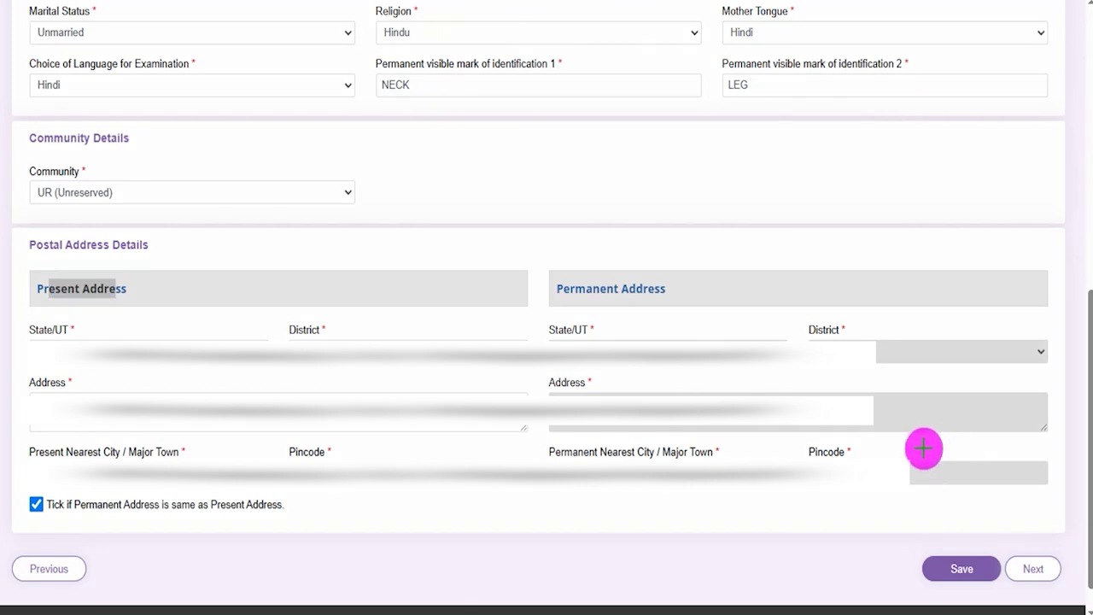
- Draw arrows pointing at Save and Next below the postal address details, and proceed to Other Details
mouse_move(835, 499)
mouse_down()
mouse_move(922, 541)
mouse_move(930, 560)
mouse_up()
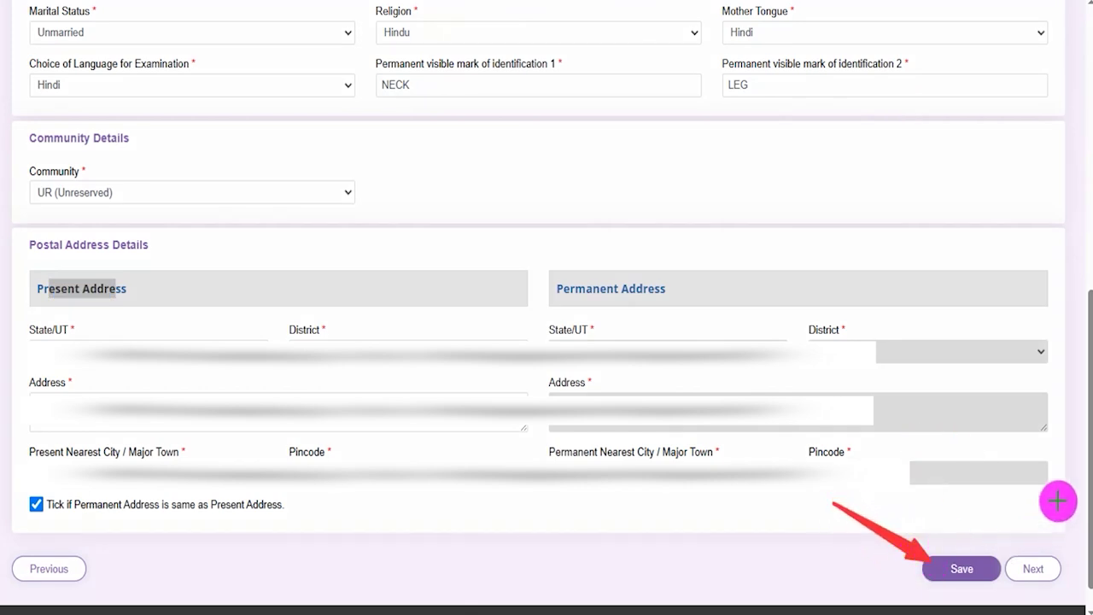
drag(1069, 458, 1057, 540)
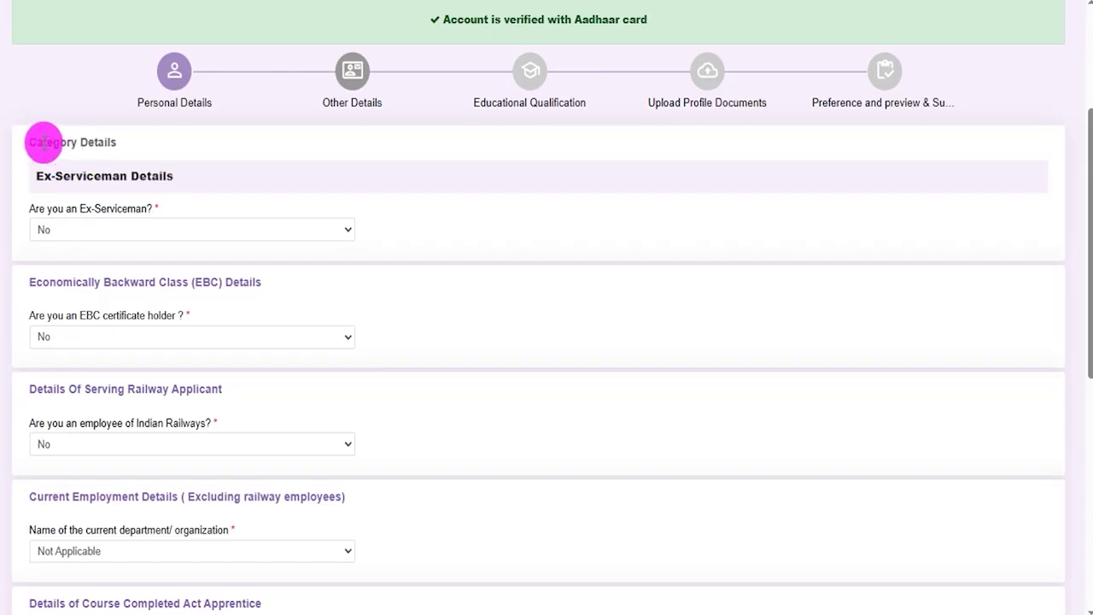
- Highlight the Category Details heading, answer Yes to being an Ex-Serviceman, and set Defence Service to Army
drag(38, 141, 98, 139)
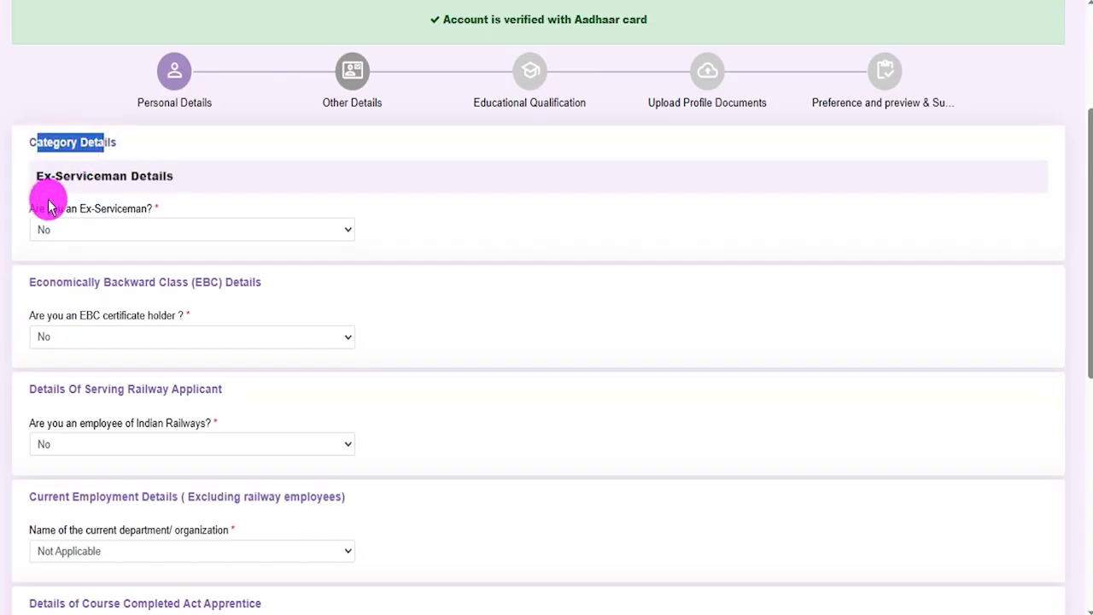
click(70, 229)
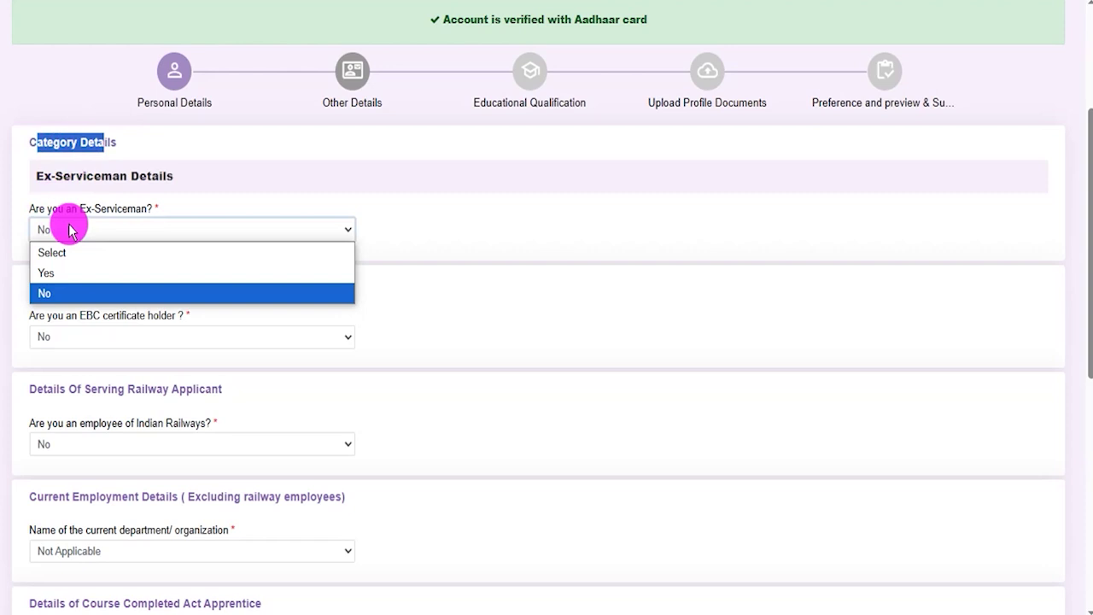
click(60, 273)
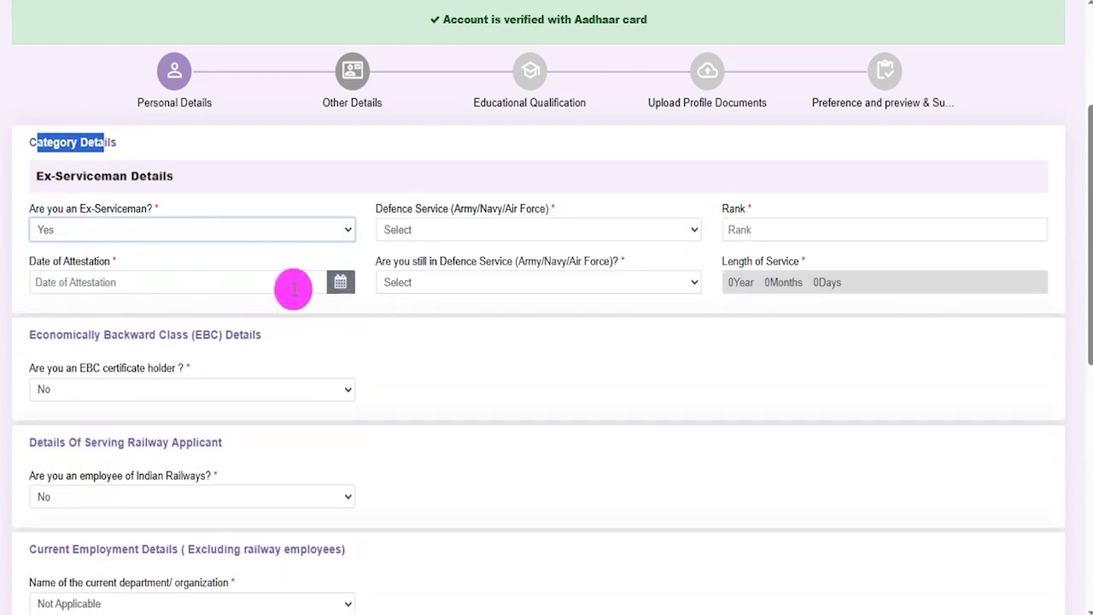
drag(381, 208, 437, 212)
click(441, 230)
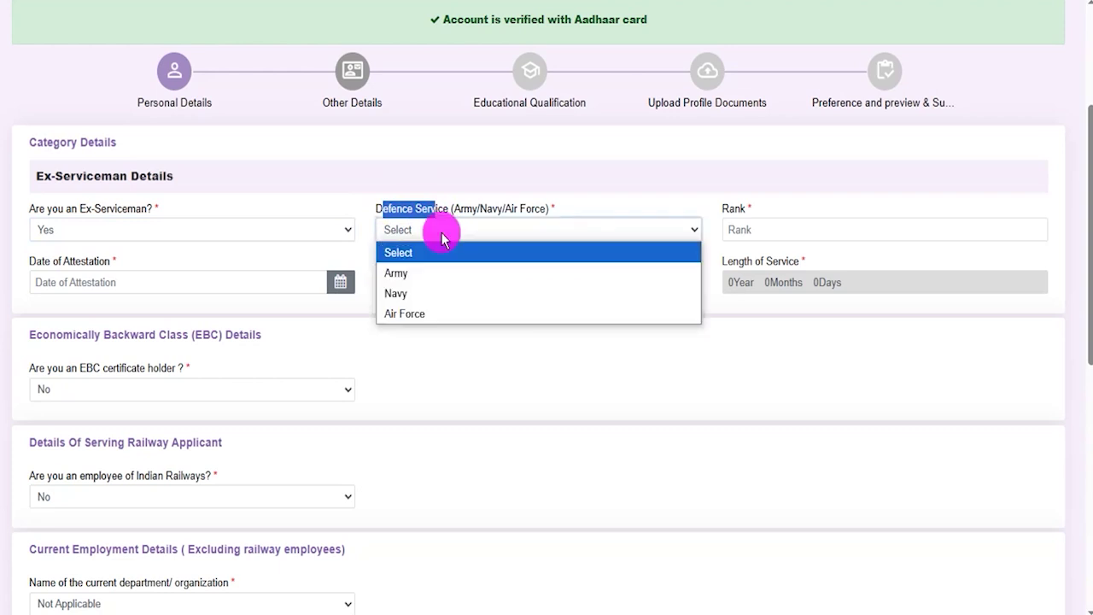
click(415, 275)
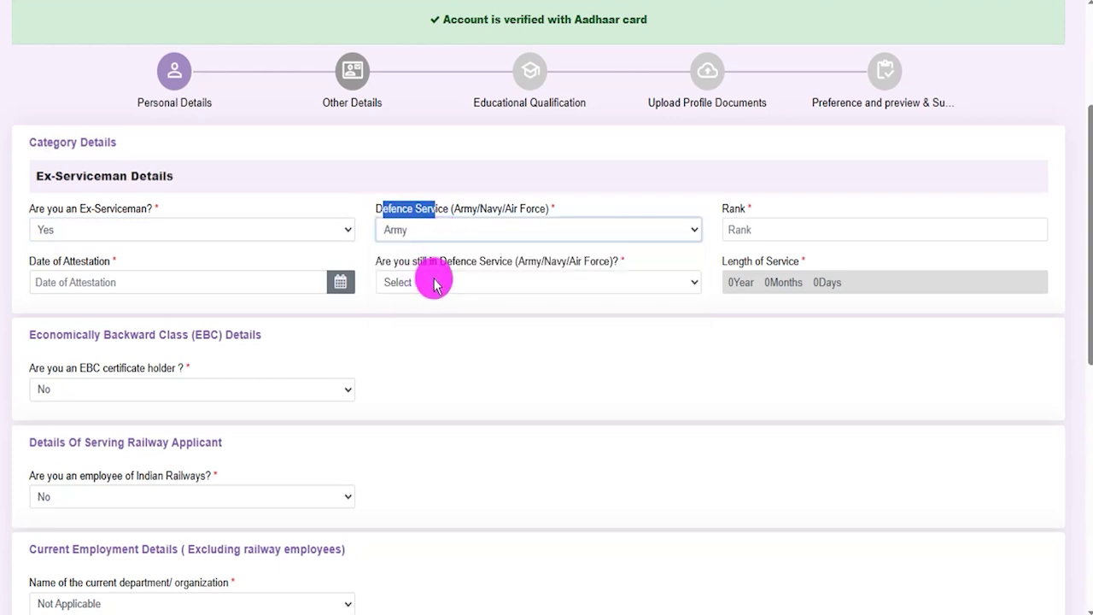
- Point out the Rank field and highlight the Date of Attestation label in Ex-Serviceman Details
click(764, 229)
click(77, 265)
drag(29, 260, 98, 260)
- Highlight the question about still being in Defence Service and answer it Yes
drag(385, 260, 502, 284)
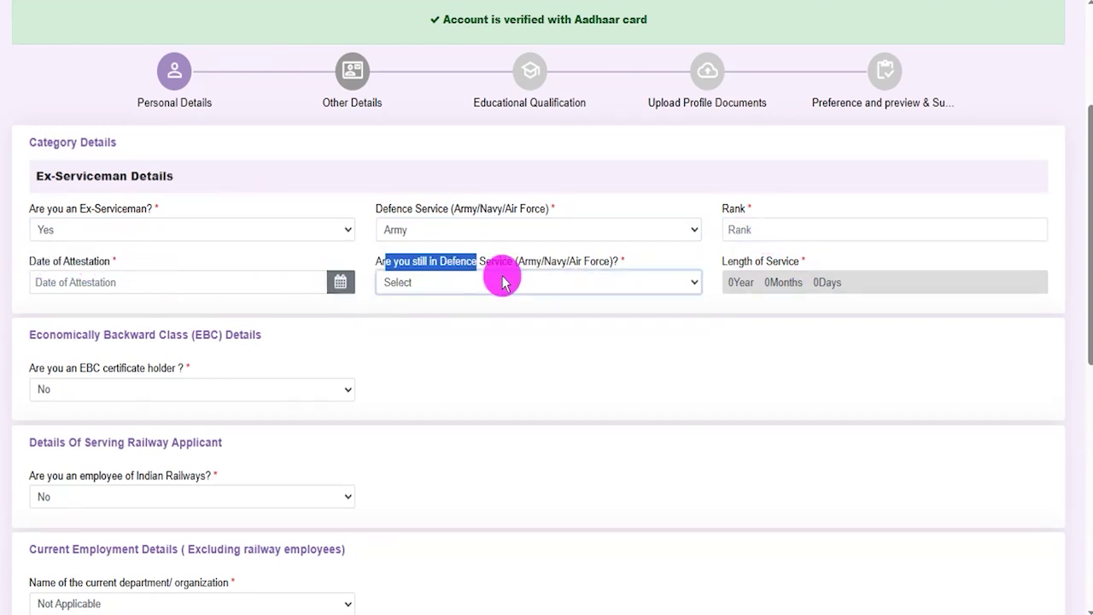
click(438, 266)
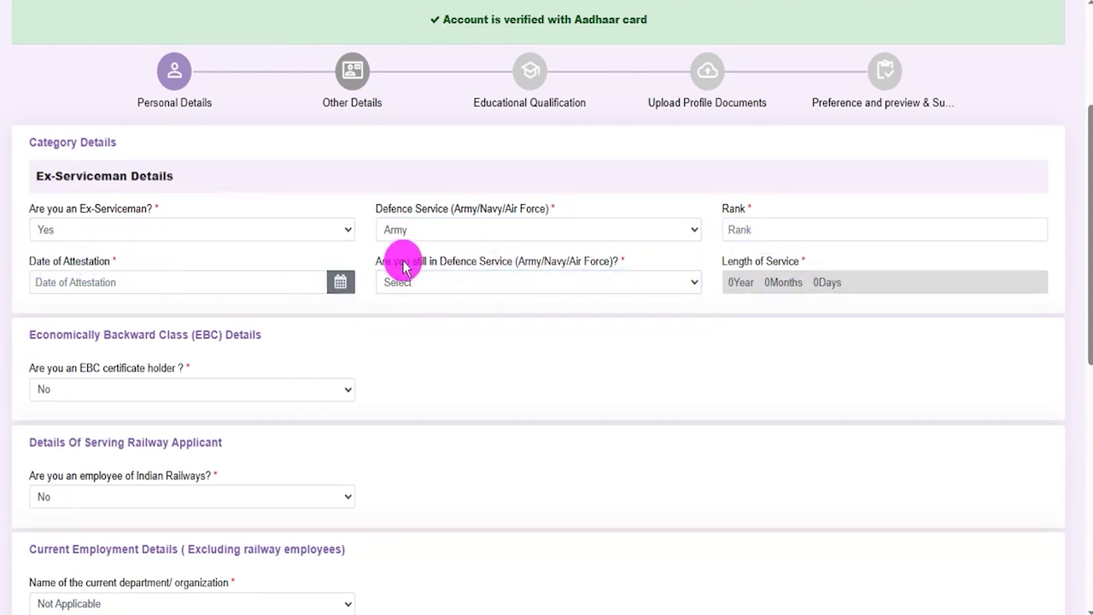
drag(371, 259, 450, 291)
click(450, 290)
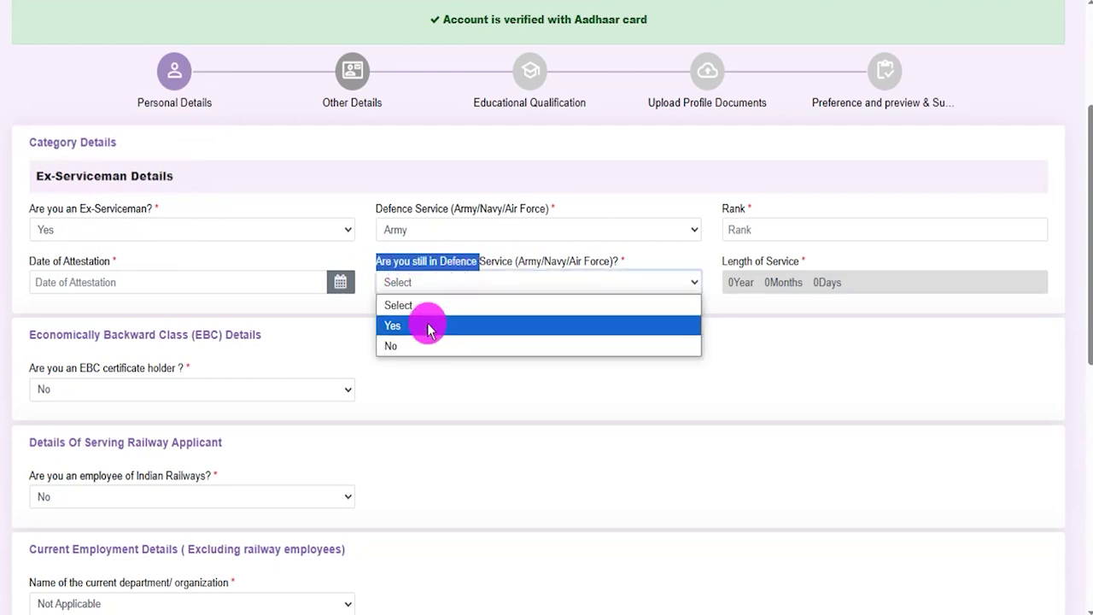
click(427, 324)
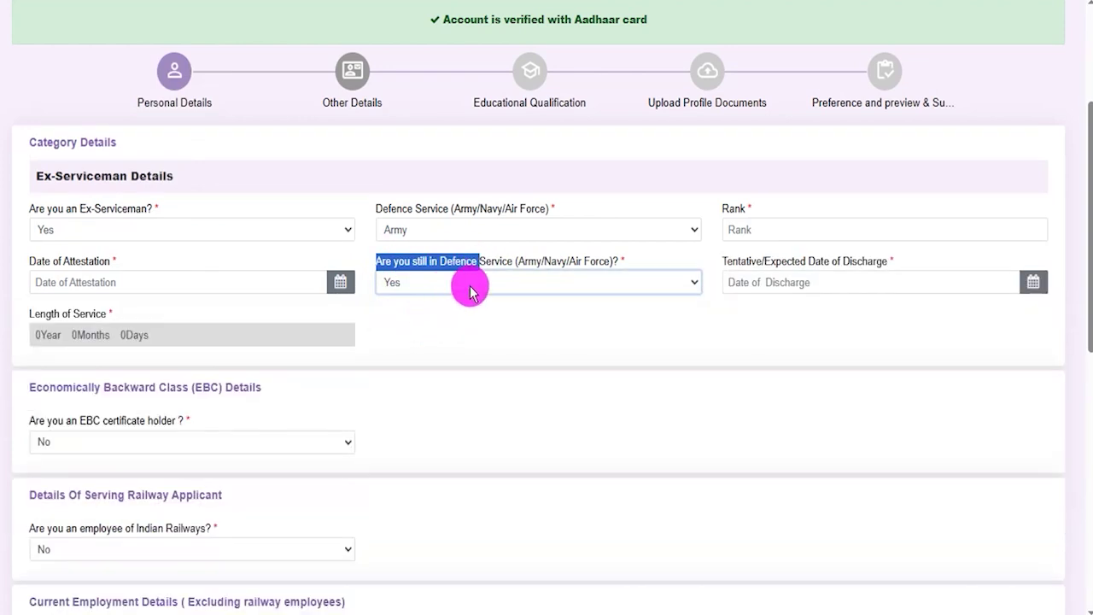
- Answer No to still being in Defence Service, and highlight the Date of Discharge, Reason of Discharge and Discharge Certificate Number labels
click(469, 290)
click(431, 343)
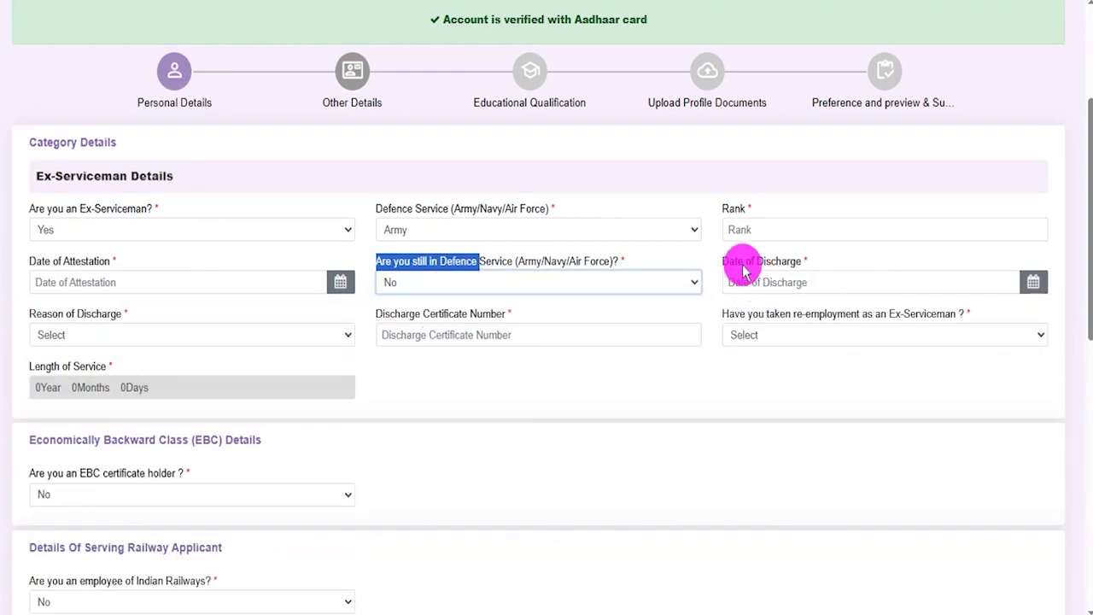
drag(726, 267, 786, 263)
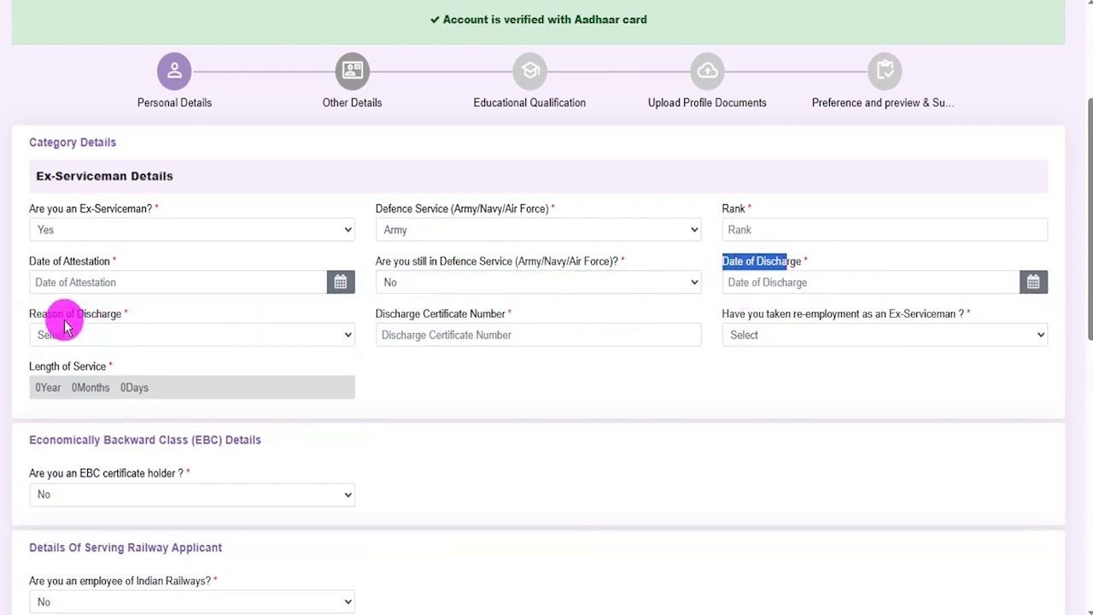
drag(41, 314, 96, 315)
drag(377, 314, 465, 311)
click(730, 320)
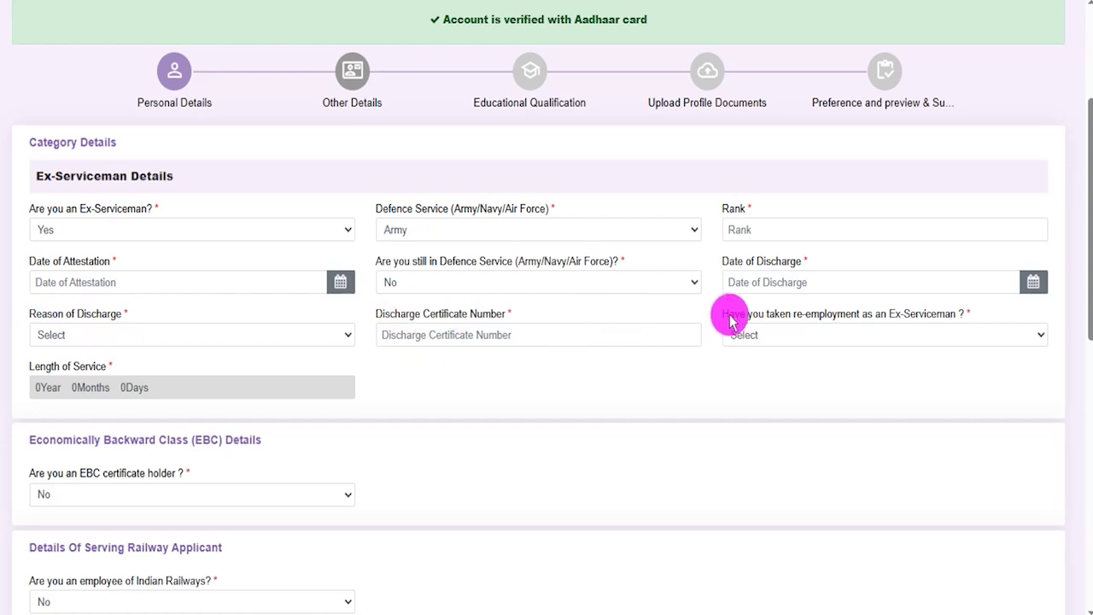
- Highlight the re-employment question and answer it No, and set Are you an Ex-Serviceman? to No
drag(738, 315, 894, 316)
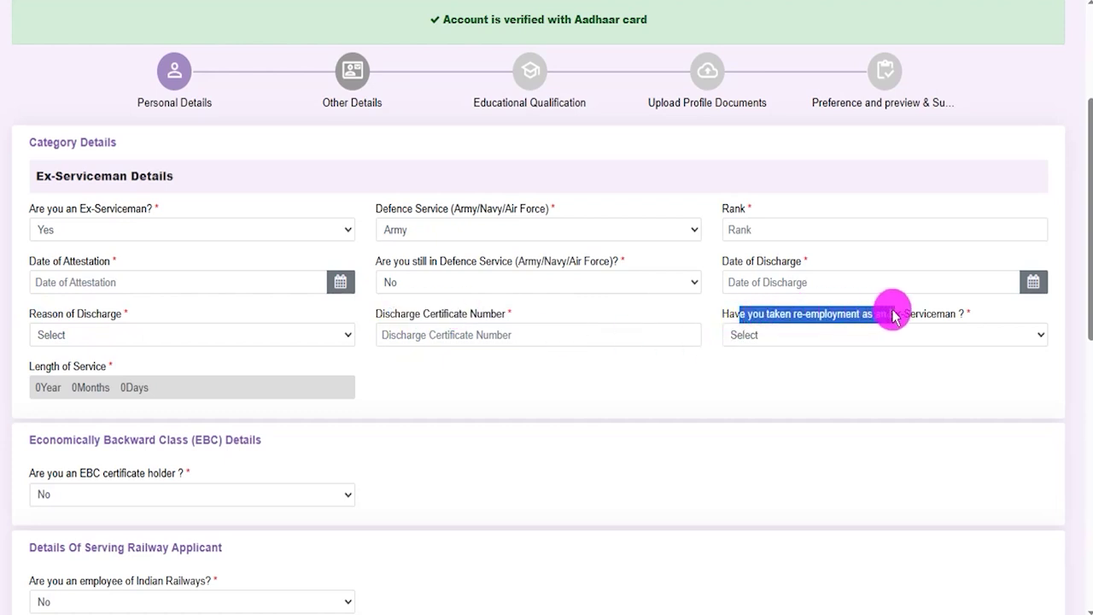
click(863, 336)
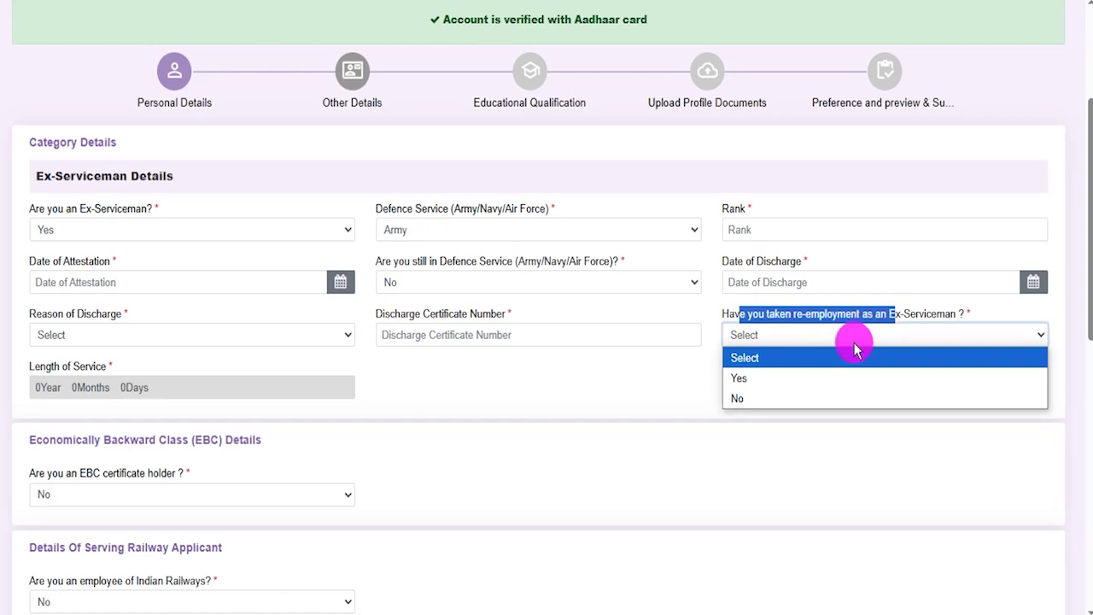
click(806, 398)
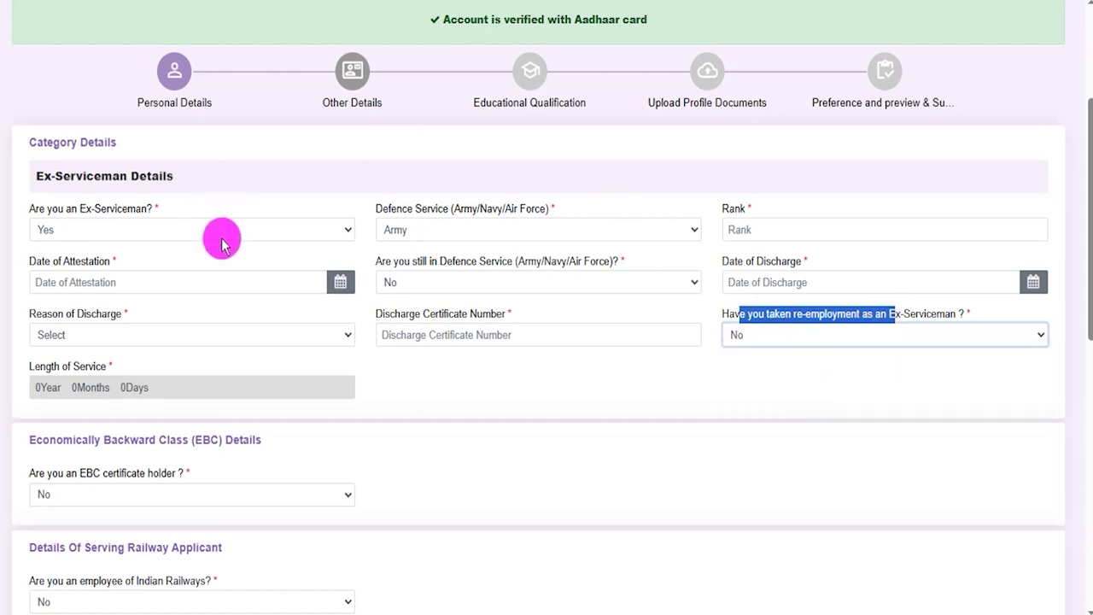
click(139, 231)
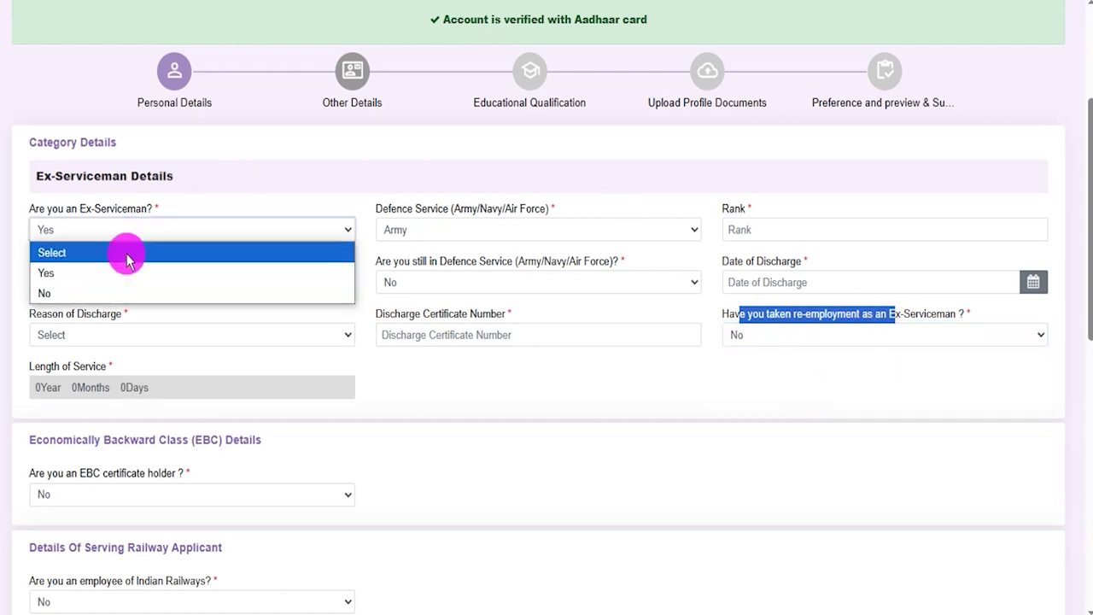
click(82, 294)
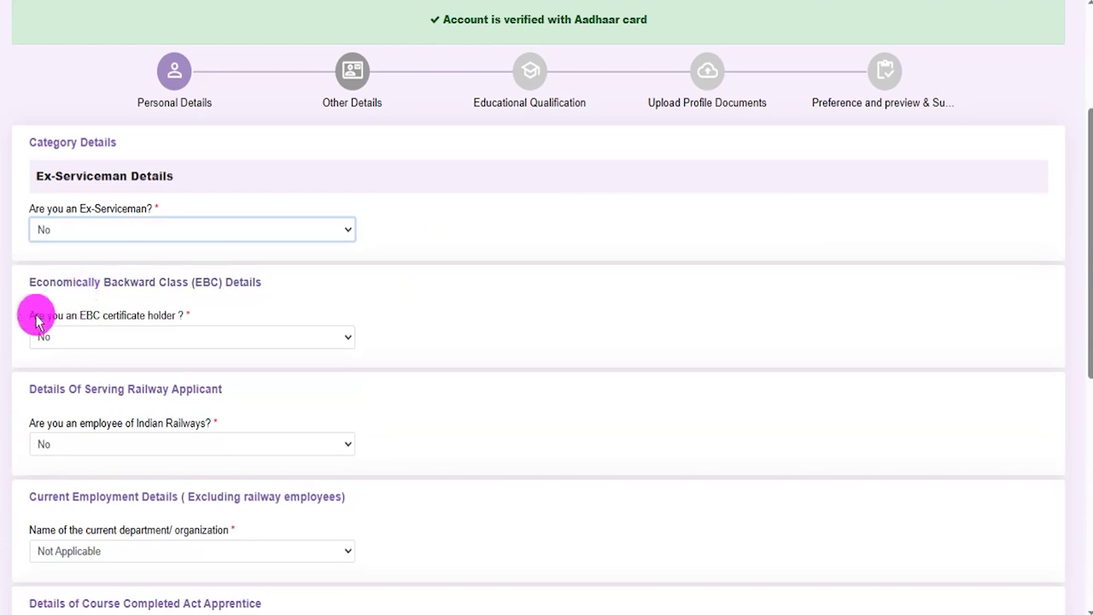
- Highlight the EBC certificate holder question, answer it Yes, and accept the EBC information notice
drag(36, 321, 140, 317)
click(145, 336)
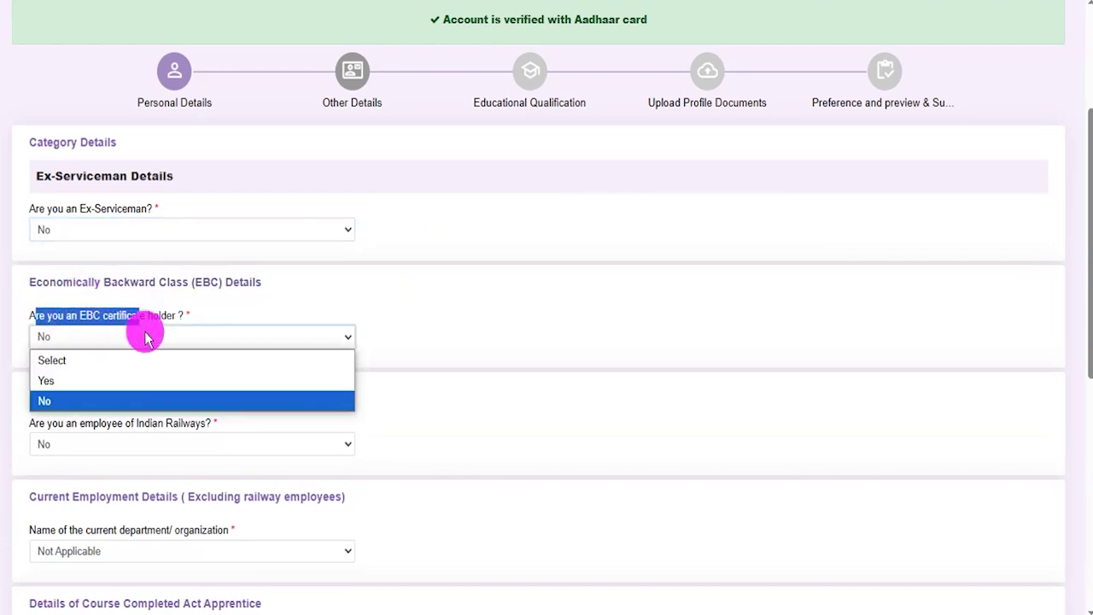
click(82, 381)
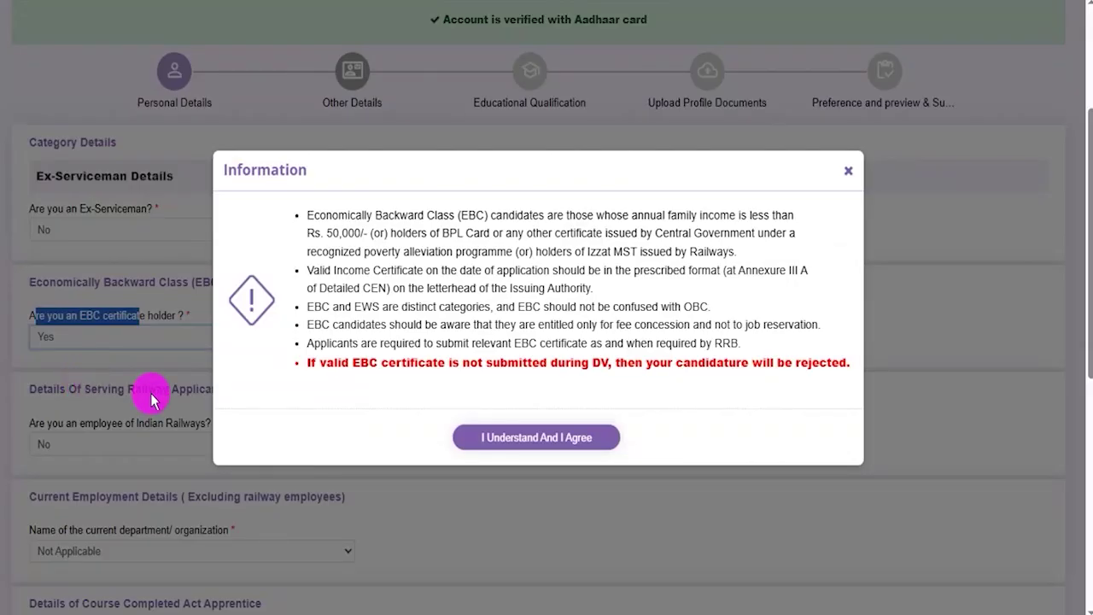
click(534, 440)
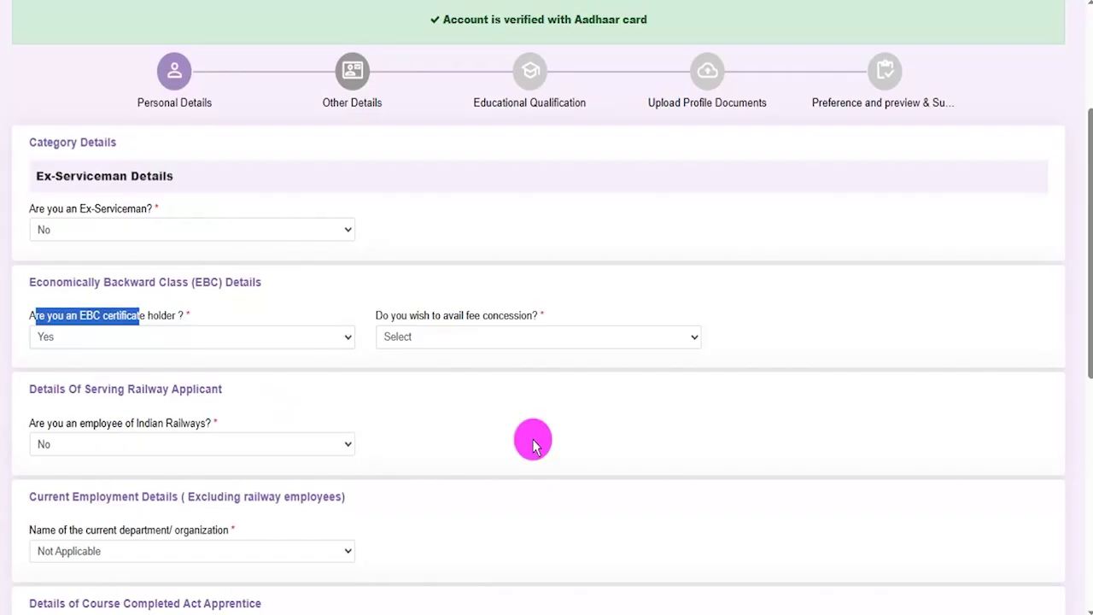
- Highlight the question about availing the fee concession in the EBC details and answer it Yes
drag(388, 317, 520, 320)
click(520, 323)
click(484, 336)
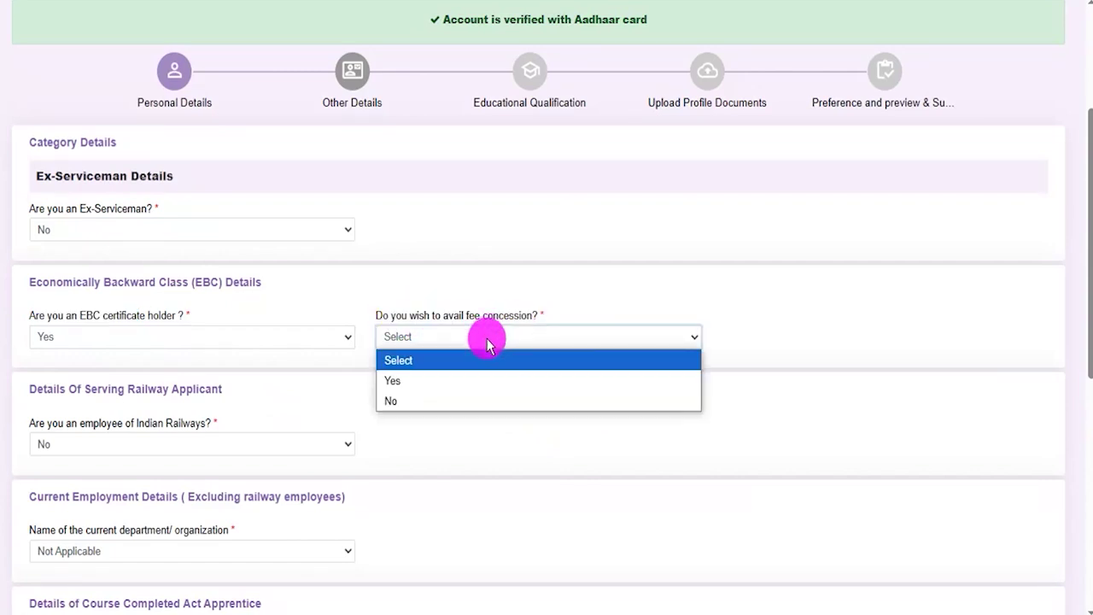
click(439, 378)
- Highlight the EBC Certificate No label, and view the Issuing Authority options and the Date of issue calendar
drag(744, 315, 783, 316)
click(87, 386)
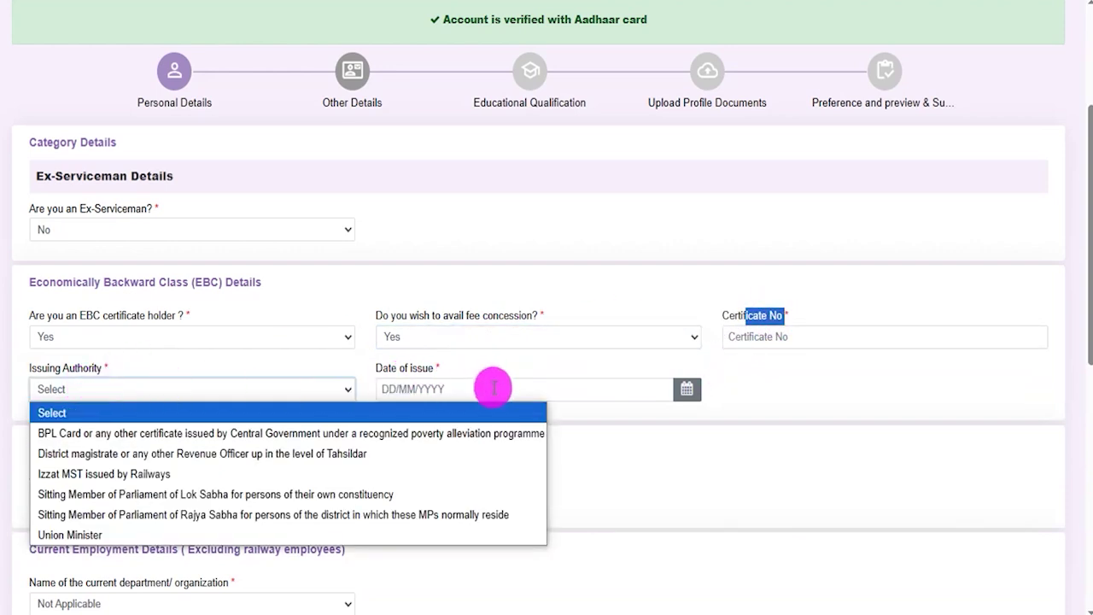
click(688, 390)
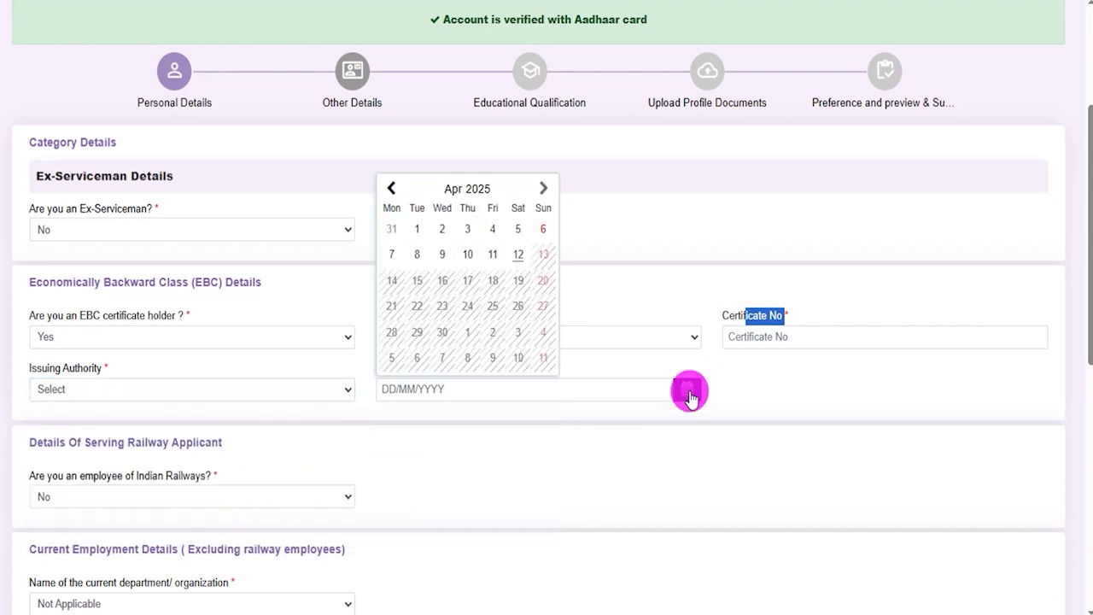
click(748, 385)
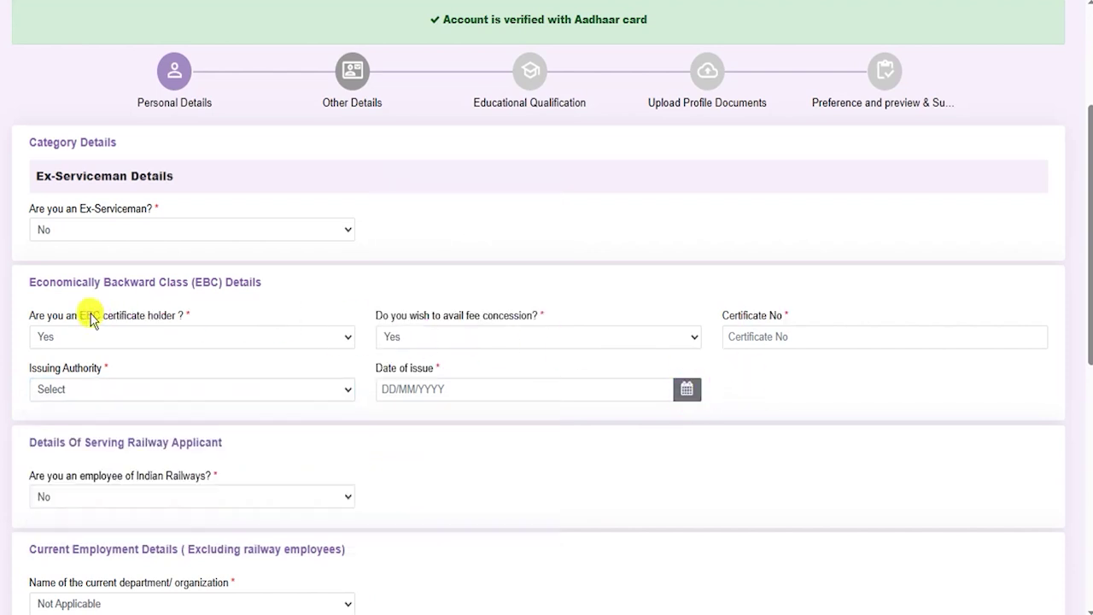
- Highlight the EBC certificate holder question again and set its answer to No
drag(84, 315, 157, 313)
click(157, 315)
click(138, 338)
click(61, 399)
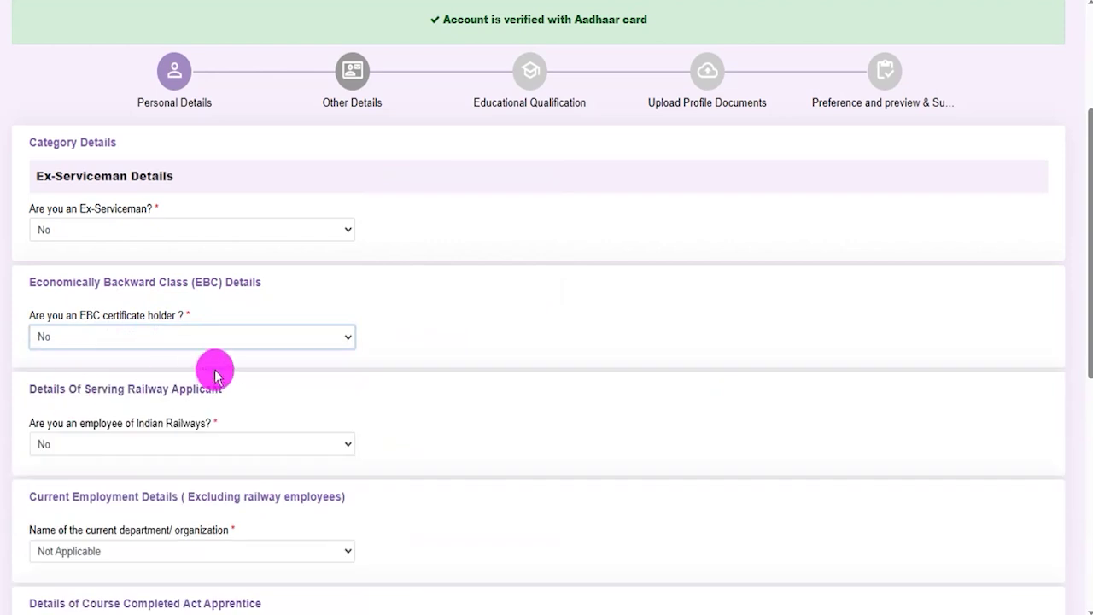
- Highlight the Details Of Serving Railway Applicant heading, and answer Yes to being an employee of Indian Railways
drag(70, 389, 192, 388)
click(188, 388)
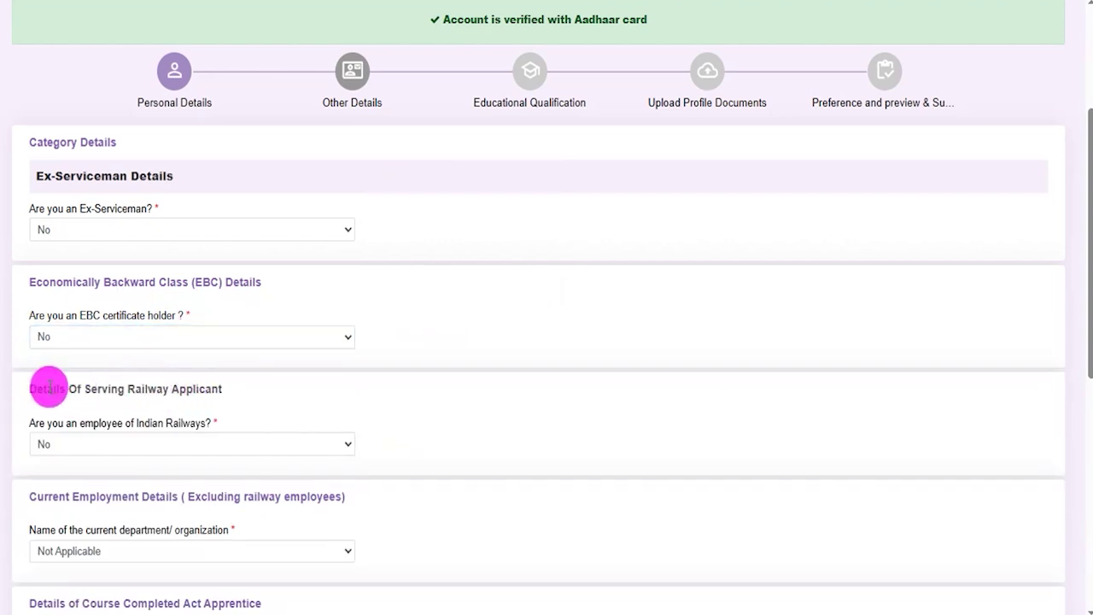
drag(49, 388, 199, 390)
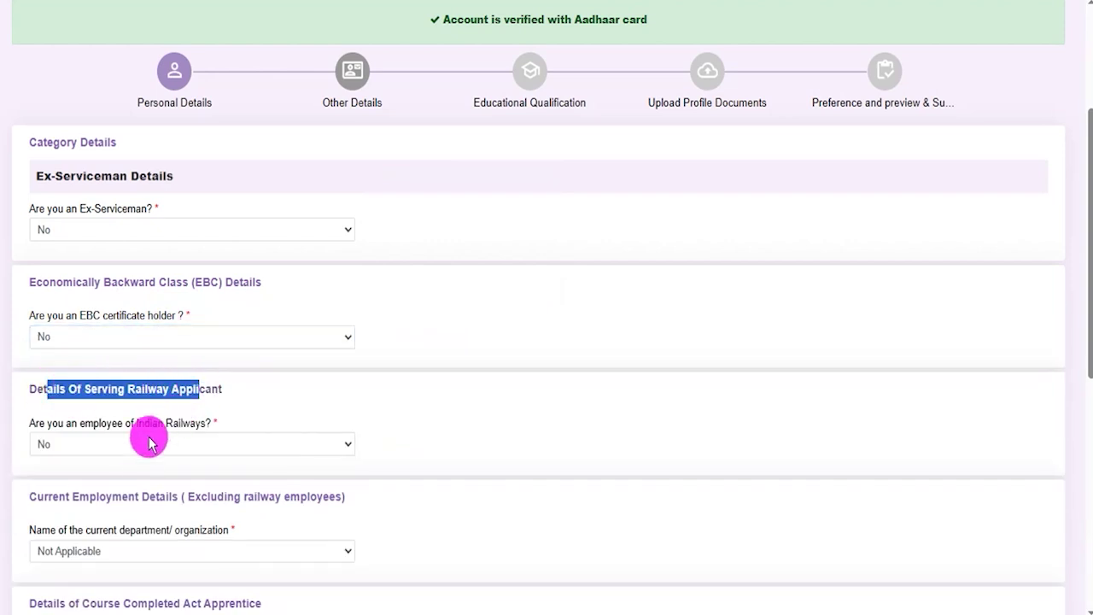
drag(66, 423, 145, 435)
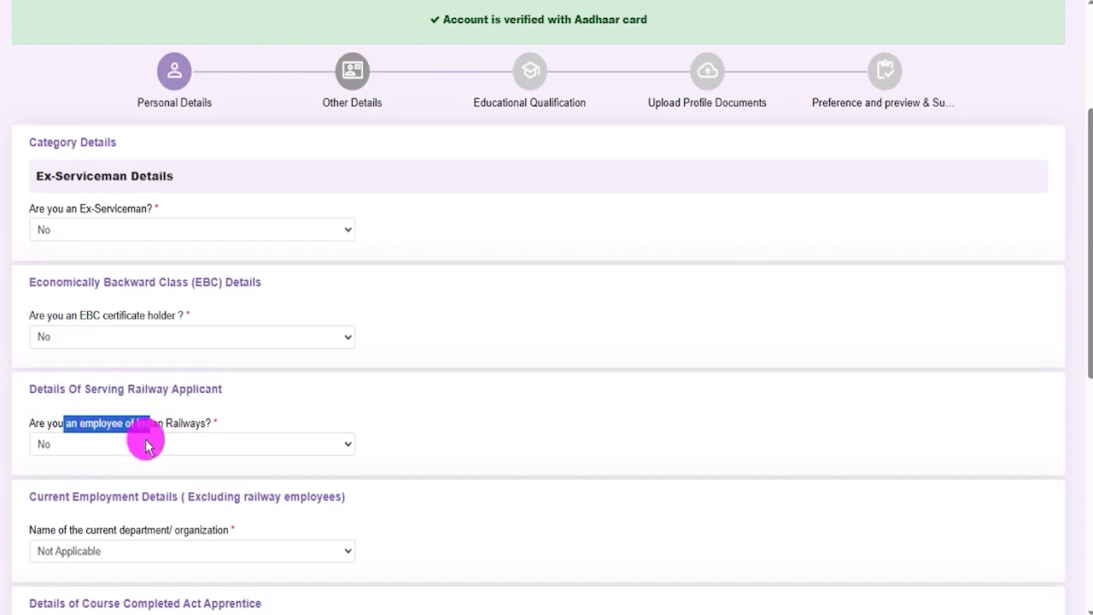
click(137, 444)
click(60, 487)
- Highlight the question about applying for NOC from the Controlling Officer, answer it Yes, and accept the information notice
drag(399, 423, 481, 441)
click(476, 419)
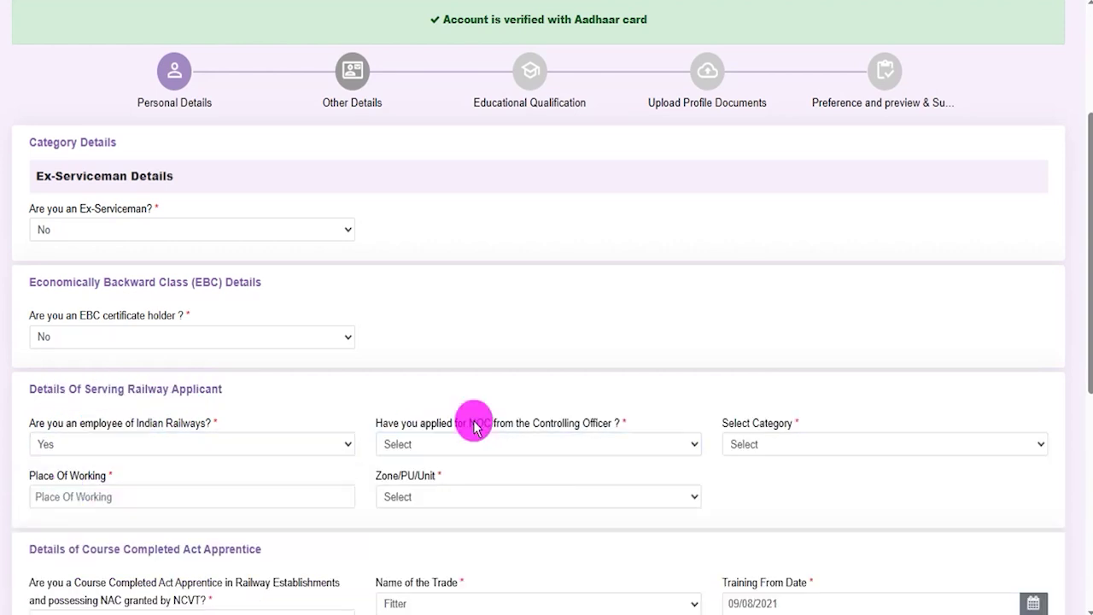
drag(394, 424, 551, 423)
click(513, 444)
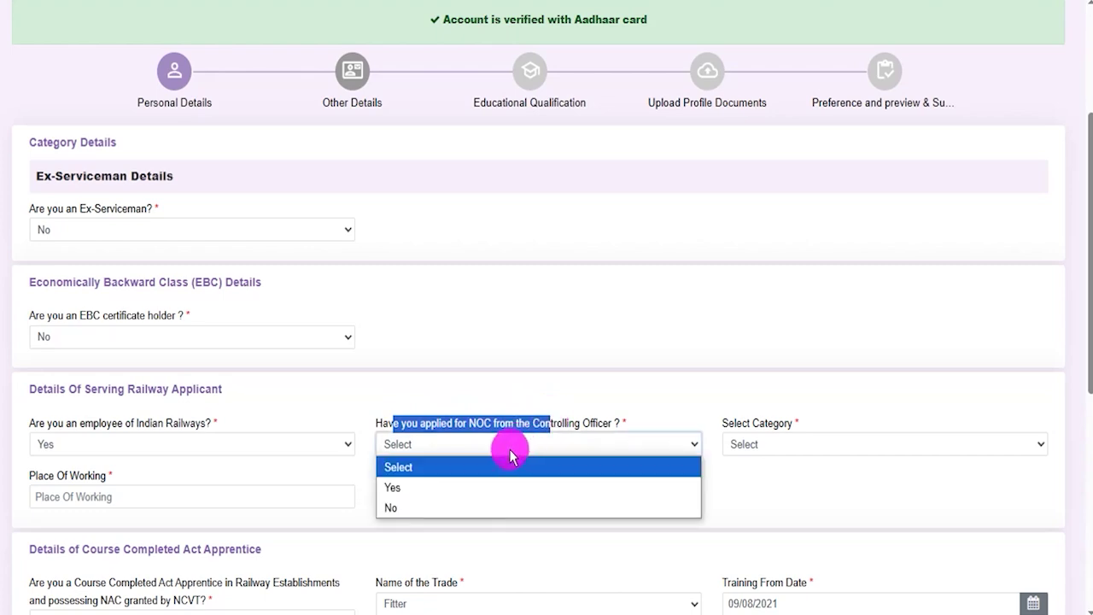
click(457, 487)
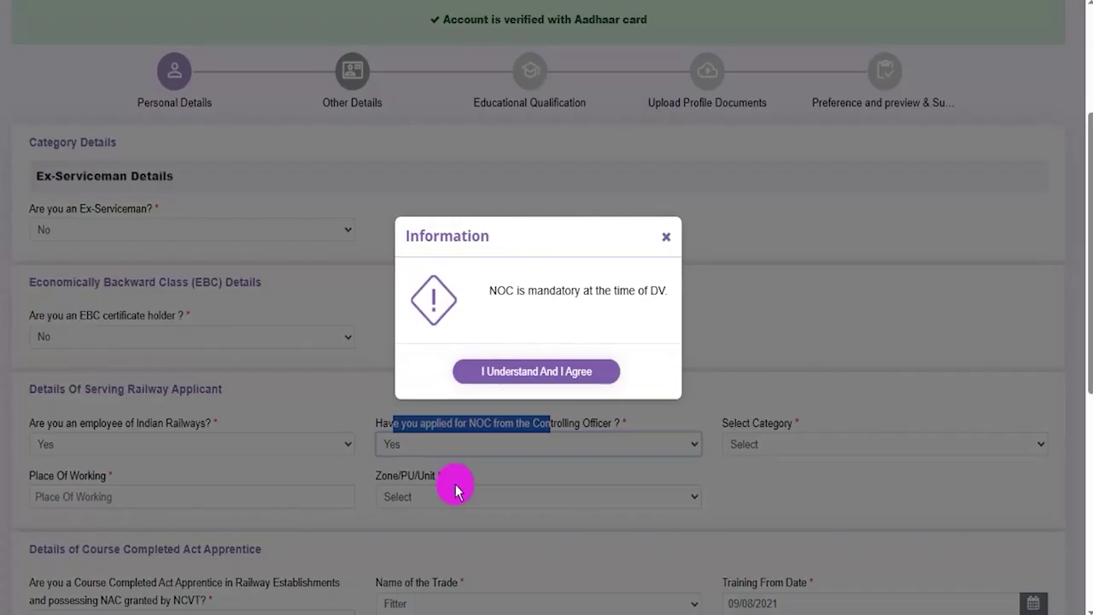
click(498, 371)
- Change the answer about applying for NOC from the Controlling Officer to No
click(450, 451)
click(421, 507)
click(564, 436)
- View the Select Category options for railway employees, and point out the Zone/PU/Unit field
click(736, 451)
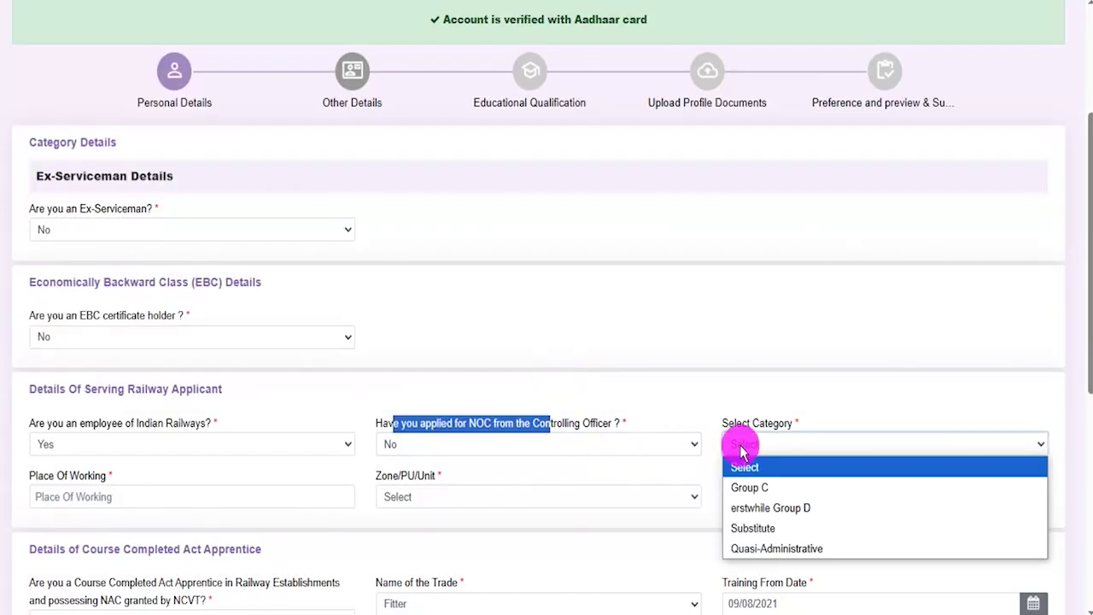
click(739, 451)
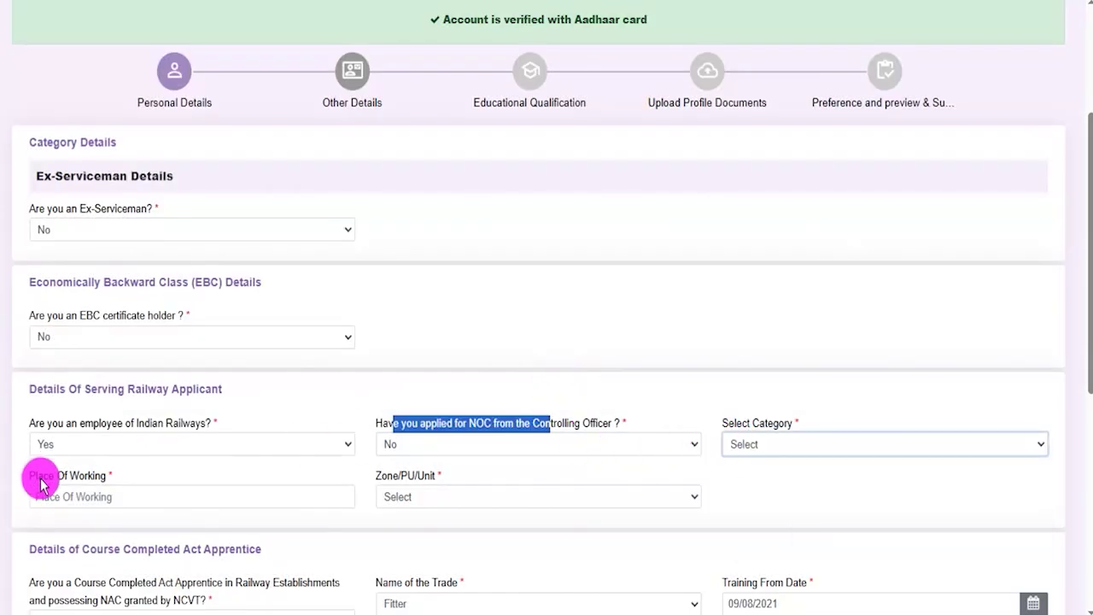
drag(407, 491, 427, 476)
click(427, 495)
click(434, 495)
- Set Are you an employee of Indian Railways? to No
click(175, 444)
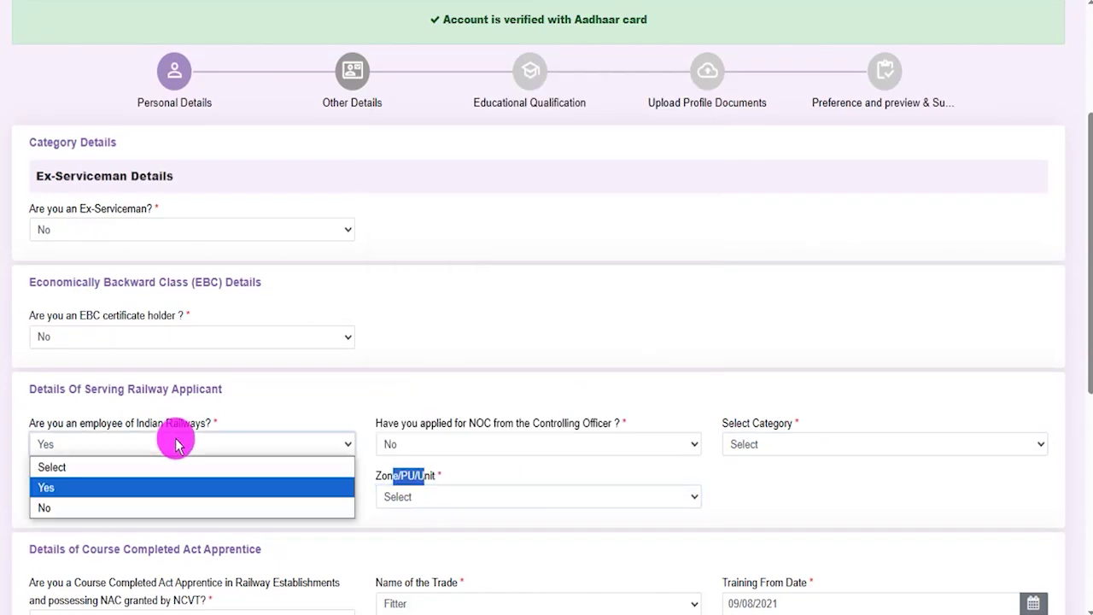
click(96, 506)
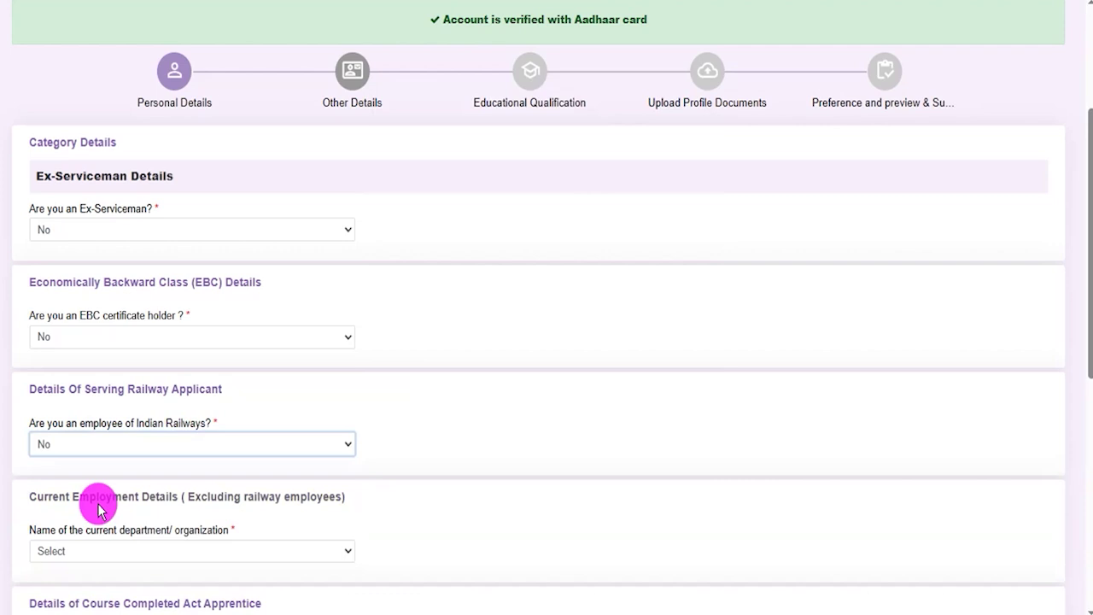
- Highlight the Current Employment Details heading, set the current department/organization to State Government, and accept the information notice
drag(55, 496, 158, 496)
click(103, 553)
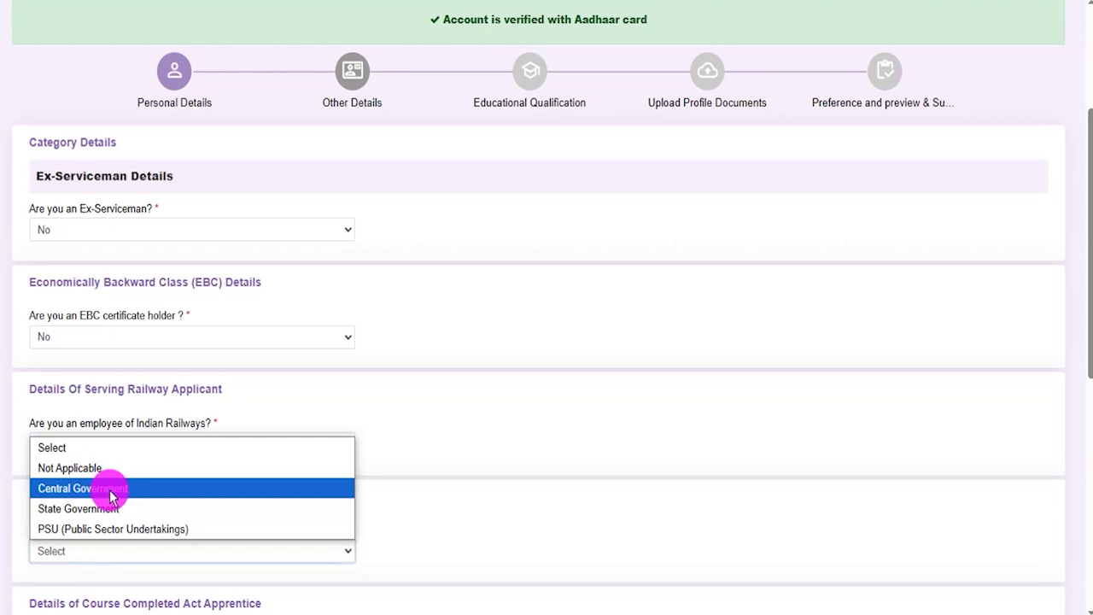
click(68, 509)
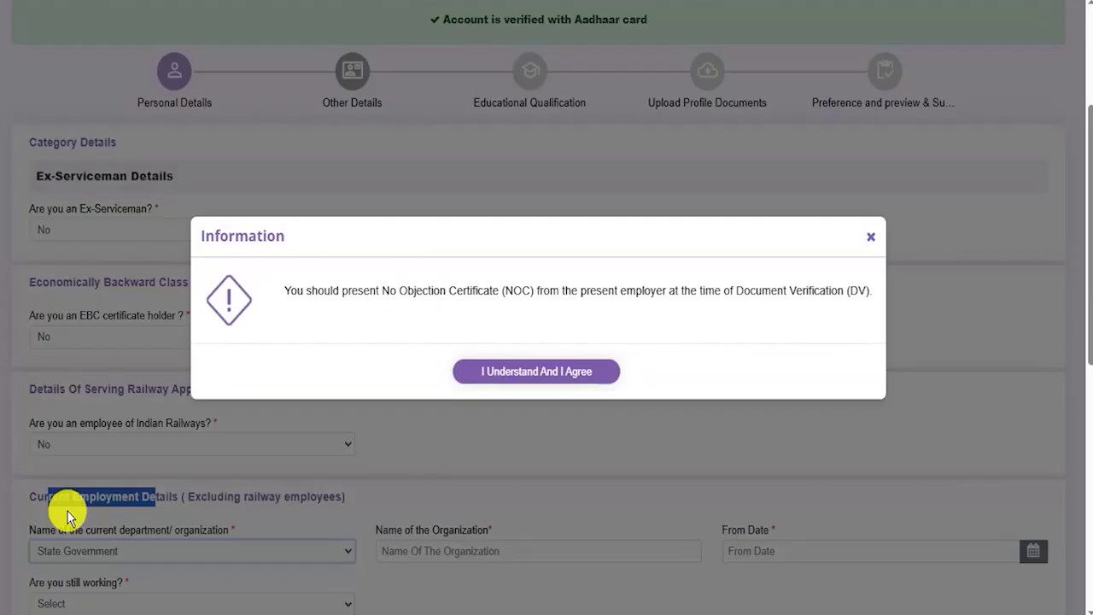
click(513, 374)
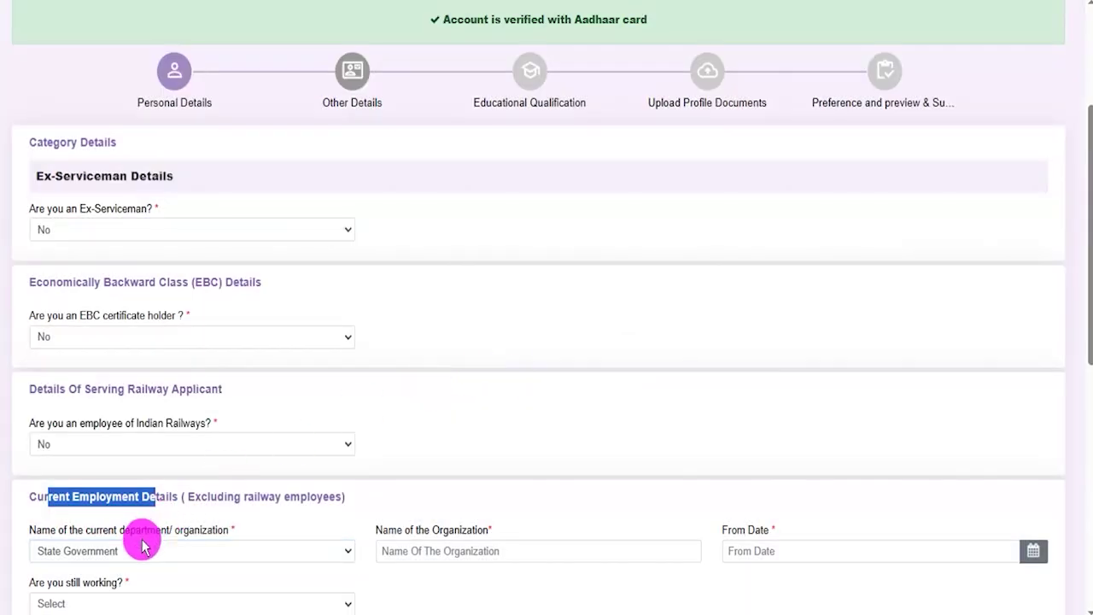
- Point out the Name of the Organization field, and view the From Date calendar and the Are you still working? options
drag(404, 529, 461, 530)
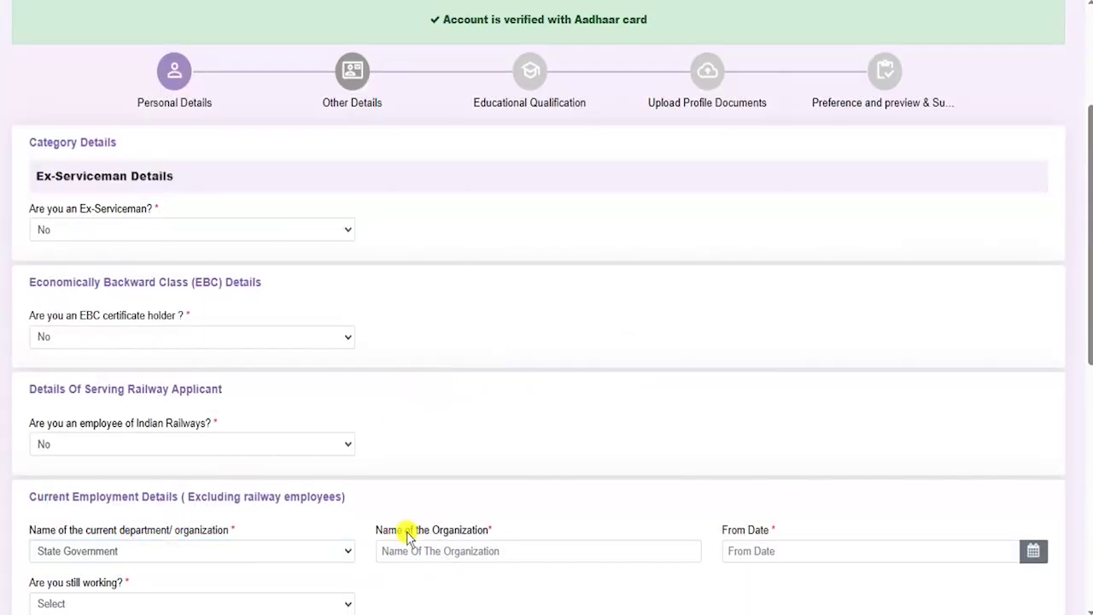
click(758, 547)
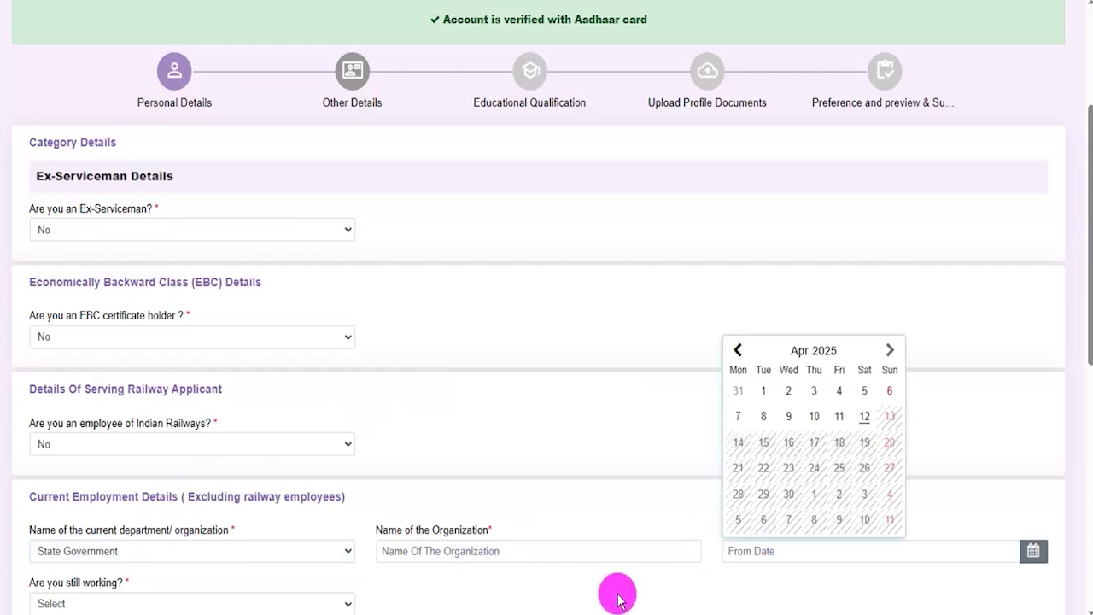
click(568, 597)
click(260, 600)
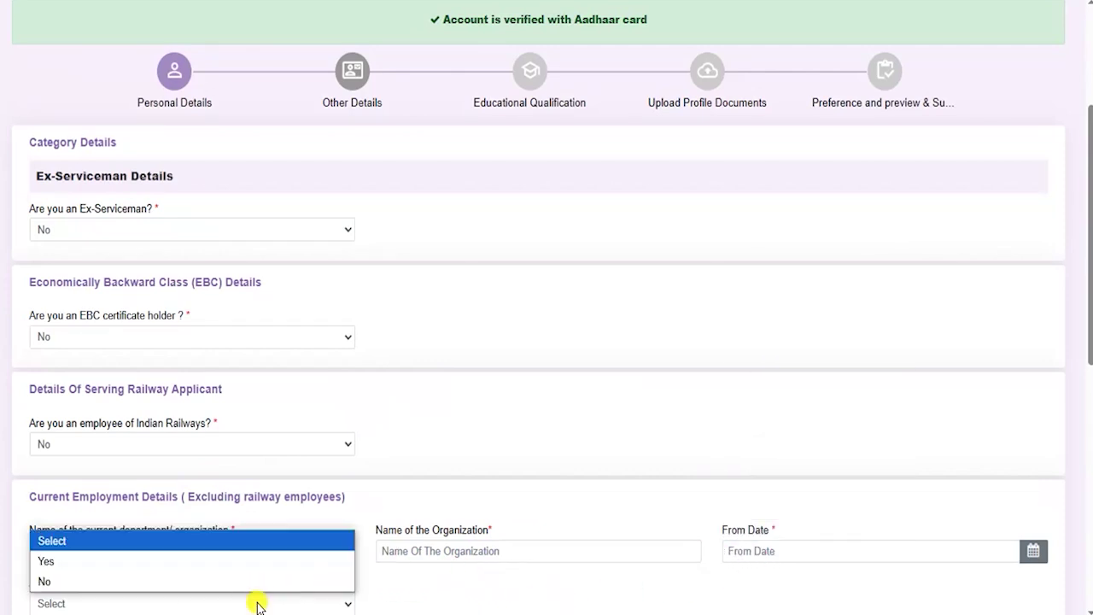
click(396, 602)
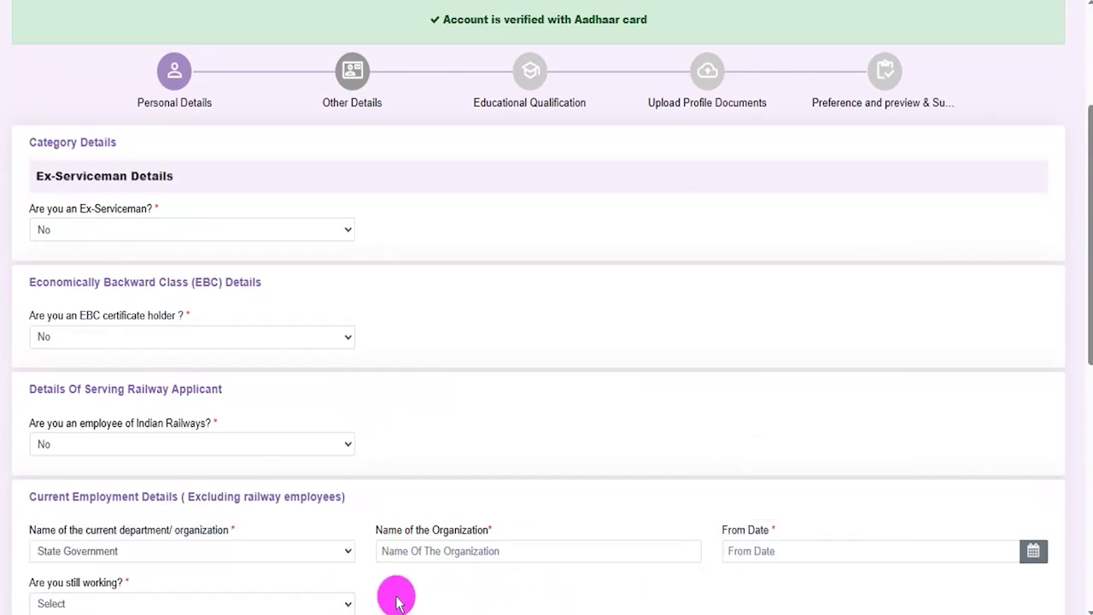
scroll(396, 602, down, 1)
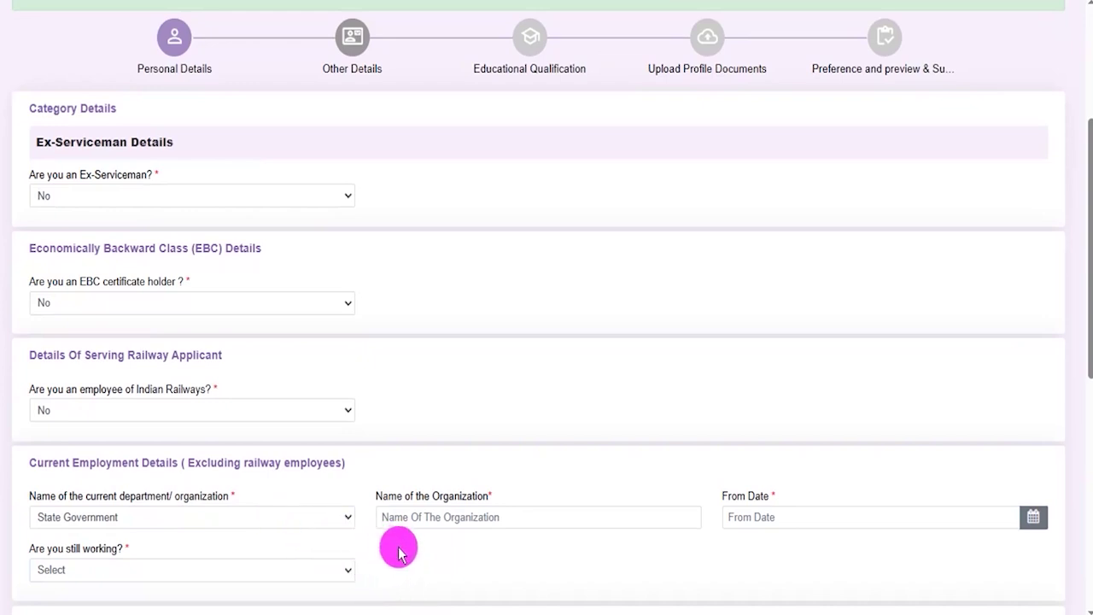
scroll(359, 542, up, 1)
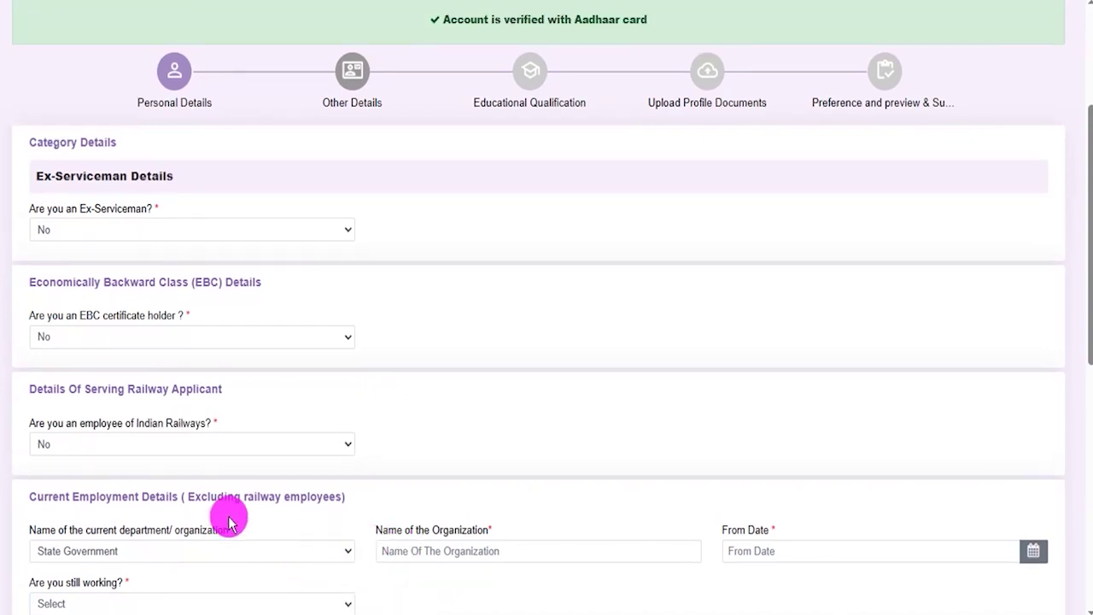
- Set the name of the current department/organization under Current Employment Details to Not Applicable
click(162, 549)
click(94, 468)
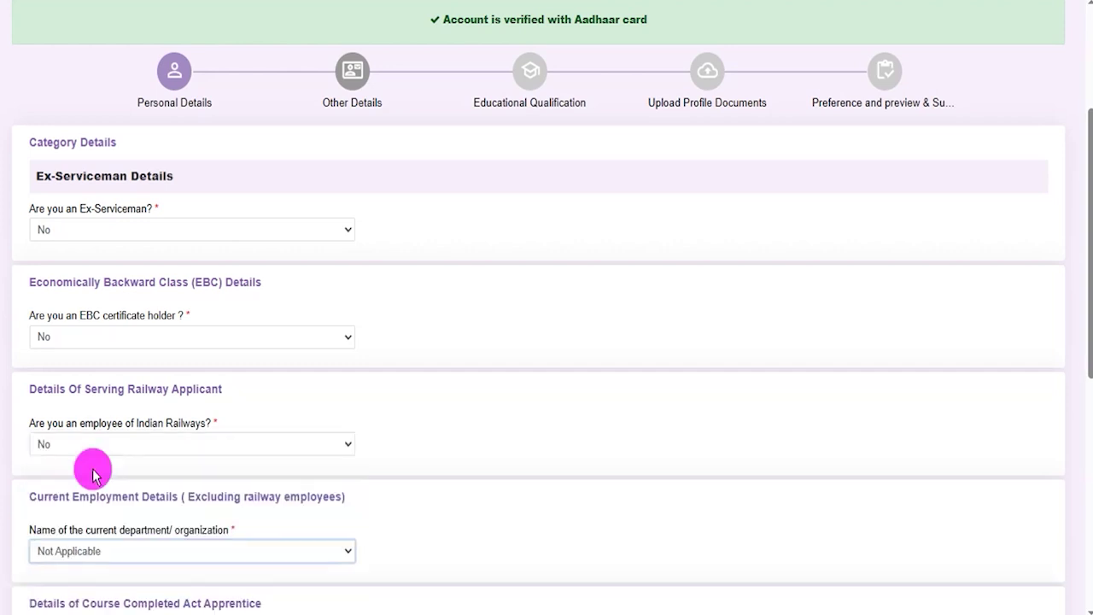
click(442, 561)
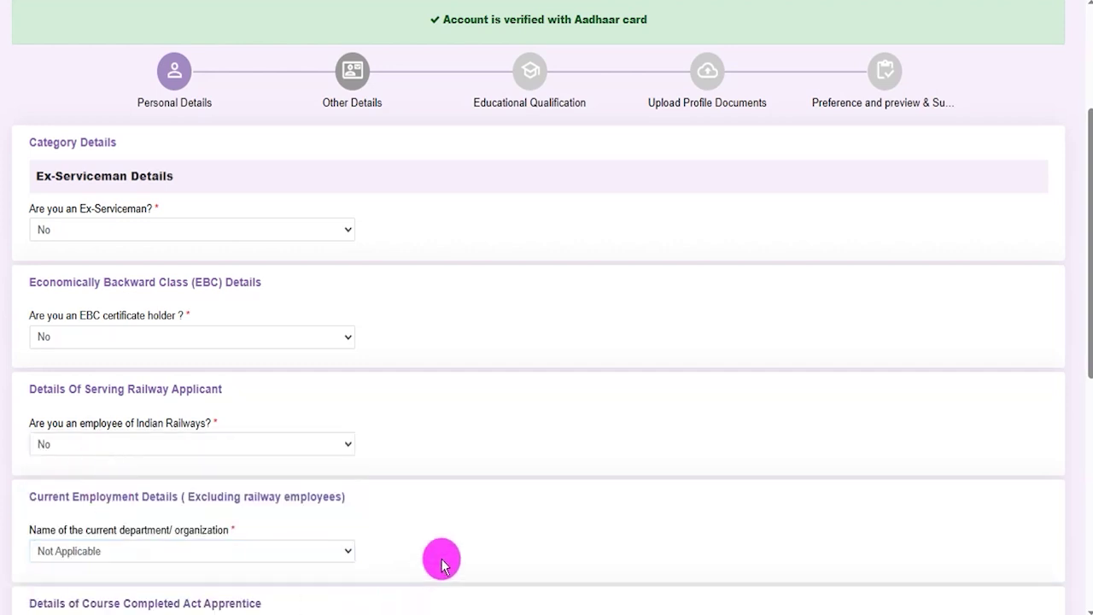
- Highlight Act Apprentice in the section heading, answer Yes for Course Completed Act Apprentice, and choose Fitter as the trade
scroll(442, 562, down, 5)
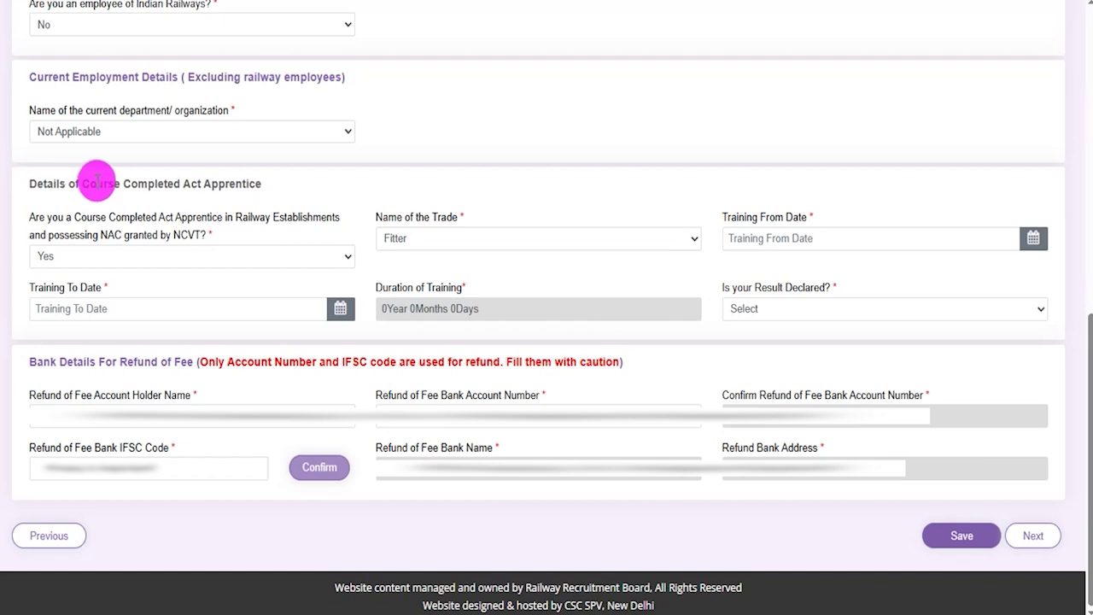
drag(182, 184, 246, 184)
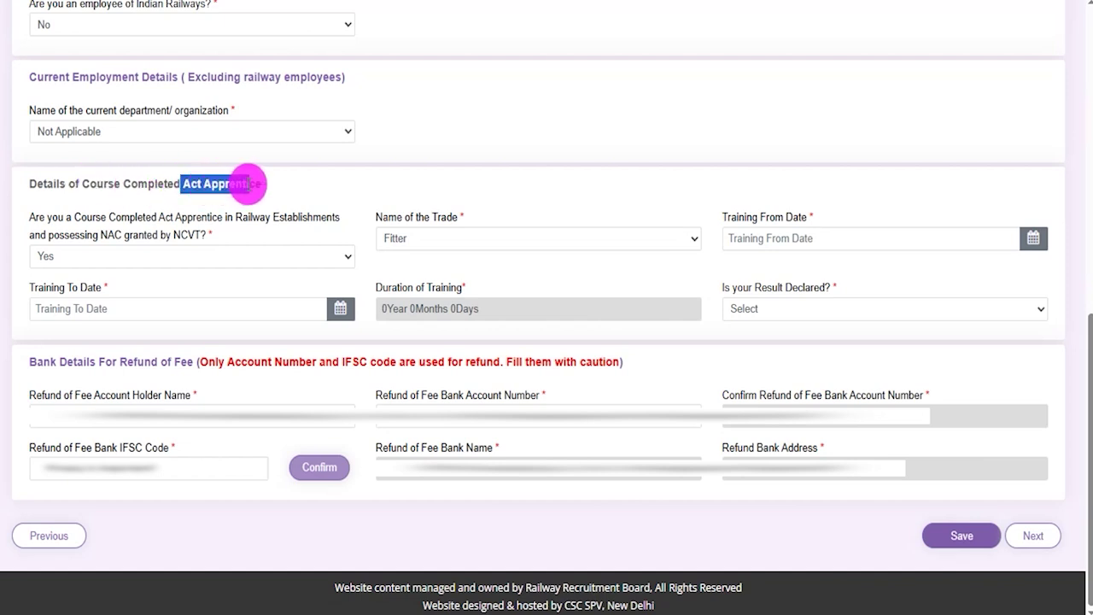
click(135, 260)
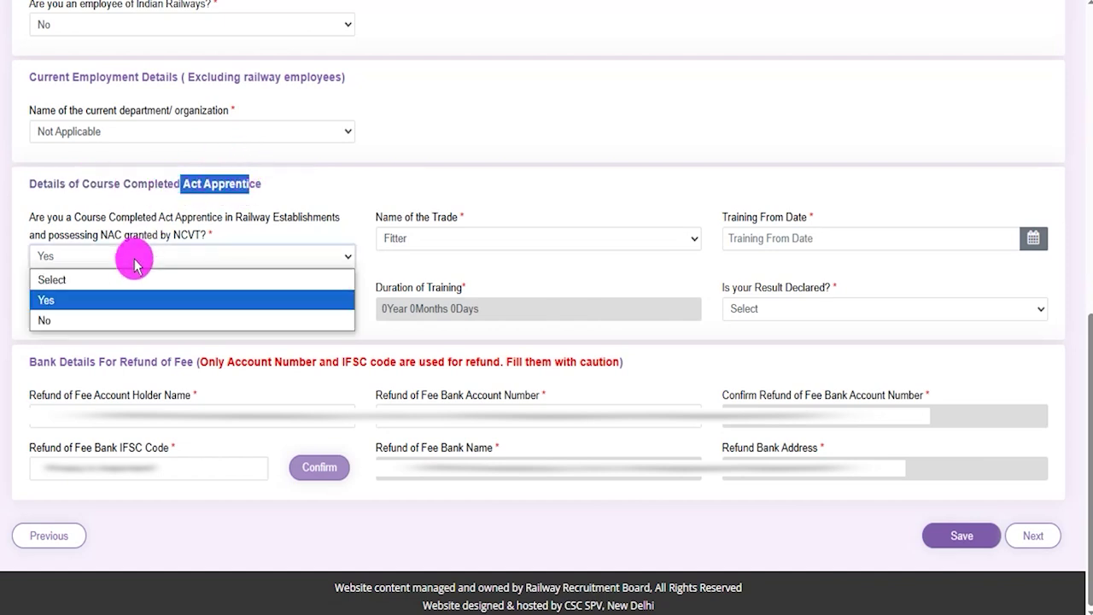
click(138, 298)
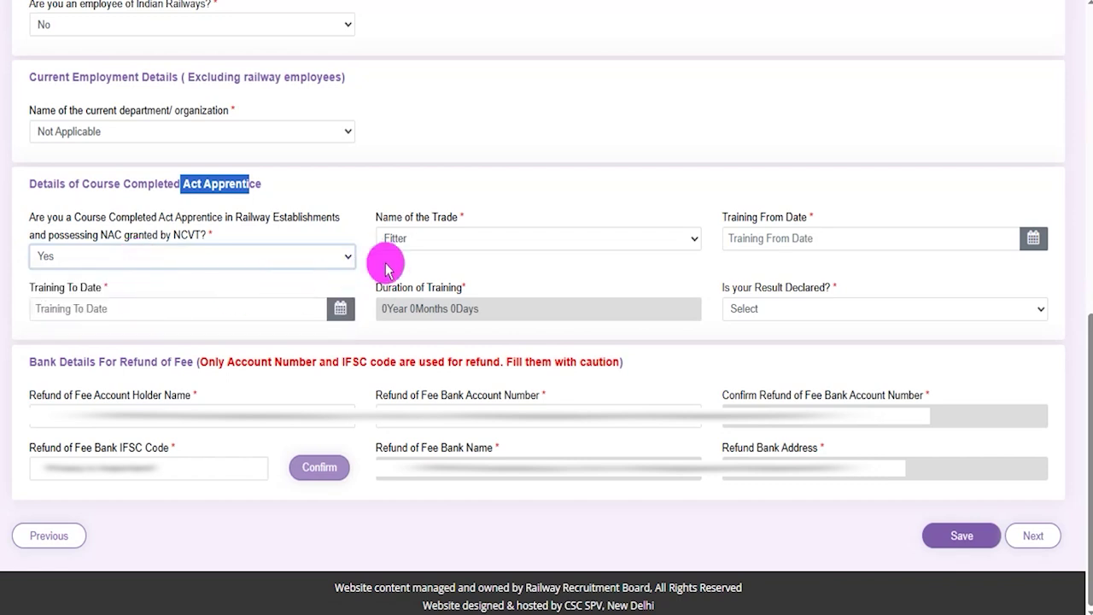
click(450, 243)
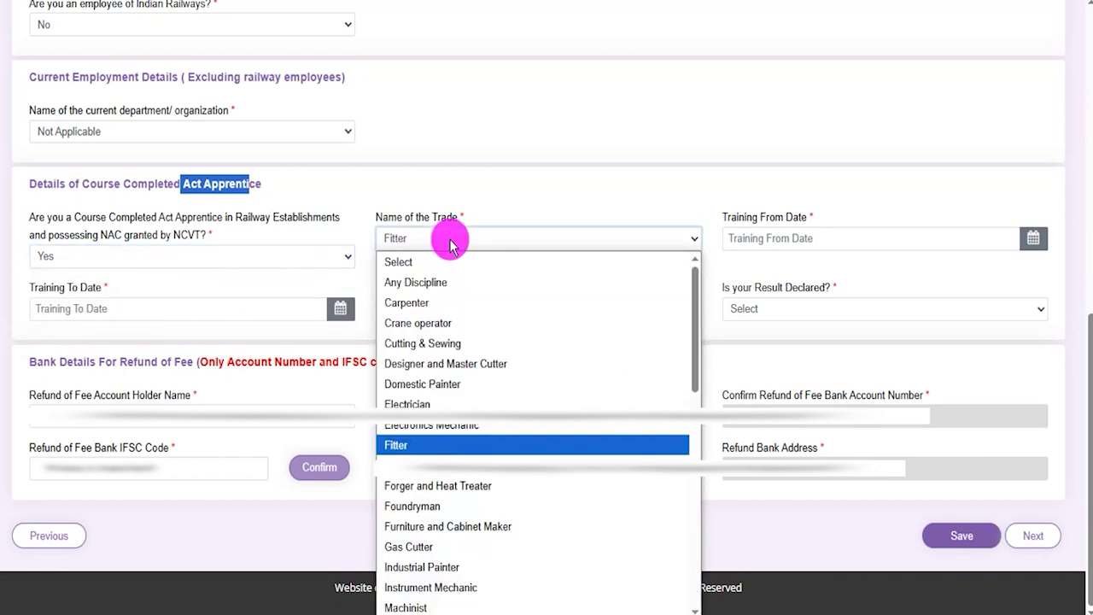
click(425, 445)
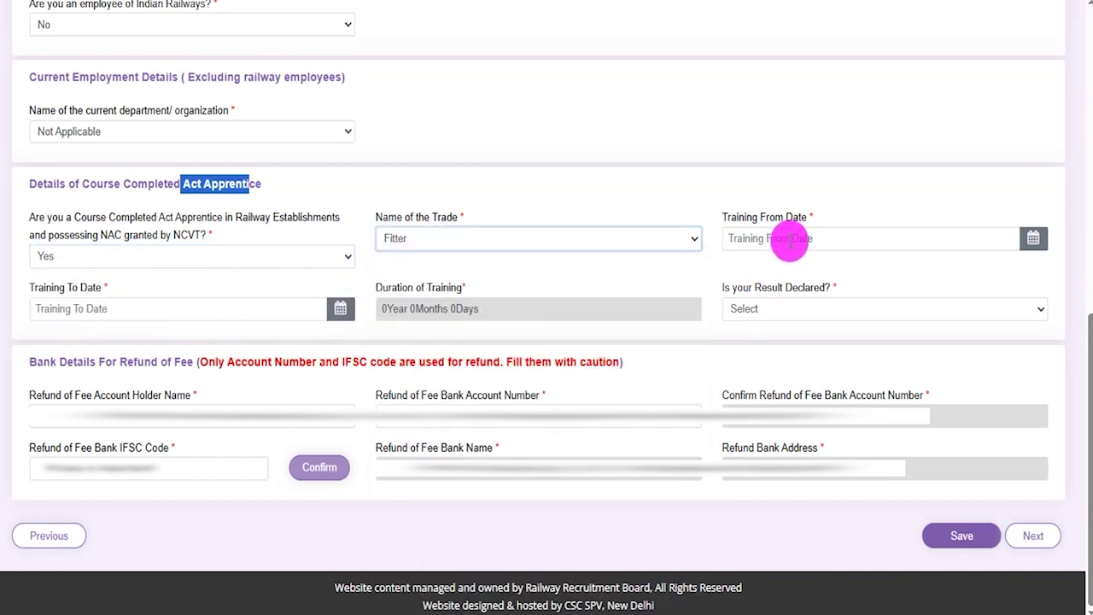
- View the Training From Date and Training To Date calendars and the Is your Result Declared? options
click(1030, 240)
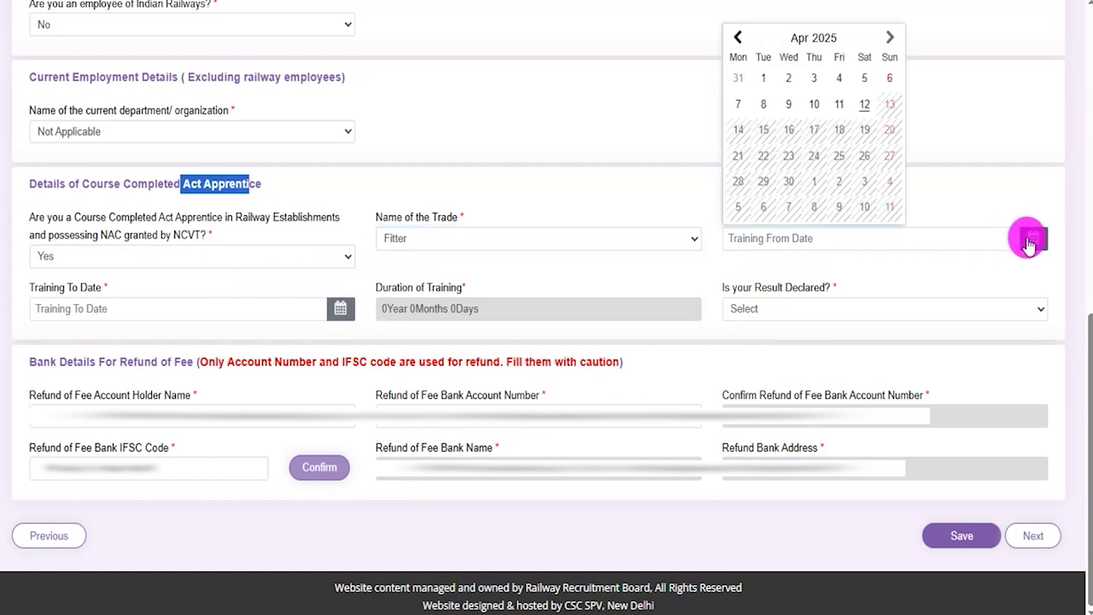
click(341, 310)
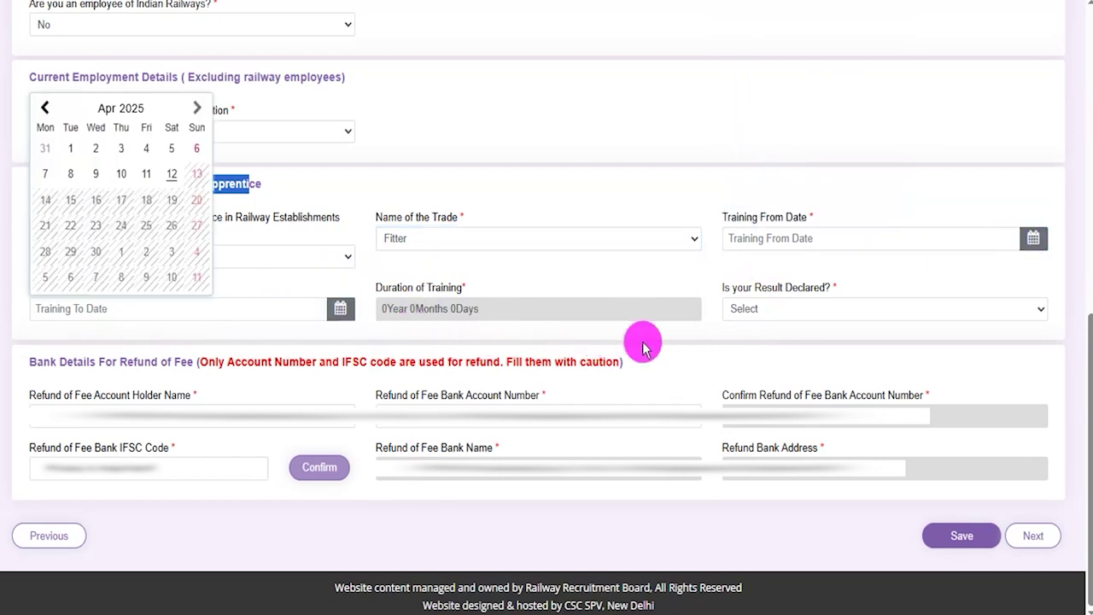
click(750, 308)
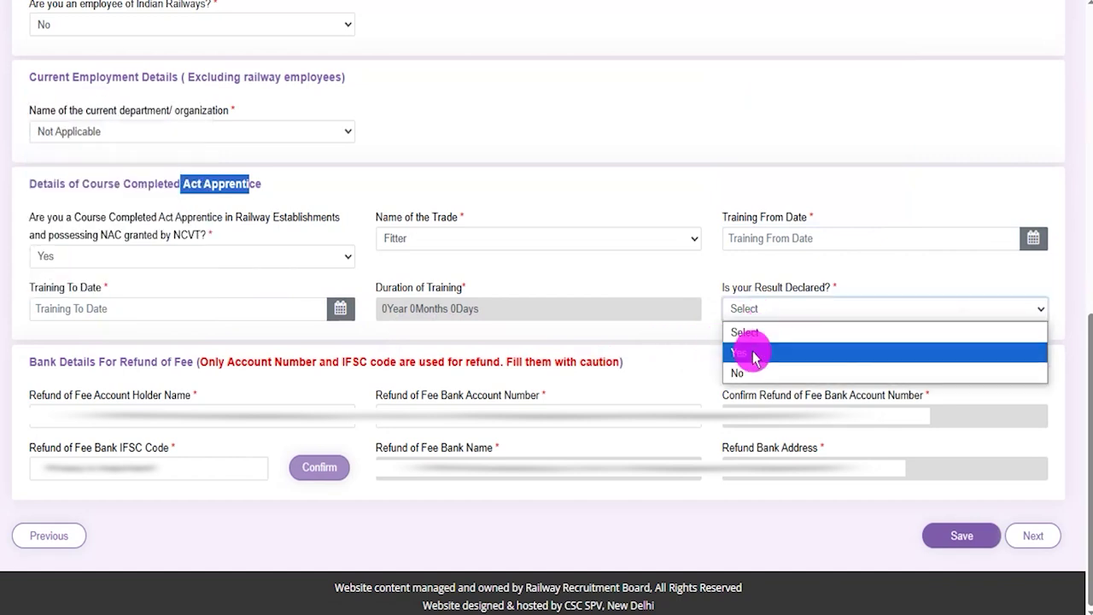
click(706, 270)
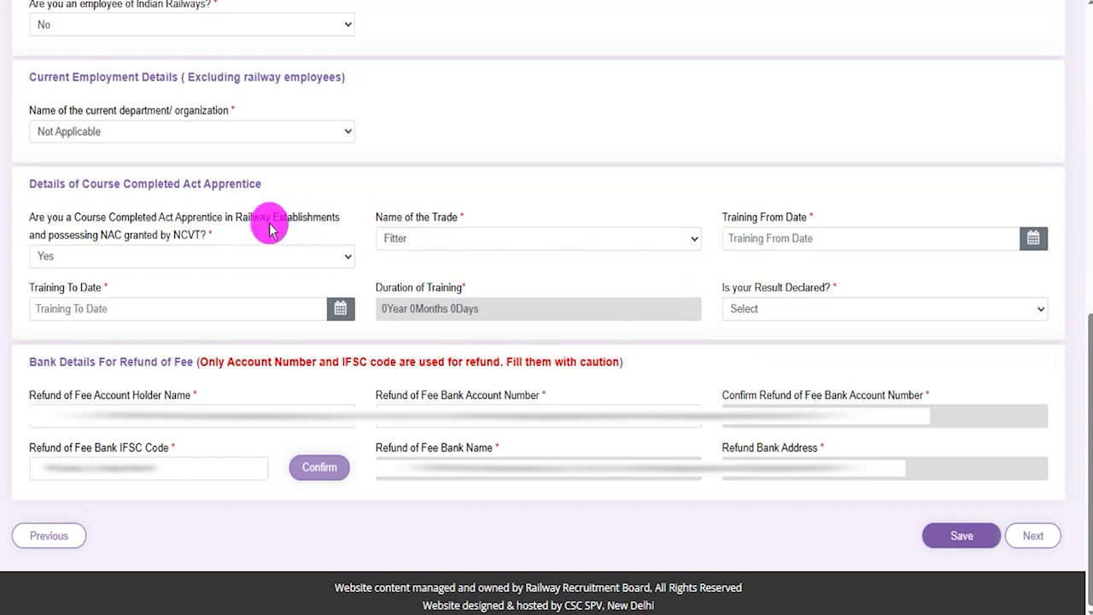
- Highlight the Act Apprentice heading again and view the answer options for the Course Completed Act Apprentice question
drag(188, 186, 229, 185)
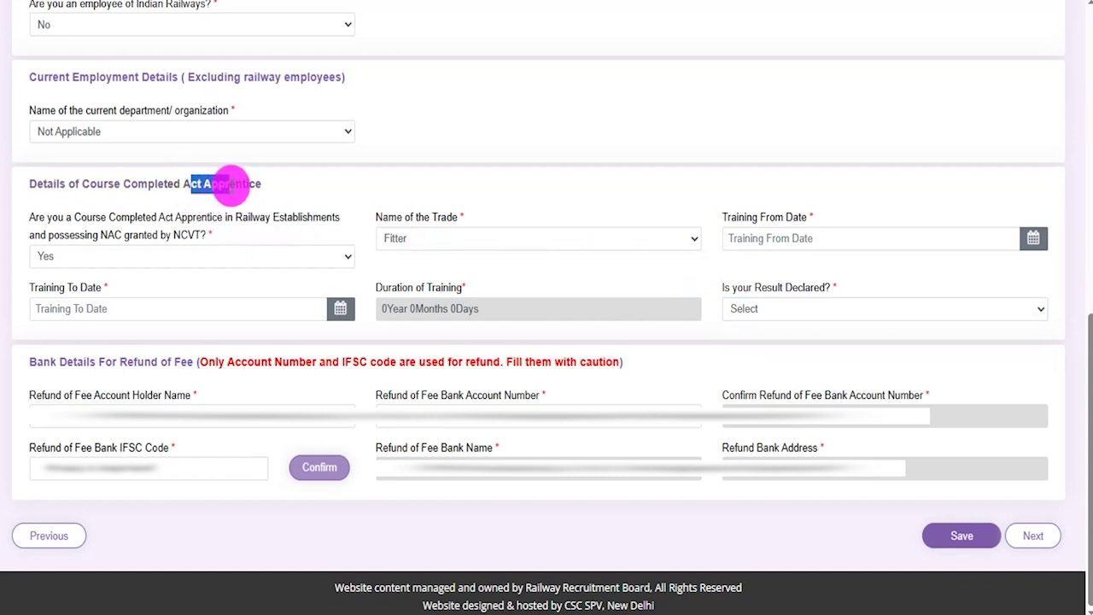
click(157, 255)
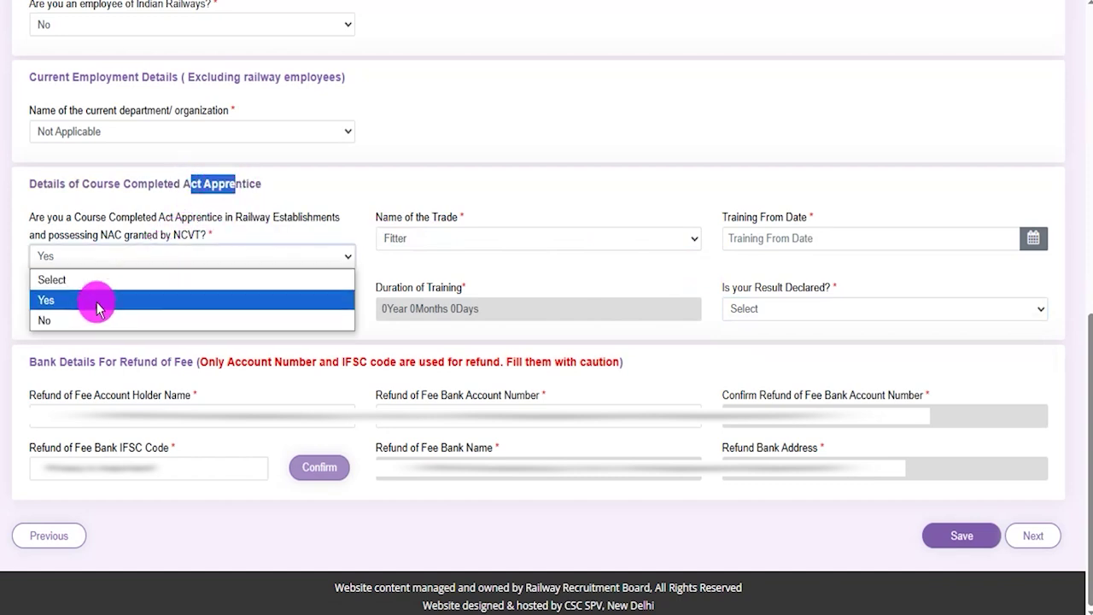
click(391, 167)
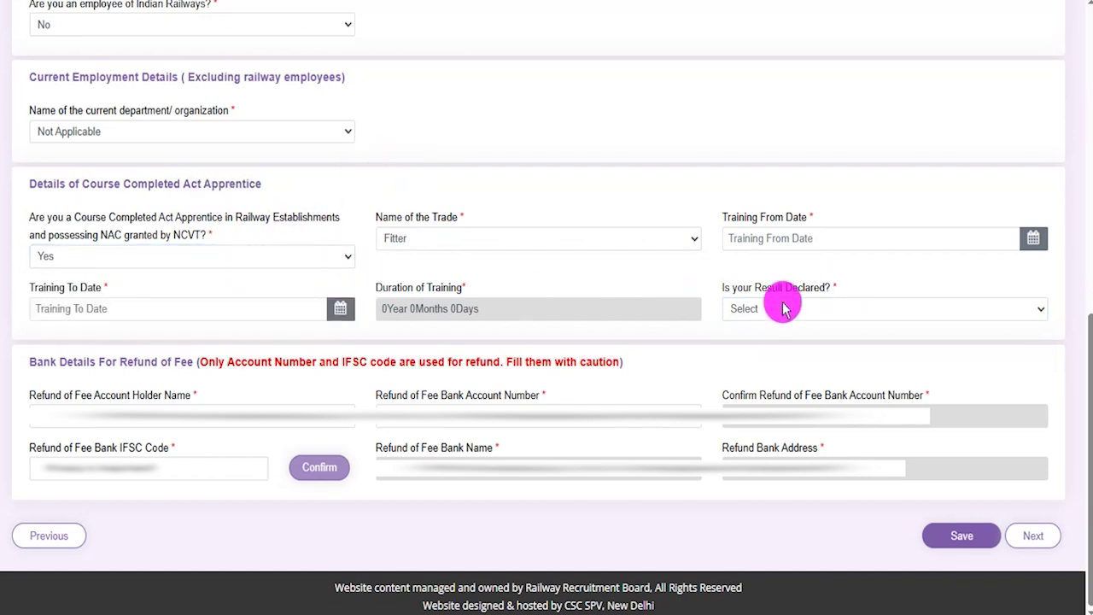
- Highlight the Bank Details For Refund of Fee heading and mark the account holder, account number, confirmation, IFSC code, bank name and address fields
drag(42, 362, 165, 360)
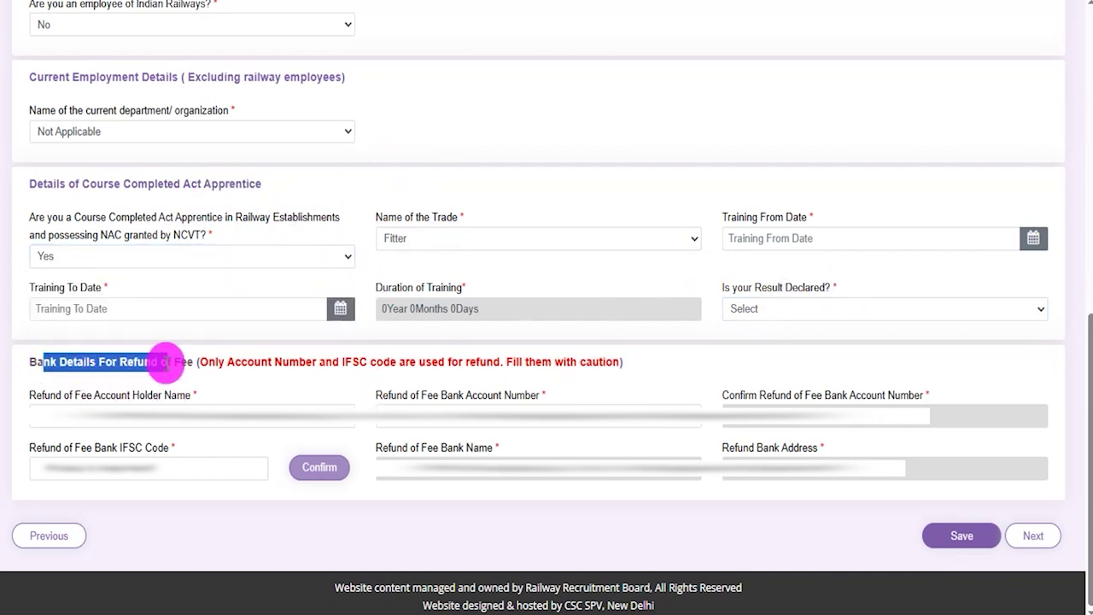
click(130, 417)
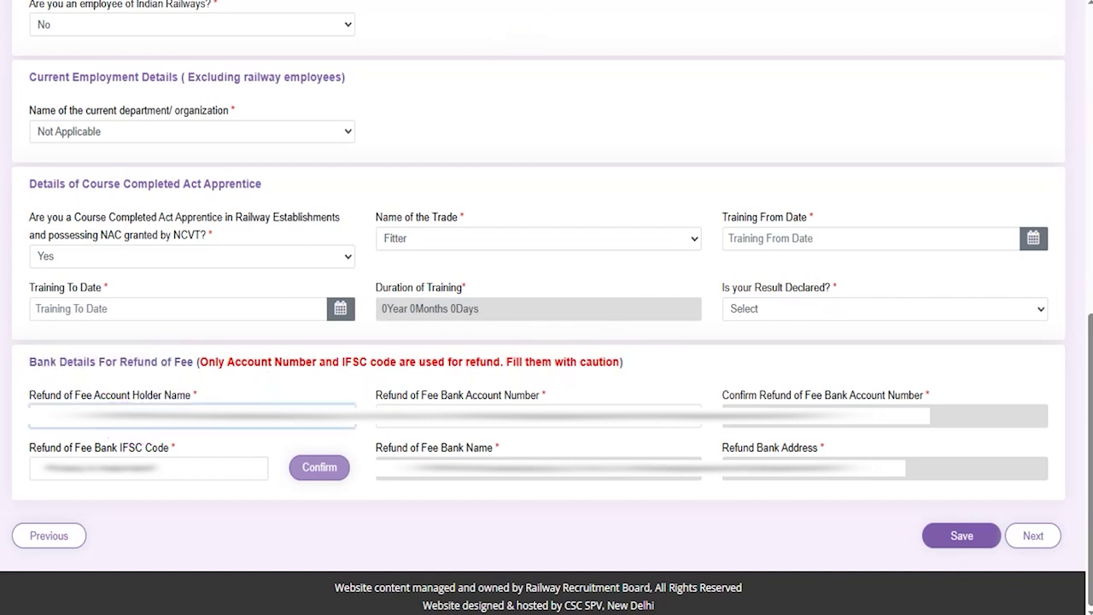
click(644, 475)
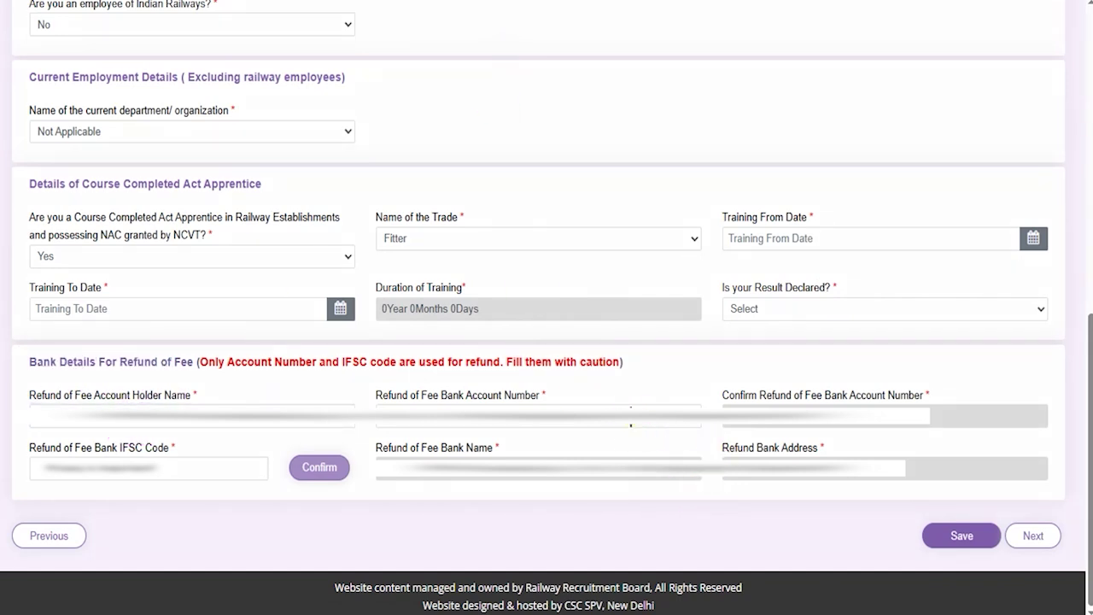
drag(662, 406, 699, 372)
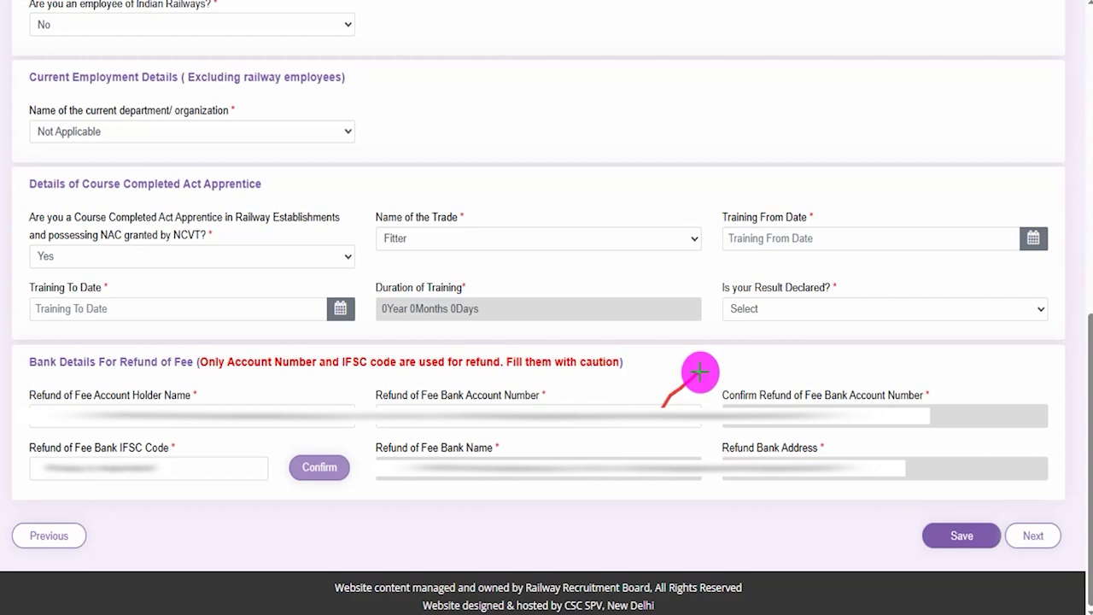
drag(931, 411, 970, 380)
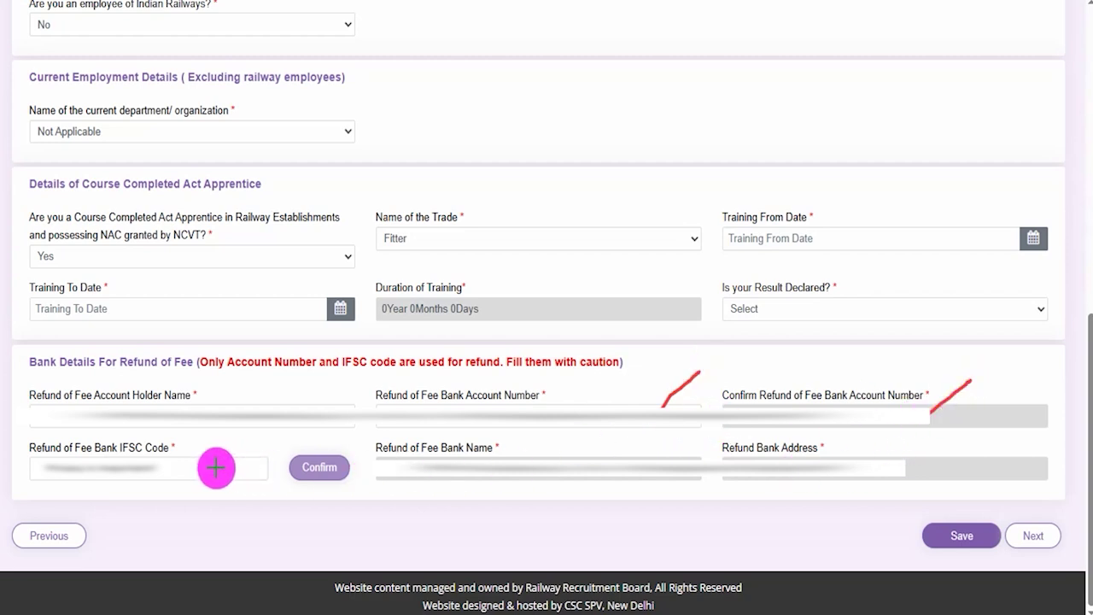
drag(190, 469, 267, 431)
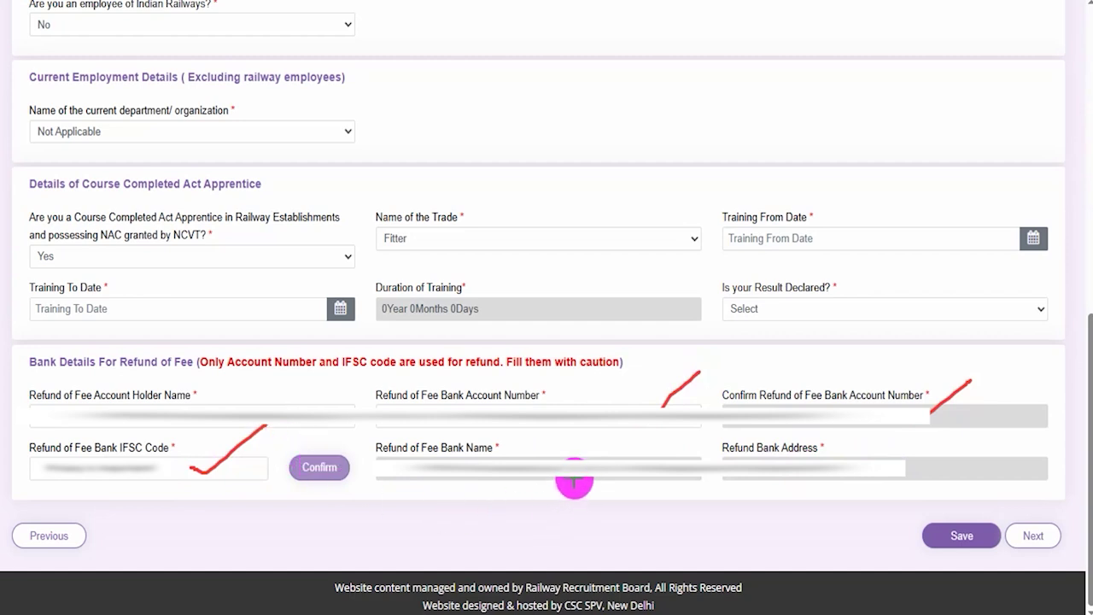
drag(603, 459, 632, 440)
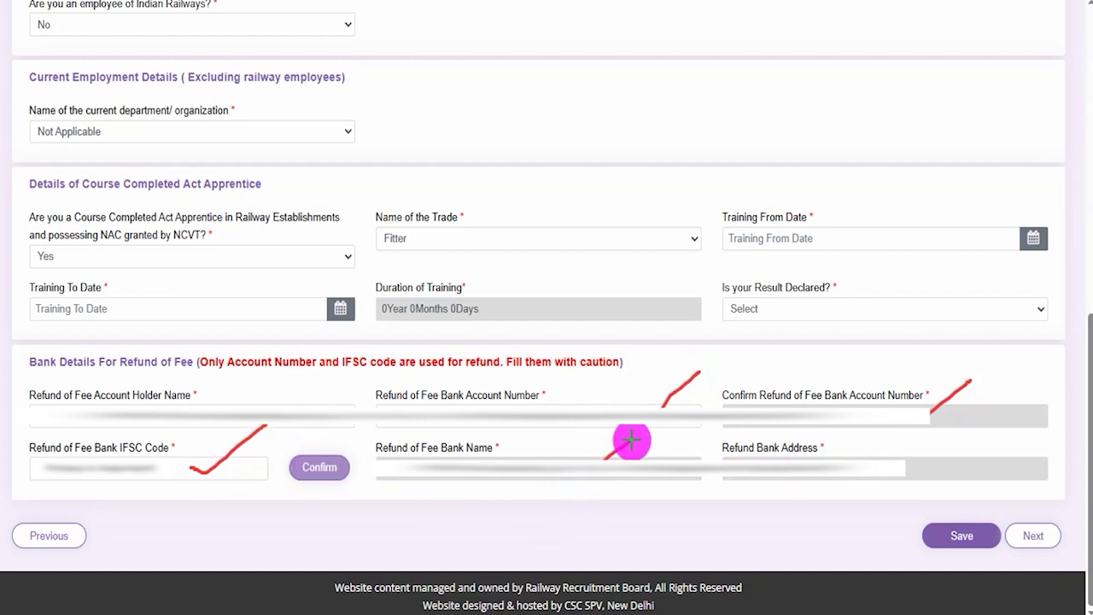
drag(907, 471, 978, 433)
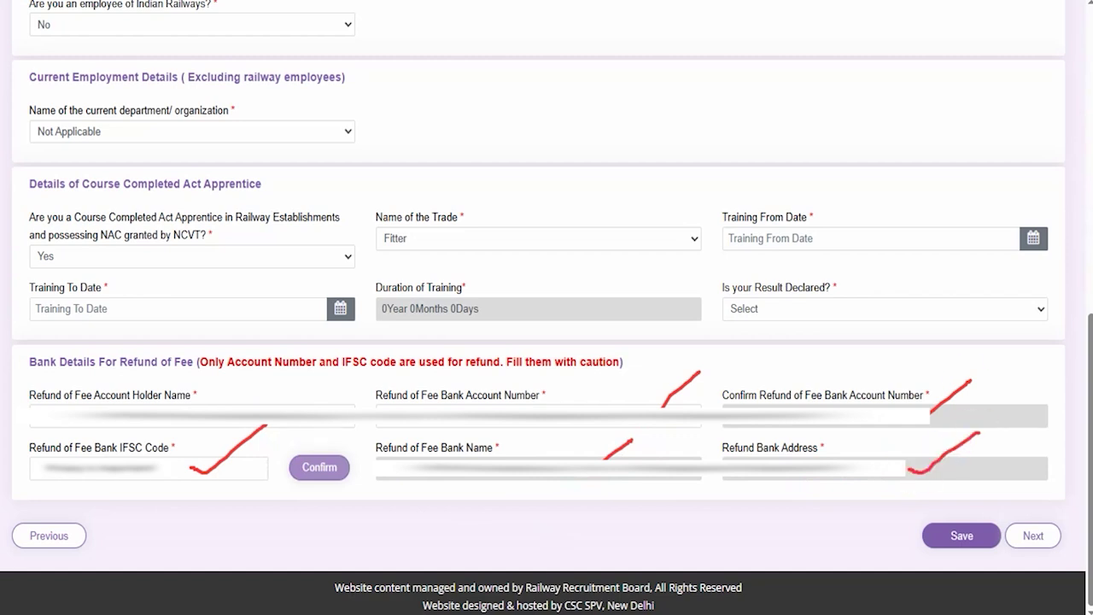
- Point out the Save and Next controls with arrows, and proceed to the Educational Qualification stage
drag(804, 502, 912, 531)
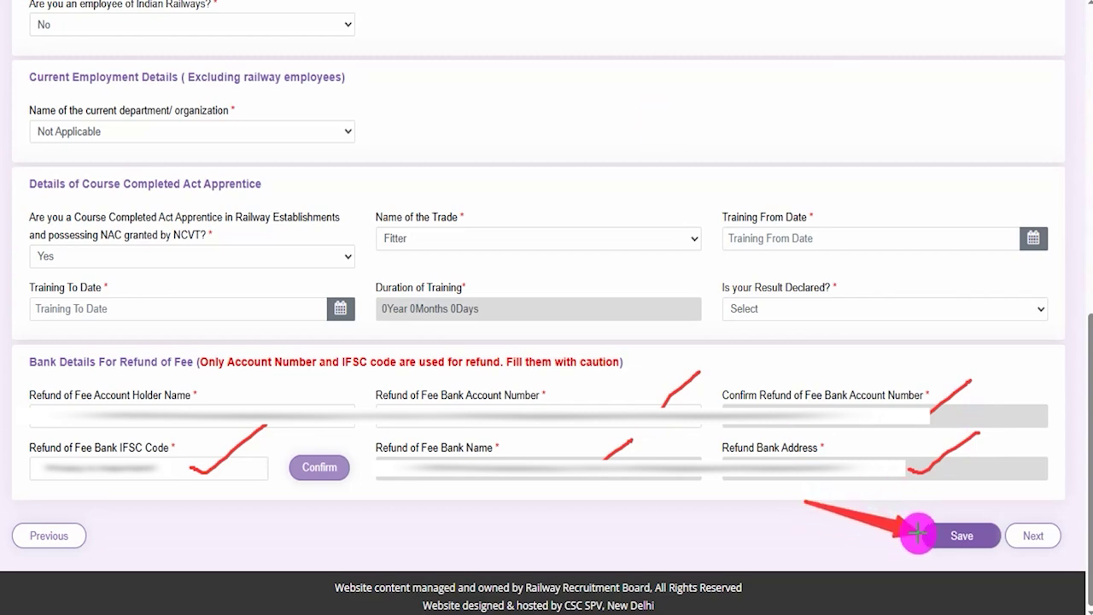
drag(1078, 425, 1043, 503)
click(1033, 533)
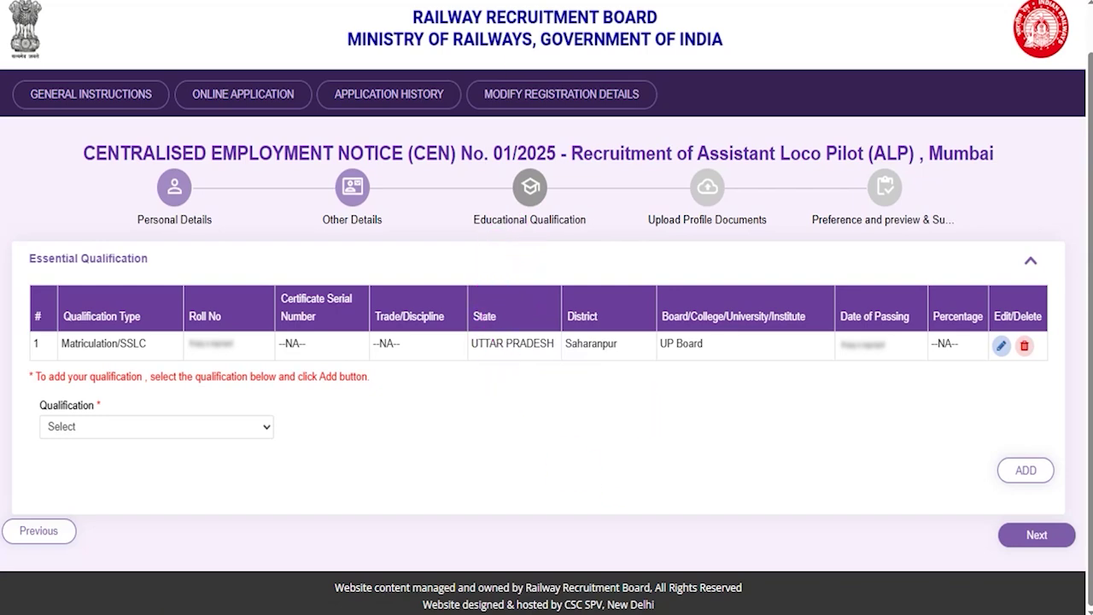
click(478, 4)
drag(495, 268, 587, 267)
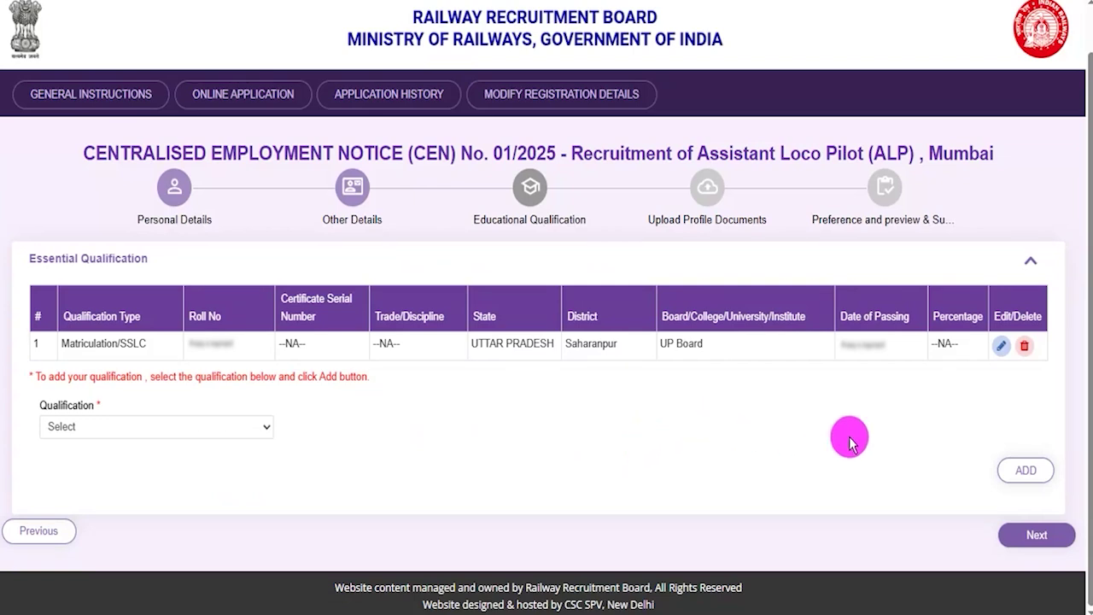
- Open the Matriculation/SSLC entry for editing and review its State, District, Board, Date of Passing and Roll No fields
click(1000, 349)
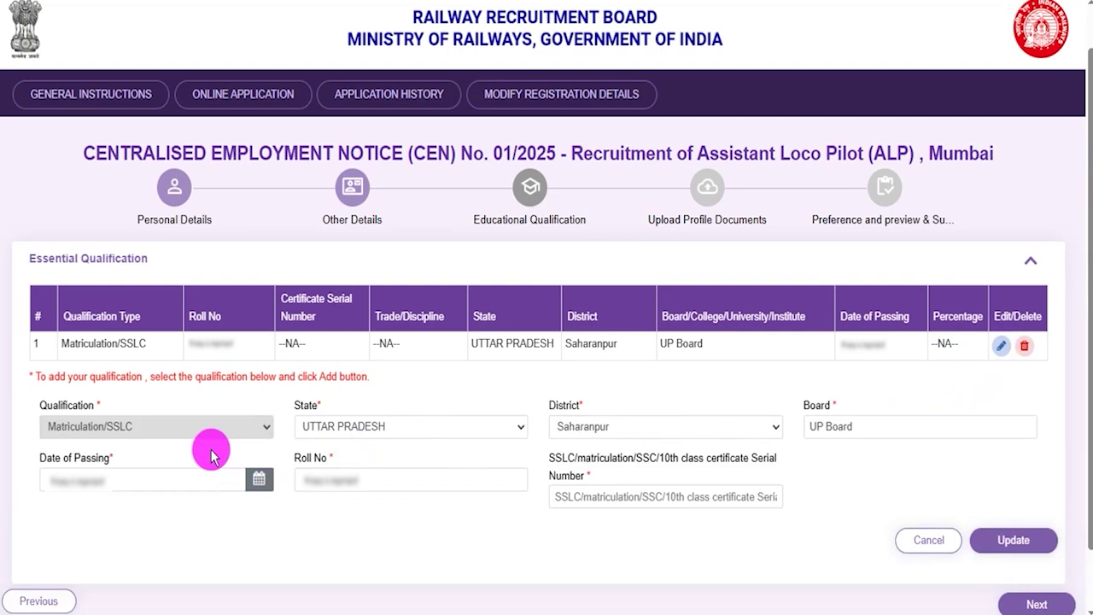
click(345, 431)
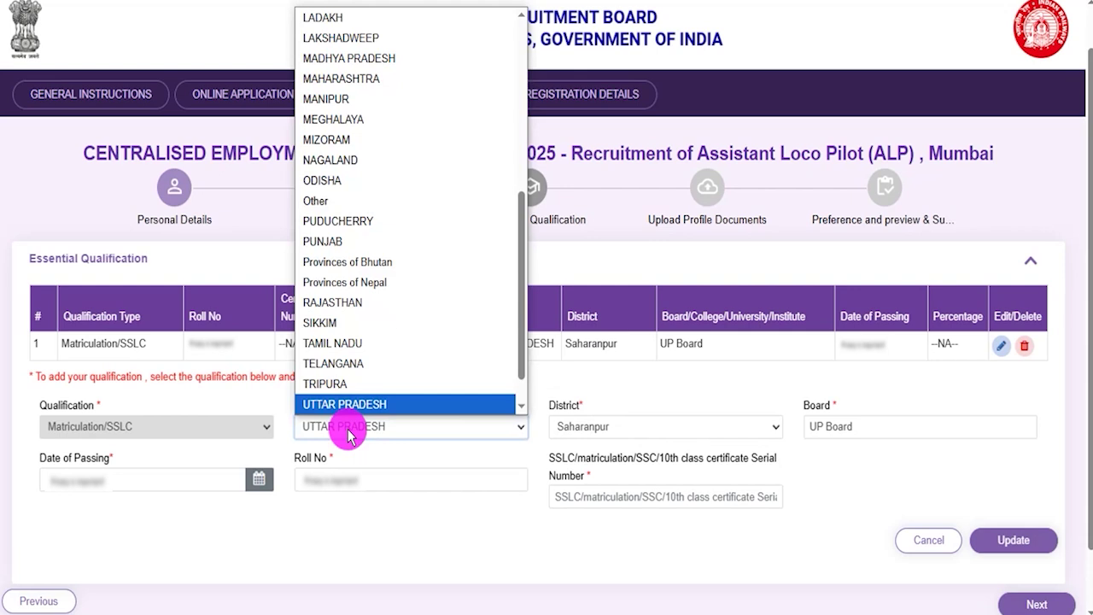
click(347, 435)
click(576, 434)
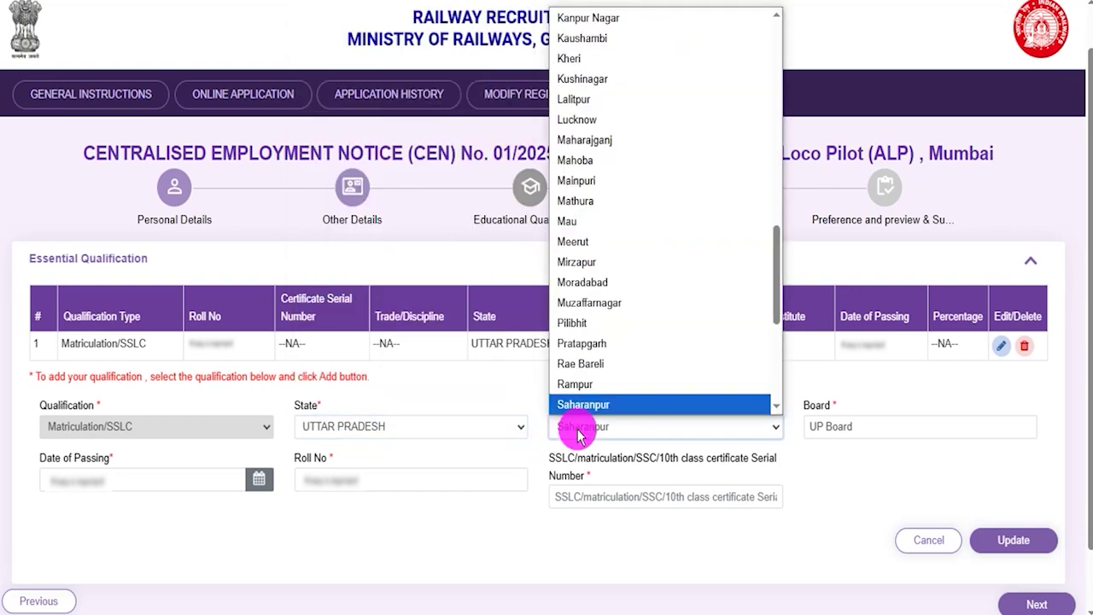
click(578, 436)
click(841, 431)
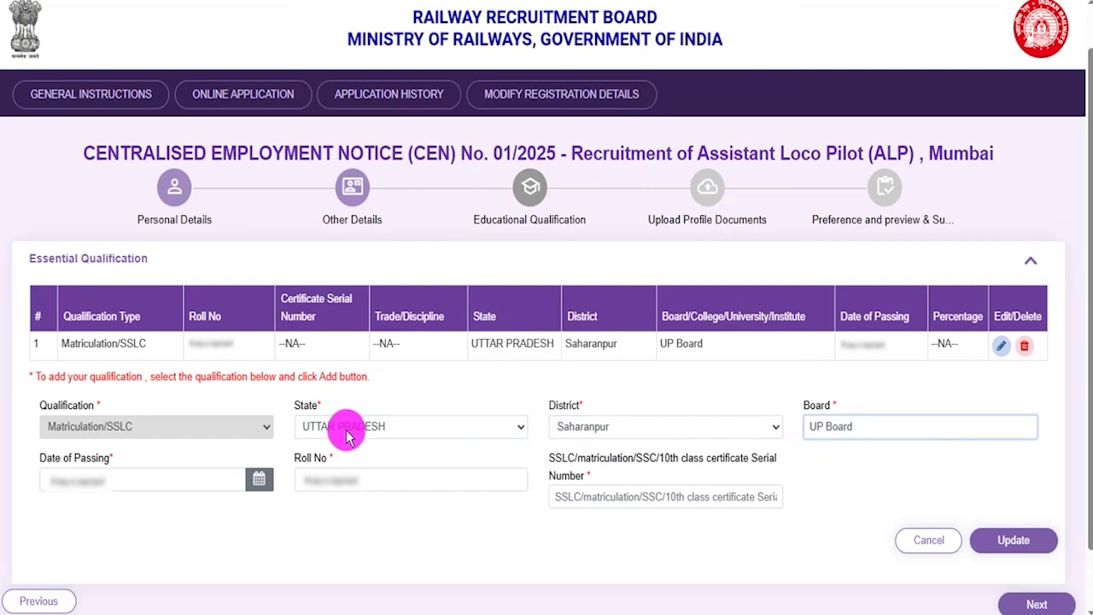
click(260, 481)
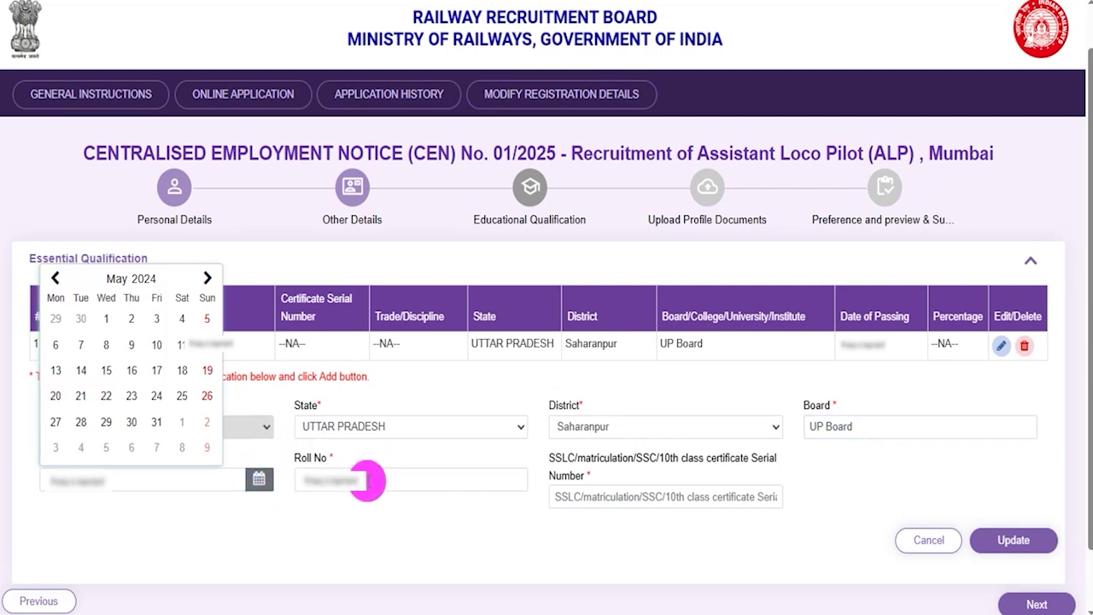
click(378, 479)
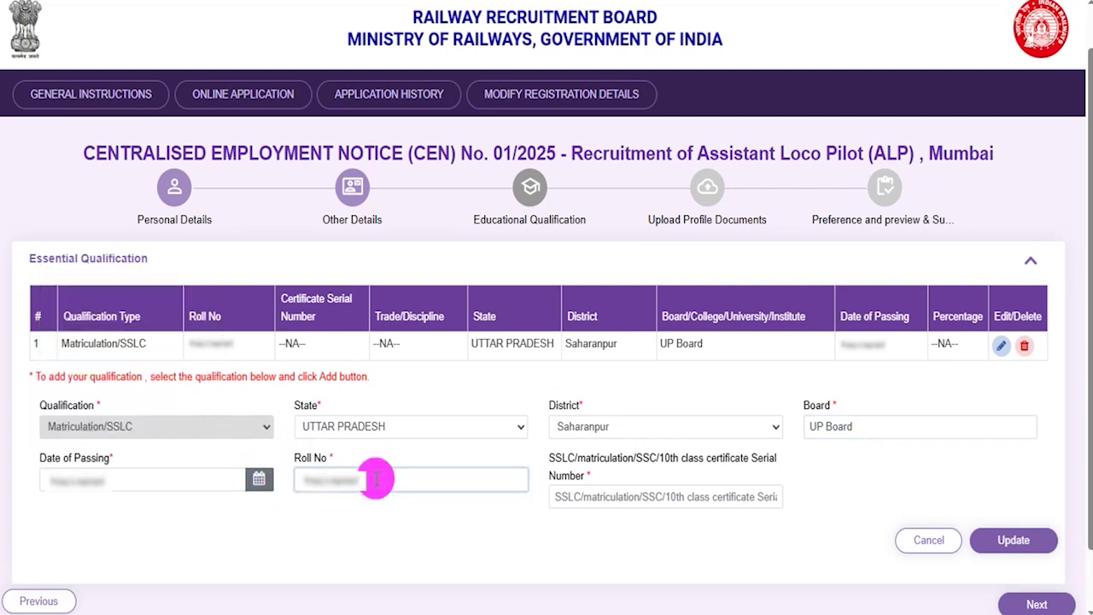
- Fill in the 10th class certificate serial number and update the Matriculation/SSLC qualification entry
click(669, 499)
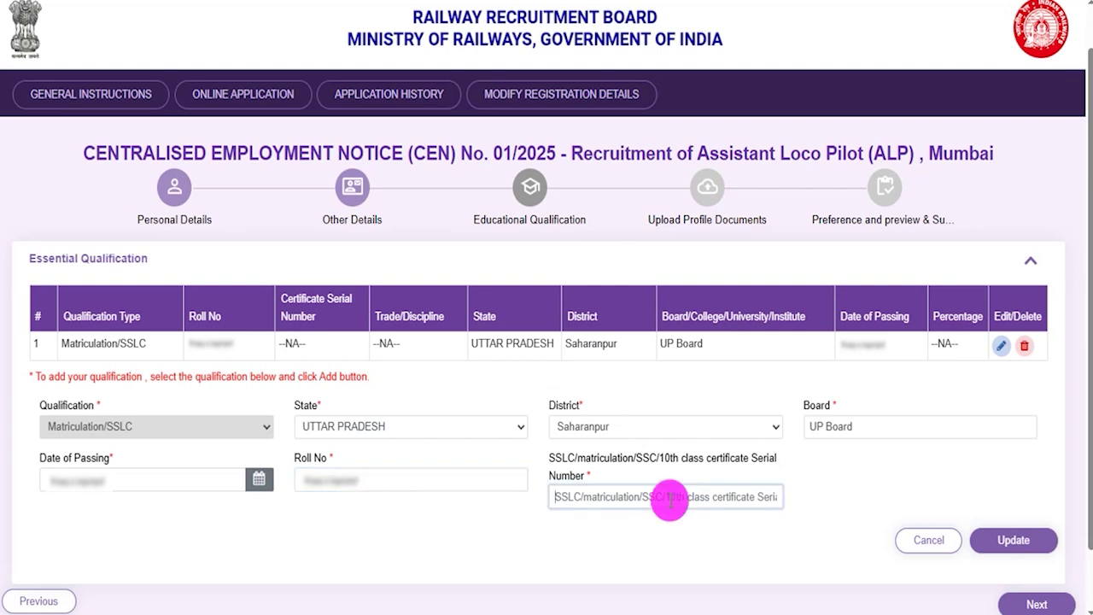
click(991, 539)
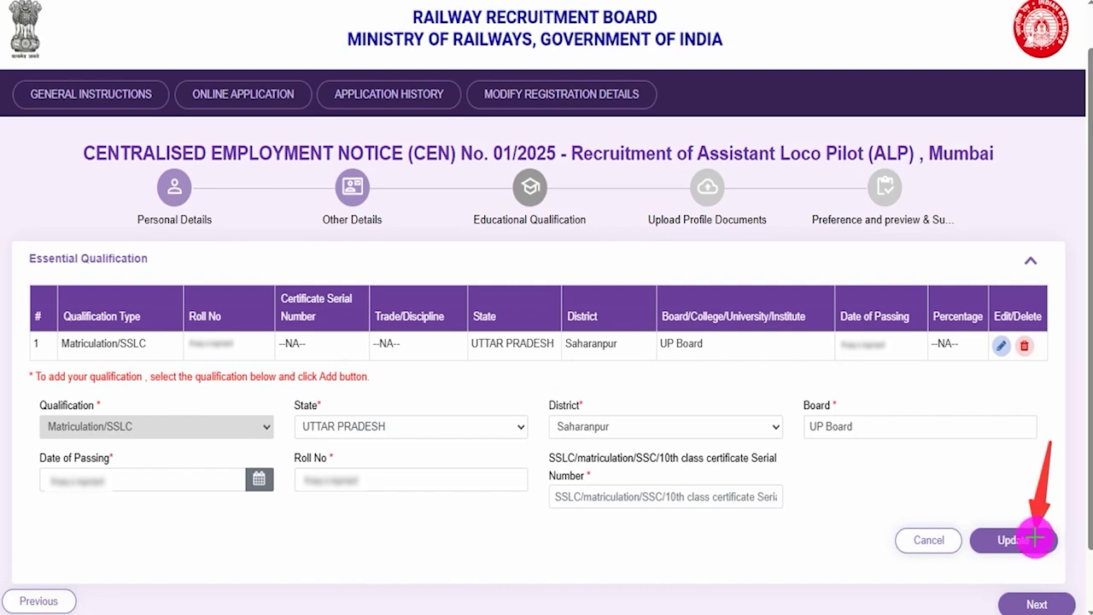
click(1033, 539)
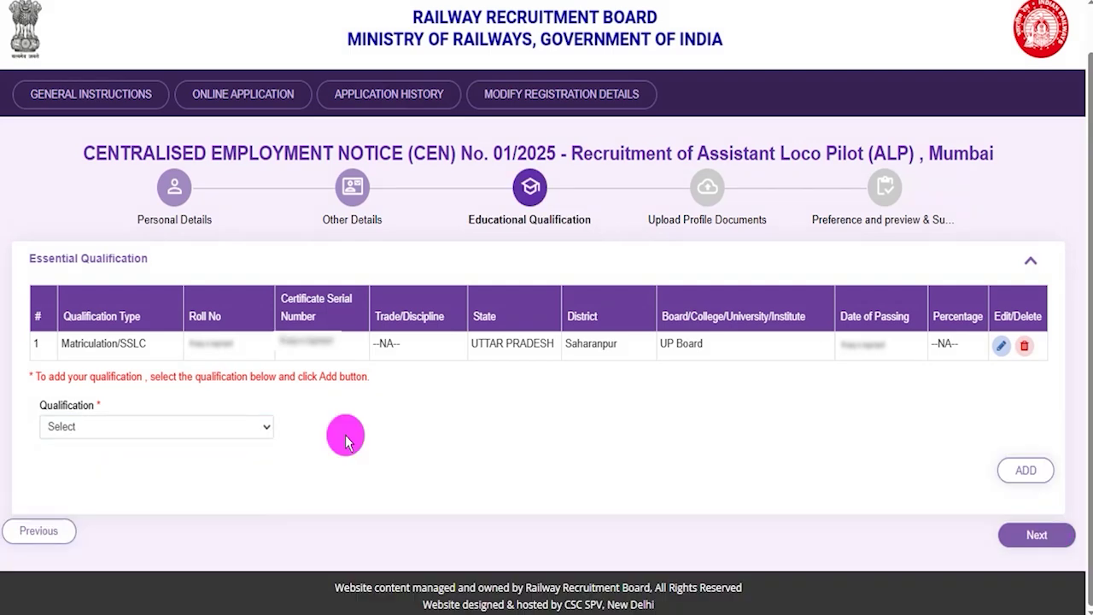
- Start a new ITI qualification entry with Fitter as the trade and UTTAR PRADESH as the state
click(213, 427)
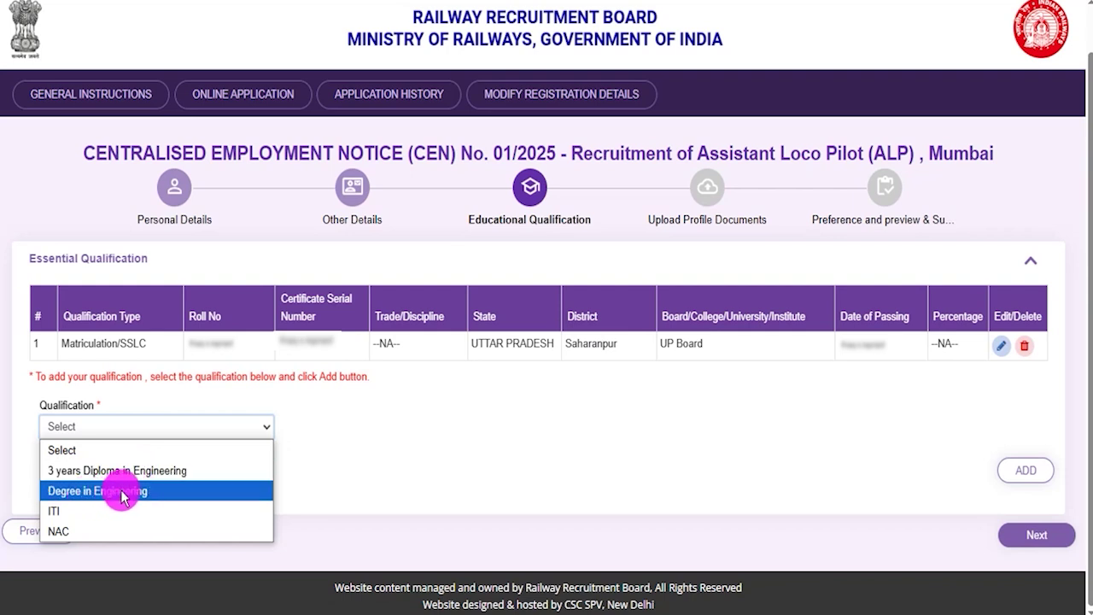
click(75, 510)
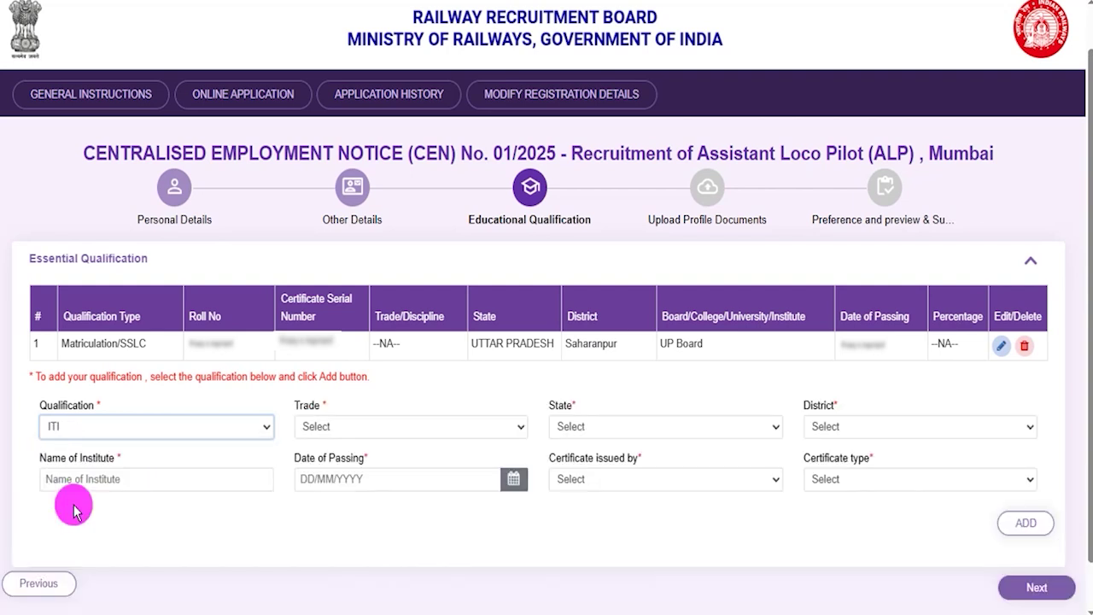
click(320, 431)
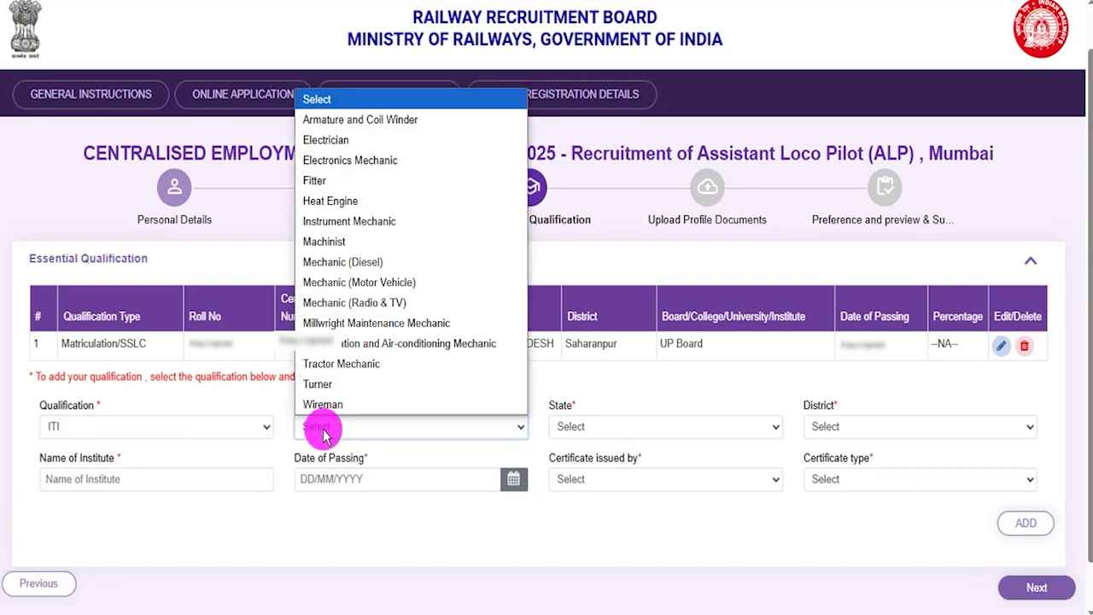
click(346, 180)
click(595, 426)
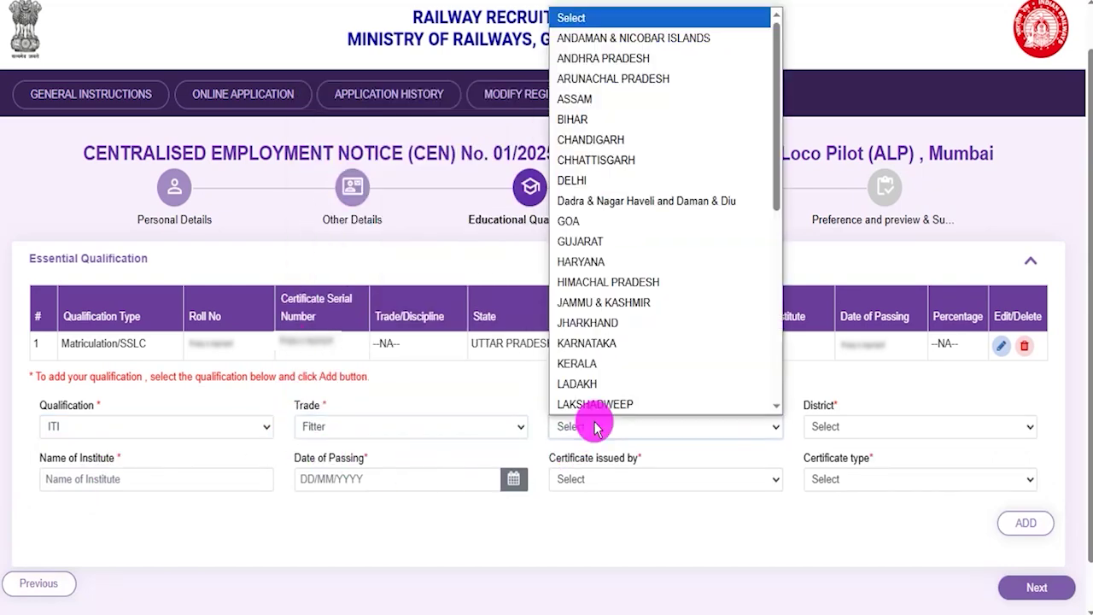
scroll(604, 376, down, 5)
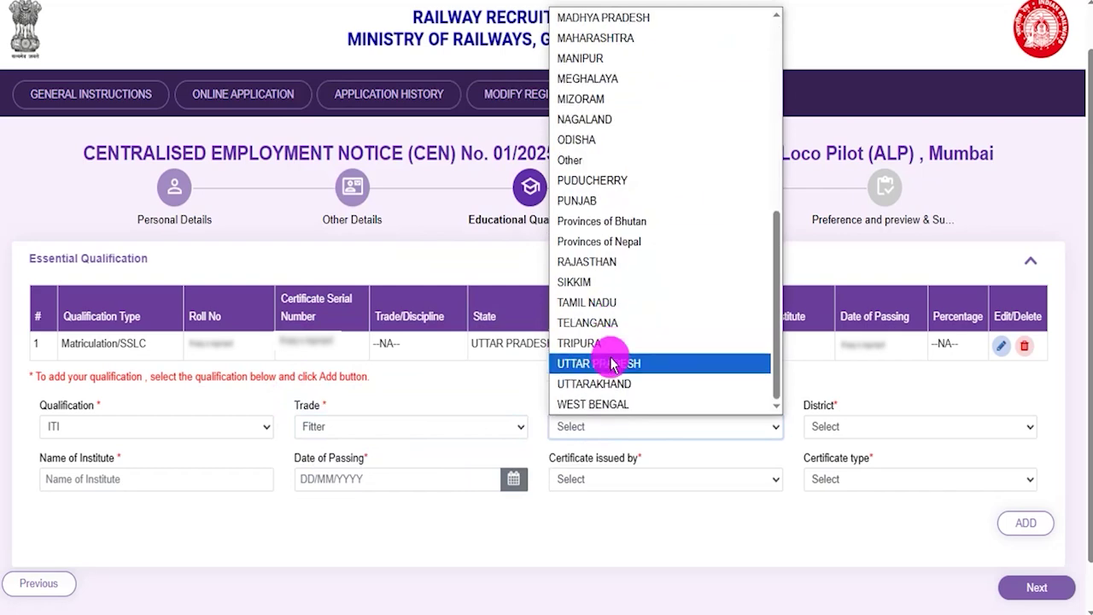
click(610, 363)
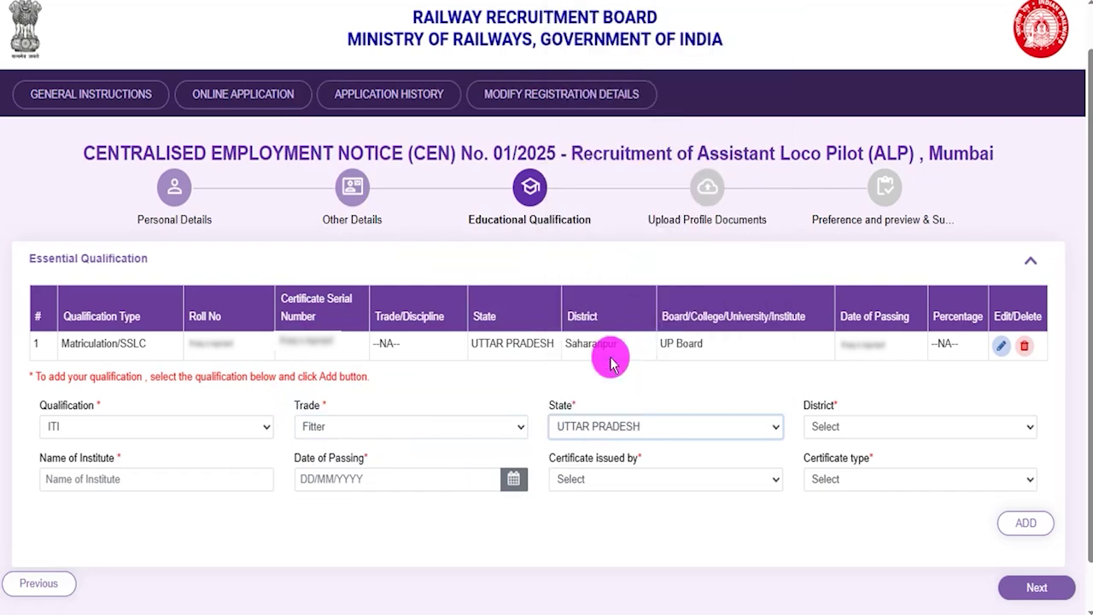
- Review the District, Name of Institute, Date of Passing, Certificate issued by and Certificate type fields of the ITI entry
click(845, 427)
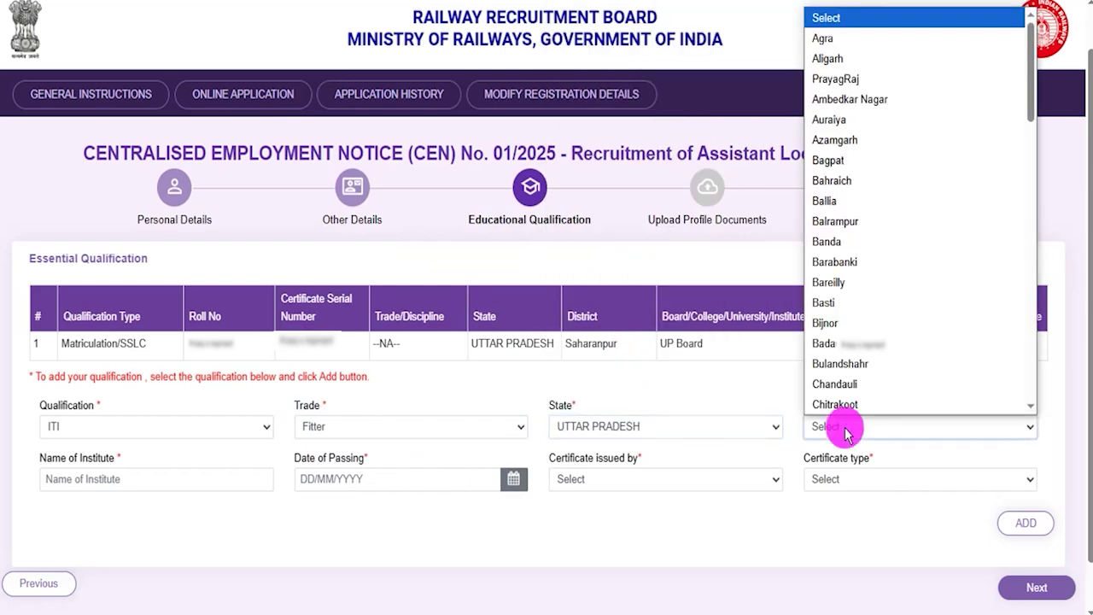
click(186, 482)
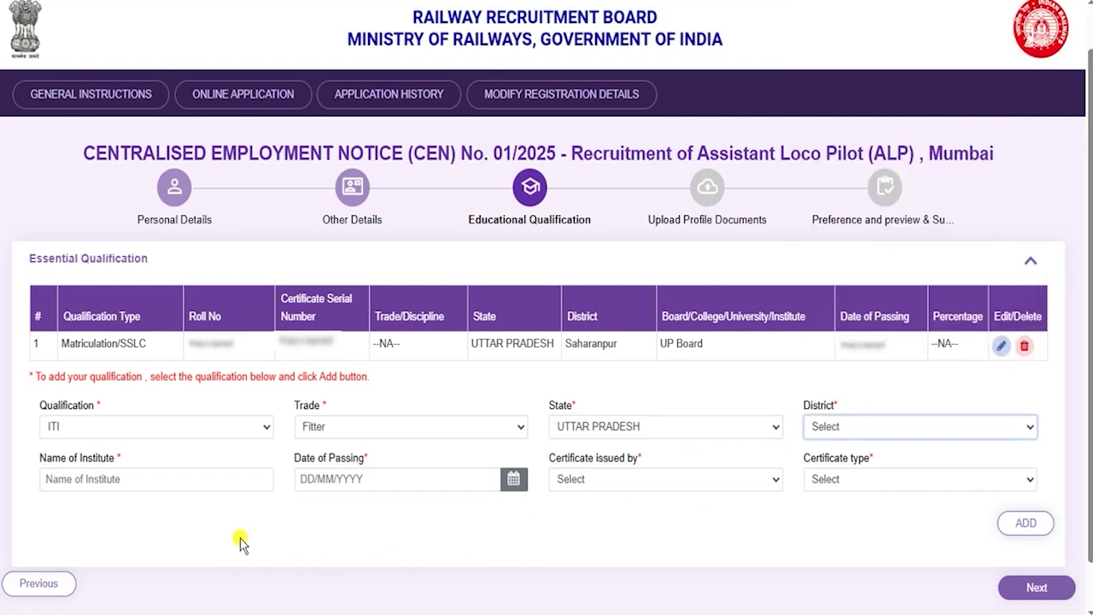
click(114, 478)
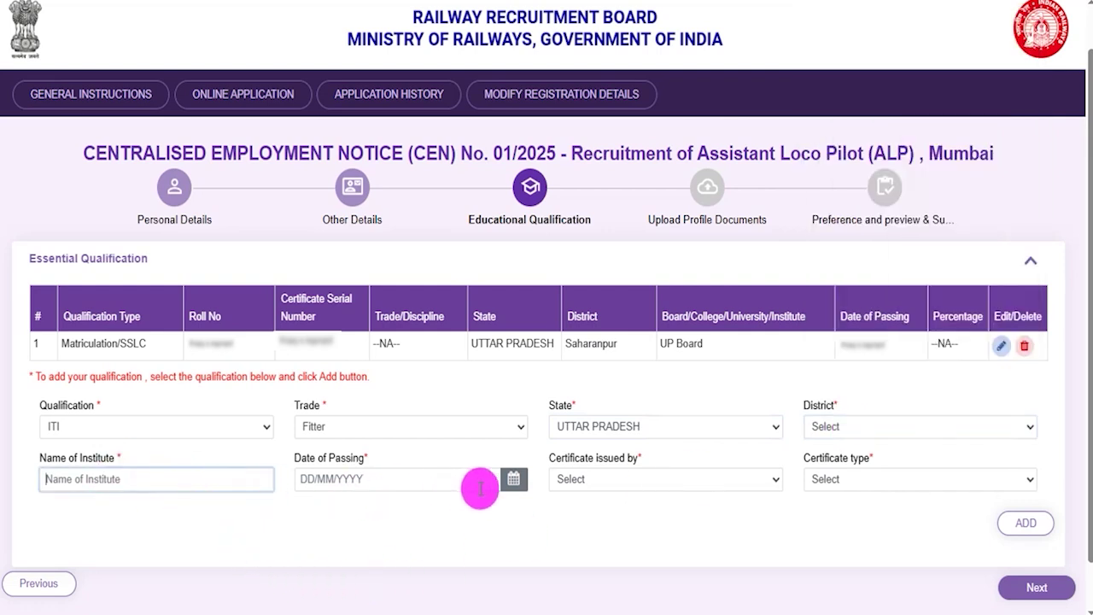
click(513, 480)
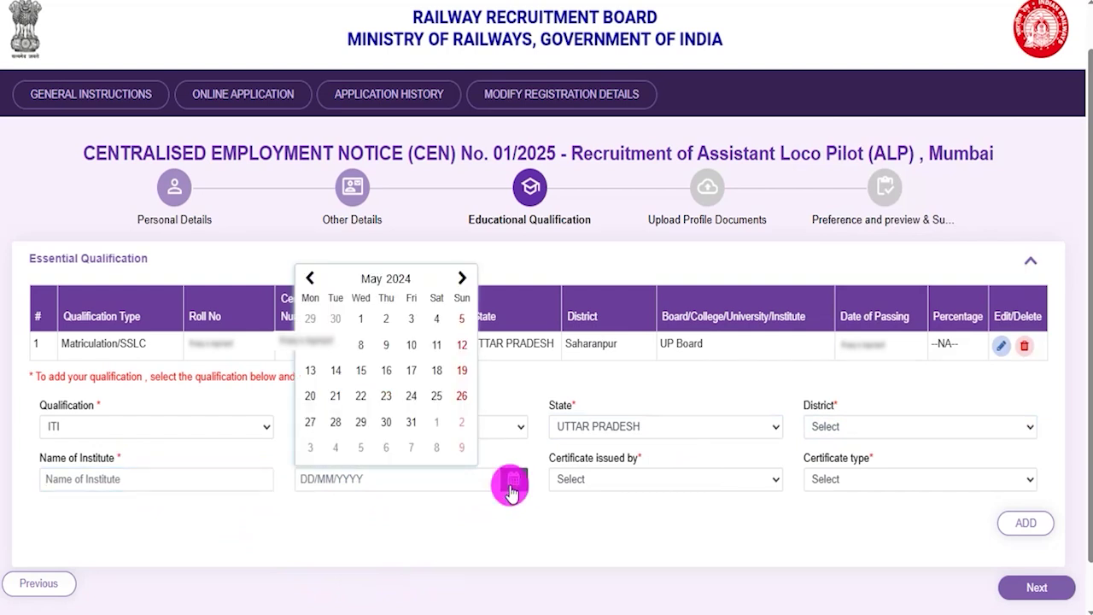
click(664, 525)
click(705, 483)
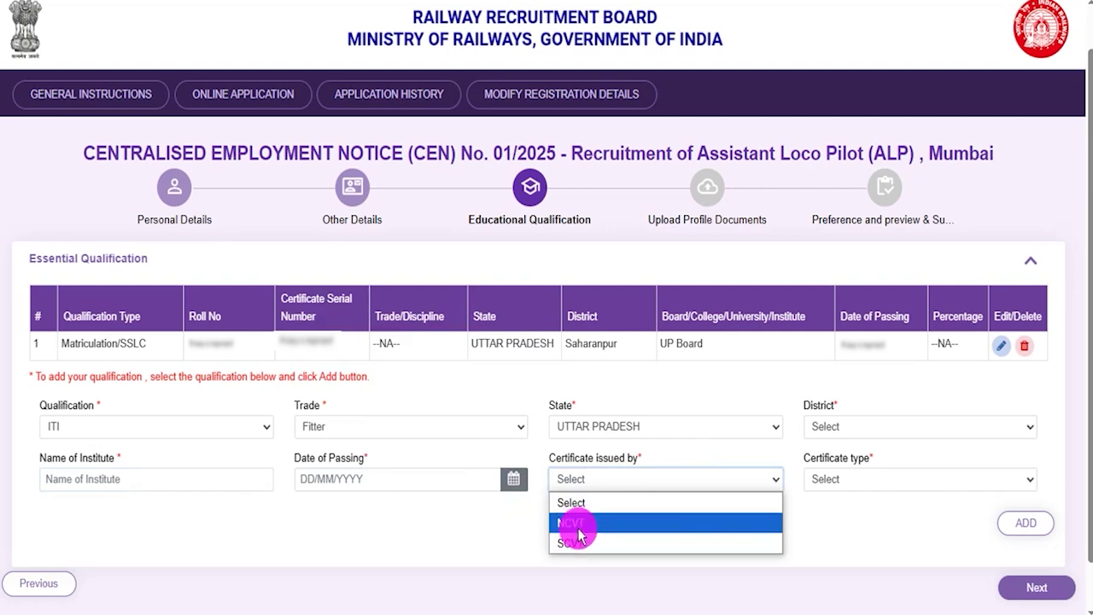
click(836, 479)
click(841, 481)
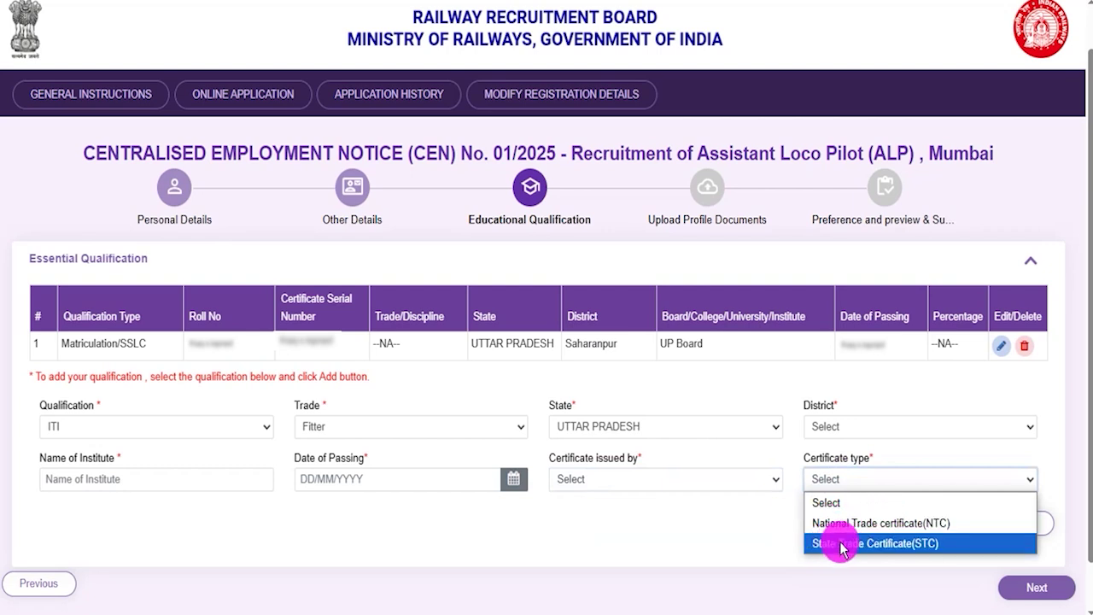
click(780, 542)
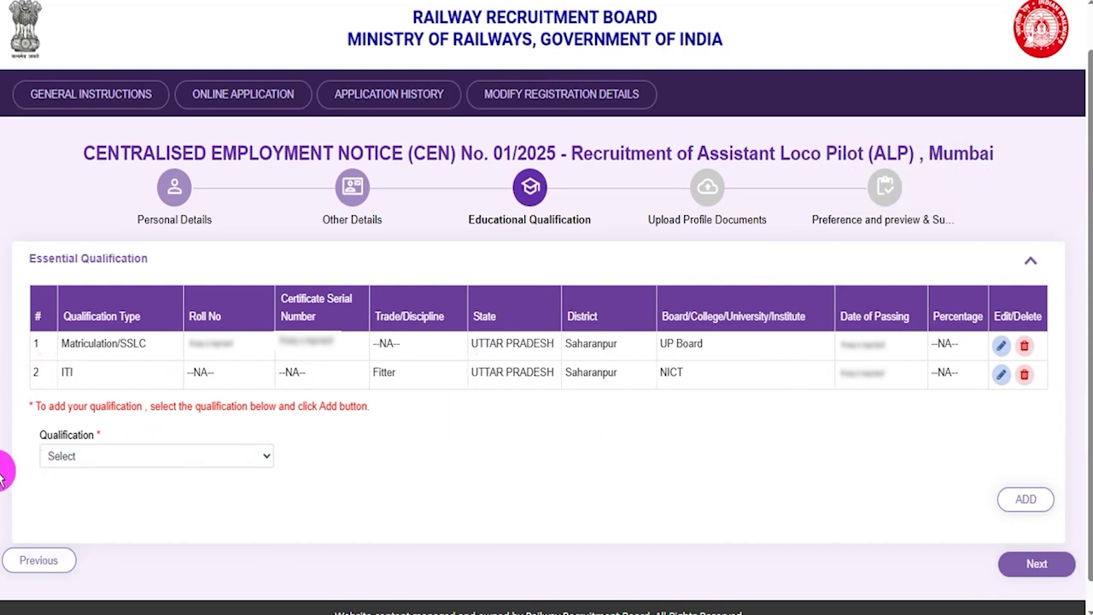
- Check the available qualification types, mark the Next control with a red box, and proceed to Upload Profile Documents
click(117, 453)
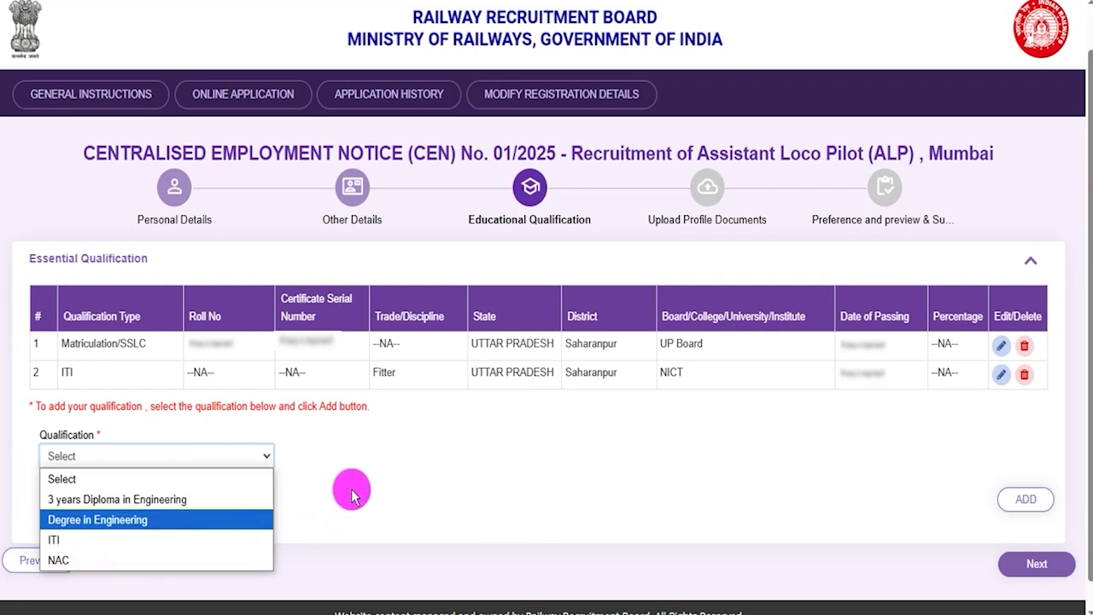
click(438, 487)
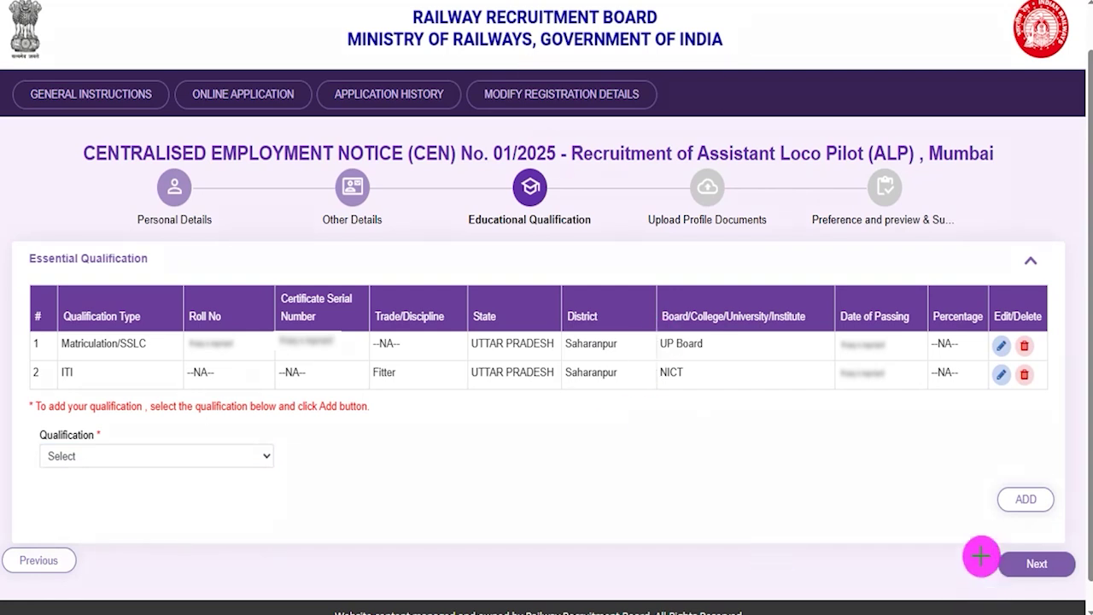
drag(935, 526, 1076, 568)
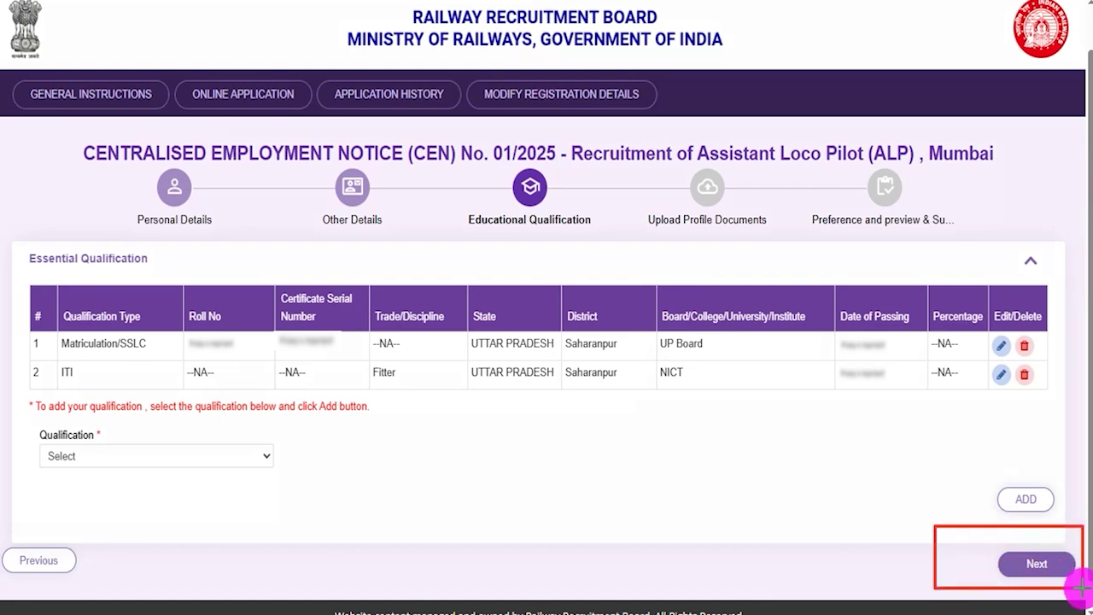
click(1067, 565)
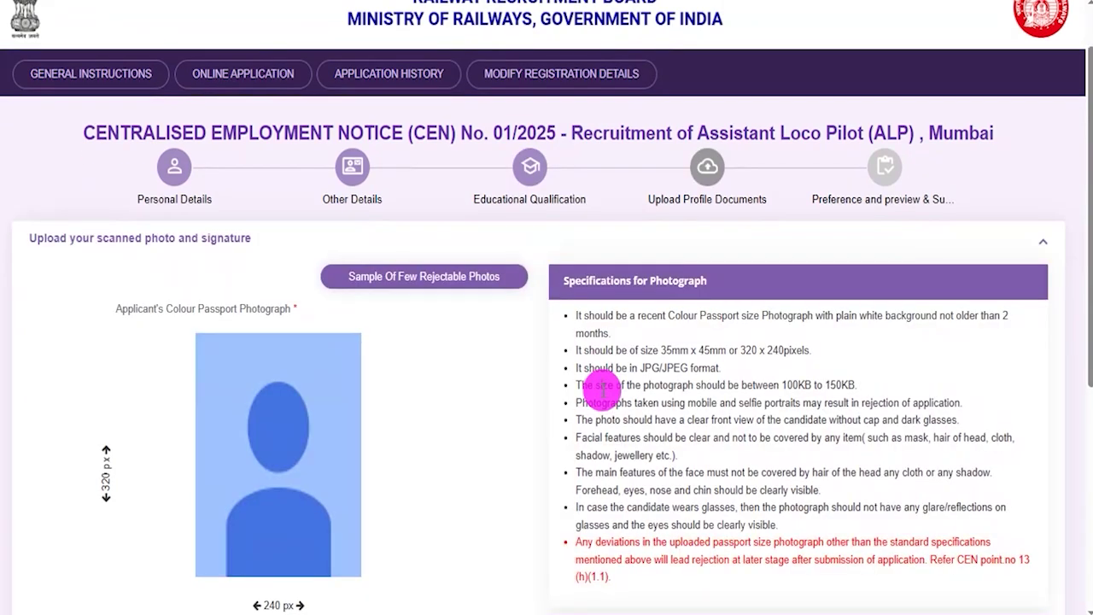
- Look over the photo and signature upload requirements and highlight the photograph's format and file size rules
scroll(602, 391, down, 4)
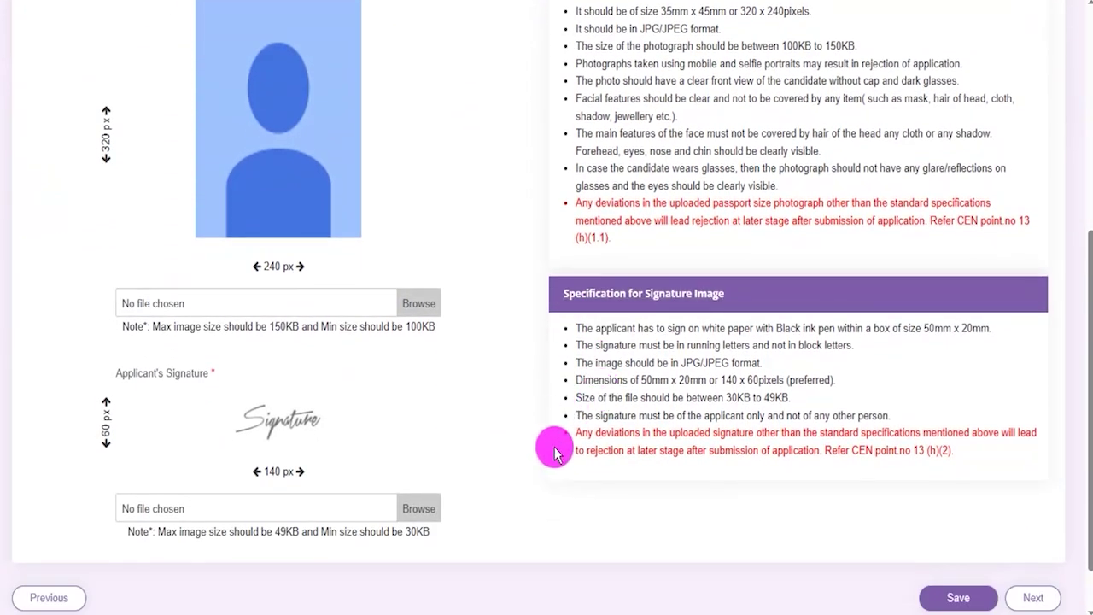
scroll(553, 453, up, 1)
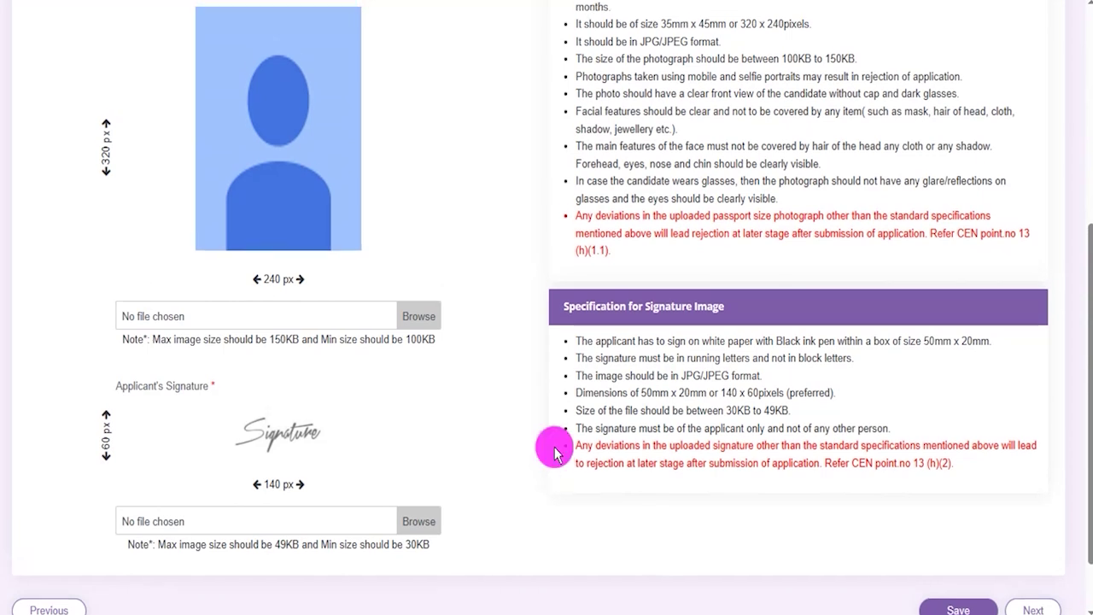
scroll(553, 453, up, 1)
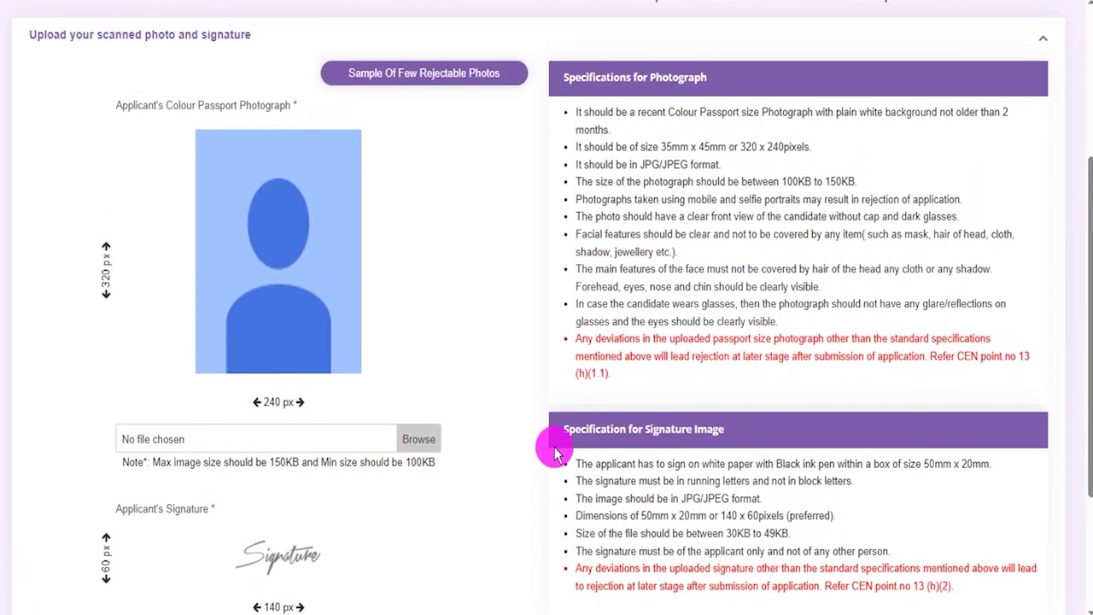
scroll(554, 450, up, 1)
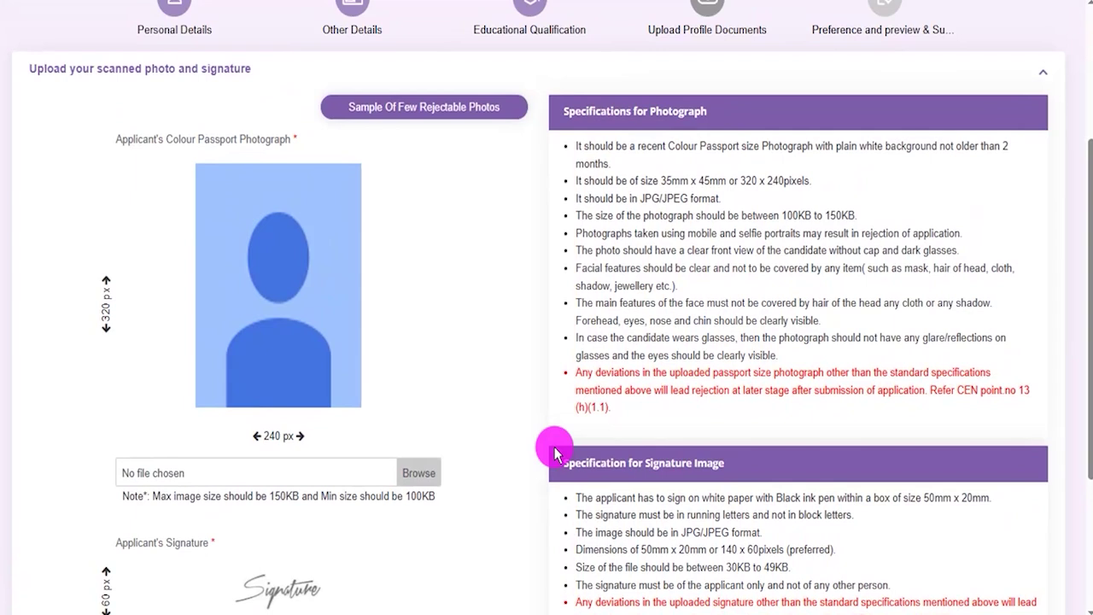
drag(642, 198, 688, 198)
drag(629, 215, 674, 232)
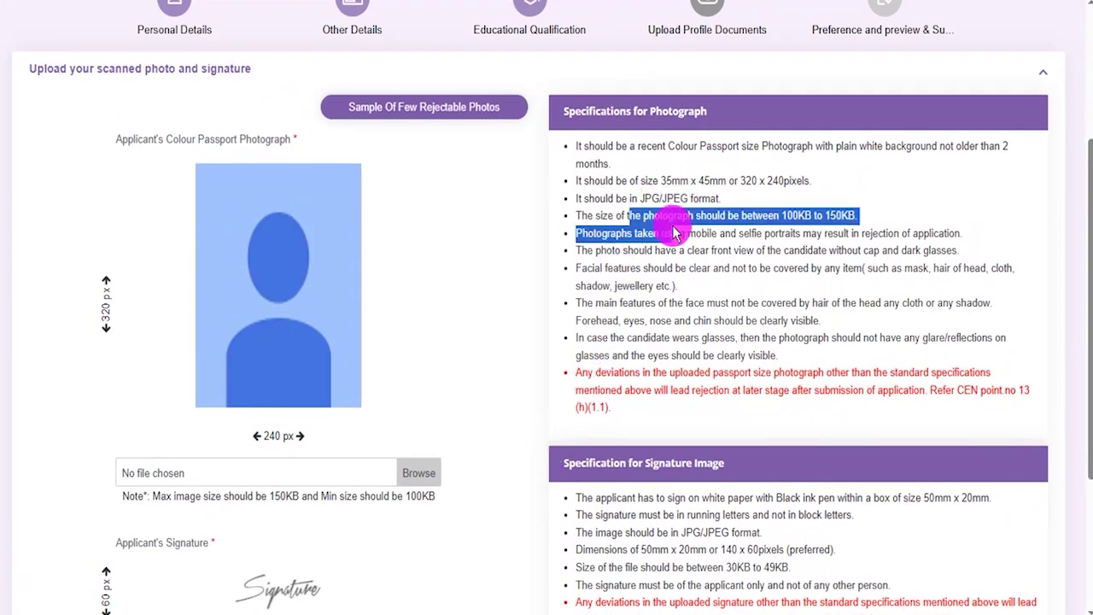
click(621, 268)
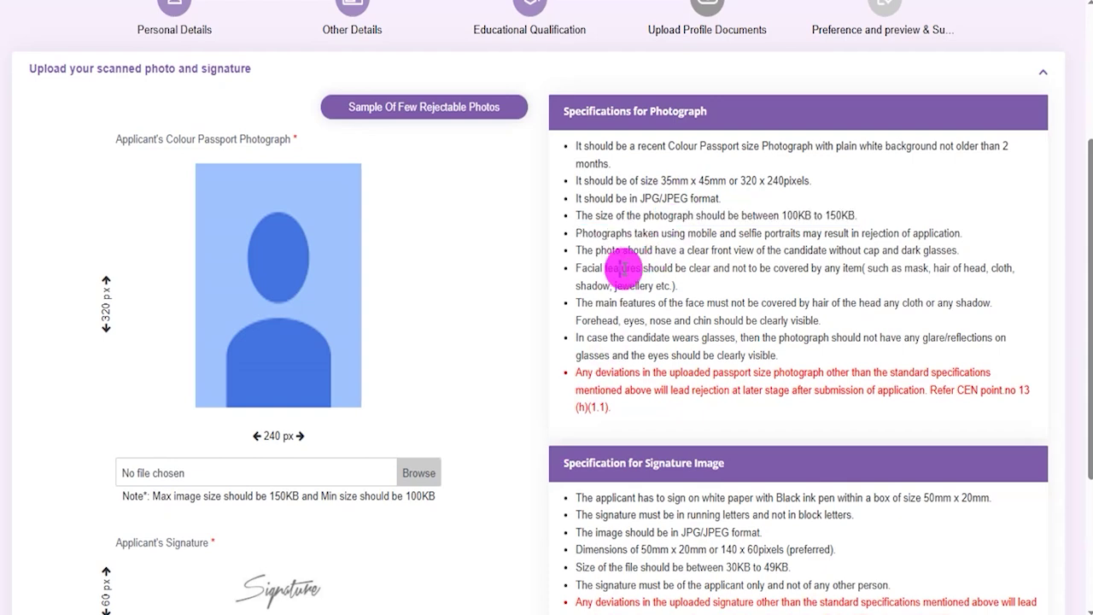
- Highlight the passport photograph's 240 px width, JPG/JPEG format and 100KB to 150KB image size limits
scroll(626, 314, up, 1)
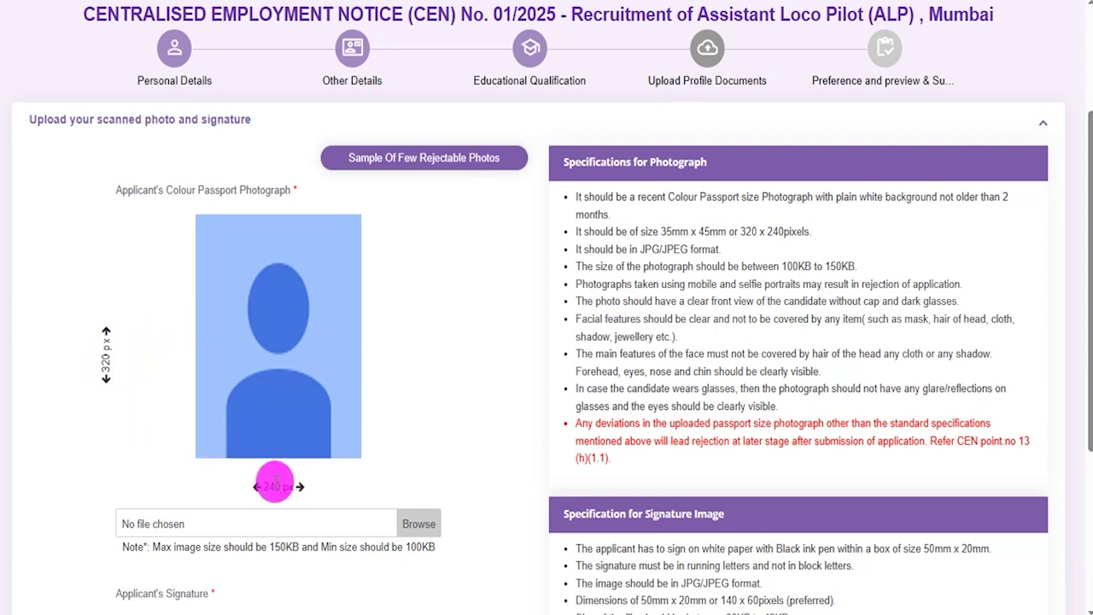
double_click(272, 485)
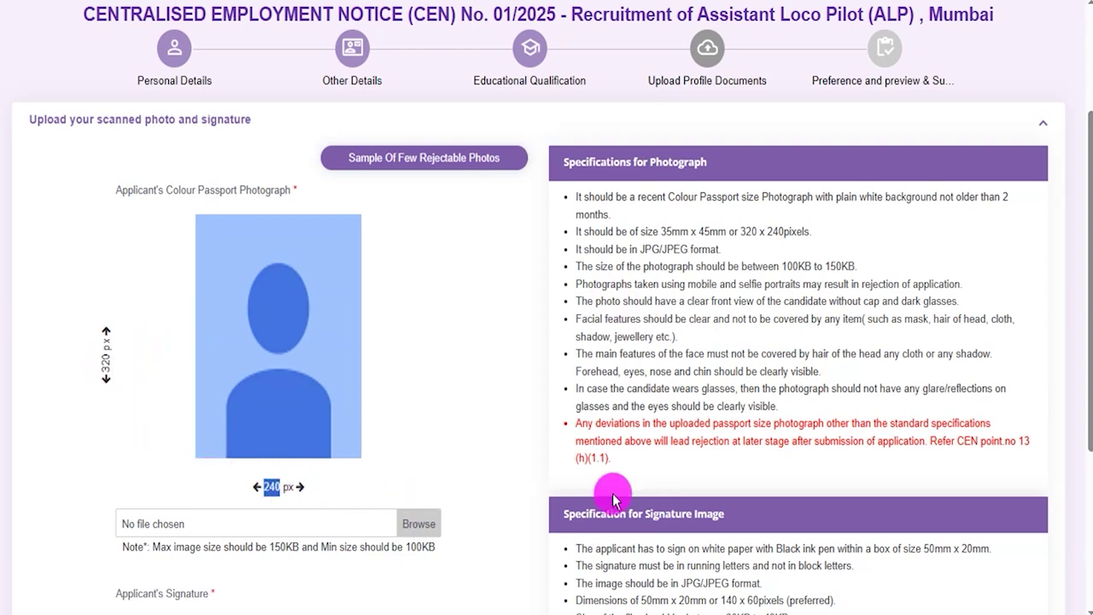
drag(640, 248, 709, 248)
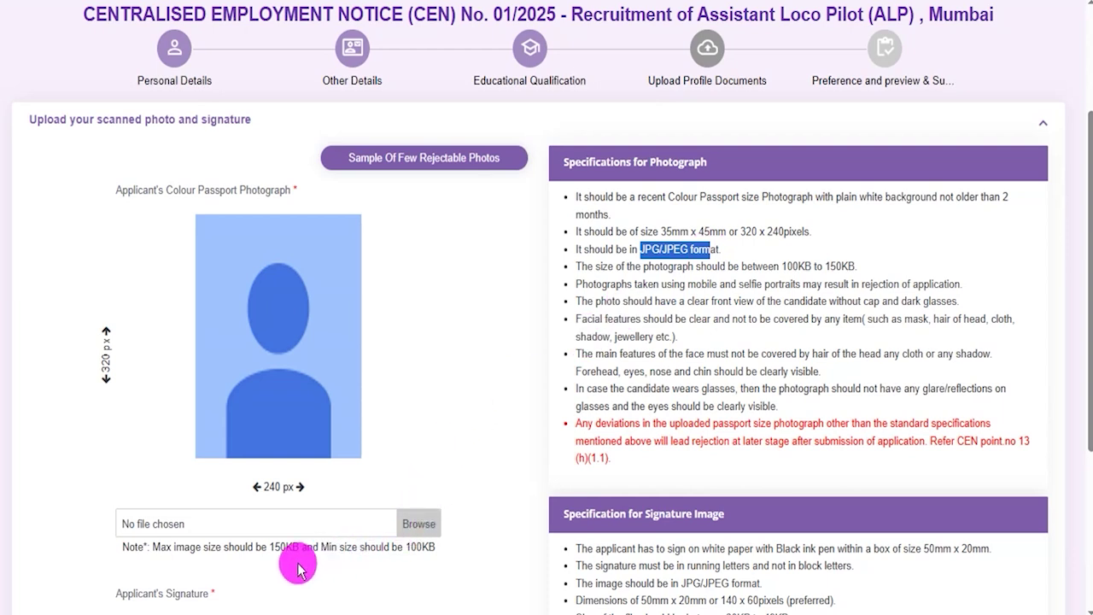
drag(274, 547, 453, 524)
- Review the Applicant's Signature requirements, highlighting the 140 px width, the 49KB maximum size note and the JPG/JPEG format
scroll(477, 496, down, 3)
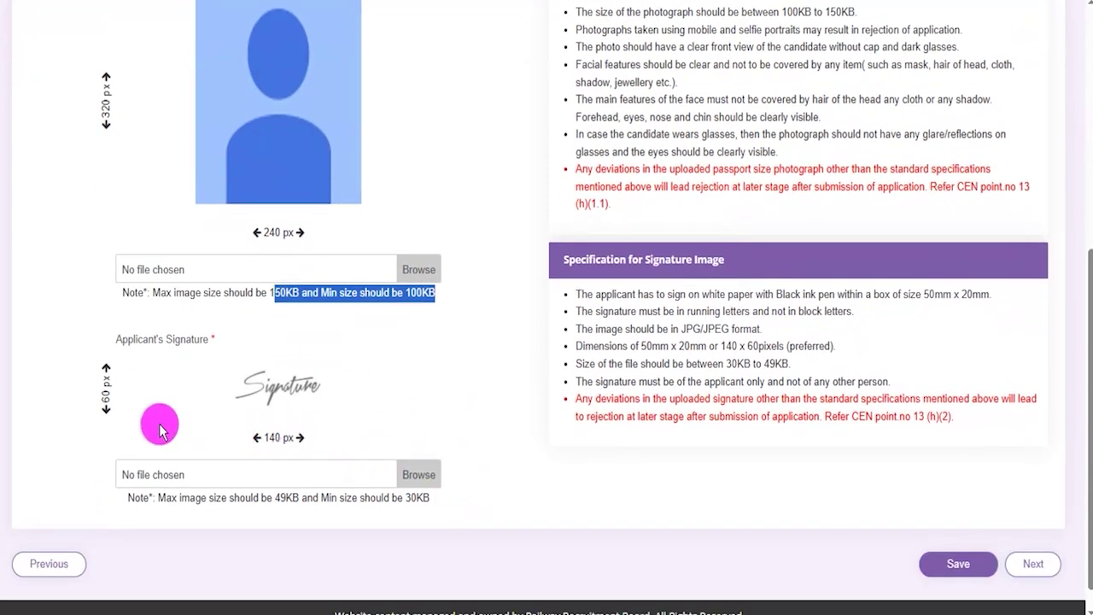
click(103, 397)
drag(238, 436, 282, 437)
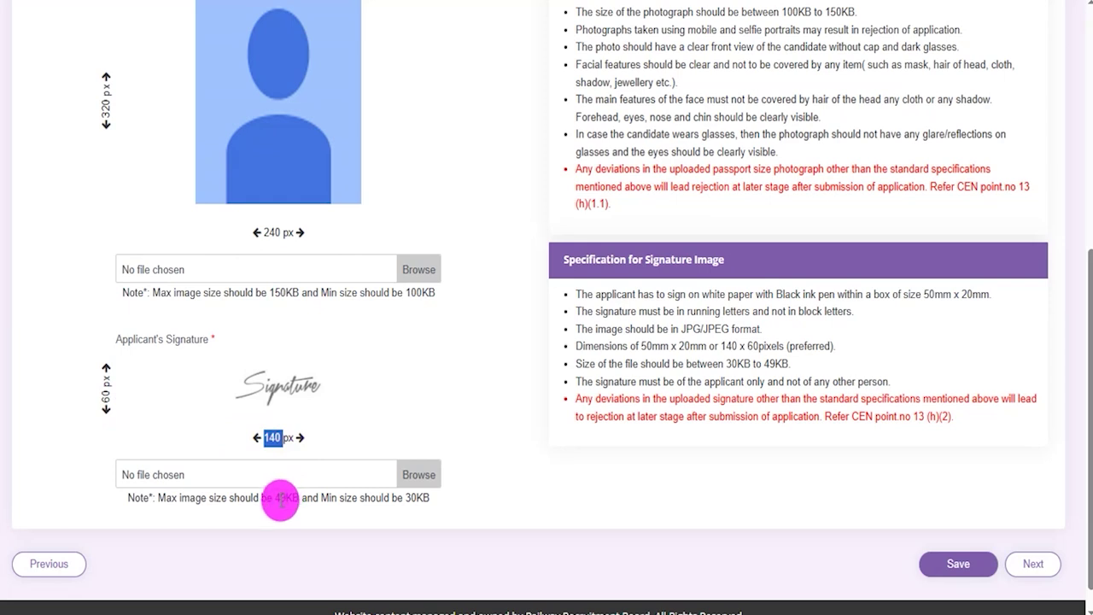
drag(275, 498, 351, 498)
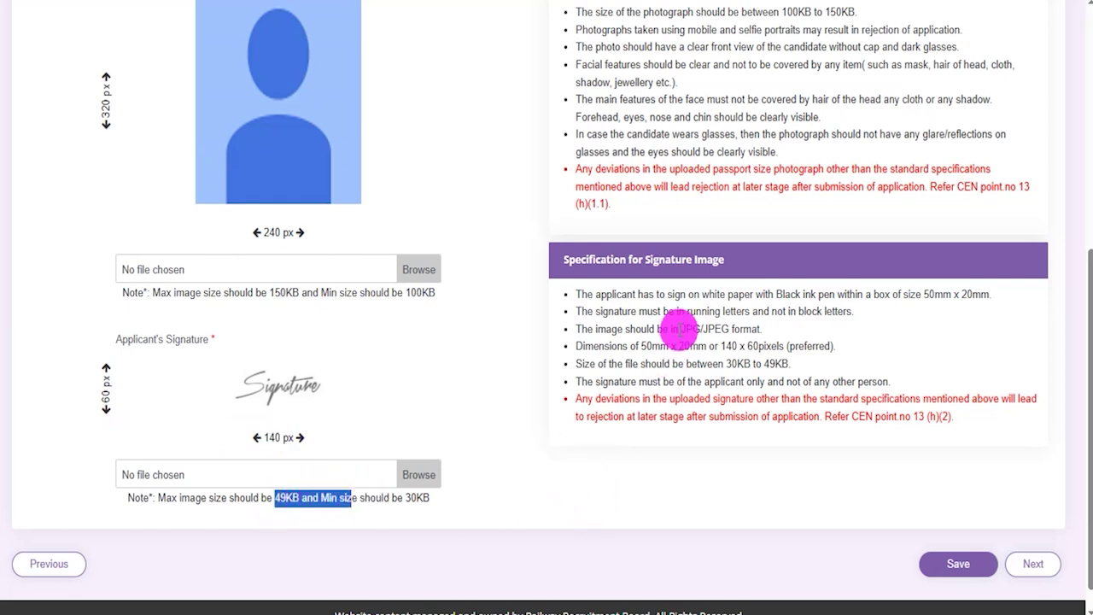
drag(686, 328, 714, 328)
- Mark Sample Of Few Rejectable Photos with a red box and open the samples
scroll(713, 329, up, 2)
scroll(713, 330, up, 3)
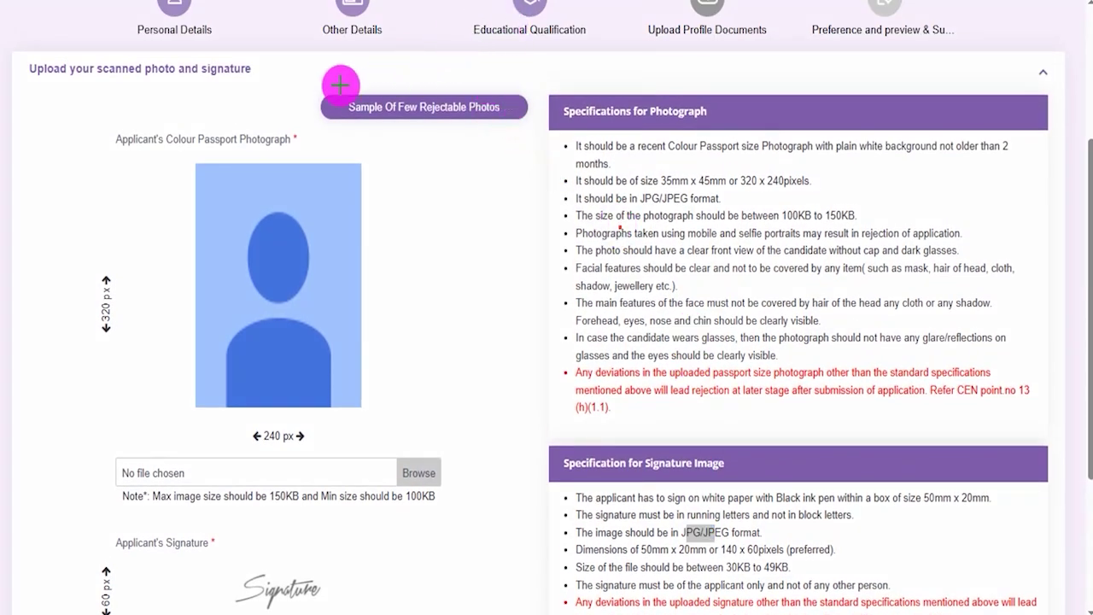
mouse_move(307, 84)
mouse_down()
mouse_move(428, 91)
mouse_move(535, 127)
mouse_up()
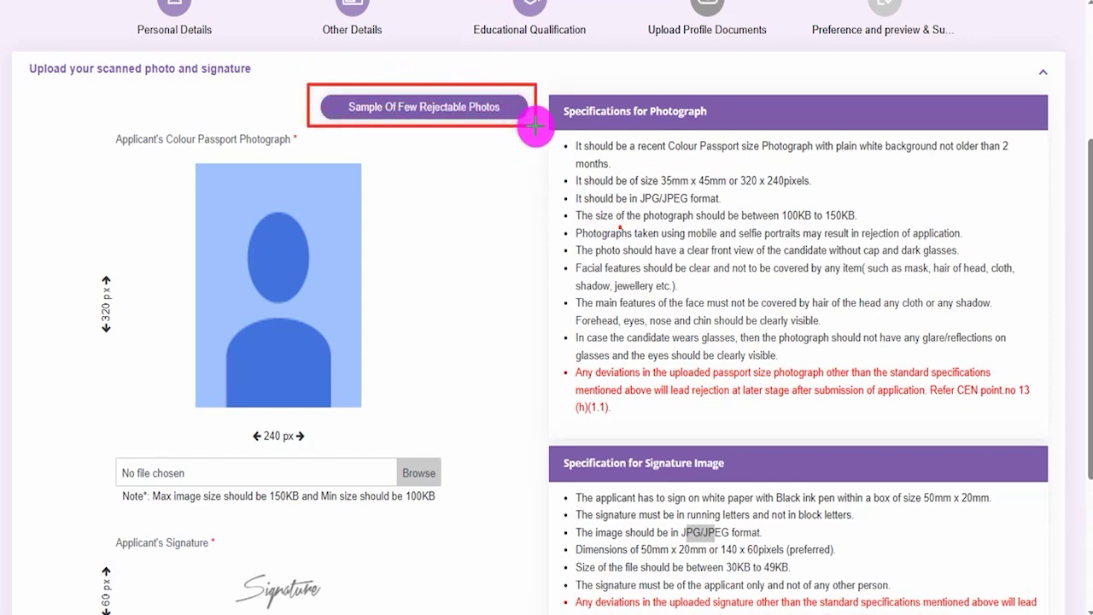
click(524, 114)
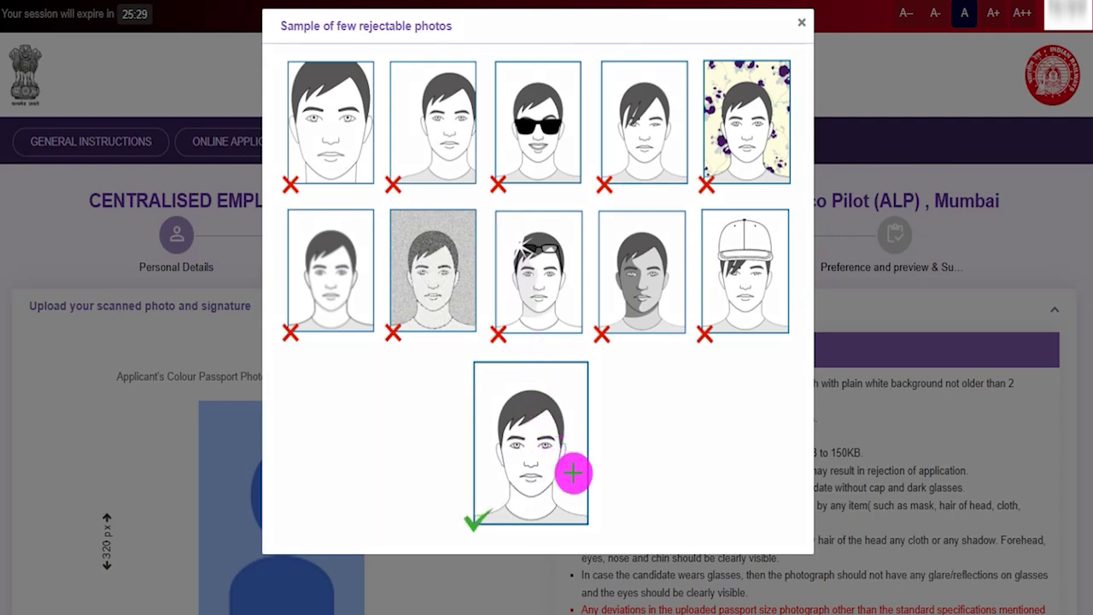
- Mark the acceptable sample photo with red ticks and cross out the first two rejectable samples
drag(578, 481, 654, 437)
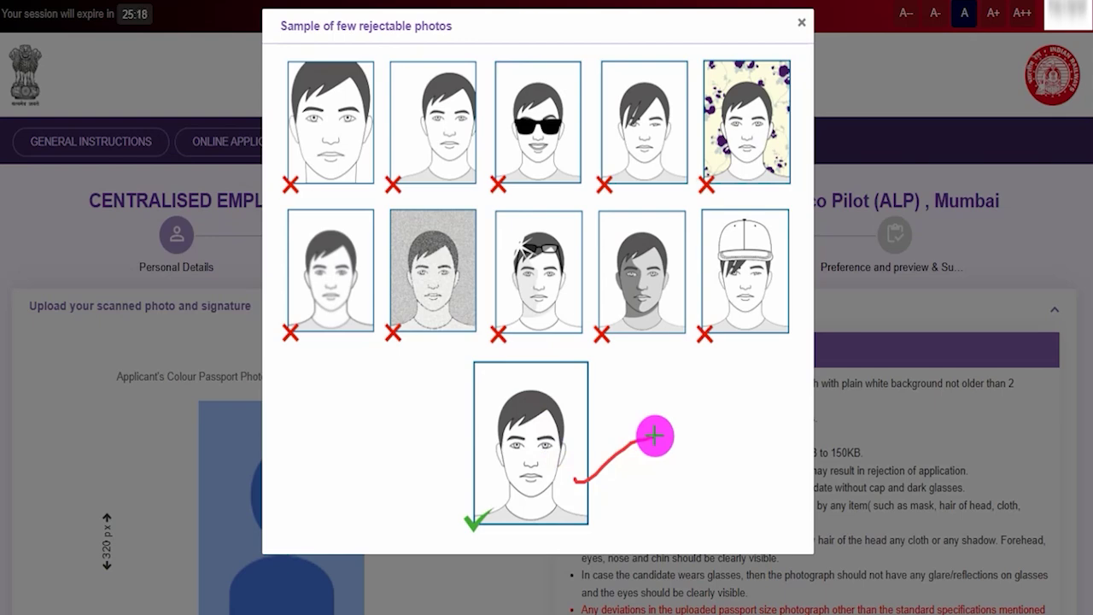
drag(362, 141, 336, 161)
mouse_move(441, 144)
mouse_down()
mouse_move(466, 164)
mouse_move(427, 175)
mouse_up()
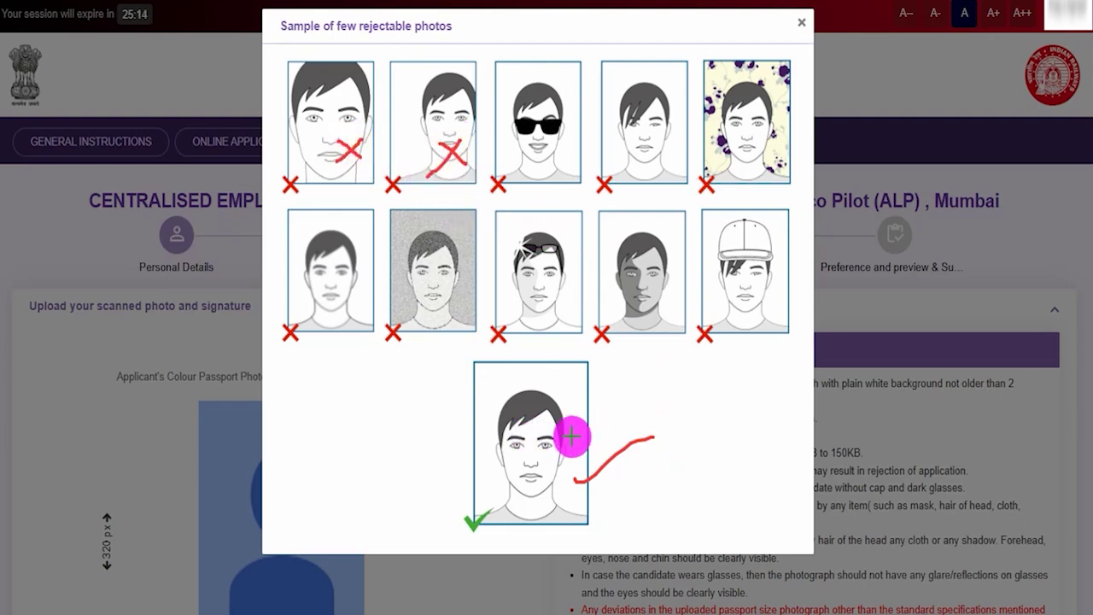
drag(578, 437, 654, 369)
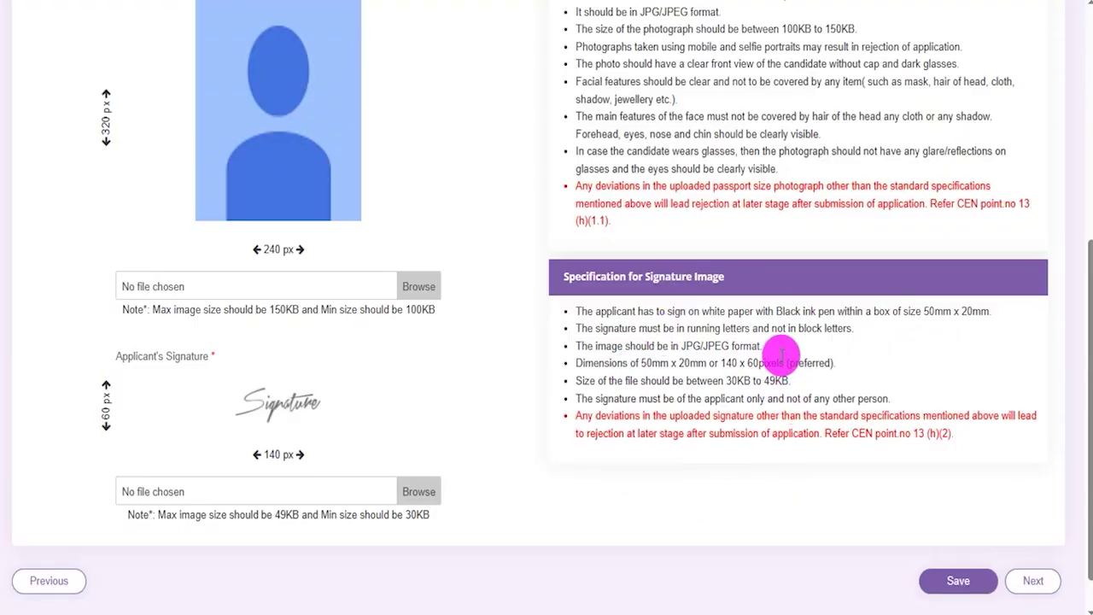
- Highlight the black ink requirement in the signature image specification and start choosing an image in the online image resizer
drag(782, 311, 811, 312)
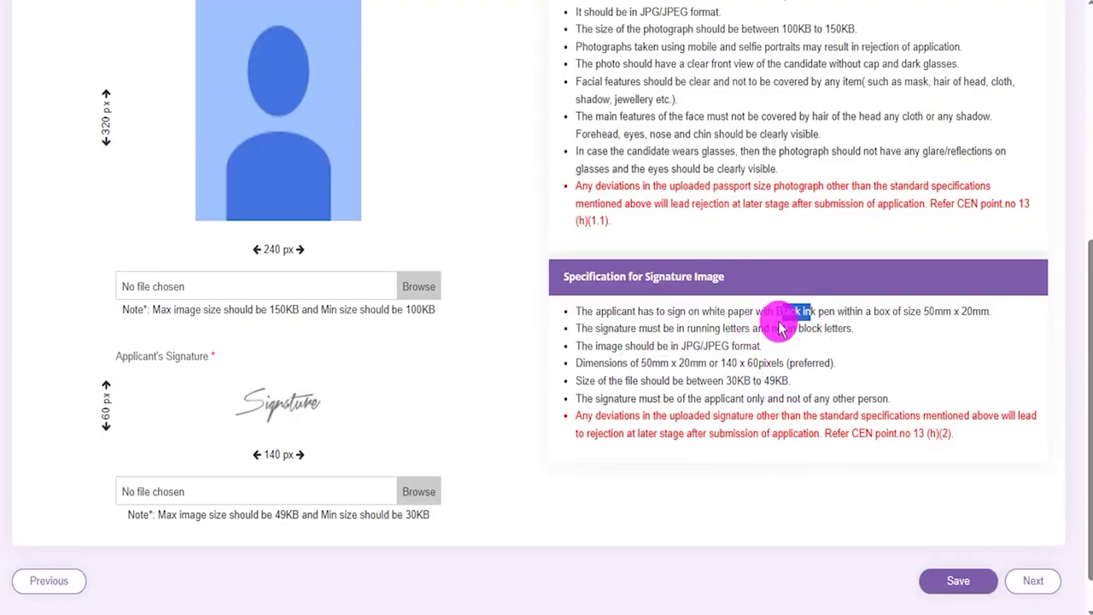
scroll(639, 393, up, 2)
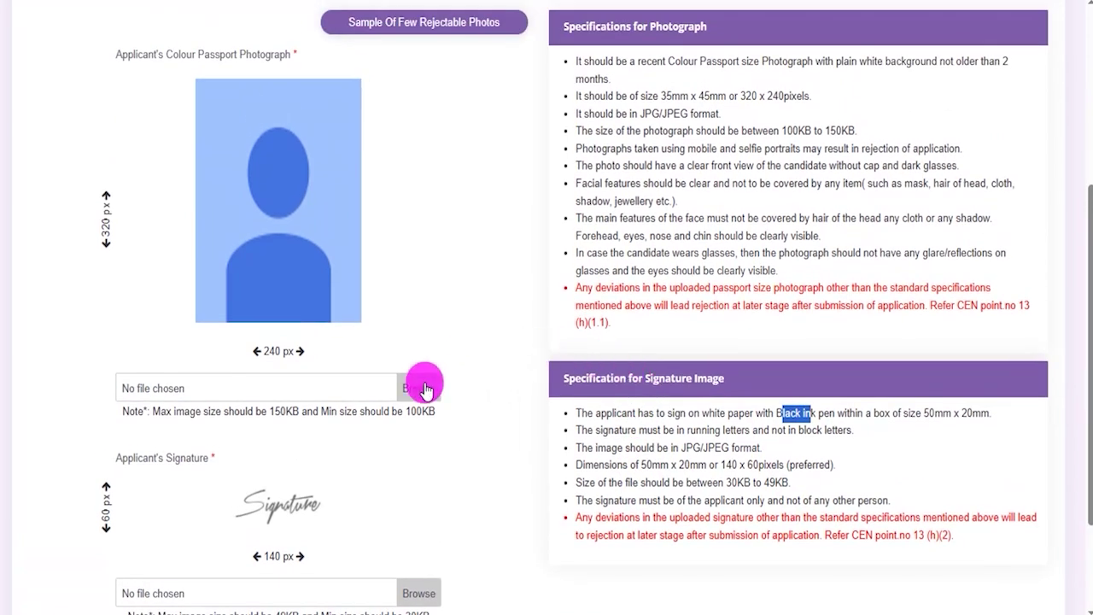
click(593, 479)
scroll(597, 477, up, 1)
scroll(599, 476, up, 1)
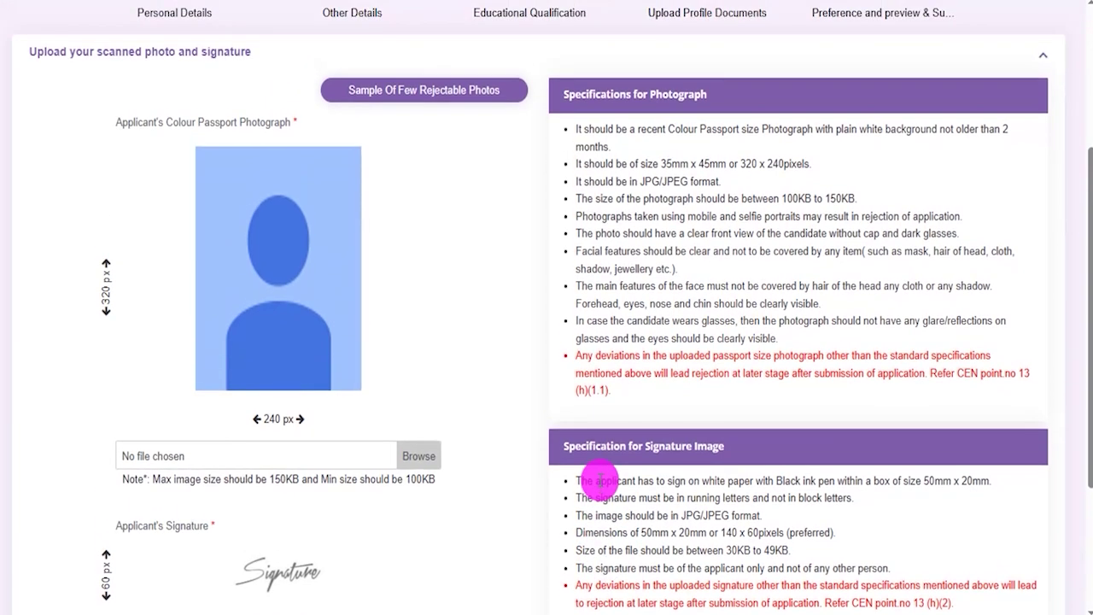
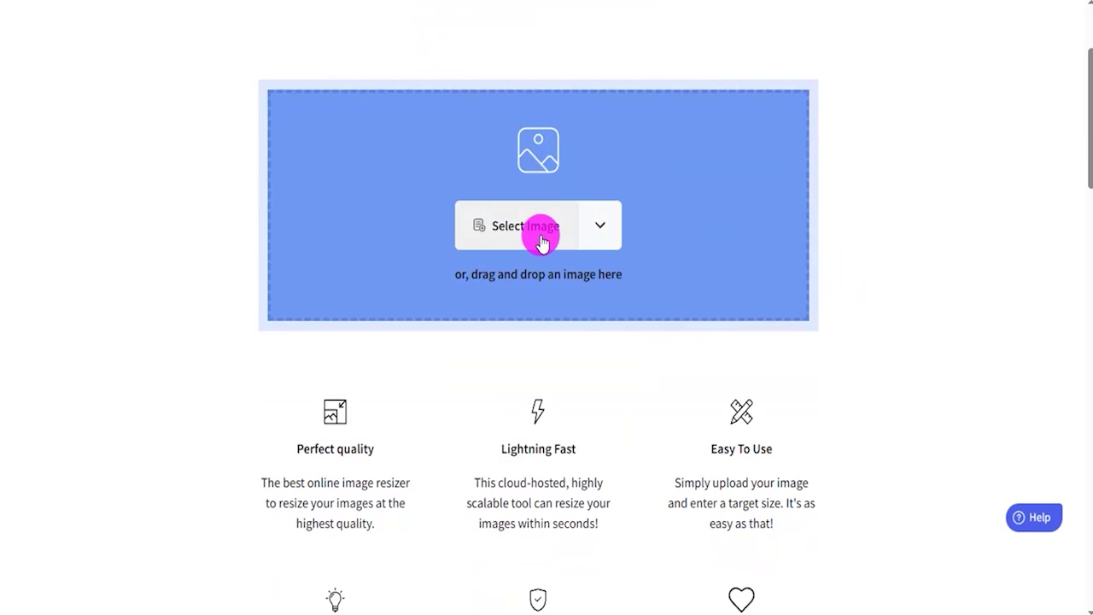
click(541, 243)
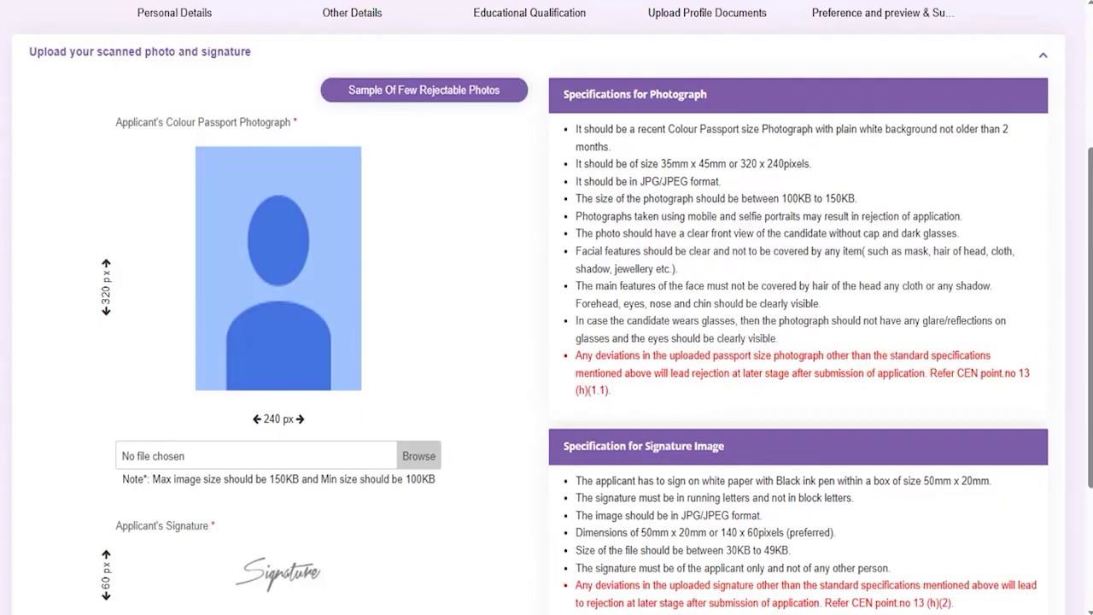
- Annotate Save with a red arrow and Next with a red box on the photo and signature page, and continue to the post preferences
scroll(707, 378, down, 3)
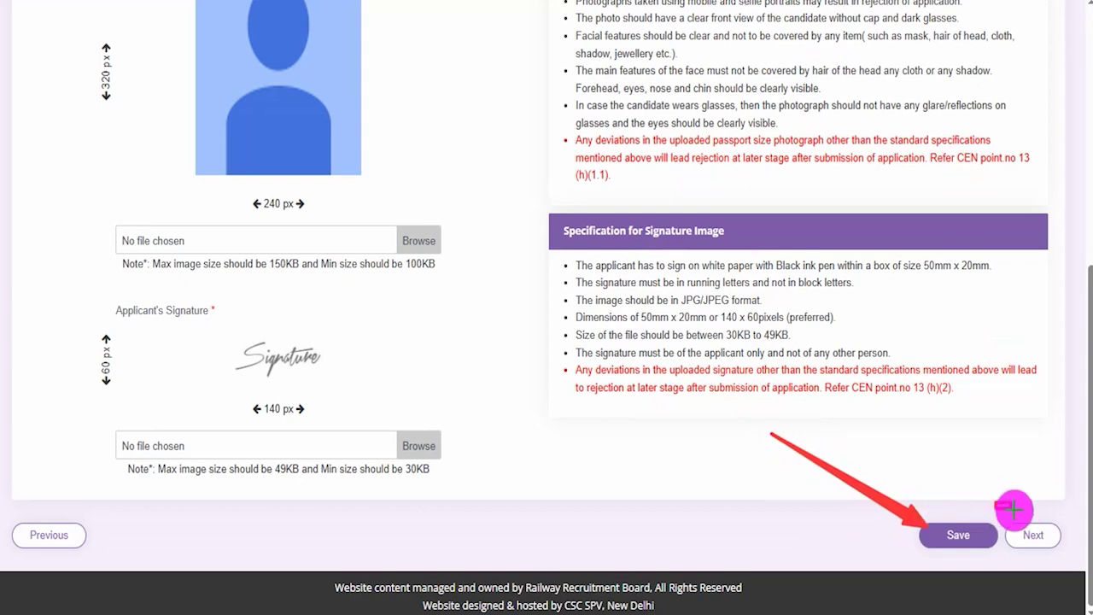
drag(994, 502, 1059, 539)
click(1056, 540)
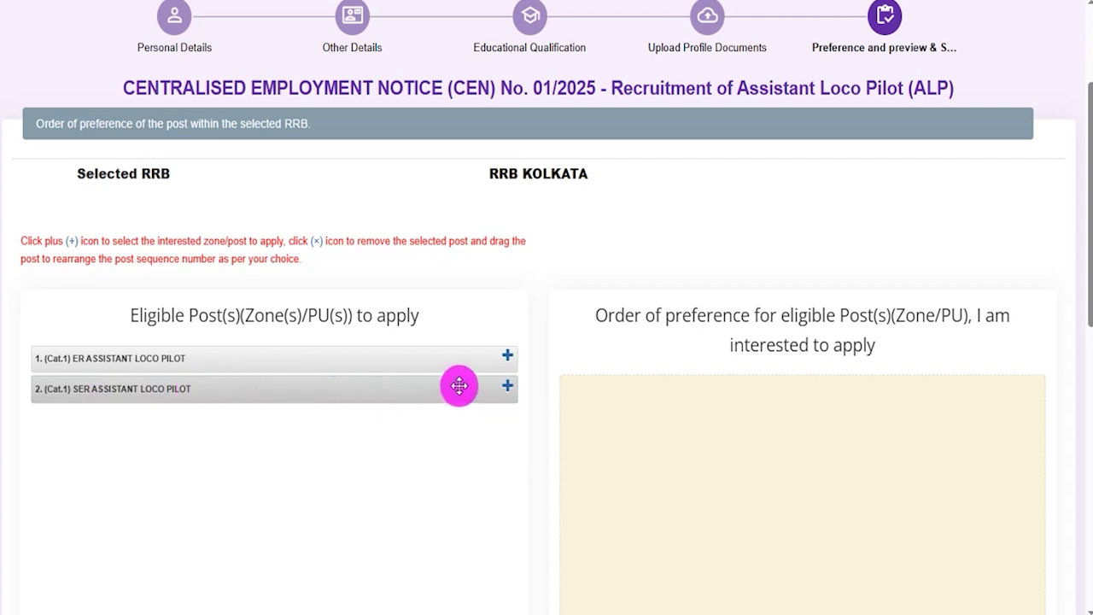
- Add SER Assistant Loco Pilot first and ER Assistant Loco Pilot second to the post preferences, and confirm the order was checked
click(506, 387)
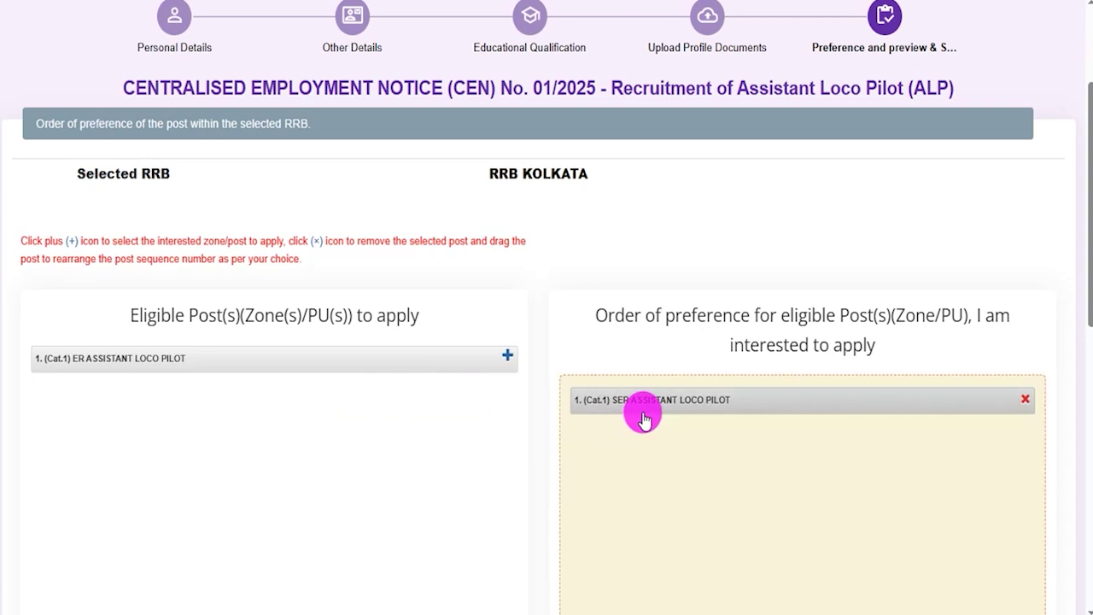
click(506, 360)
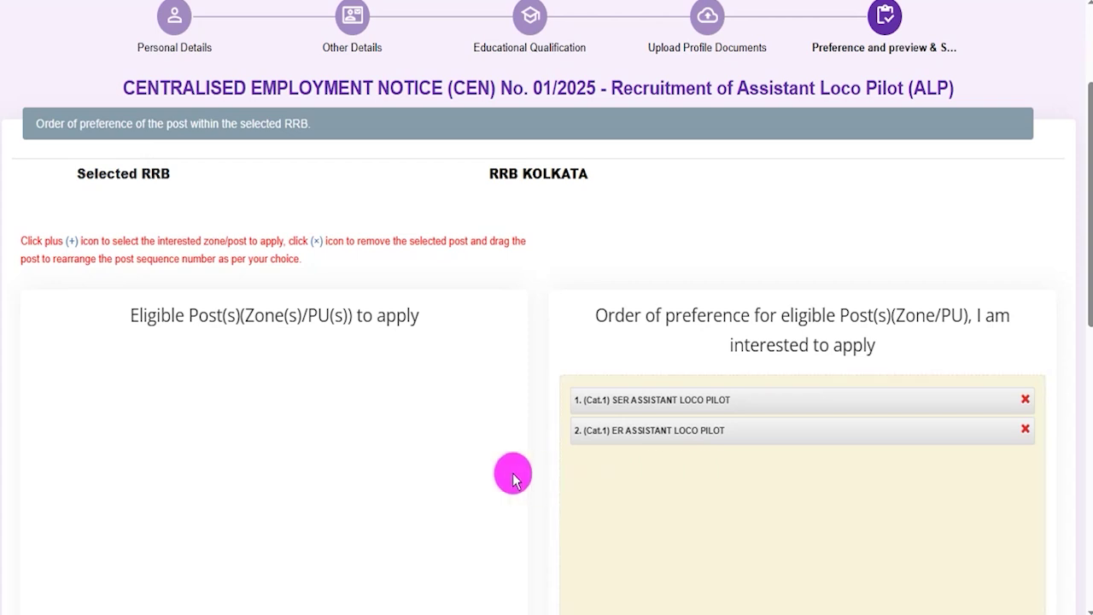
scroll(513, 478, down, 15)
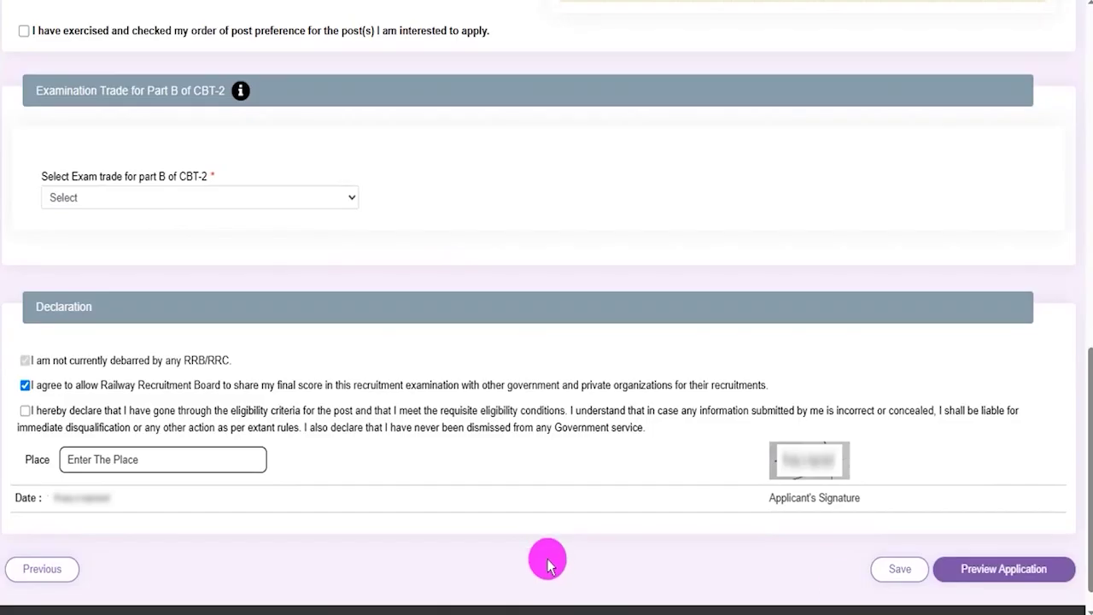
click(24, 32)
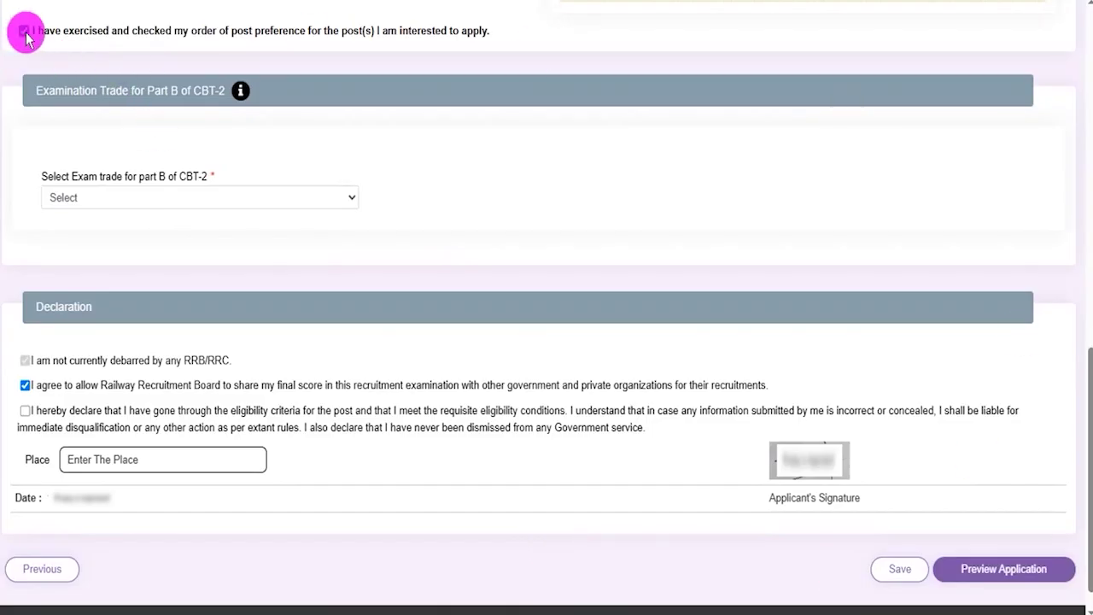
- Select Fitter as the exam trade for Part B of CBT-2 and accept the eligibility declaration above the Place field
click(158, 197)
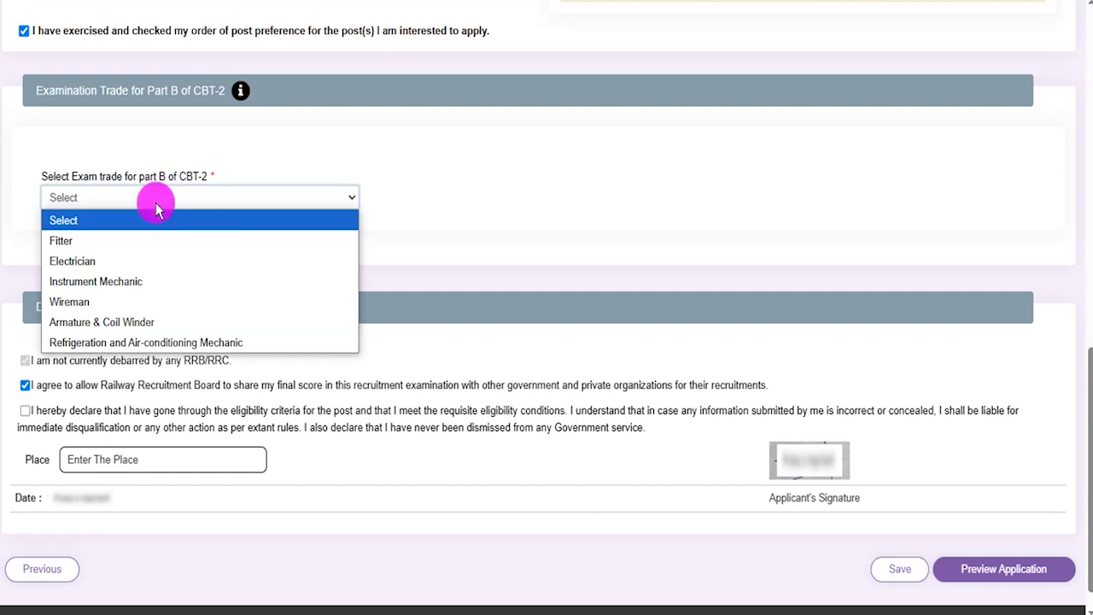
click(122, 242)
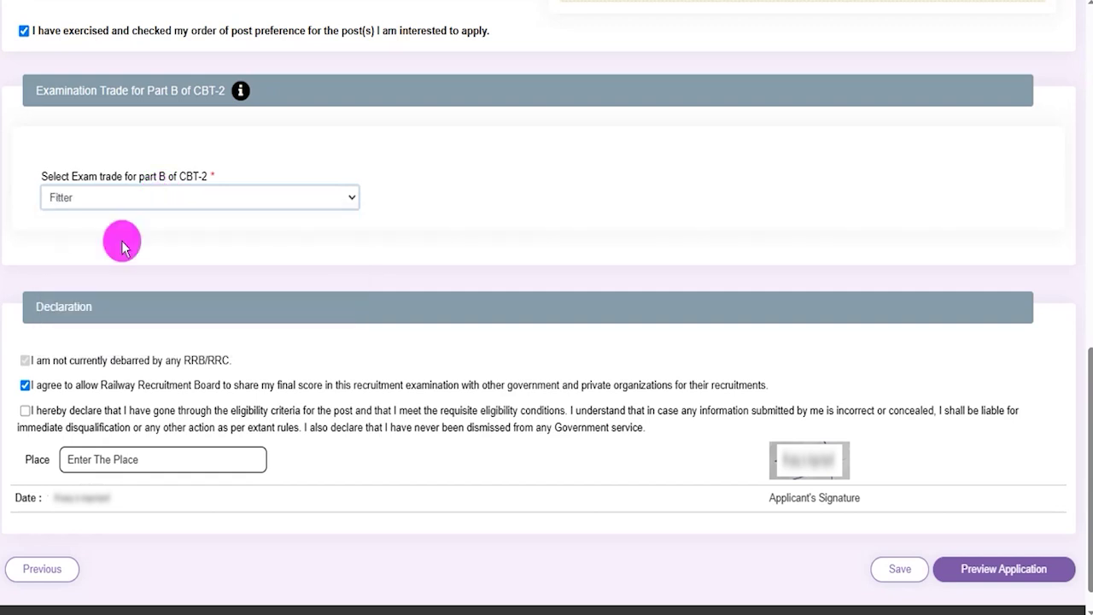
drag(45, 304, 79, 304)
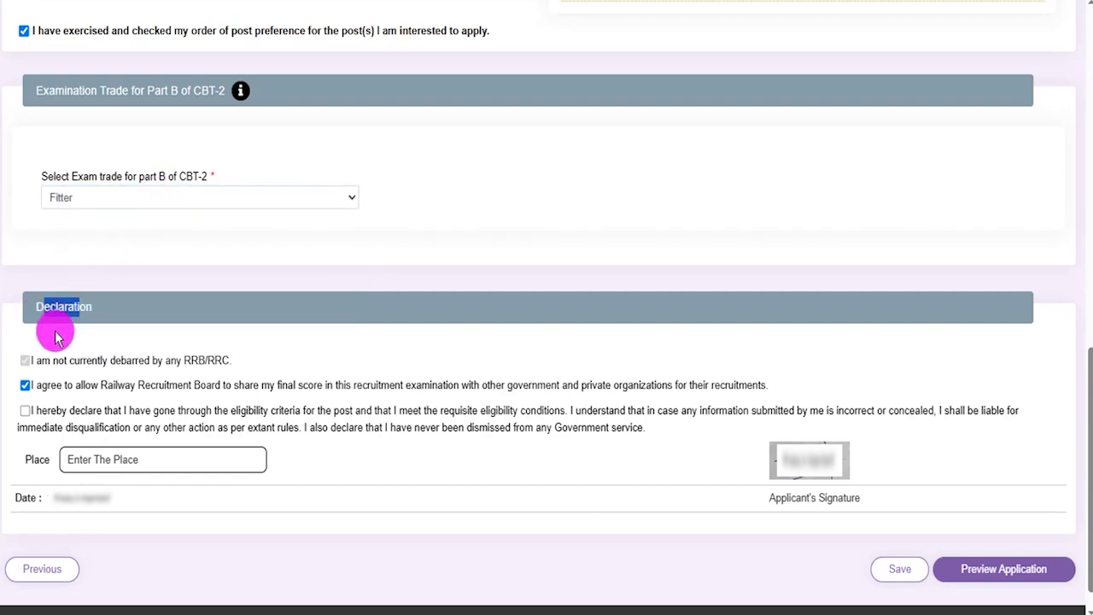
click(25, 413)
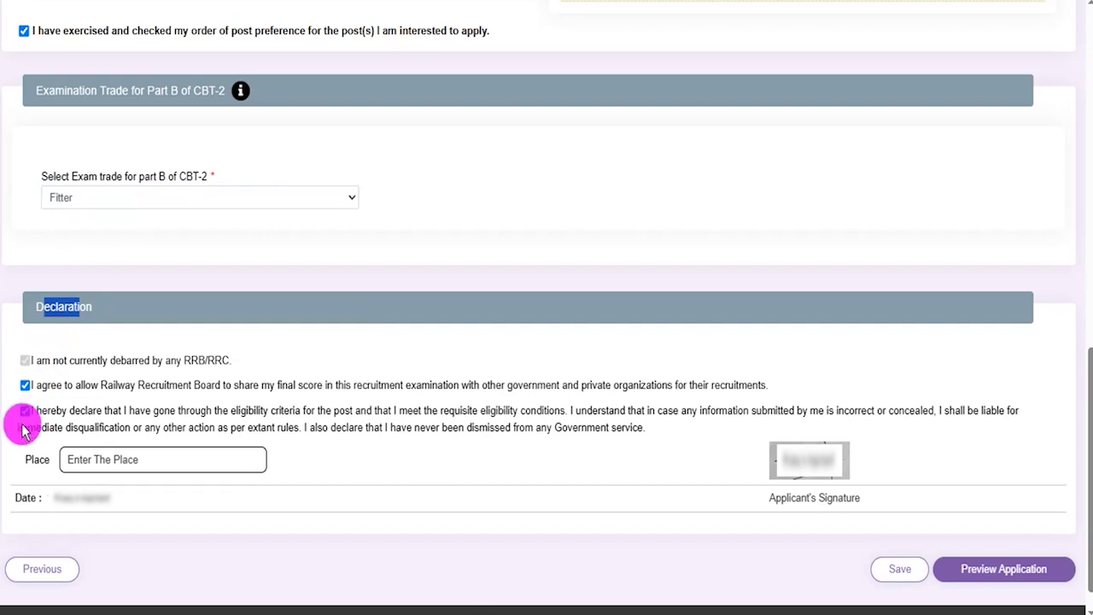
click(91, 460)
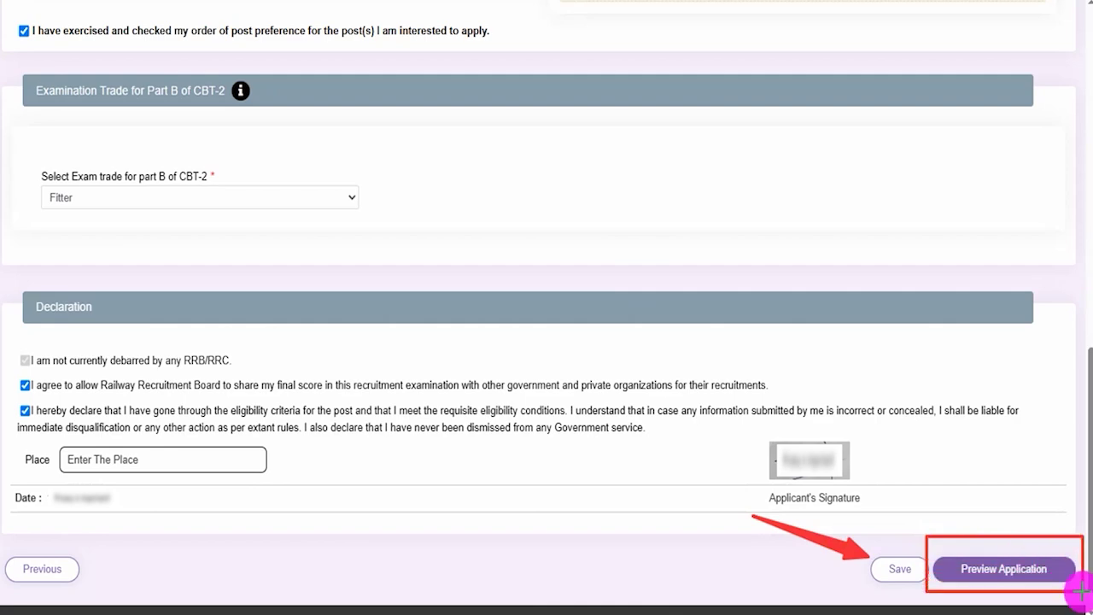
- Preview the application and submit it with the declaration that the details were re-checked and found correct
click(1003, 568)
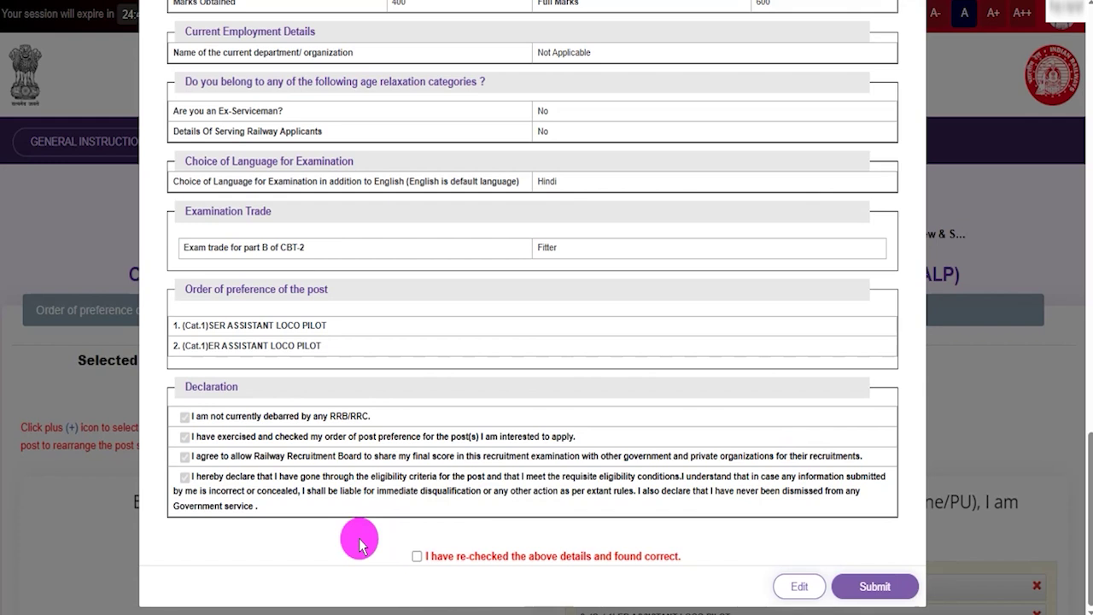
click(417, 556)
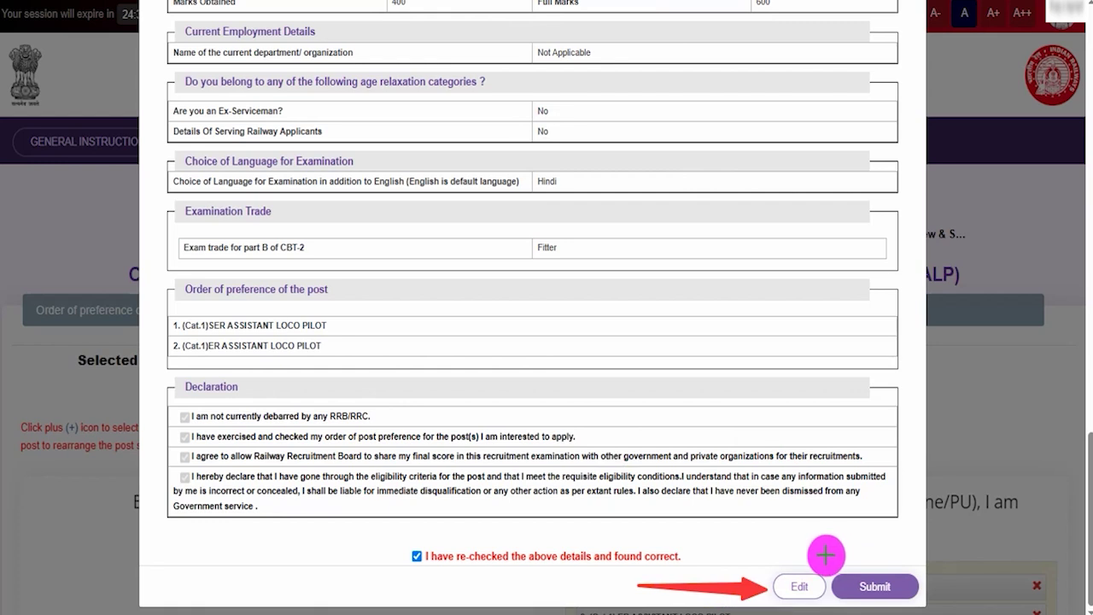
click(915, 591)
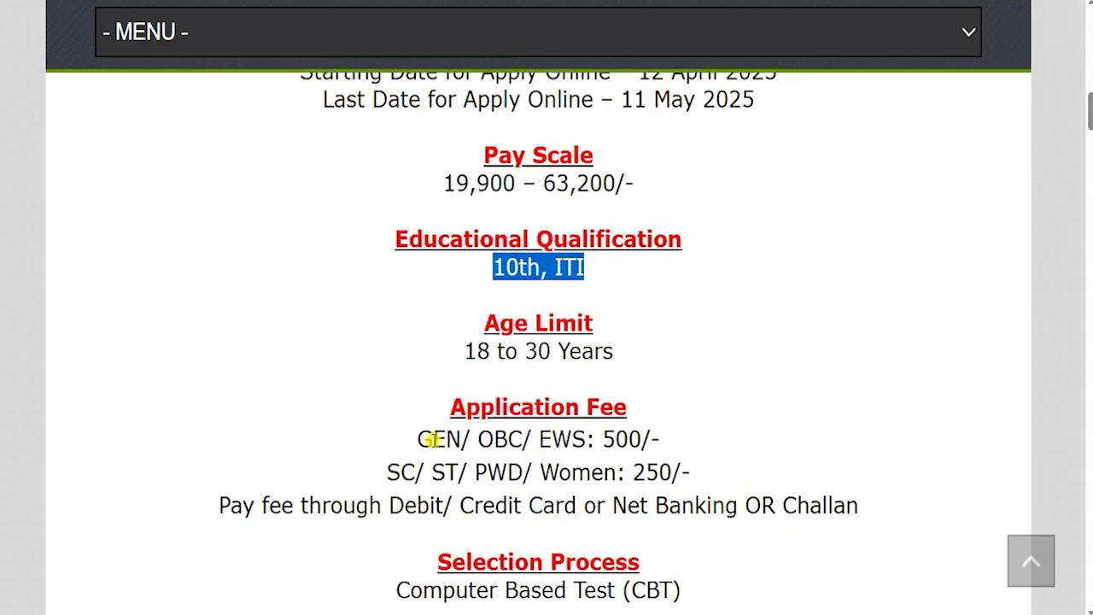
- Highlight the application fees of 500/- for GEN/OBC/EWS and 250/- for SC/ST/PWD/Women in the recruitment notice
drag(435, 439, 654, 436)
click(617, 438)
drag(400, 472, 696, 472)
drag(401, 472, 583, 476)
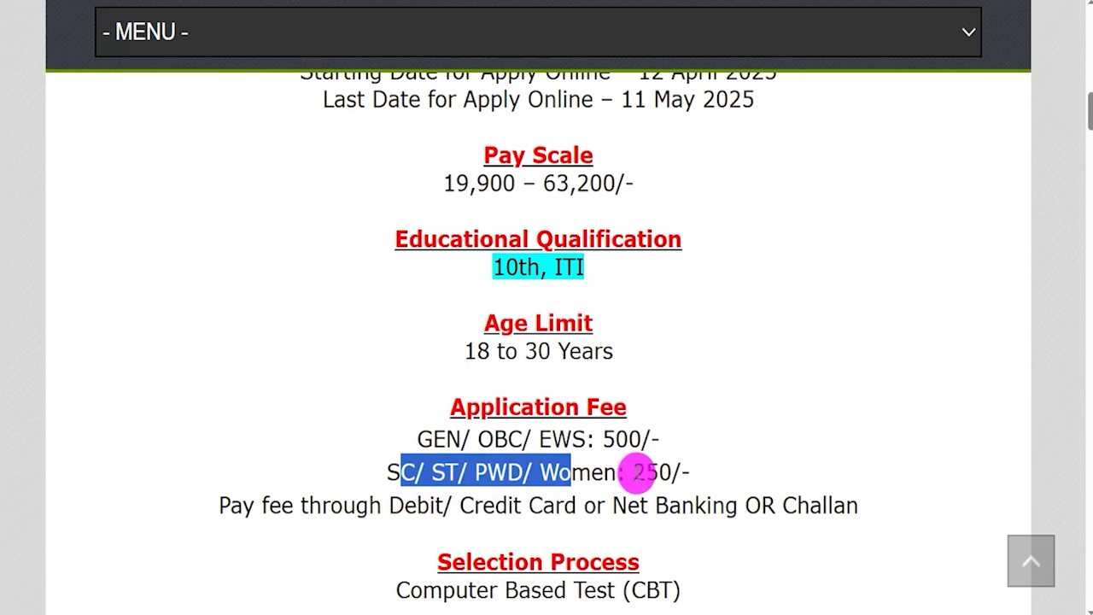
drag(633, 472, 690, 472)
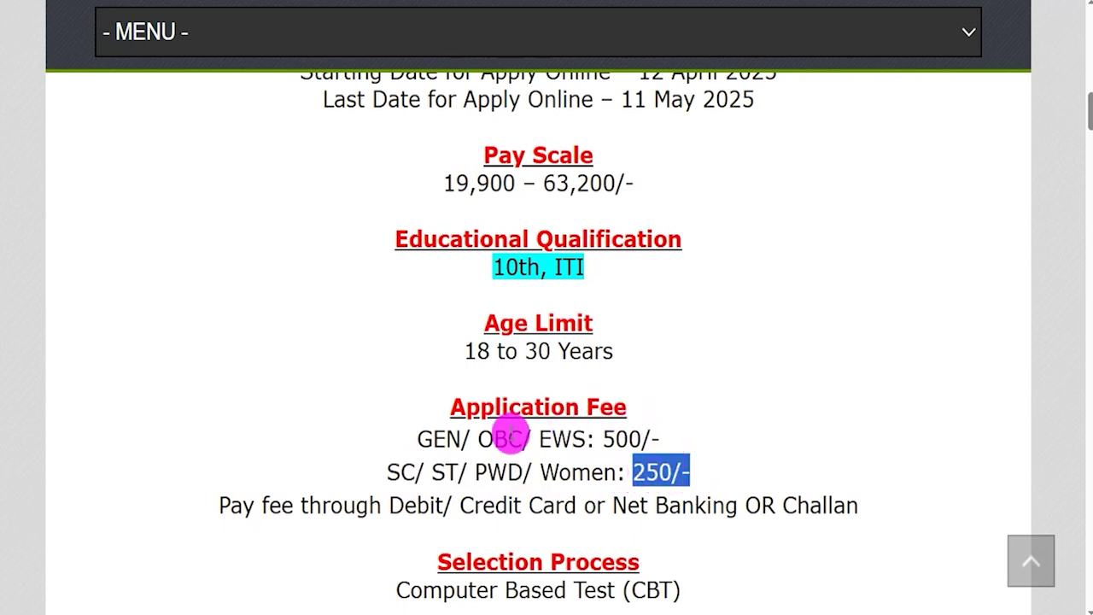
drag(446, 439, 667, 442)
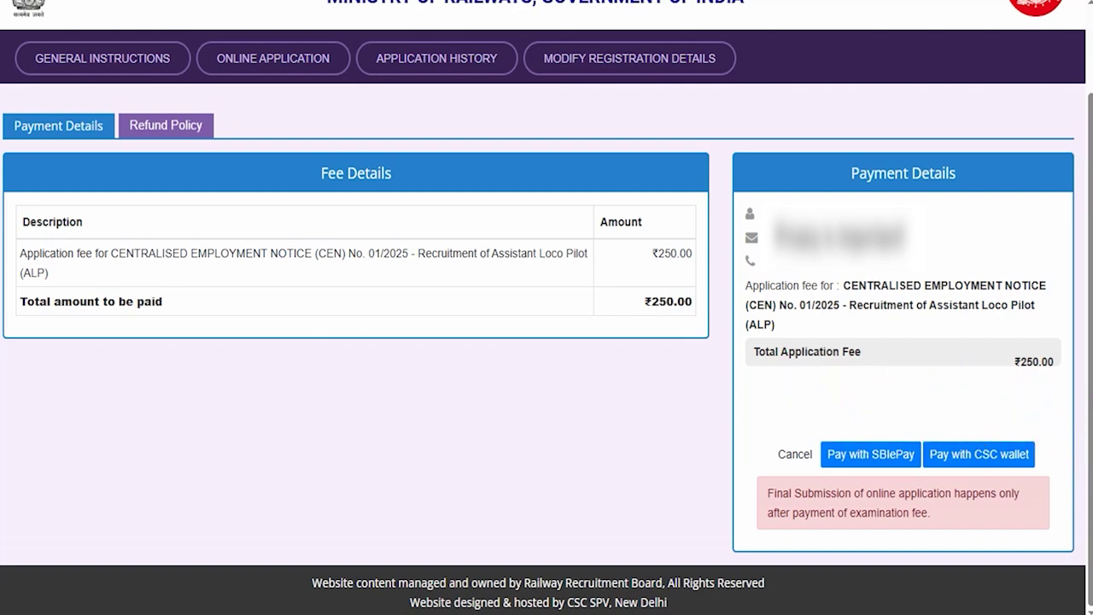
- Choose SBIePay for the application fee, agree to the terms and conditions, and proceed to the payment page
click(868, 457)
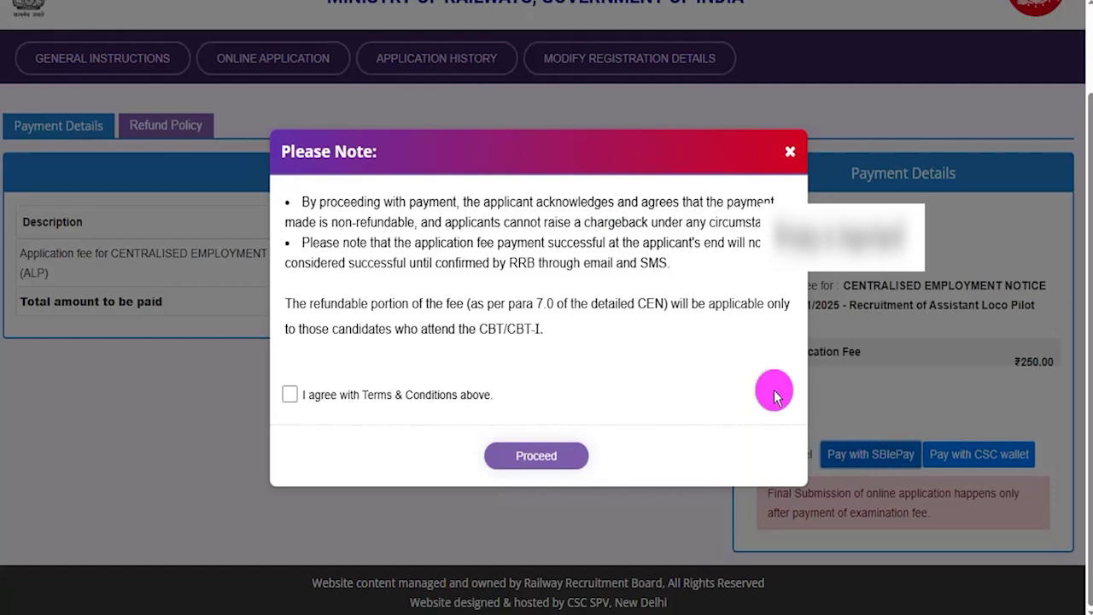
click(290, 397)
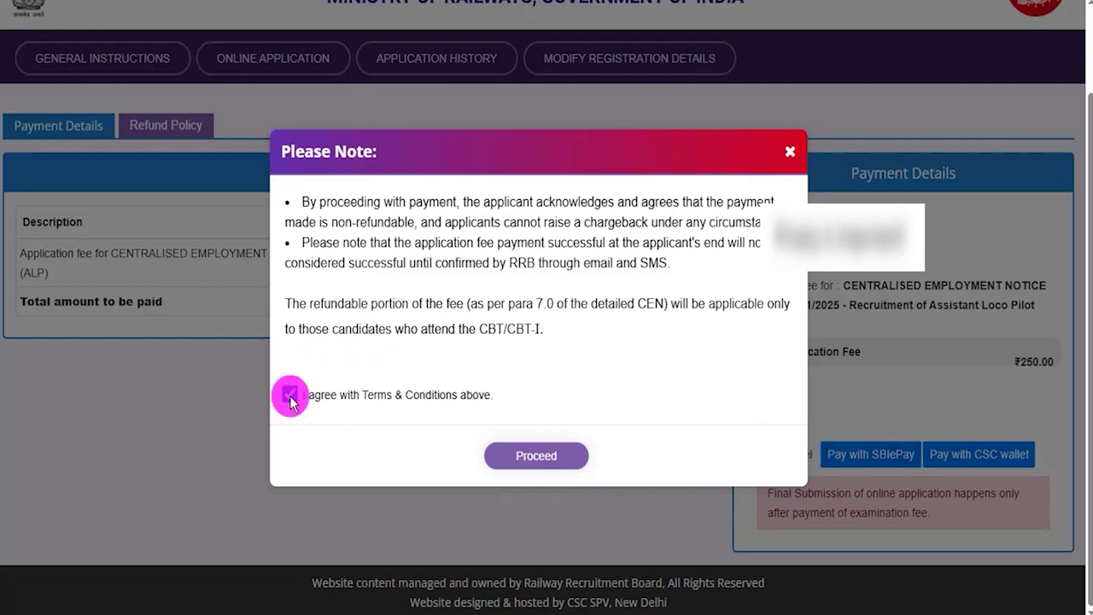
click(516, 457)
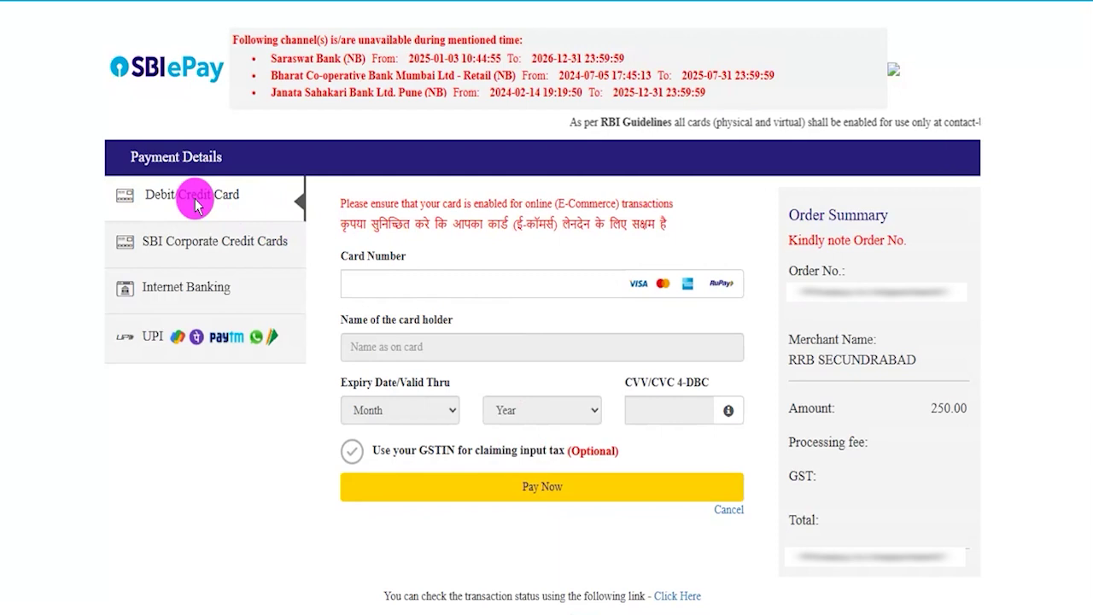
- Look through the SBI Corporate Credit Cards and Internet Banking payment methods and switch to UPI
click(181, 245)
click(176, 287)
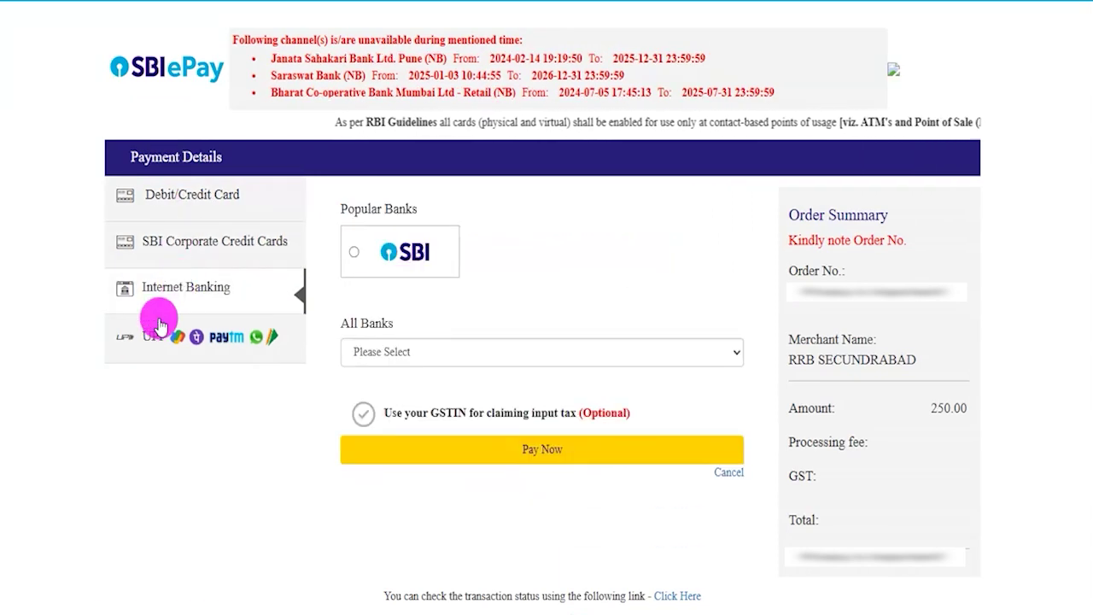
click(151, 336)
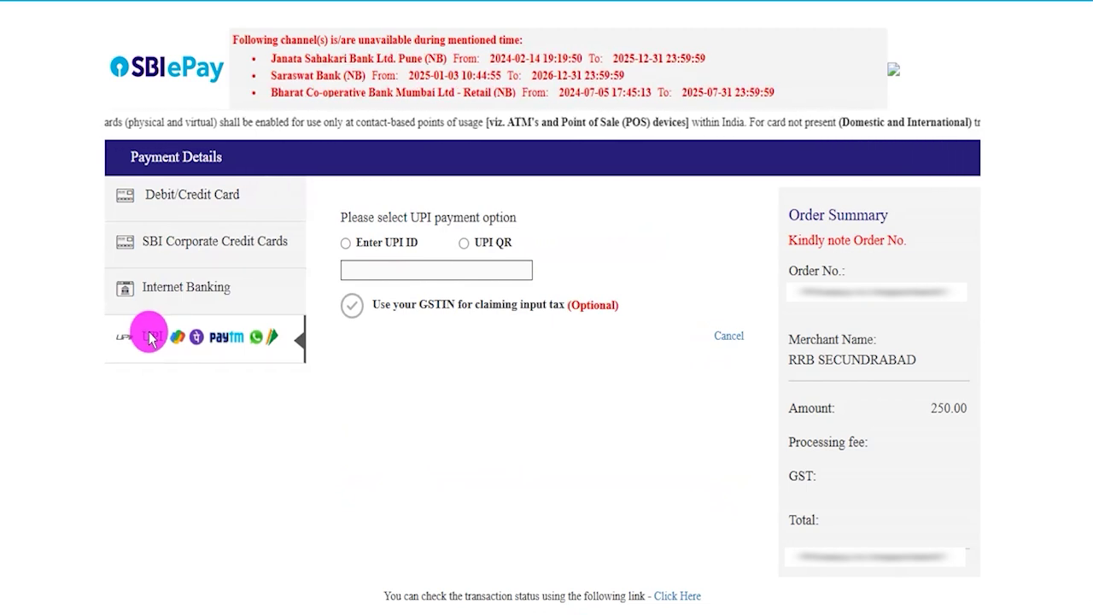
- Show the Enter UPI ID option and its validation, and choose UPI QR to pay the application fee
click(345, 244)
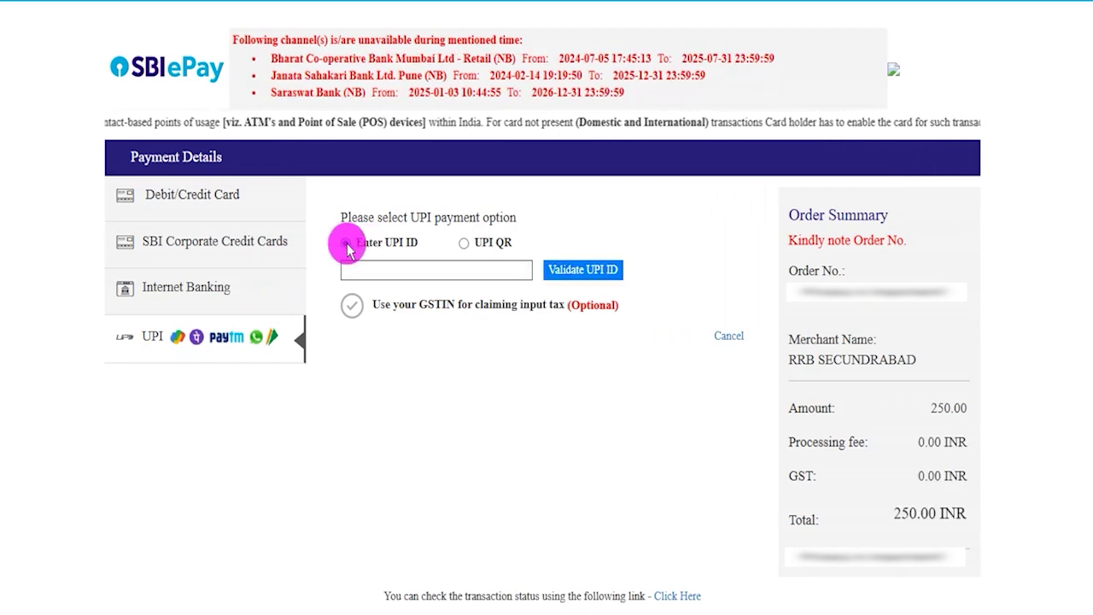
click(395, 269)
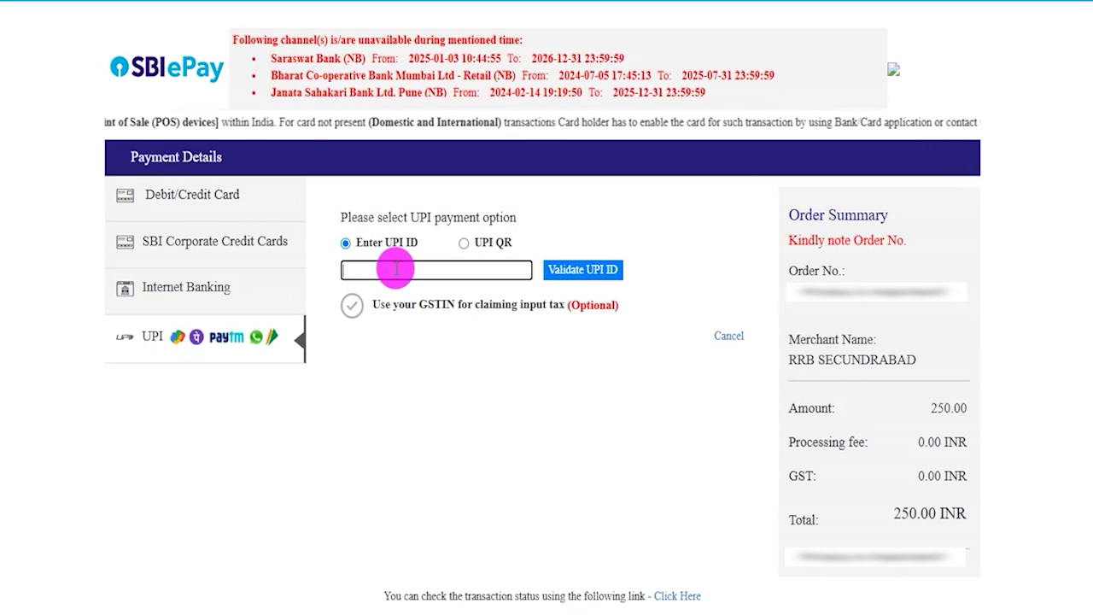
click(593, 270)
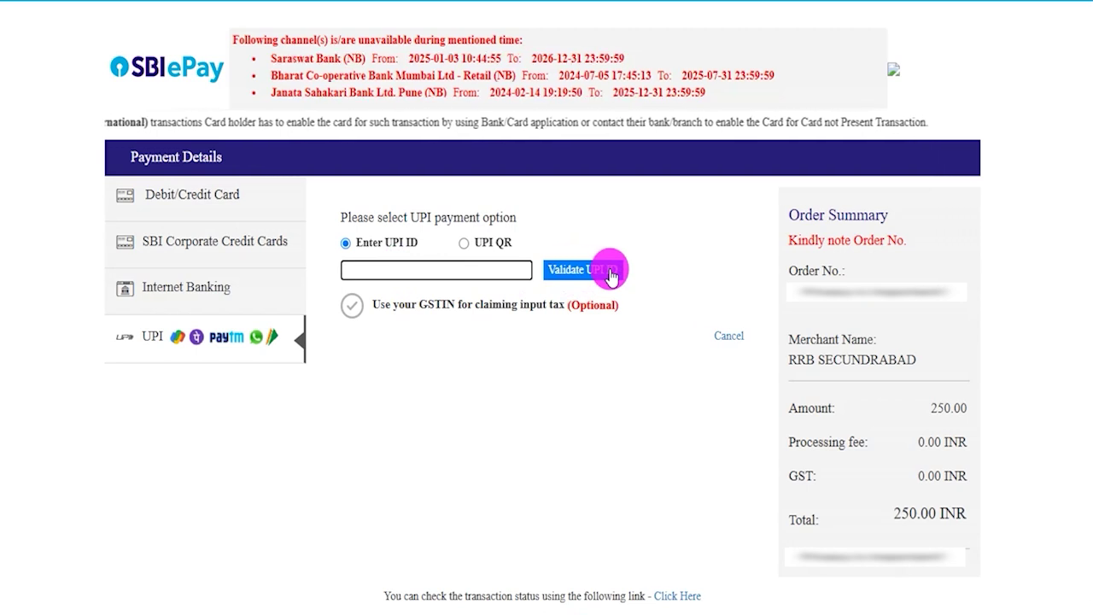
click(464, 246)
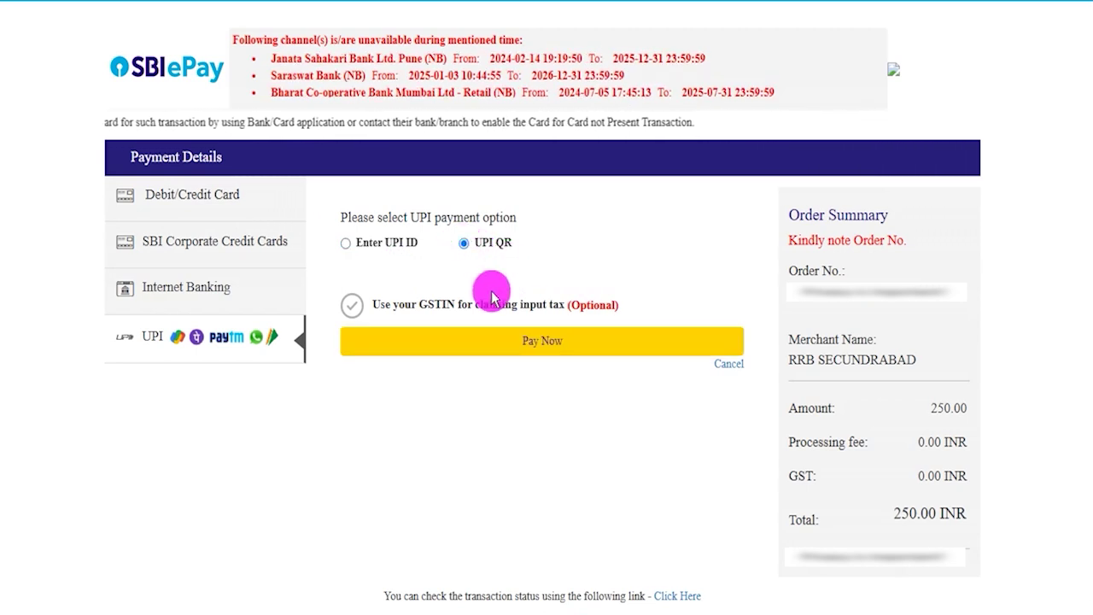
click(539, 344)
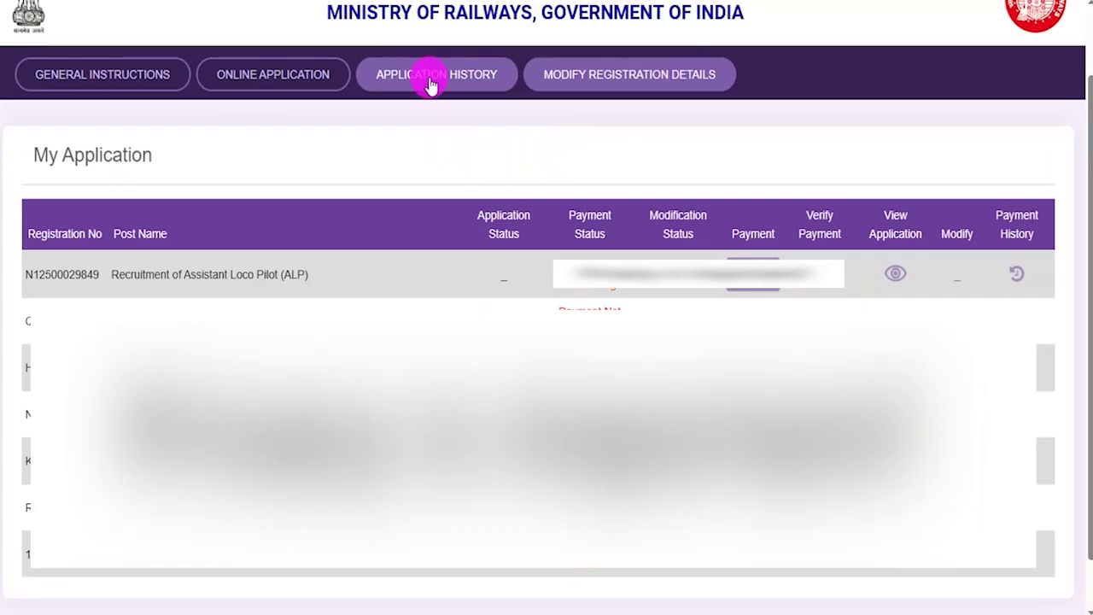
- Highlight the Recruitment of Assistant Loco Pilot (ALP) entry in the application history
drag(140, 274, 278, 274)
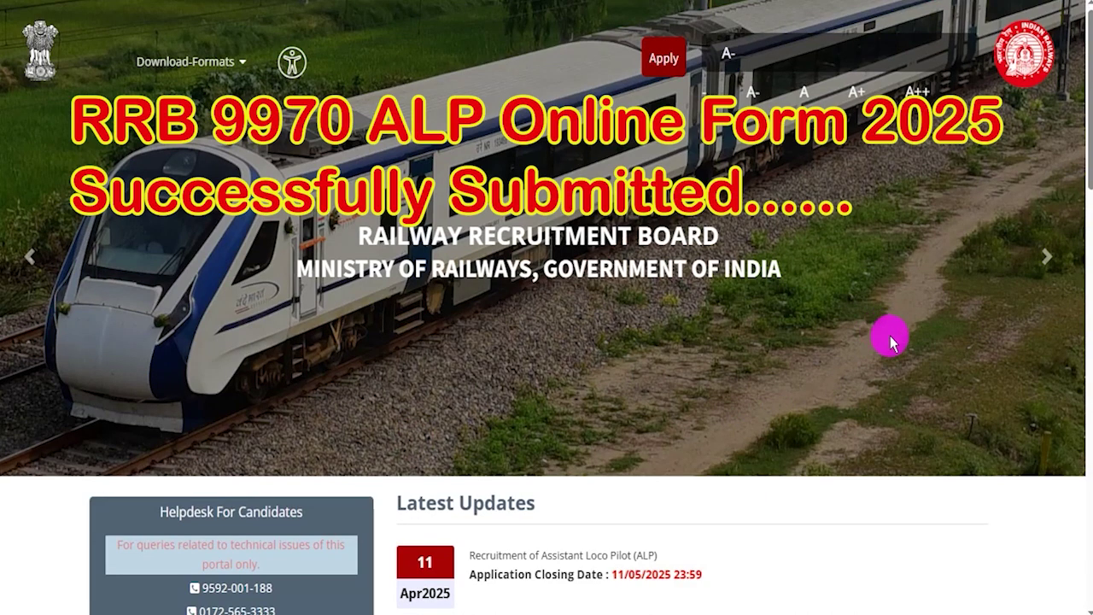
click(1047, 259)
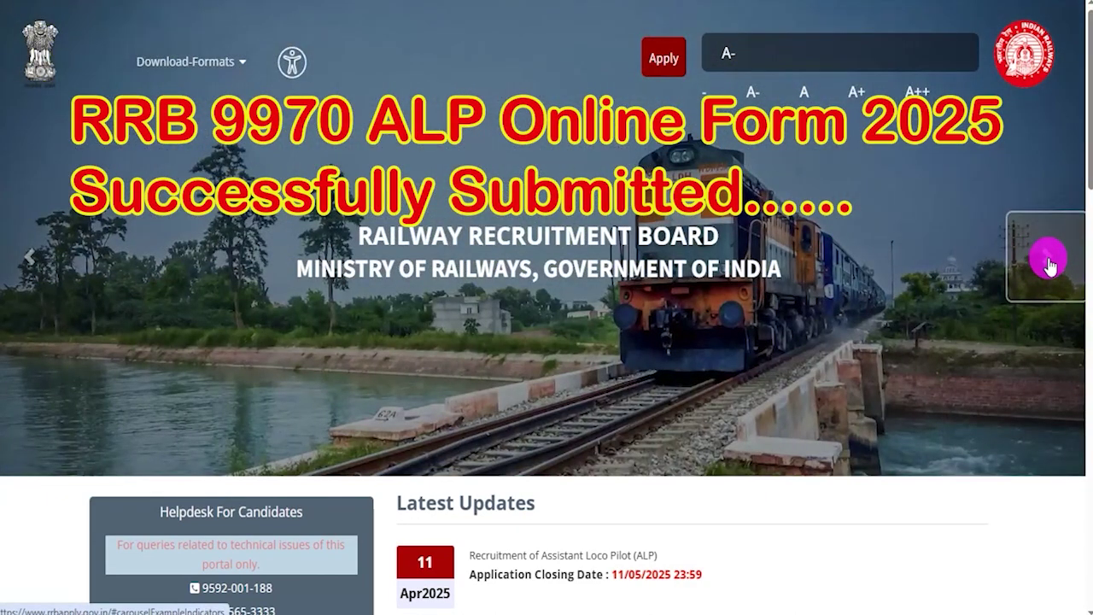
click(1048, 264)
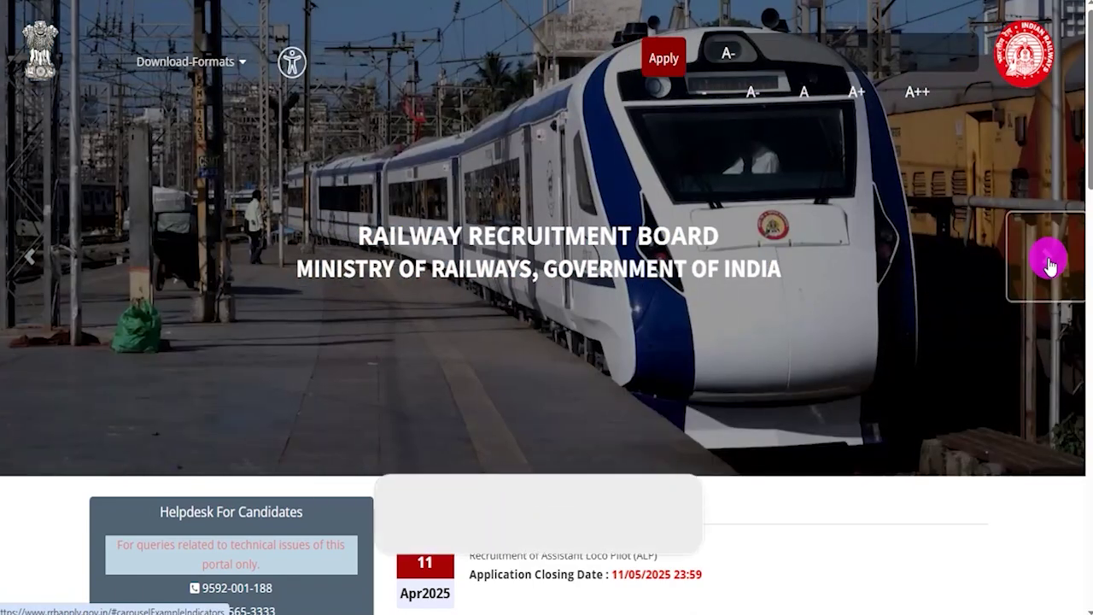
click(1048, 264)
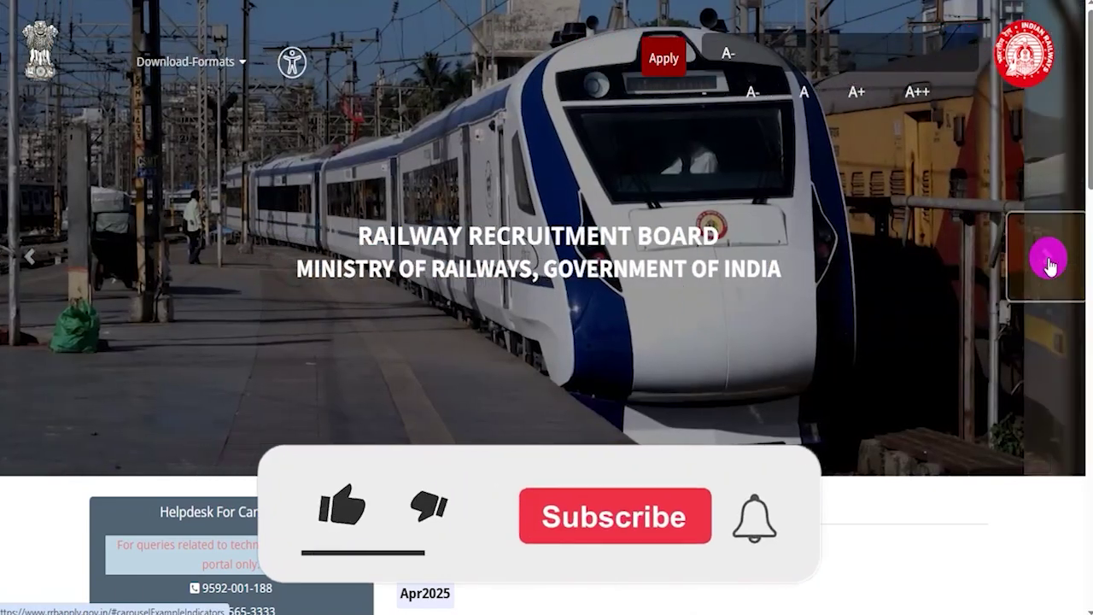
click(1049, 265)
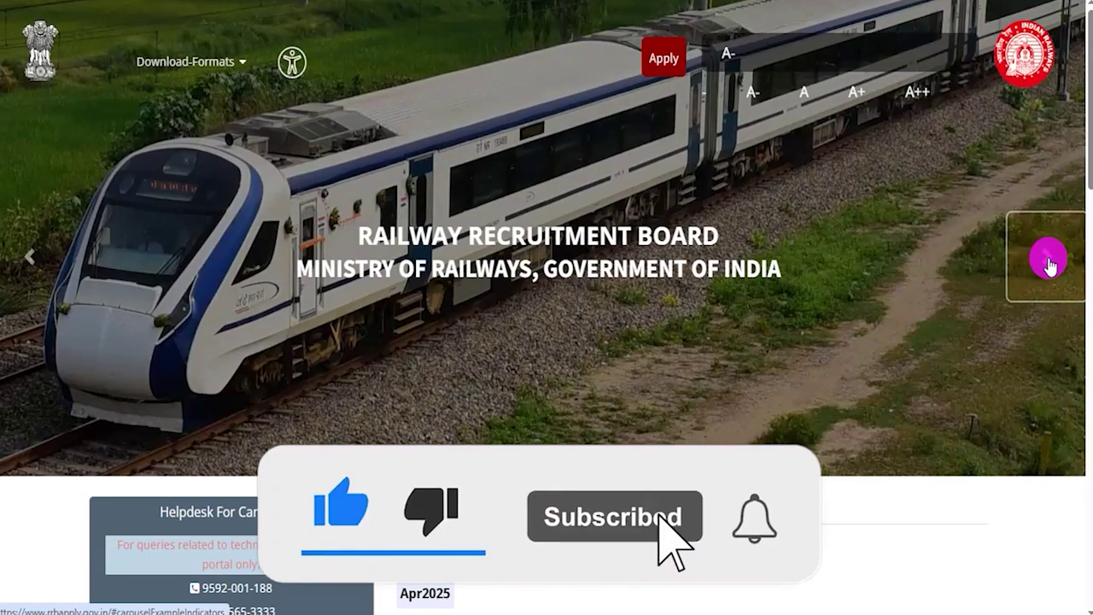
click(1048, 265)
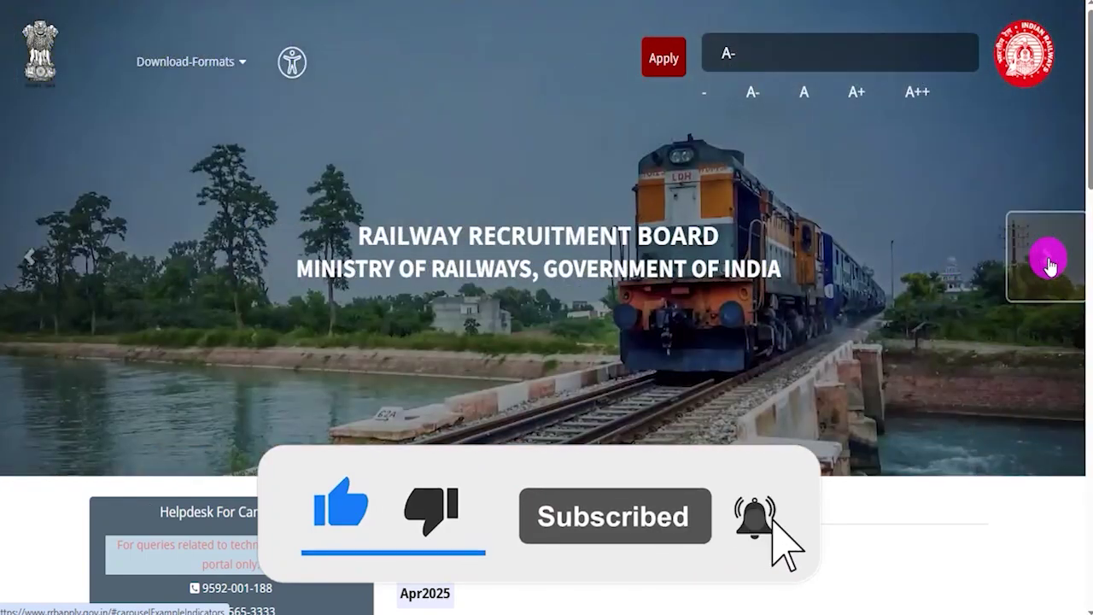
click(1048, 265)
click(1049, 264)
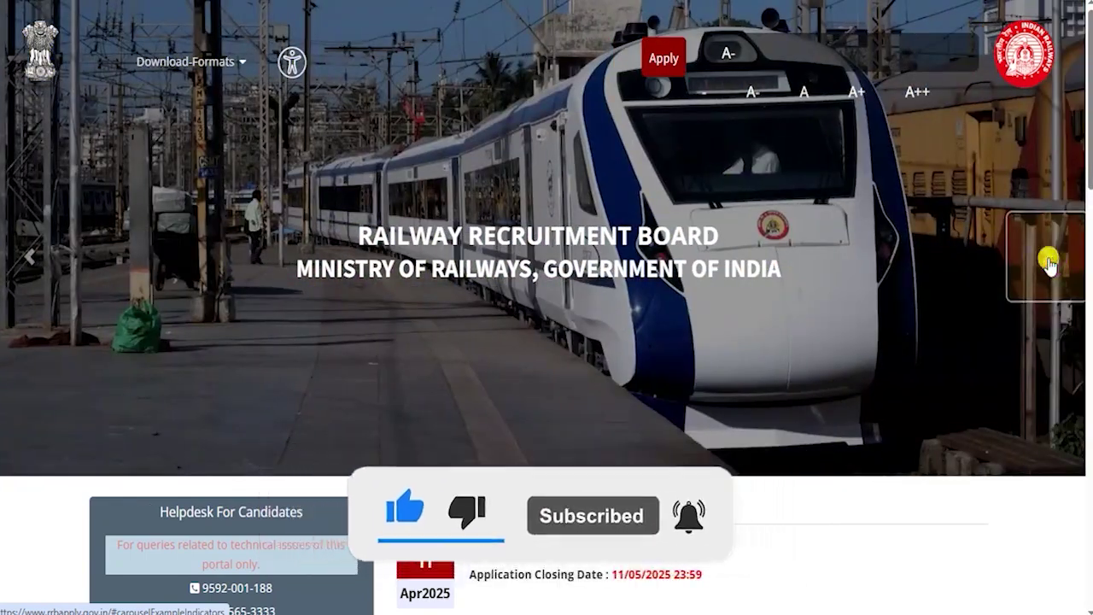